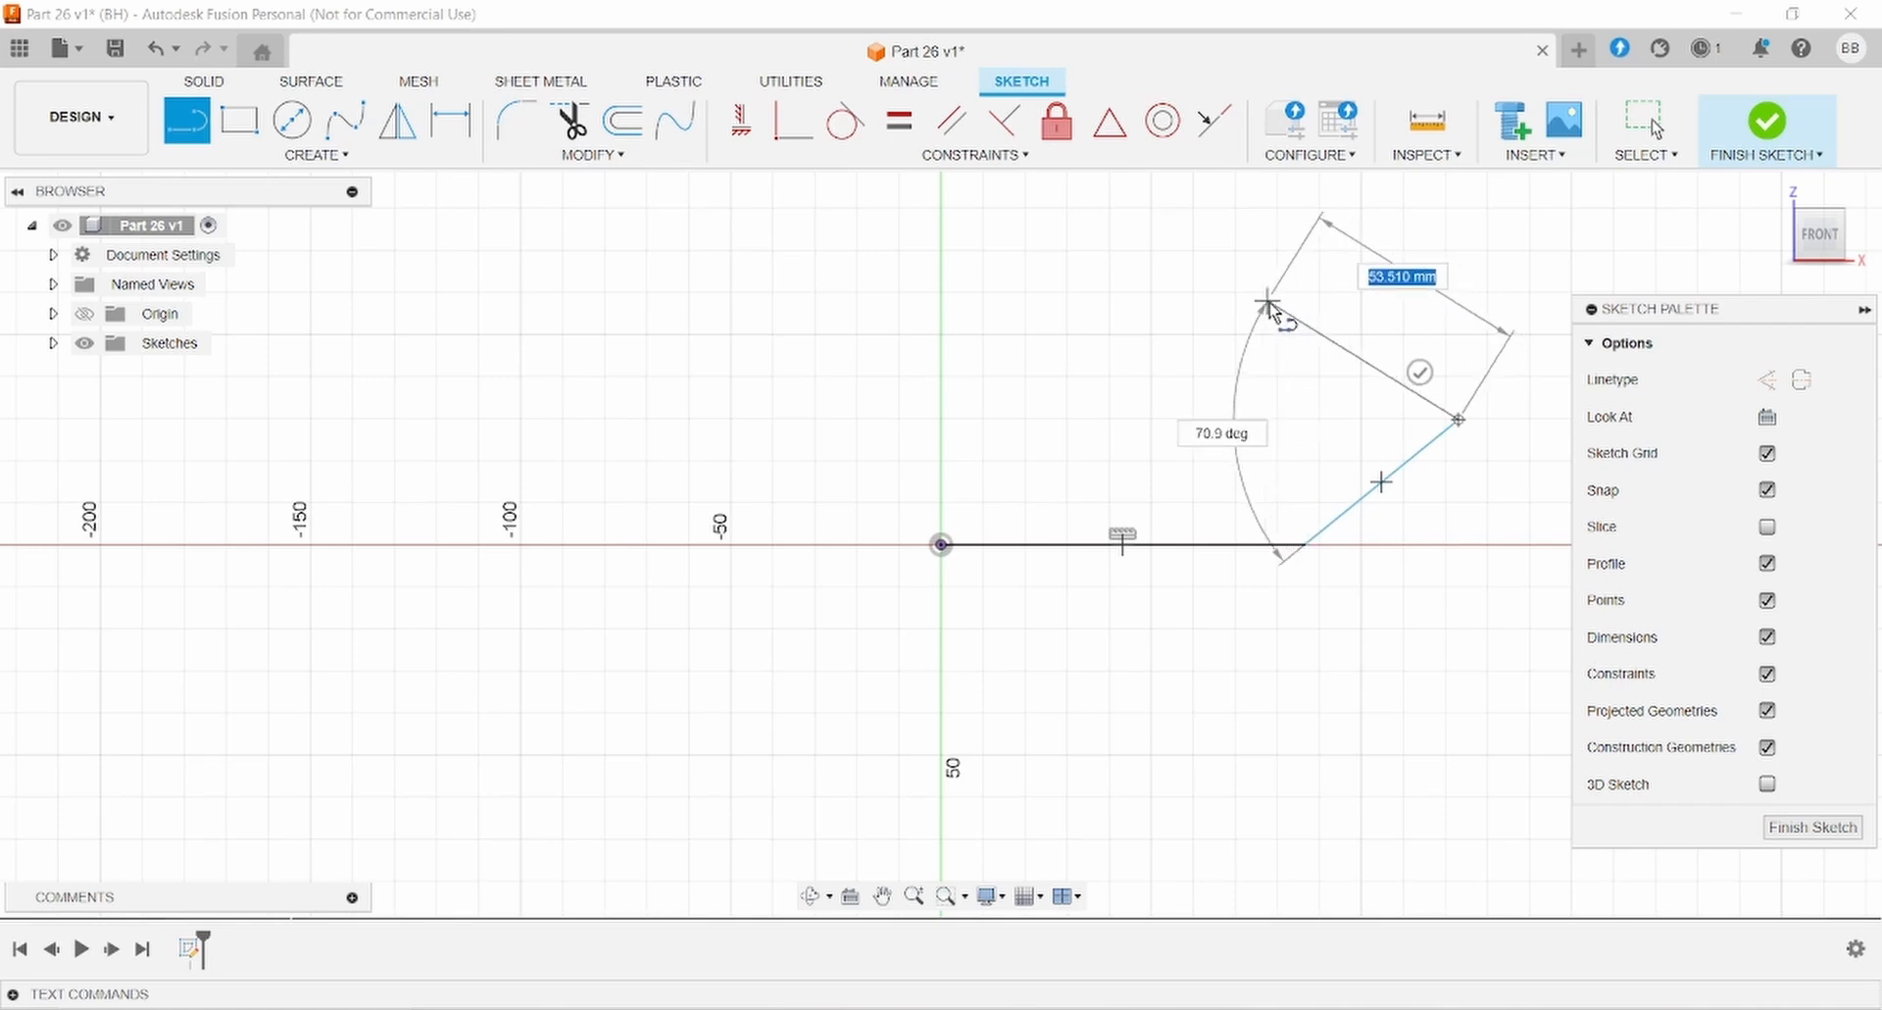
Complete the closed plate outline with an upper sloped edge about 53.5 mm long, a horizontal top edge and a vertical left edge ending at the origin.
{"action": "left_click", "coordinate": [1267, 301]}
{"action": "left_click", "coordinate": [942, 302]}
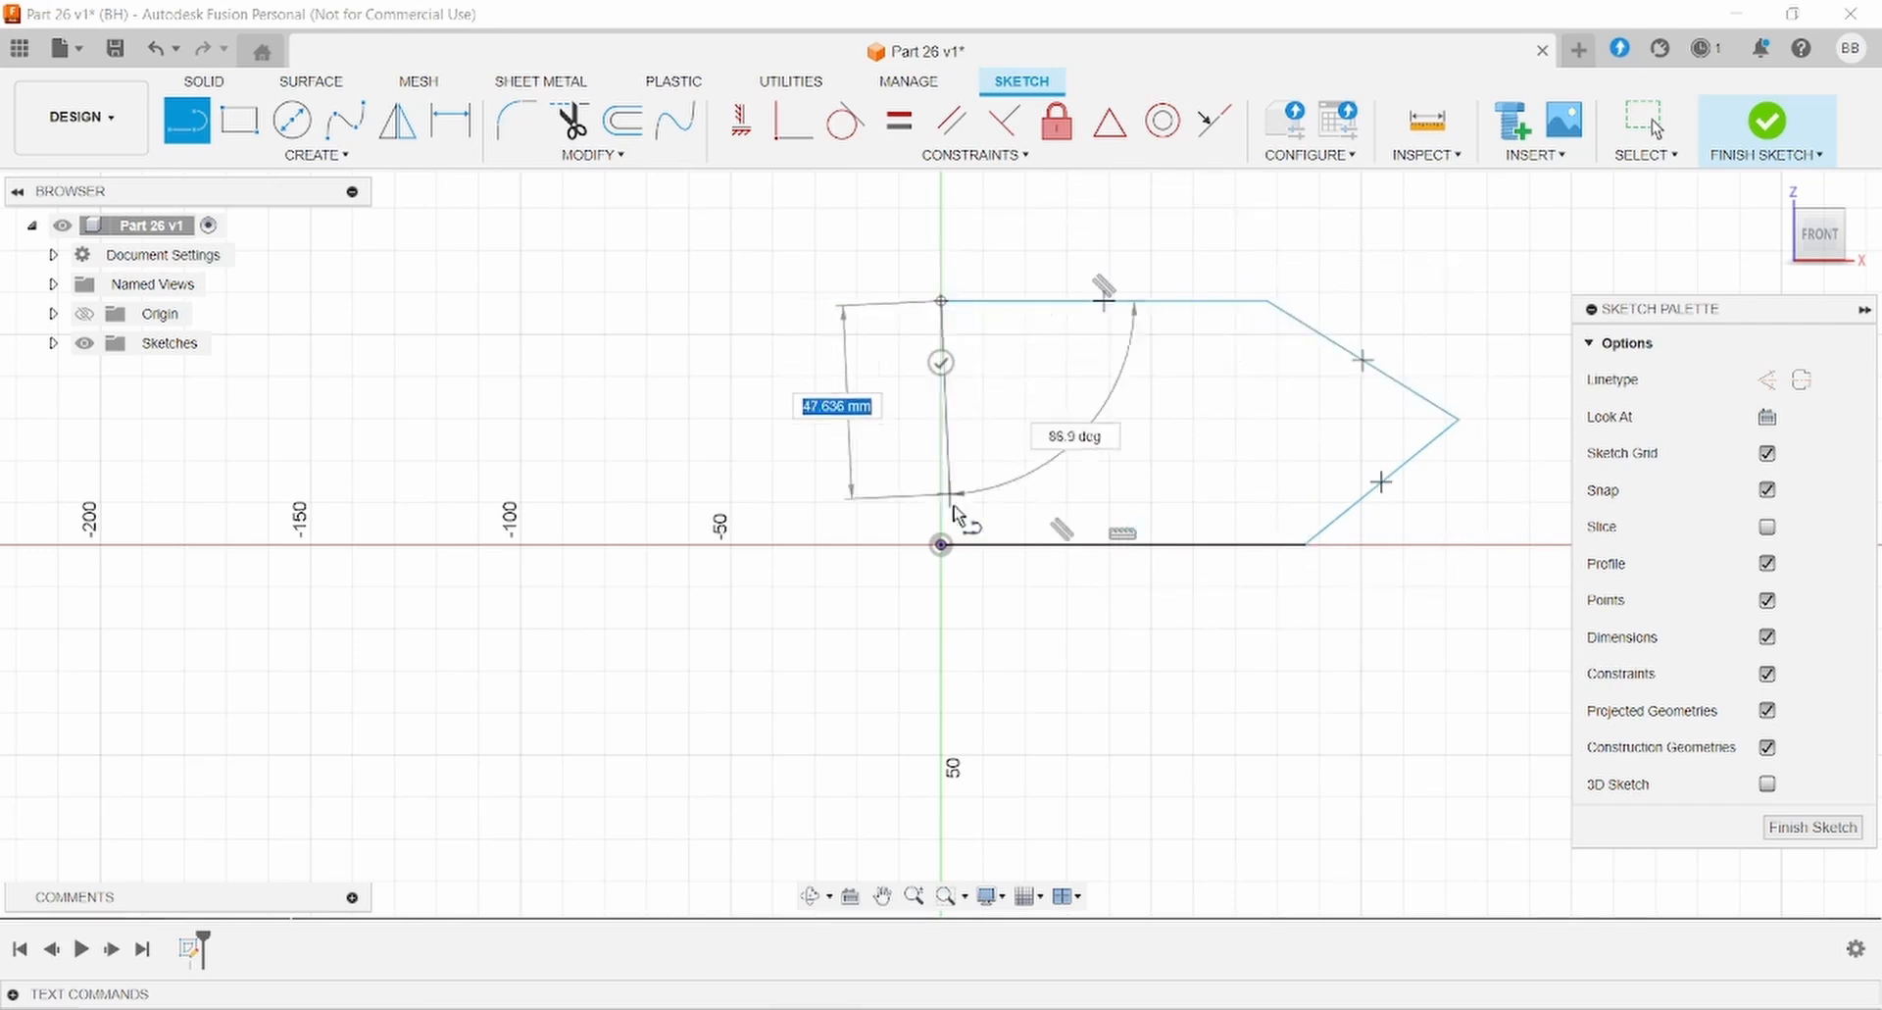
{"action": "left_click", "coordinate": [941, 544]}
Check the reference drawing and dimension the distance between the outline's bottom and top edges to 50 mm.
{"action": "left_click", "coordinate": [452, 121]}
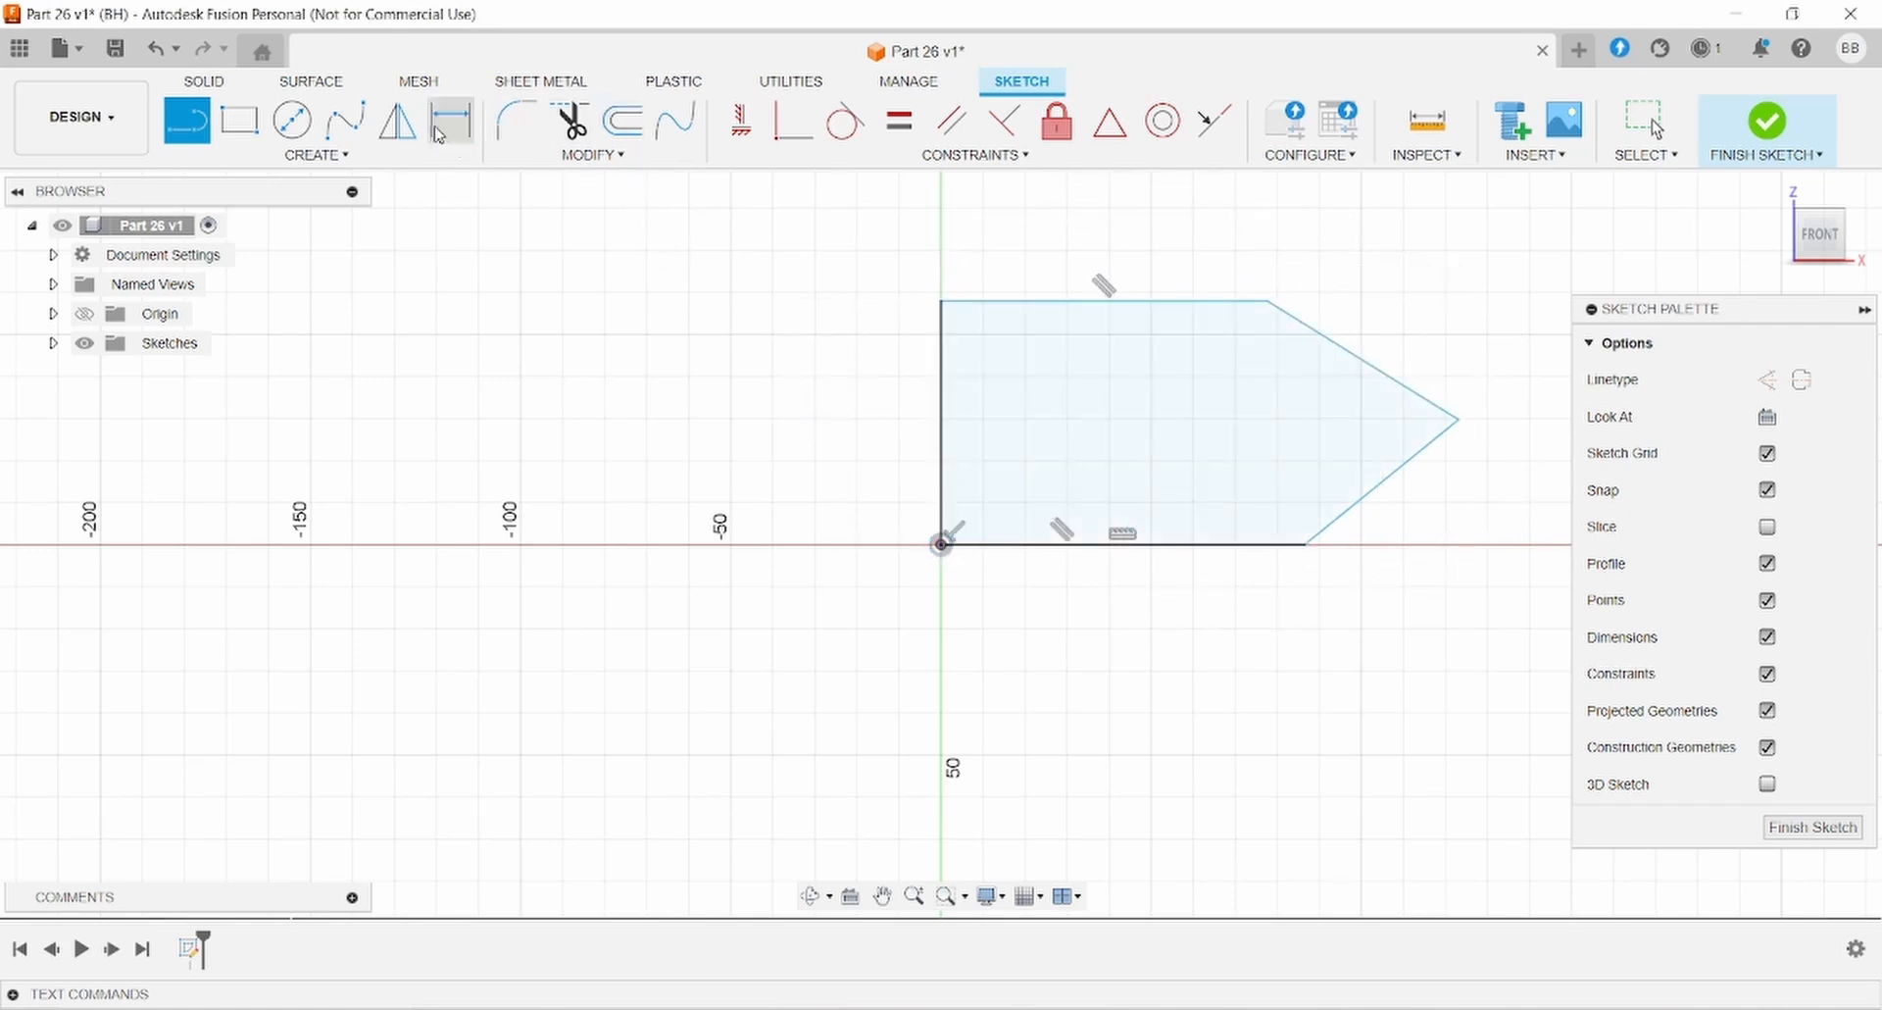
{"action": "left_click", "coordinate": [924, 1008]}
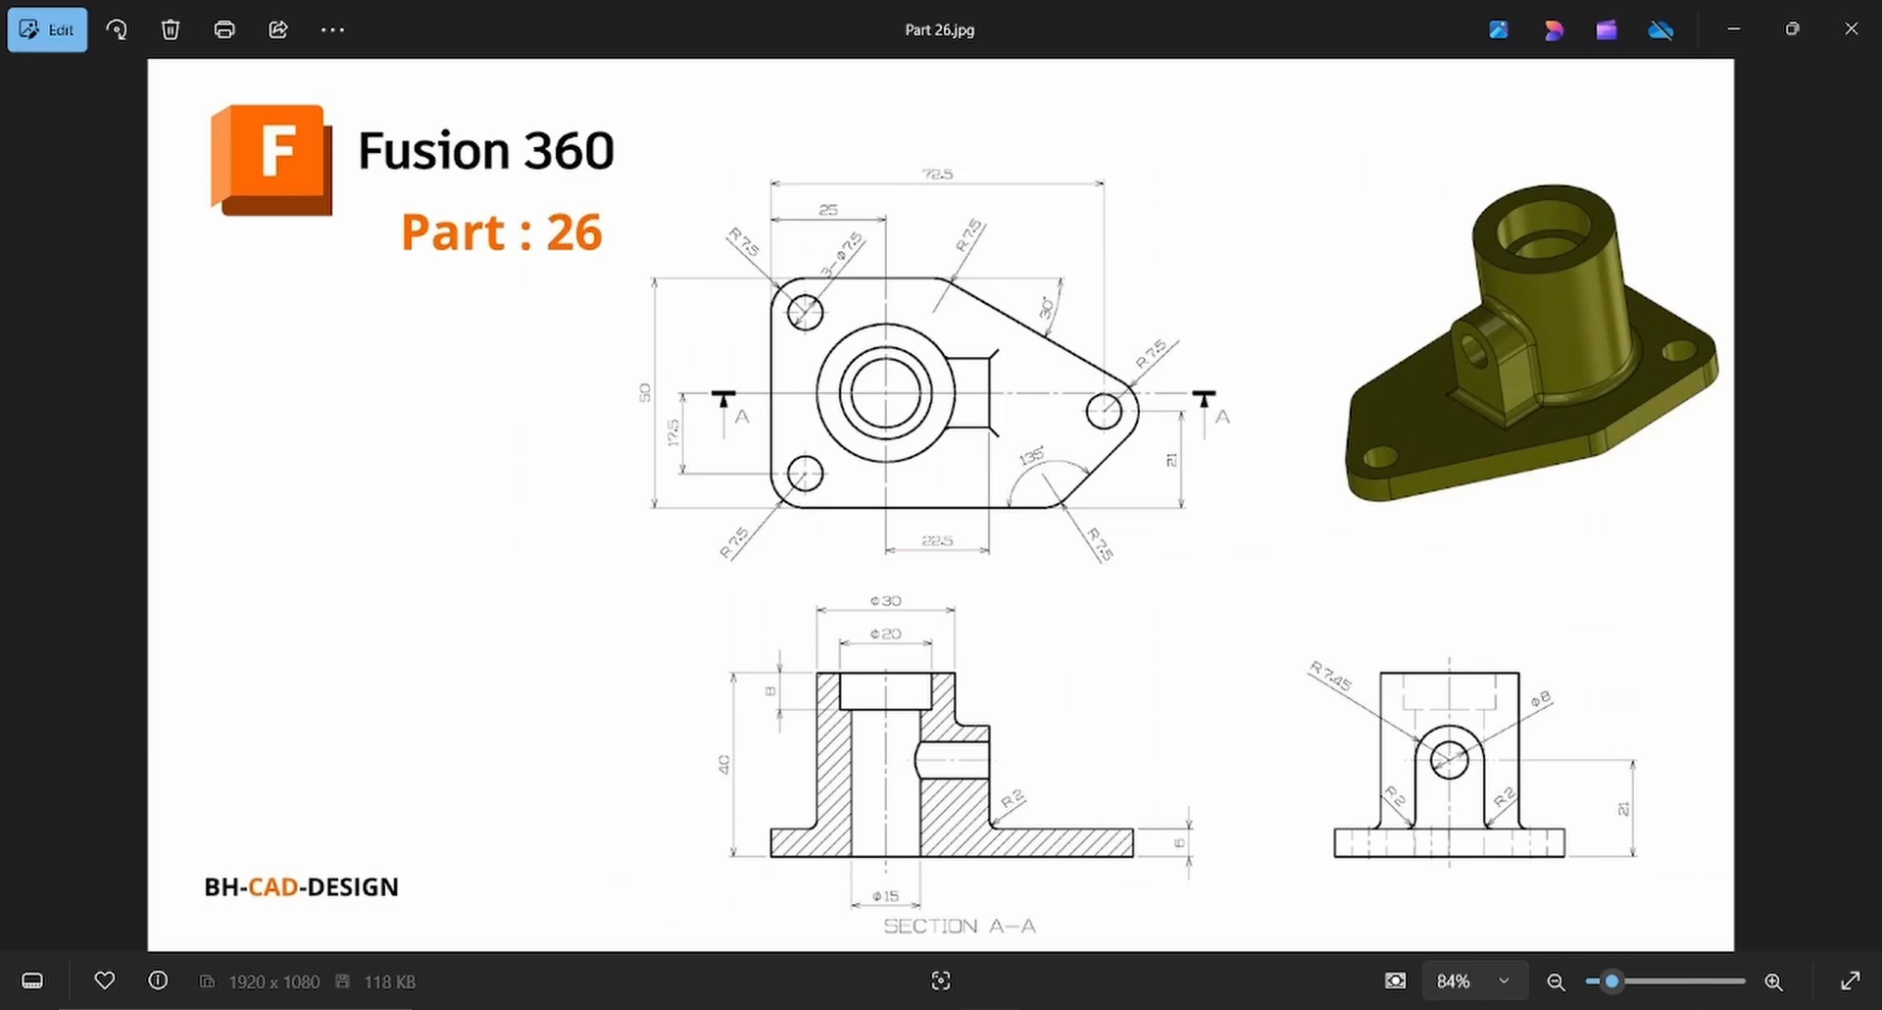
{"action": "key", "text": "alt+Tab"}
{"action": "left_click", "coordinate": [1005, 545]}
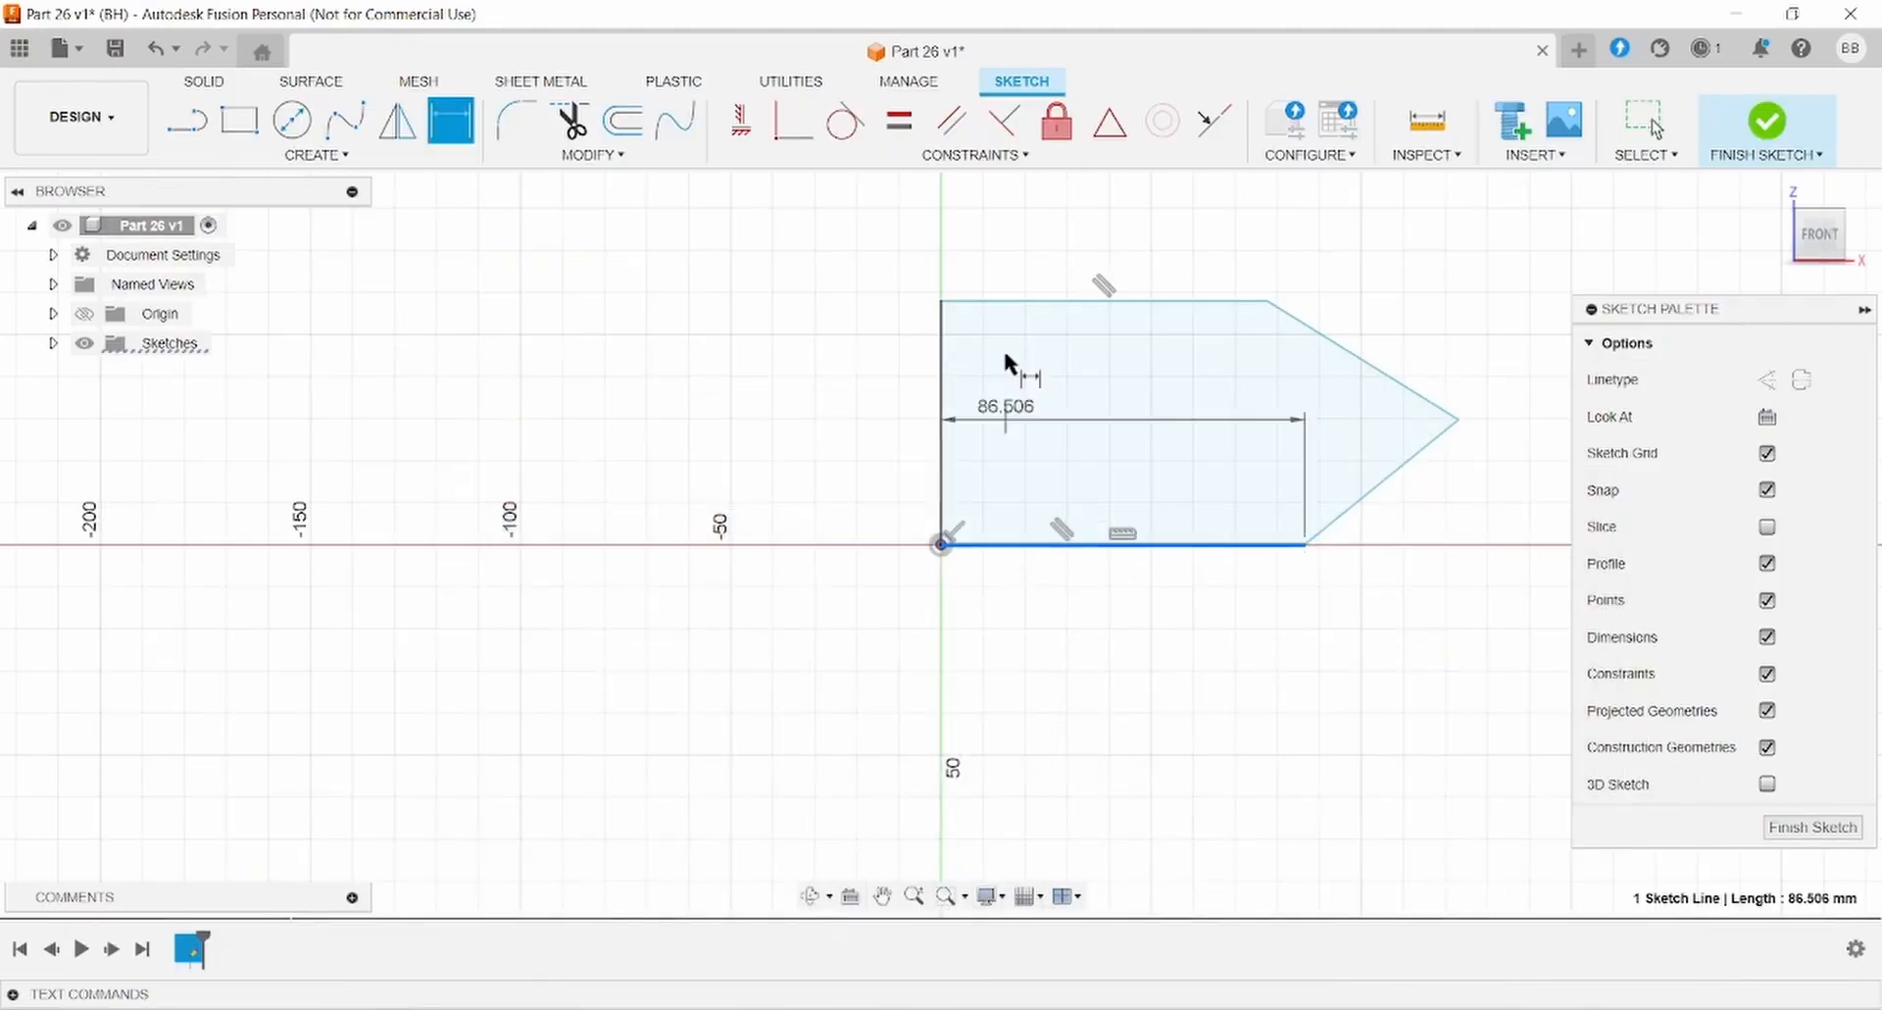
{"action": "left_click", "coordinate": [985, 301]}
{"action": "left_click", "coordinate": [818, 372]}
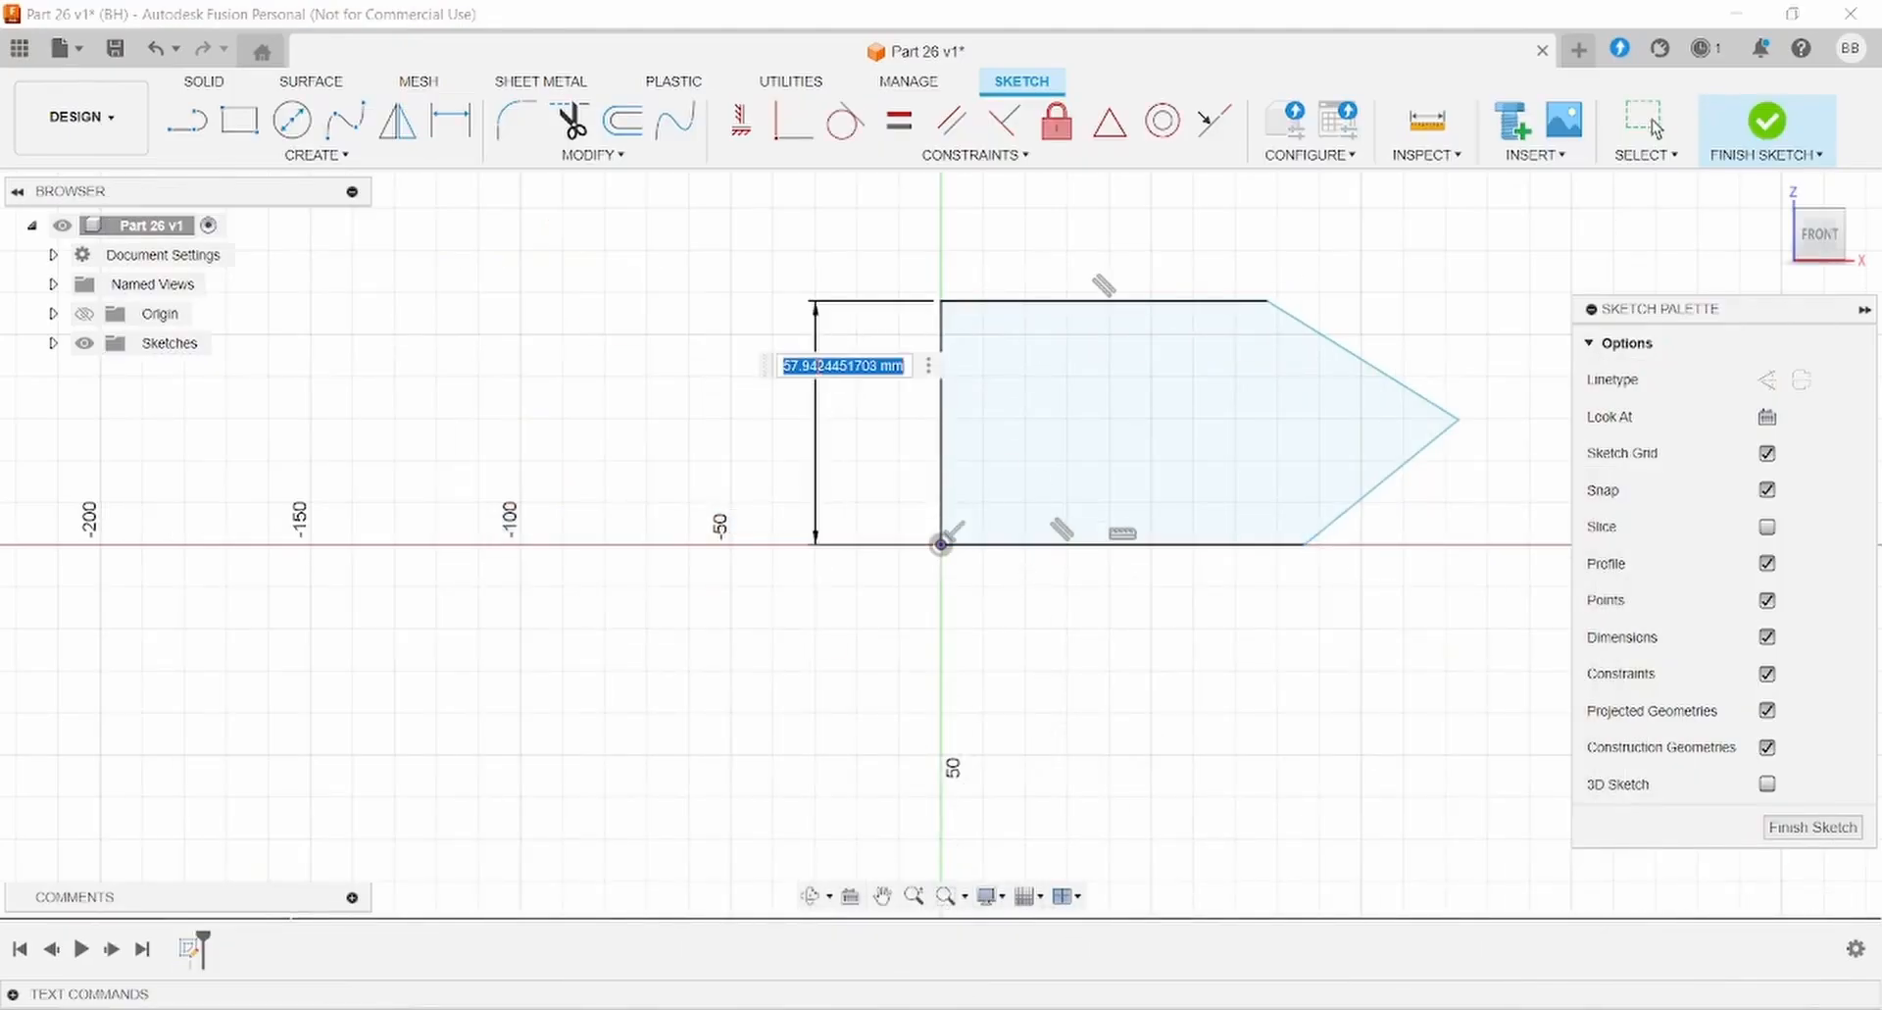
{"action": "type", "text": "50"}
{"action": "key", "text": "Return"}
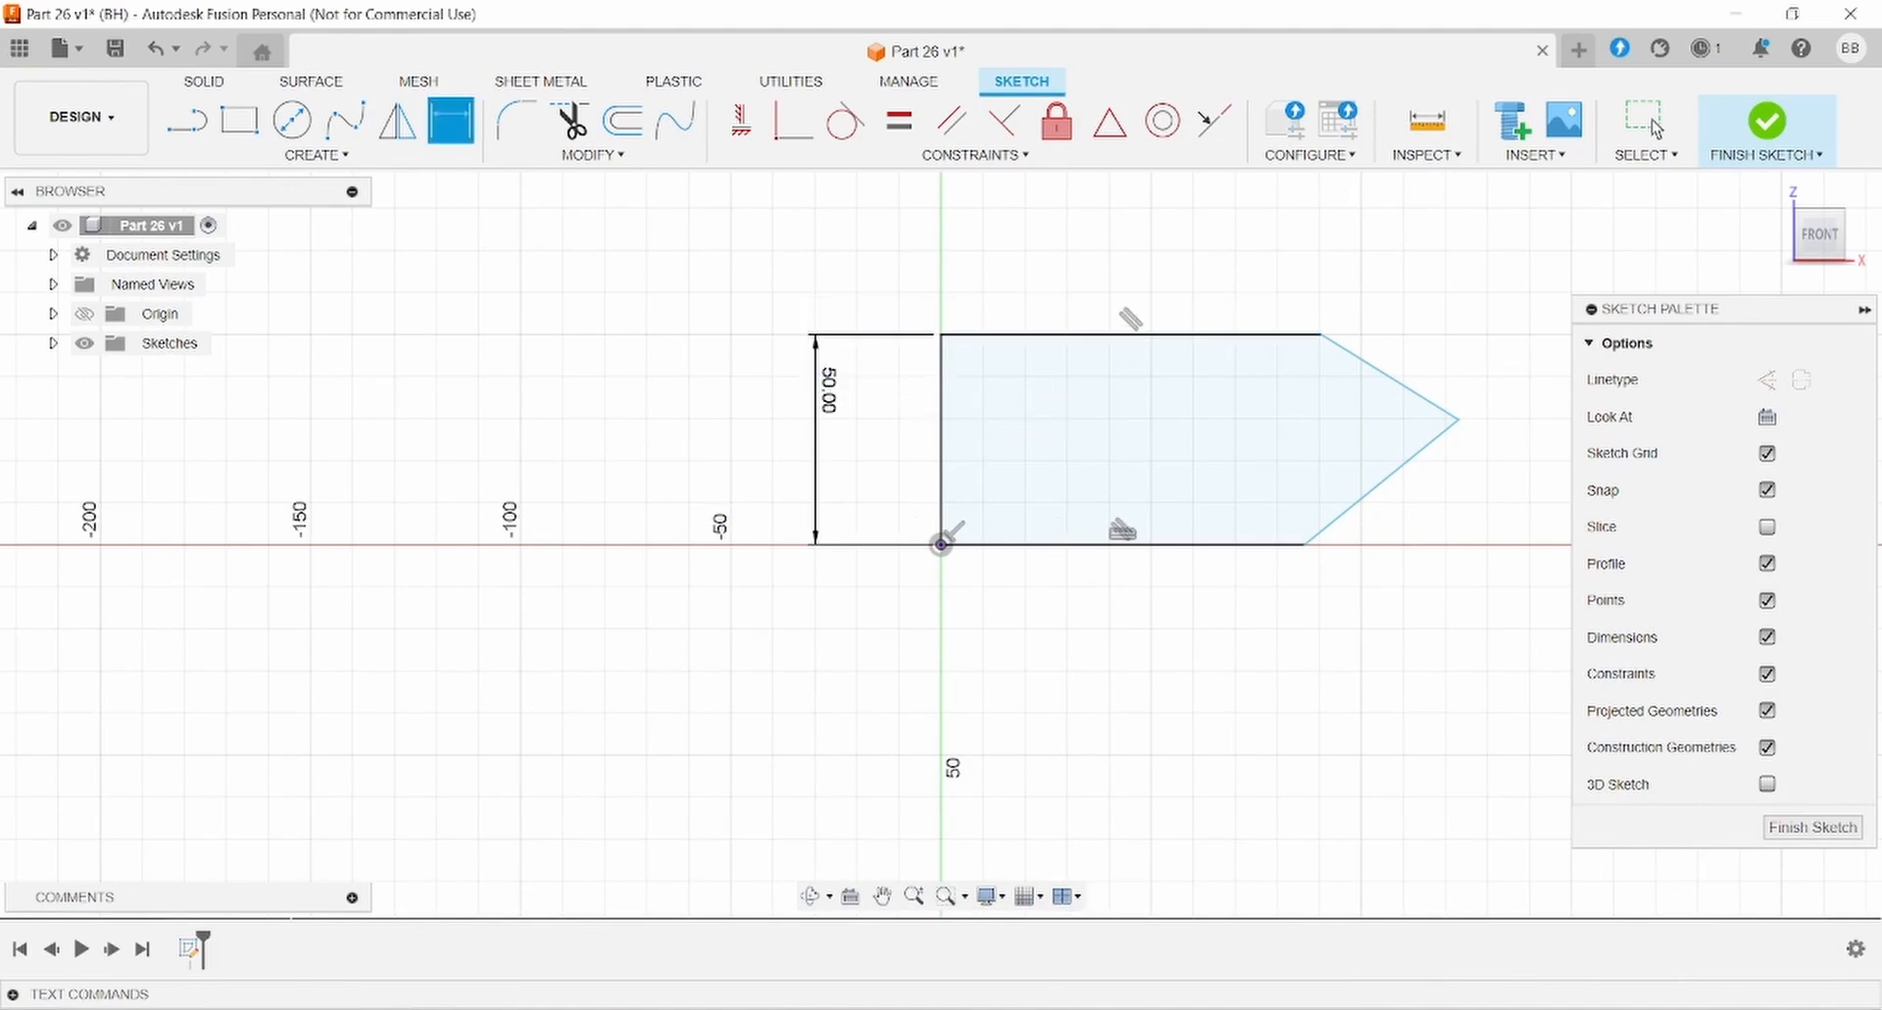
Check the reference drawing and fillet the outline's lower-left corner at the origin with a 7.5 mm radius.
{"action": "key", "text": "alt+Tab"}
{"action": "key", "text": "alt+Tab"}
{"action": "left_click", "coordinate": [516, 120]}
{"action": "left_click", "coordinate": [943, 517]}
{"action": "left_click", "coordinate": [985, 556]}
{"action": "key", "text": "Escape"}
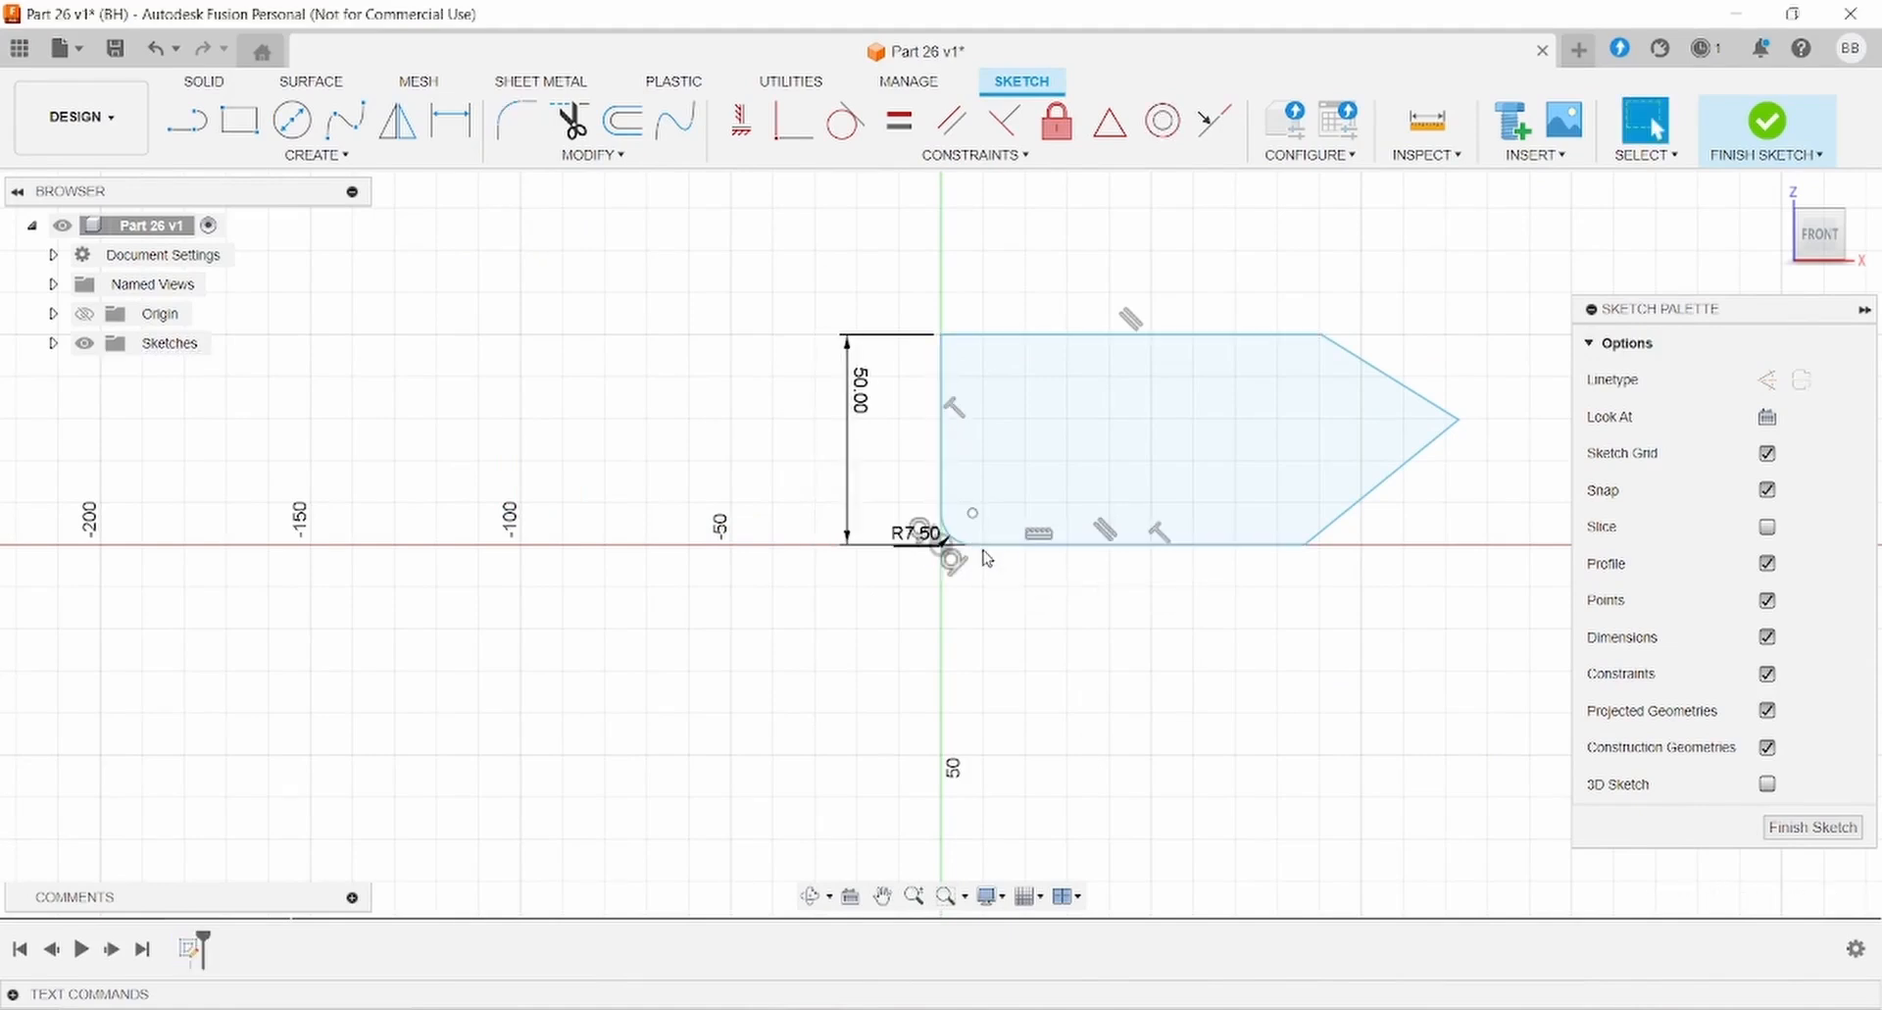
Fillet the outline's upper-left corner with a 7.5 mm radius.
{"action": "left_click", "coordinate": [516, 121]}
{"action": "left_click", "coordinate": [945, 394]}
{"action": "left_click", "coordinate": [979, 338]}
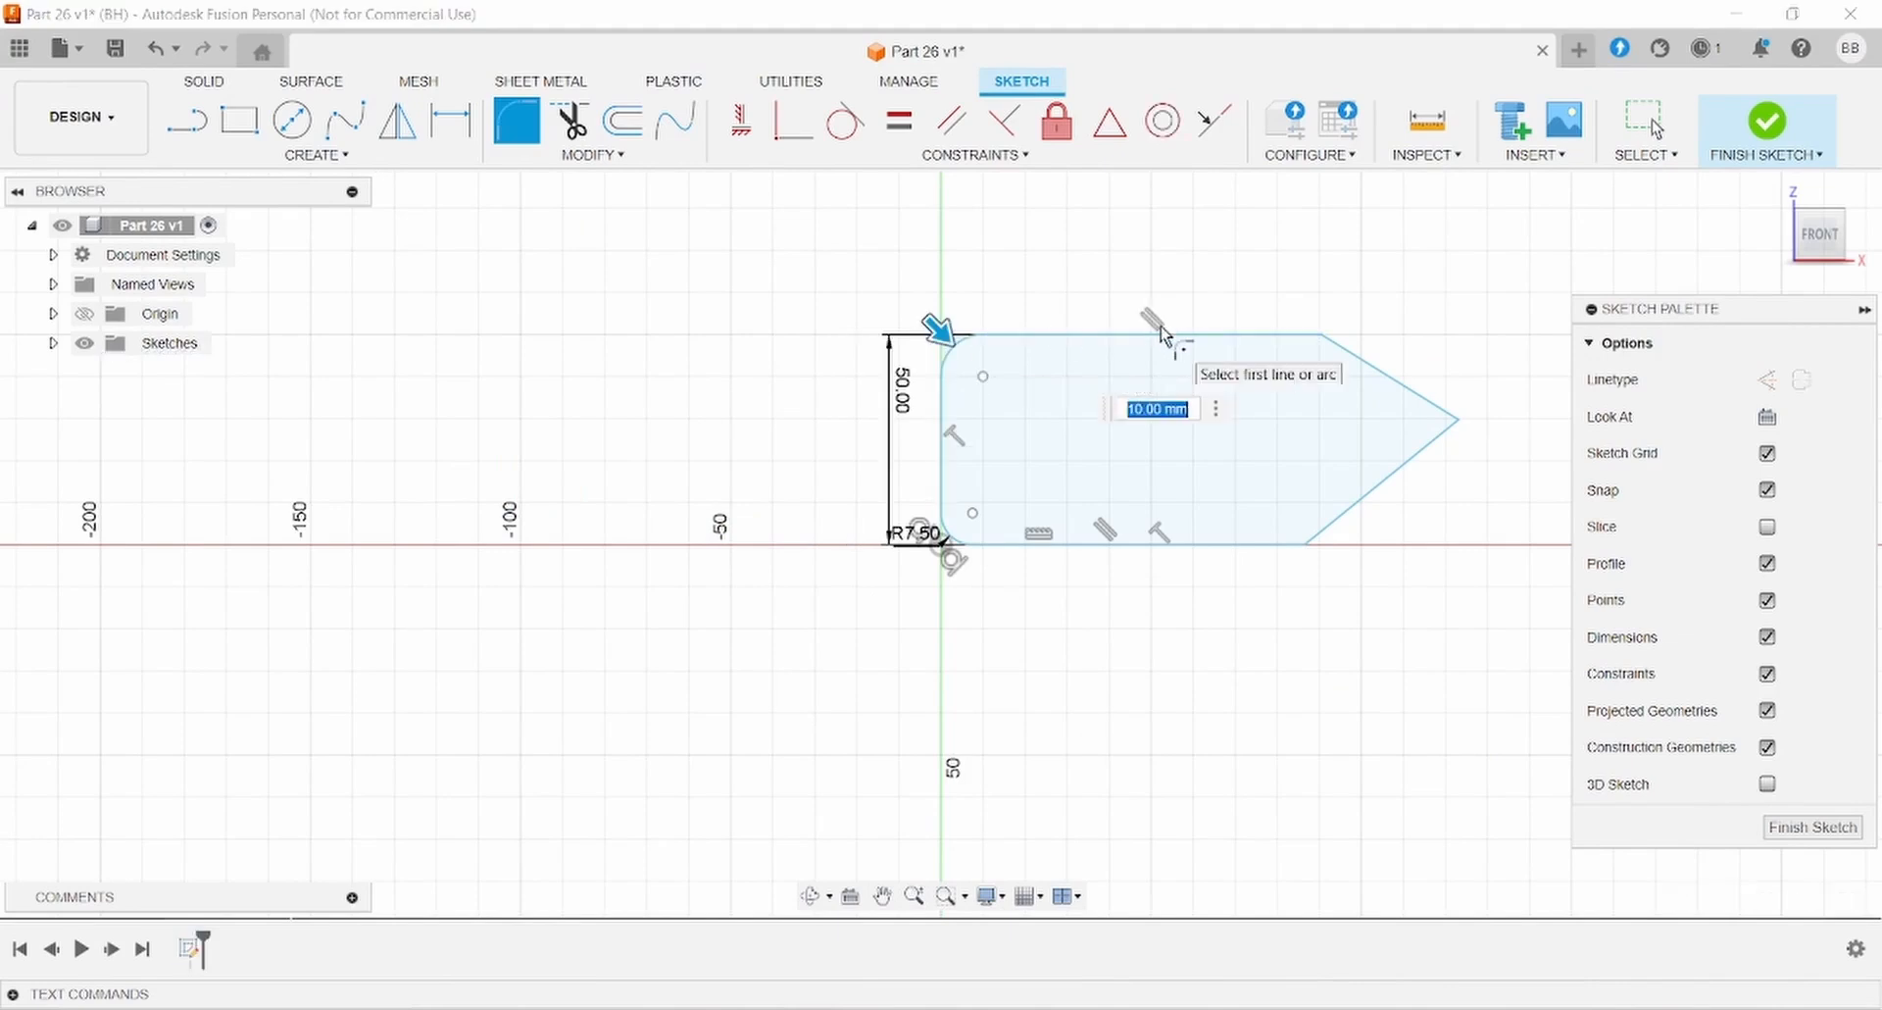
{"action": "type", "text": "7.5"}
{"action": "key", "text": "Return"}
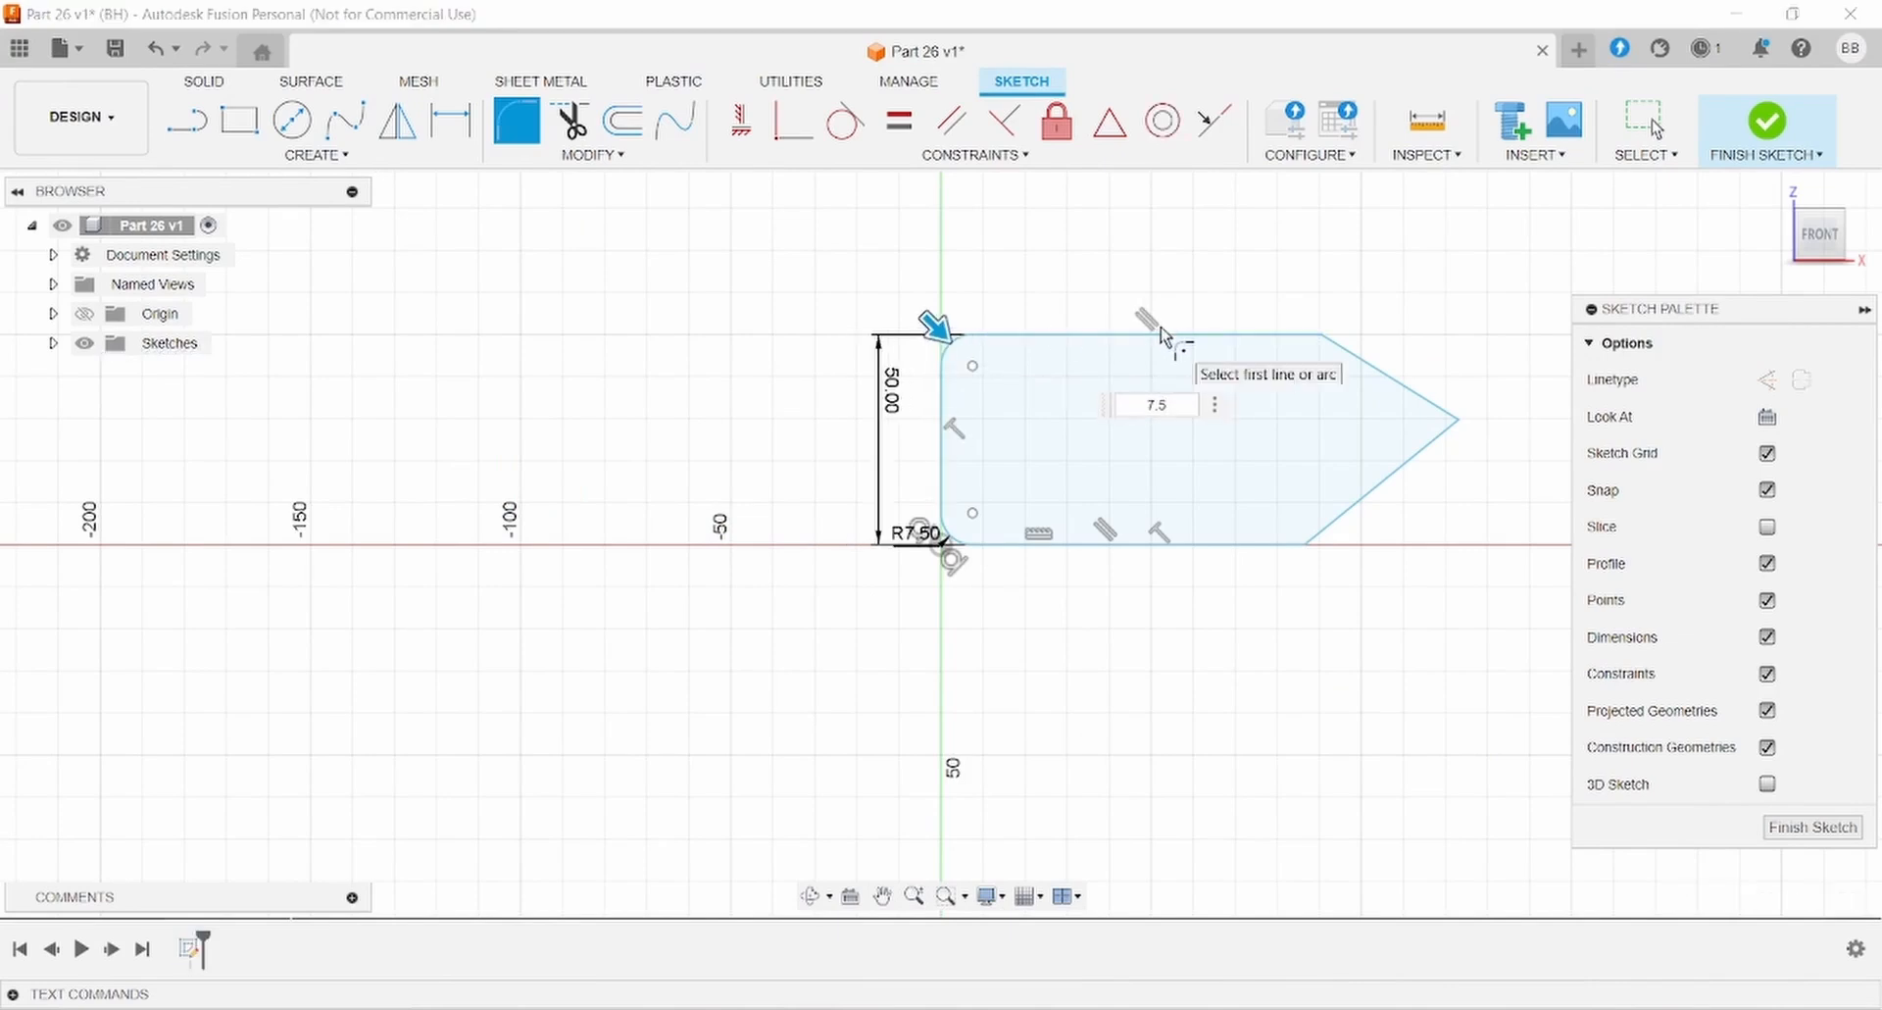
Fillet the top sloped corner, the right tip and the lower-right corner of the outline with a 7.5 mm radius.
{"action": "left_click", "coordinate": [1289, 337]}
{"action": "left_click", "coordinate": [1353, 366]}
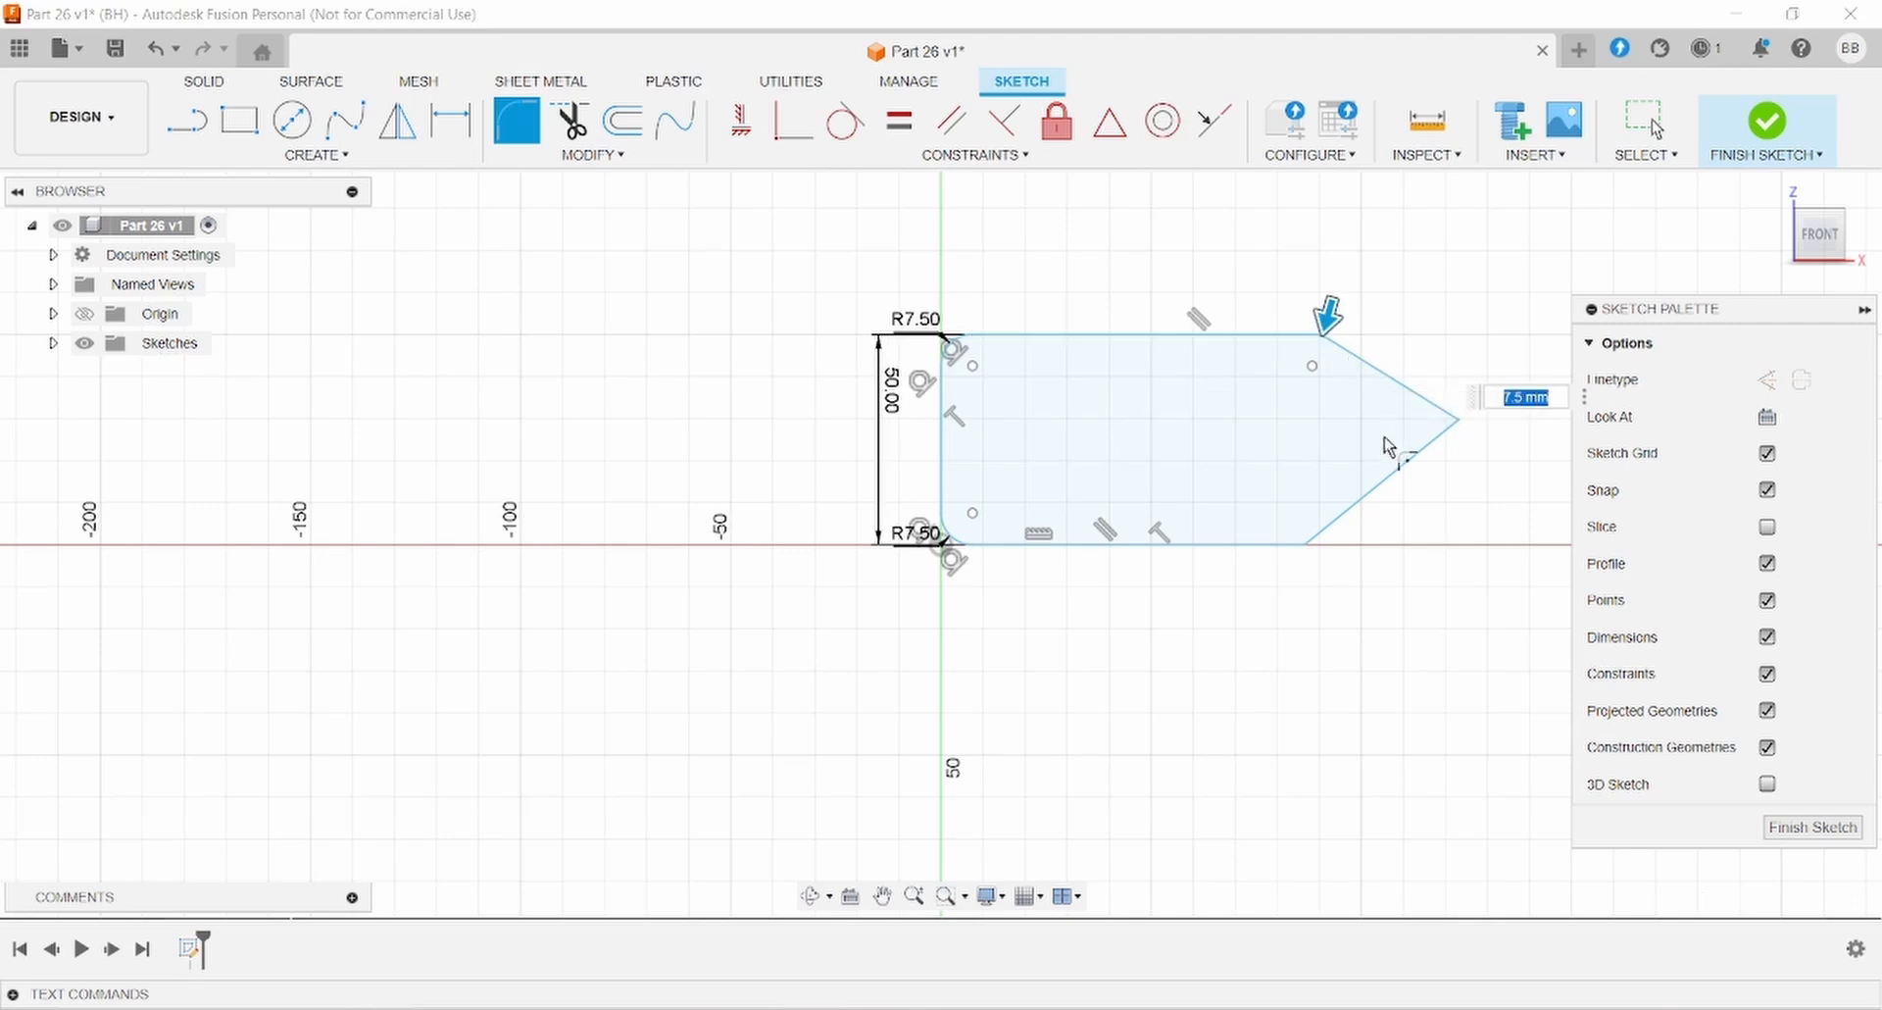
{"action": "left_click", "coordinate": [1447, 414]}
{"action": "left_click", "coordinate": [1442, 443]}
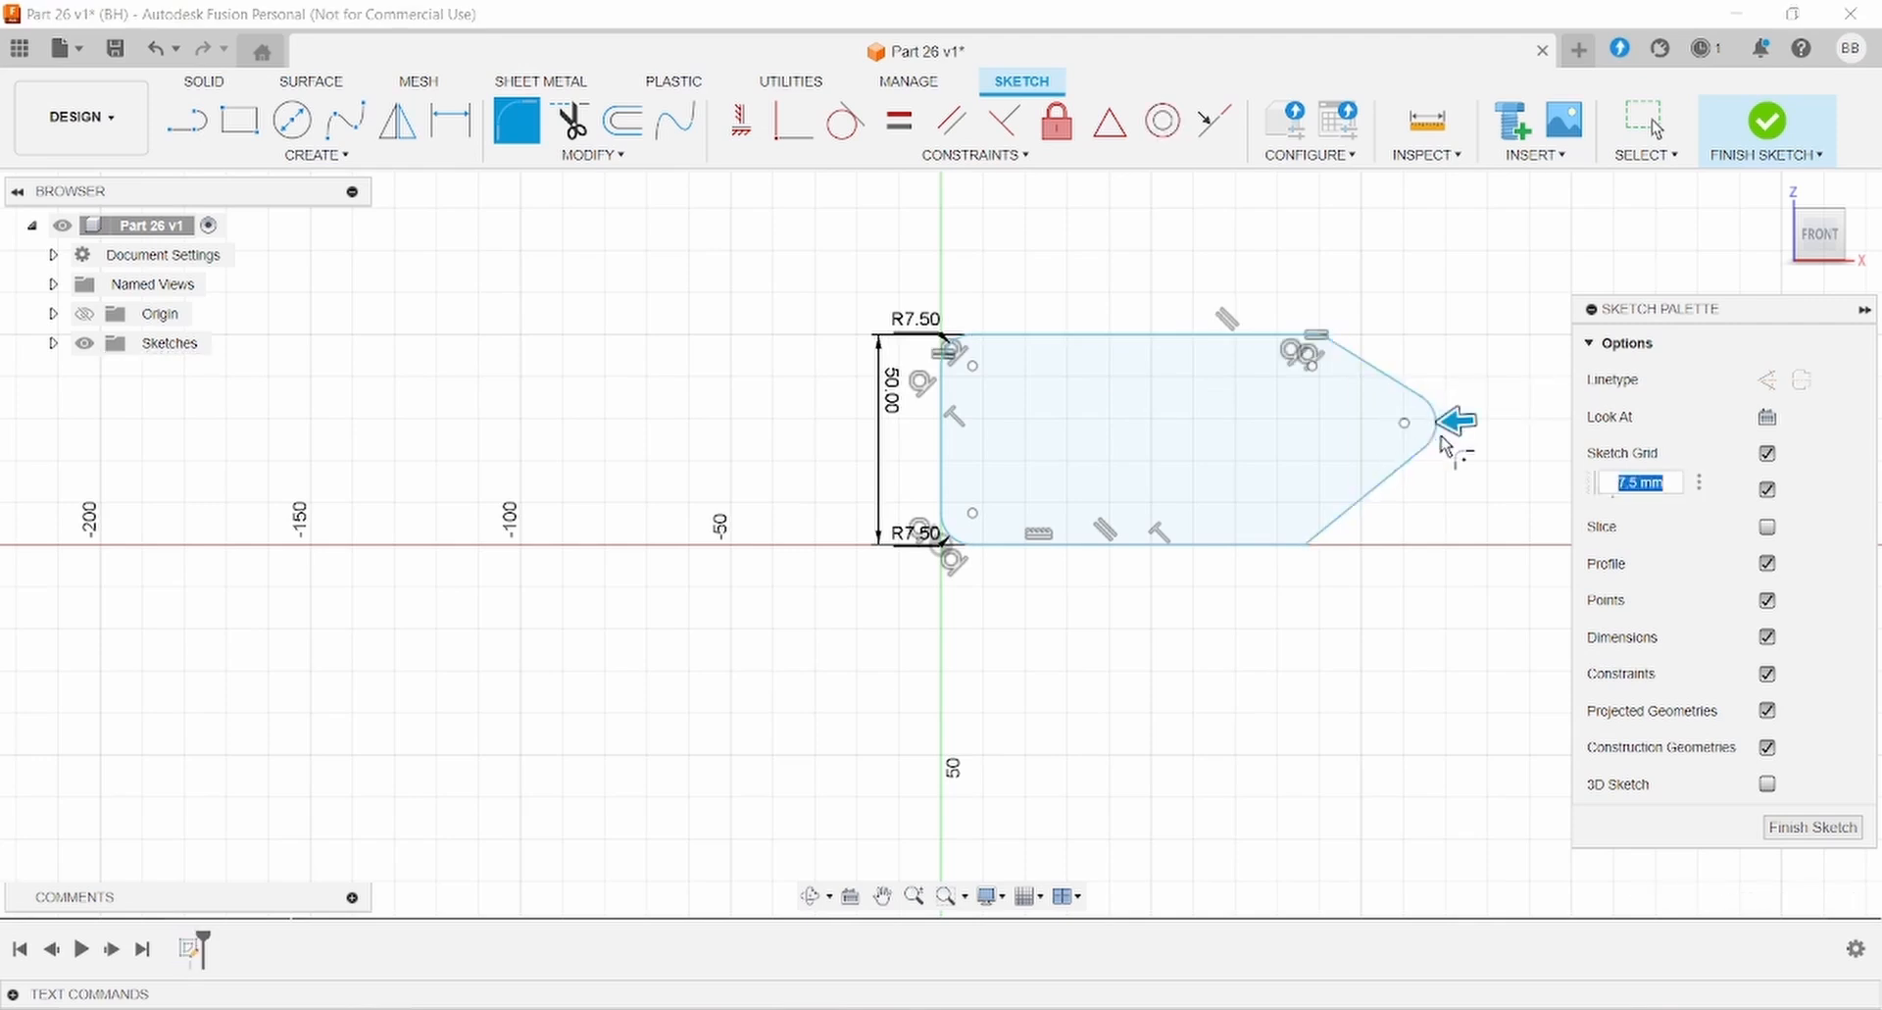
{"action": "left_click", "coordinate": [1325, 530]}
{"action": "left_click", "coordinate": [1276, 549]}
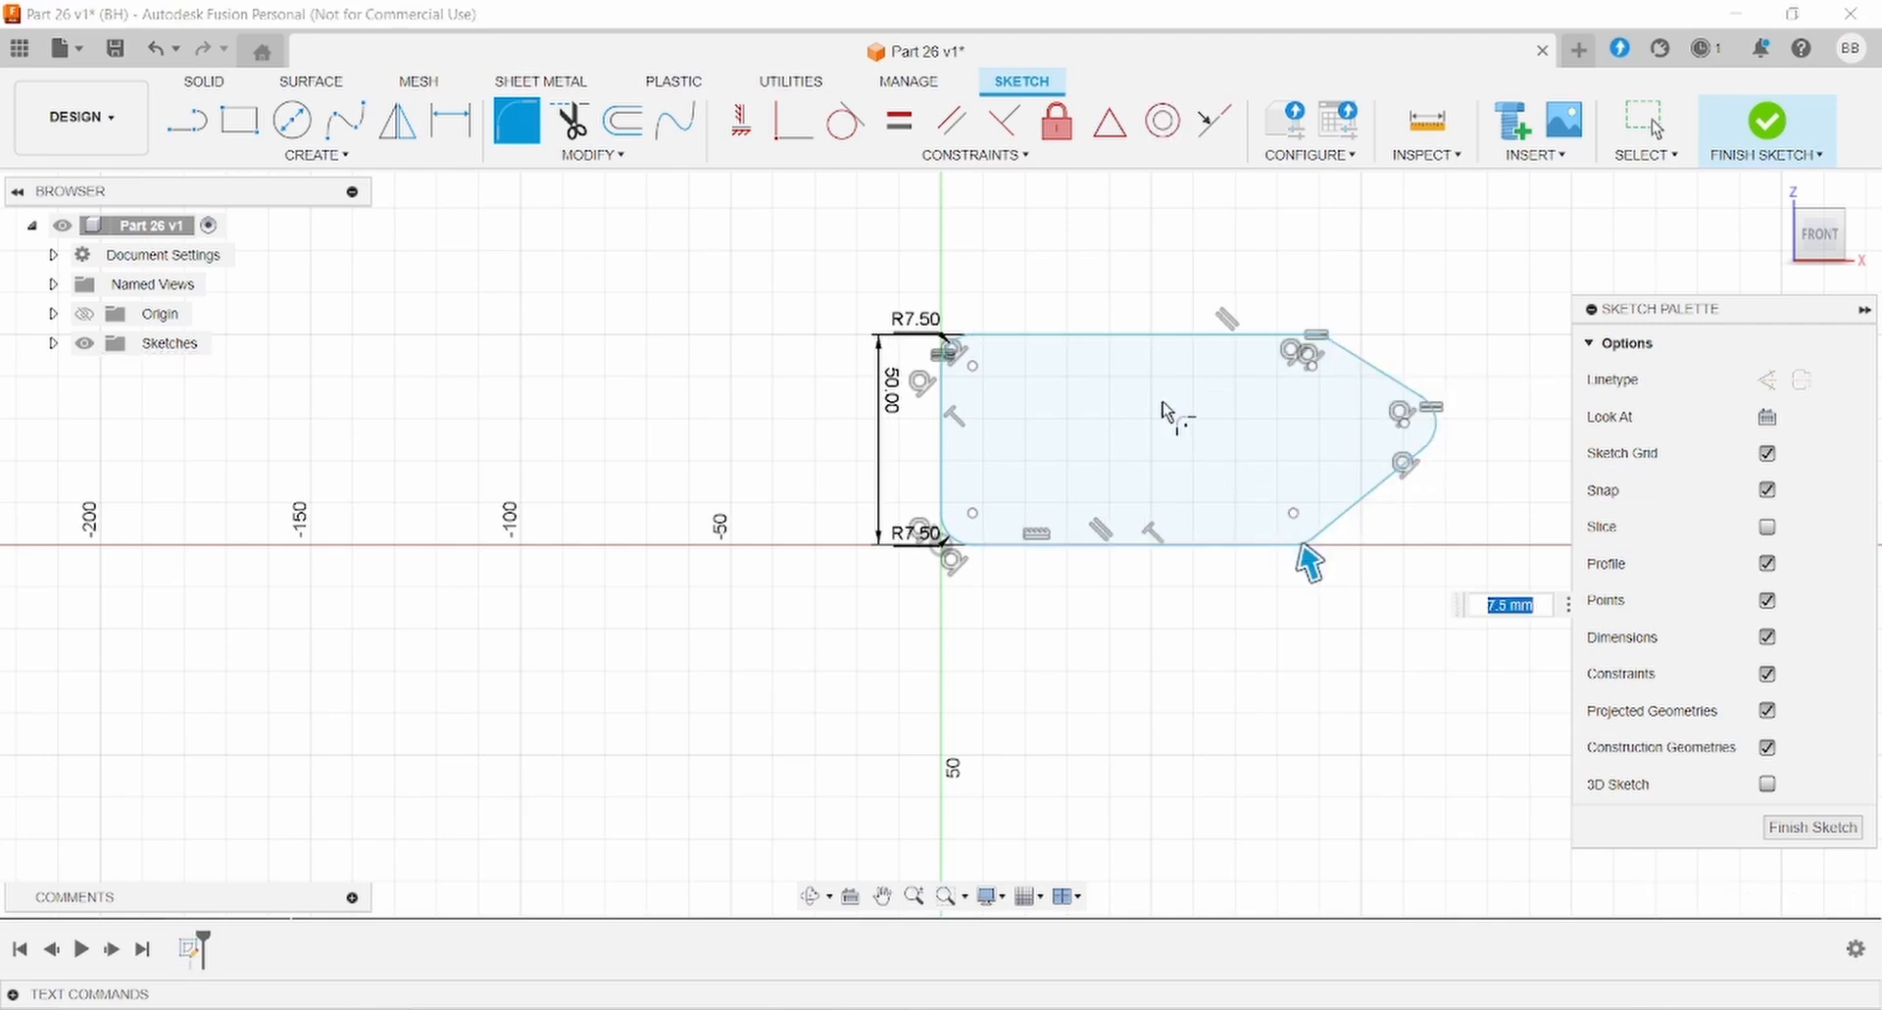
{"action": "key", "text": "Escape"}
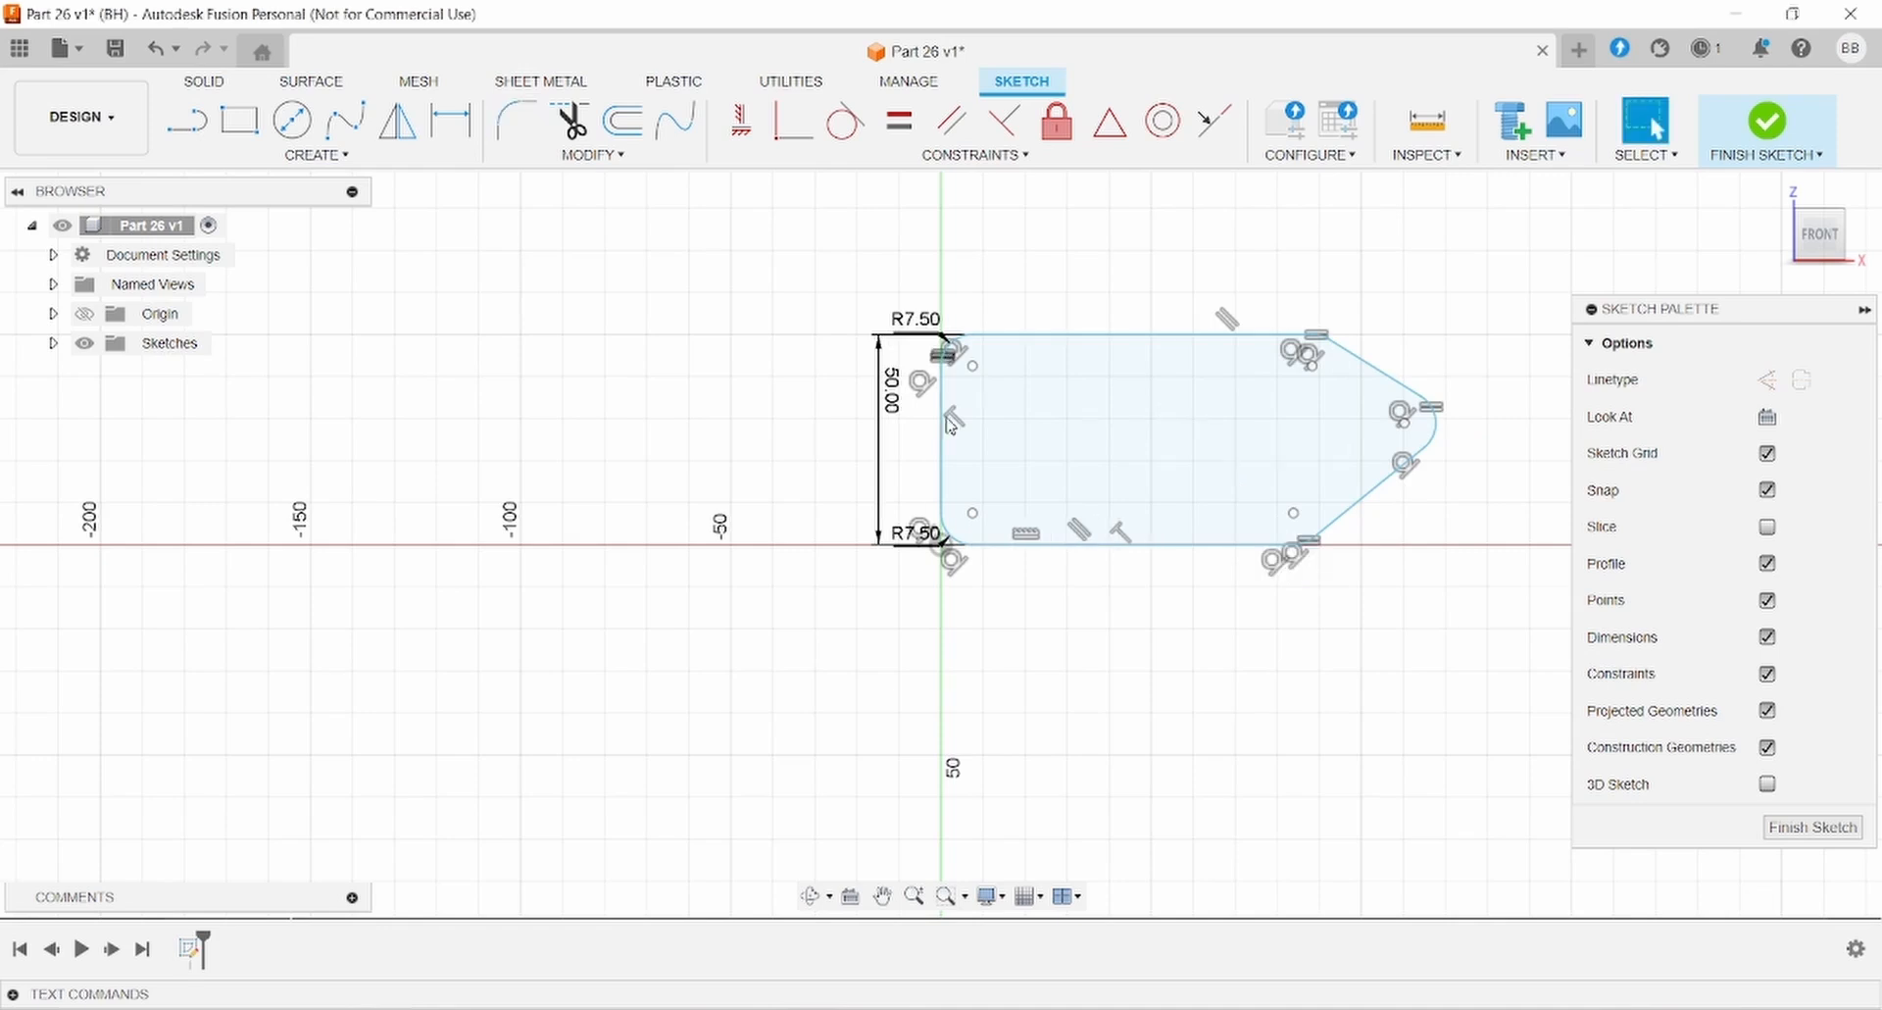
Apply horizontal/vertical constraints between the origin and both end points of the lower-left fillet.
{"action": "left_click", "coordinate": [941, 513]}
{"action": "left_click", "coordinate": [942, 544], "text": "shift"}
{"action": "left_click", "coordinate": [741, 121]}
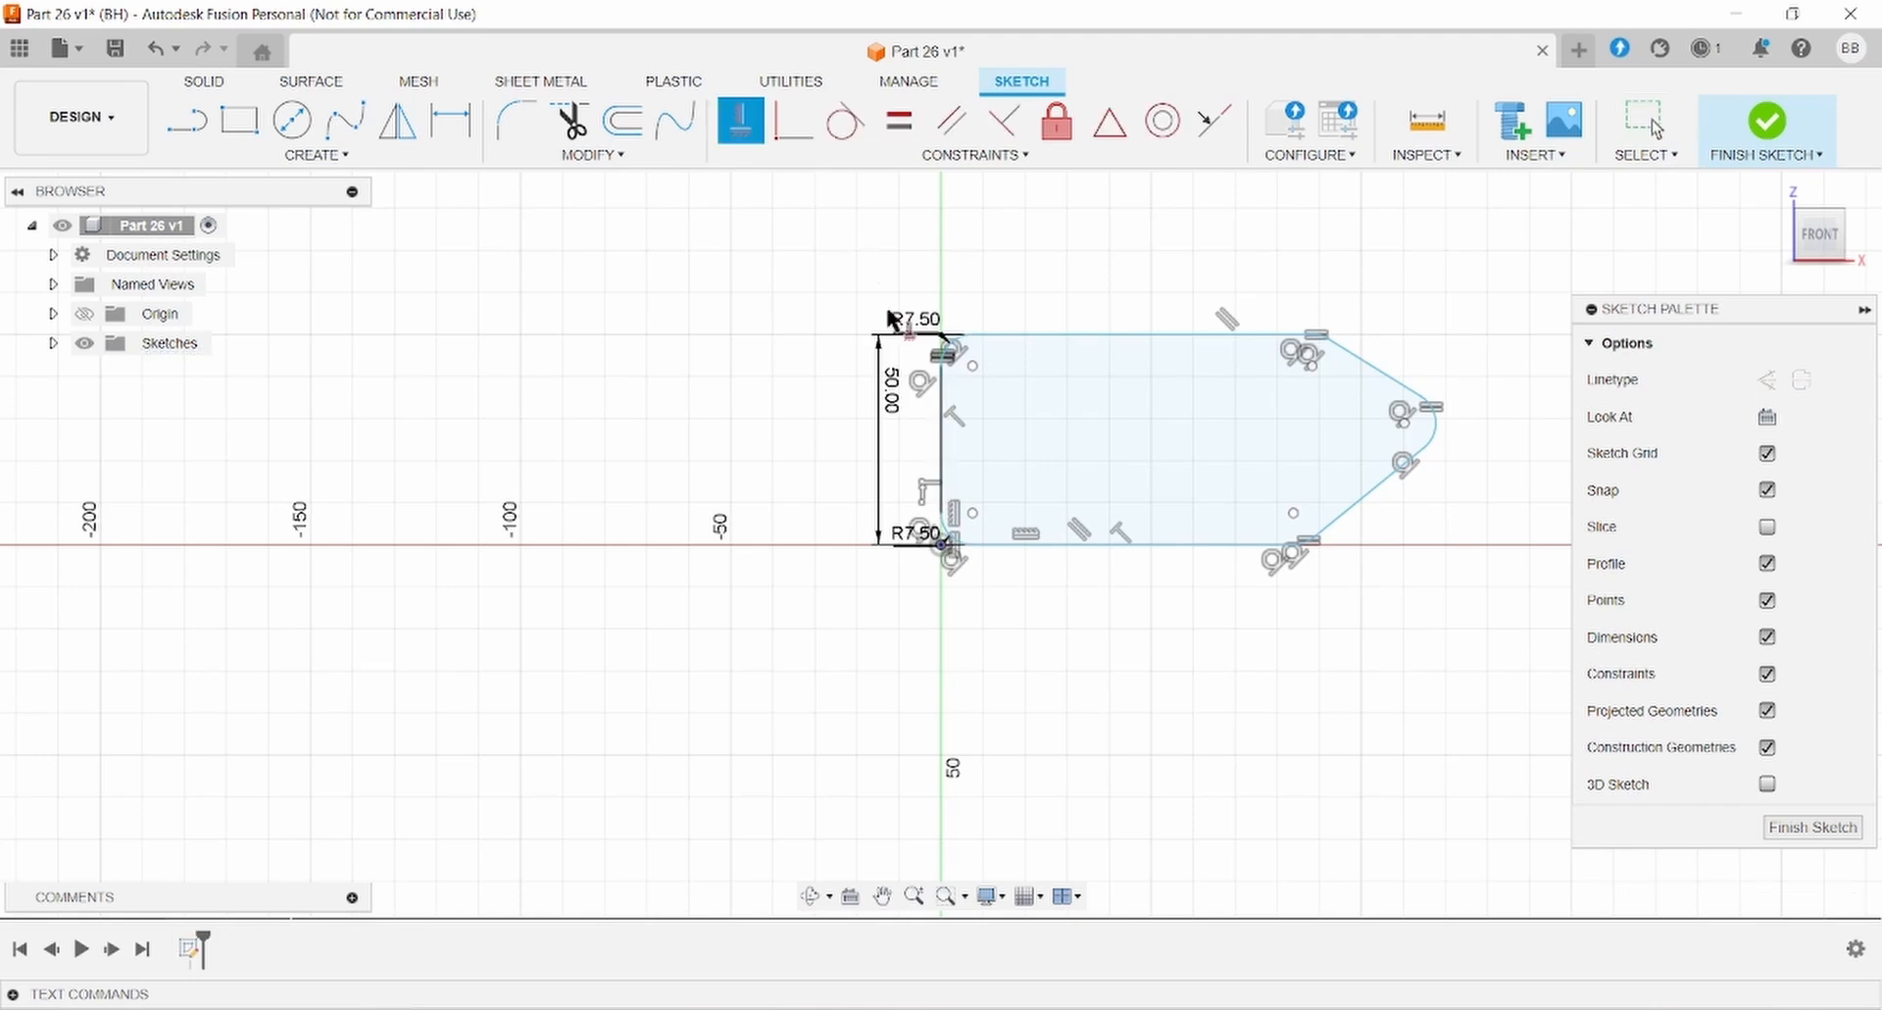
{"action": "key", "text": "Escape"}
{"action": "left_click", "coordinate": [972, 544]}
{"action": "left_click", "coordinate": [941, 544], "text": "shift"}
{"action": "left_click", "coordinate": [741, 120]}
Check the reference drawing and dimension the angle between the top edge and the upper sloped edge to 30 degrees.
{"action": "left_click", "coordinate": [977, 1008]}
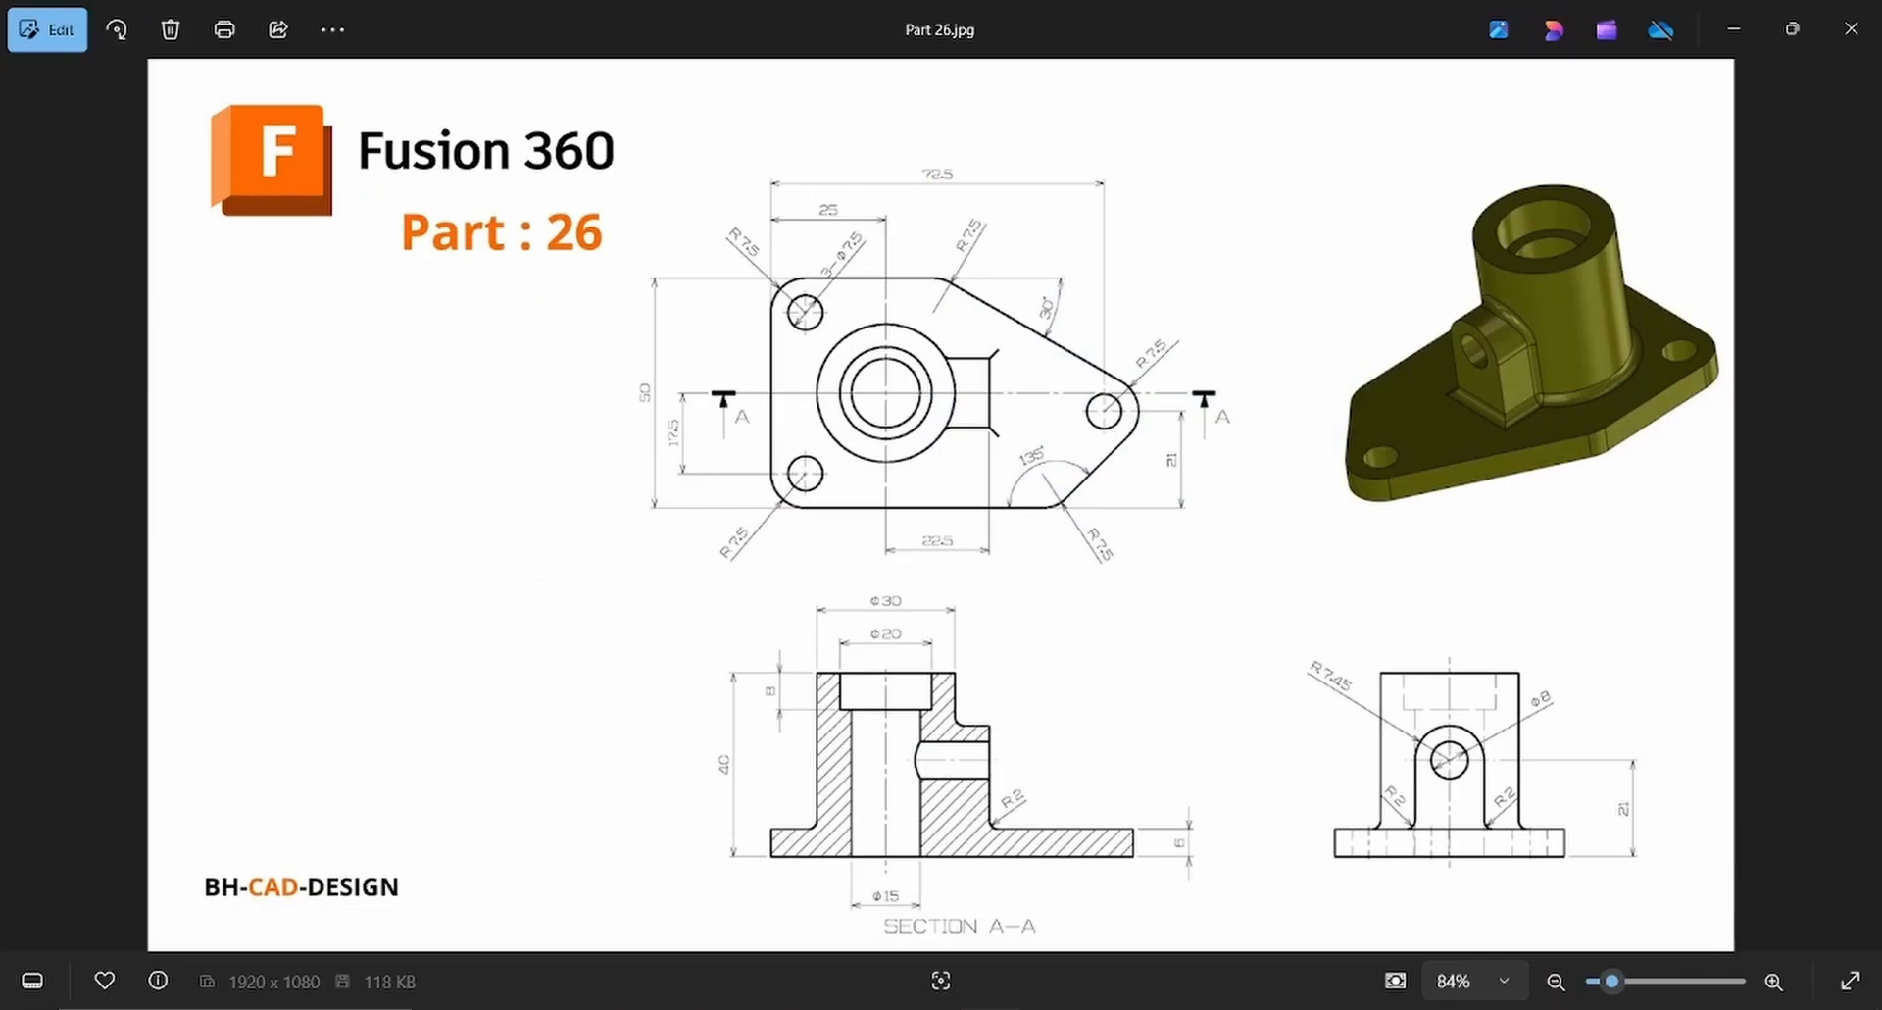
{"action": "left_click", "coordinate": [977, 1007]}
{"action": "left_click", "coordinate": [451, 121]}
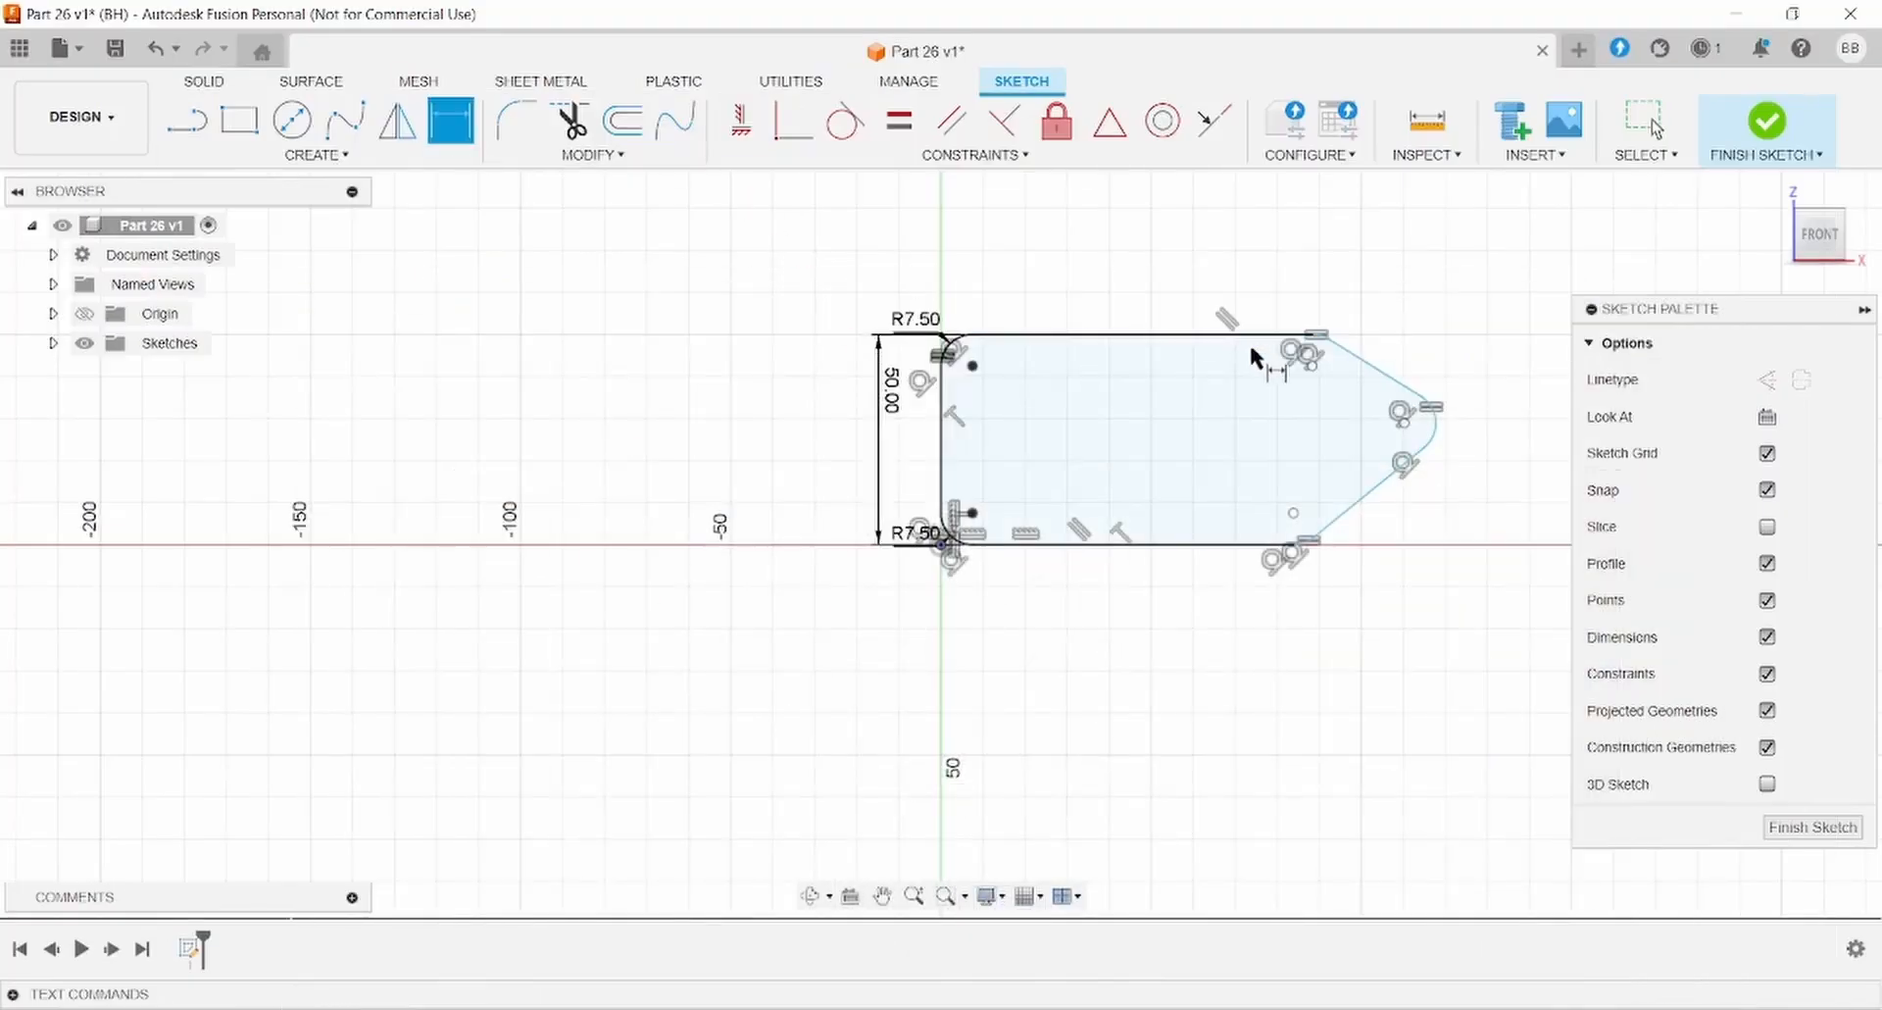
{"action": "left_click", "coordinate": [1251, 334]}
{"action": "left_click", "coordinate": [1373, 370]}
{"action": "left_click", "coordinate": [1446, 361]}
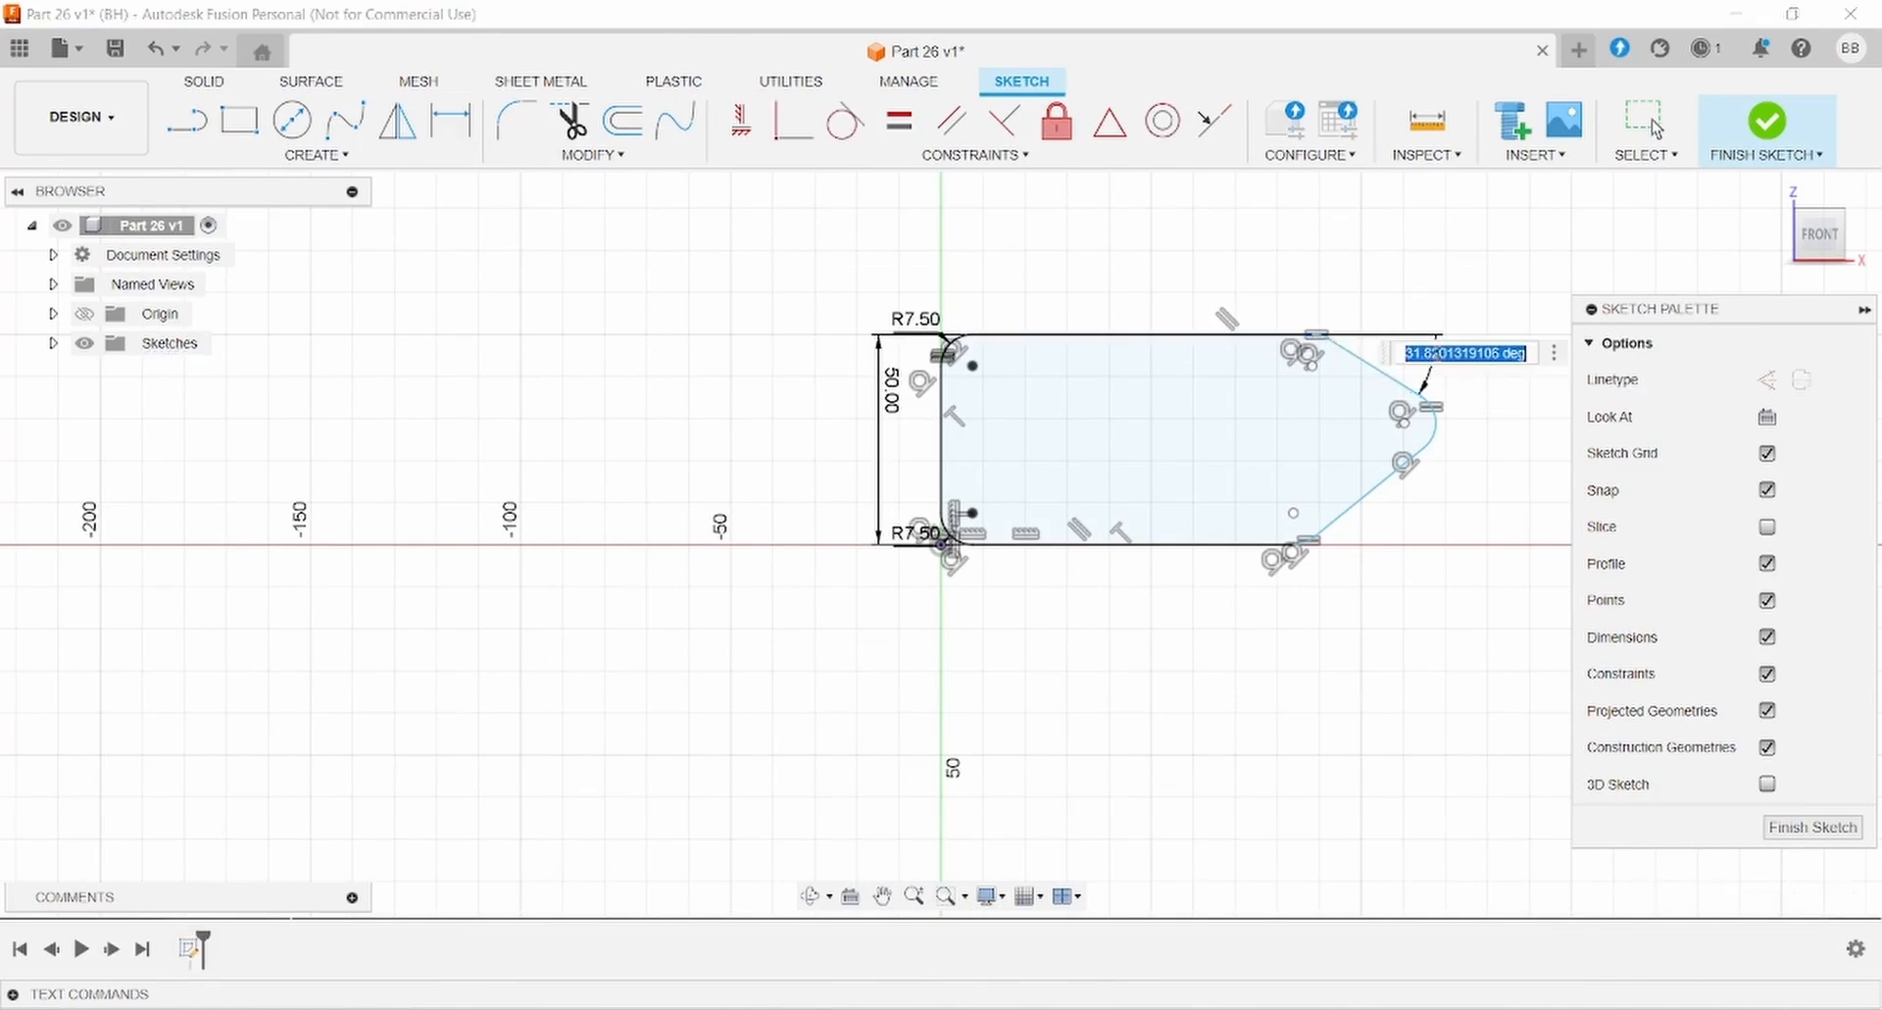
{"action": "type", "text": "30"}
{"action": "key", "text": "Return"}
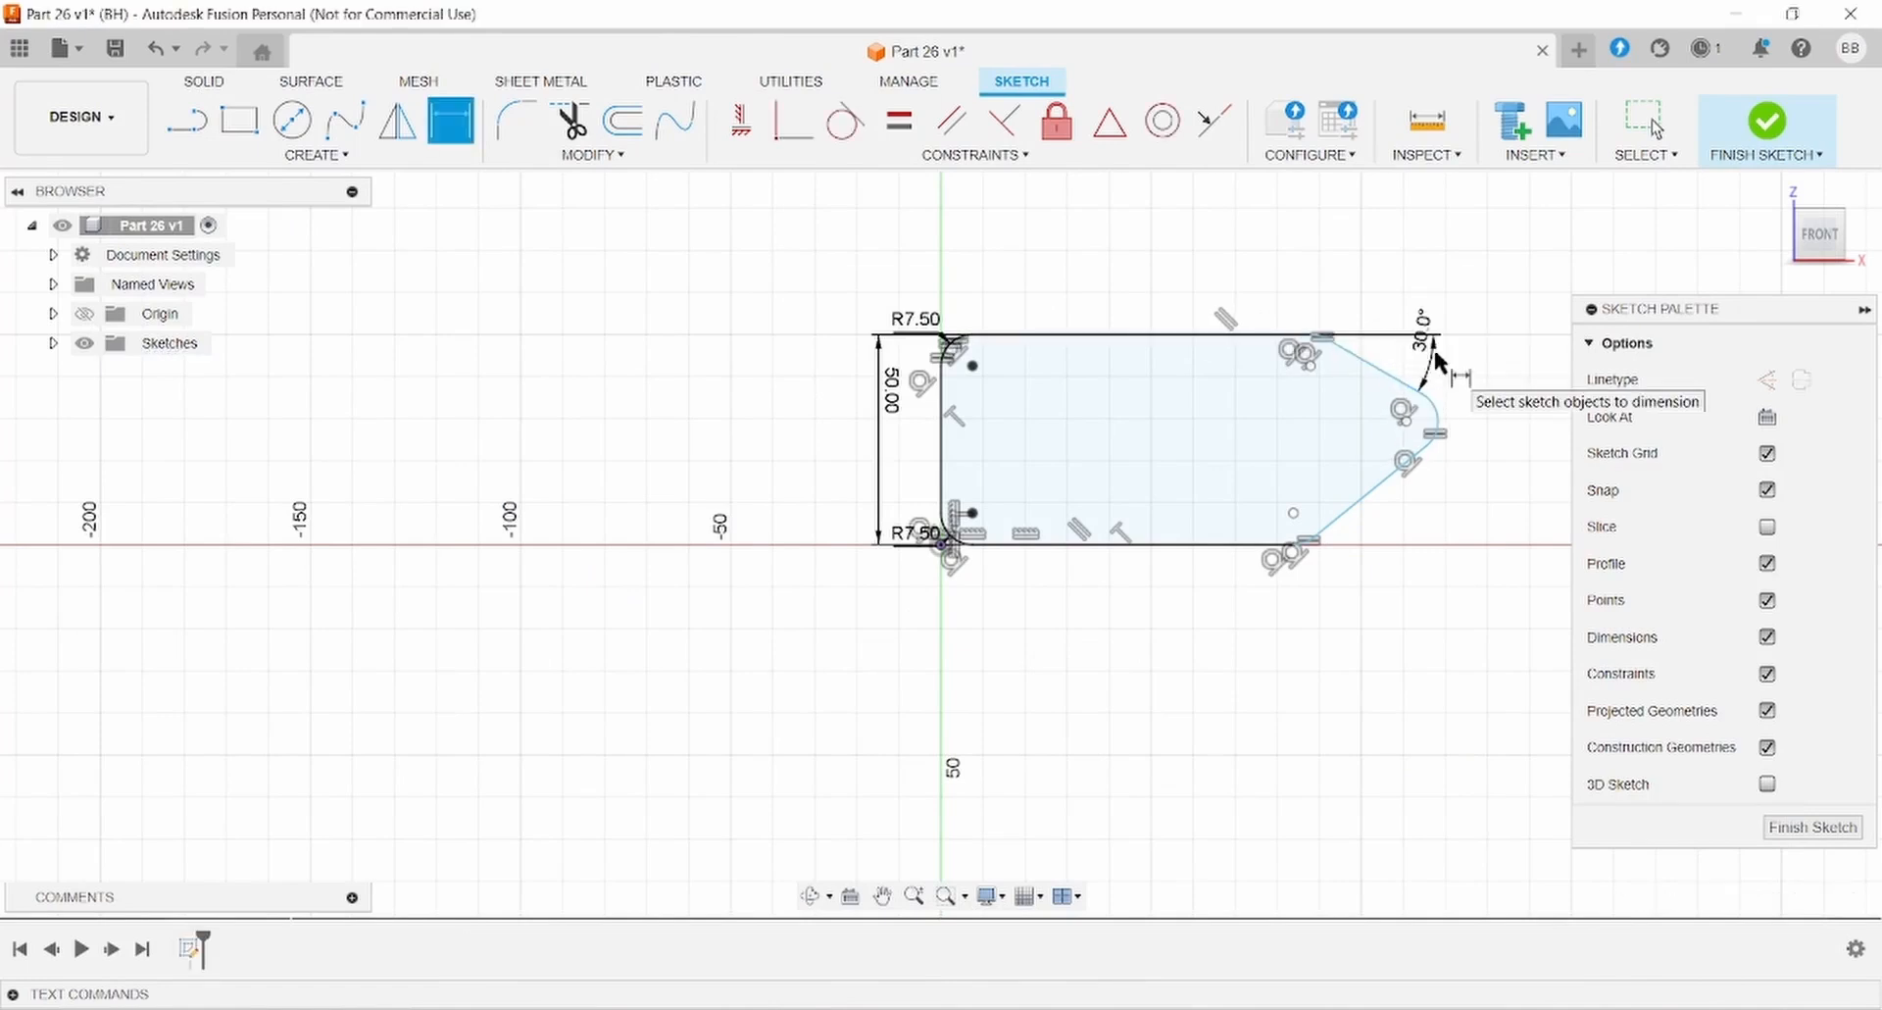
Dimension the height of the right tip fillet's centre above the bottom edge to 21 mm.
{"action": "left_click", "coordinate": [1405, 421]}
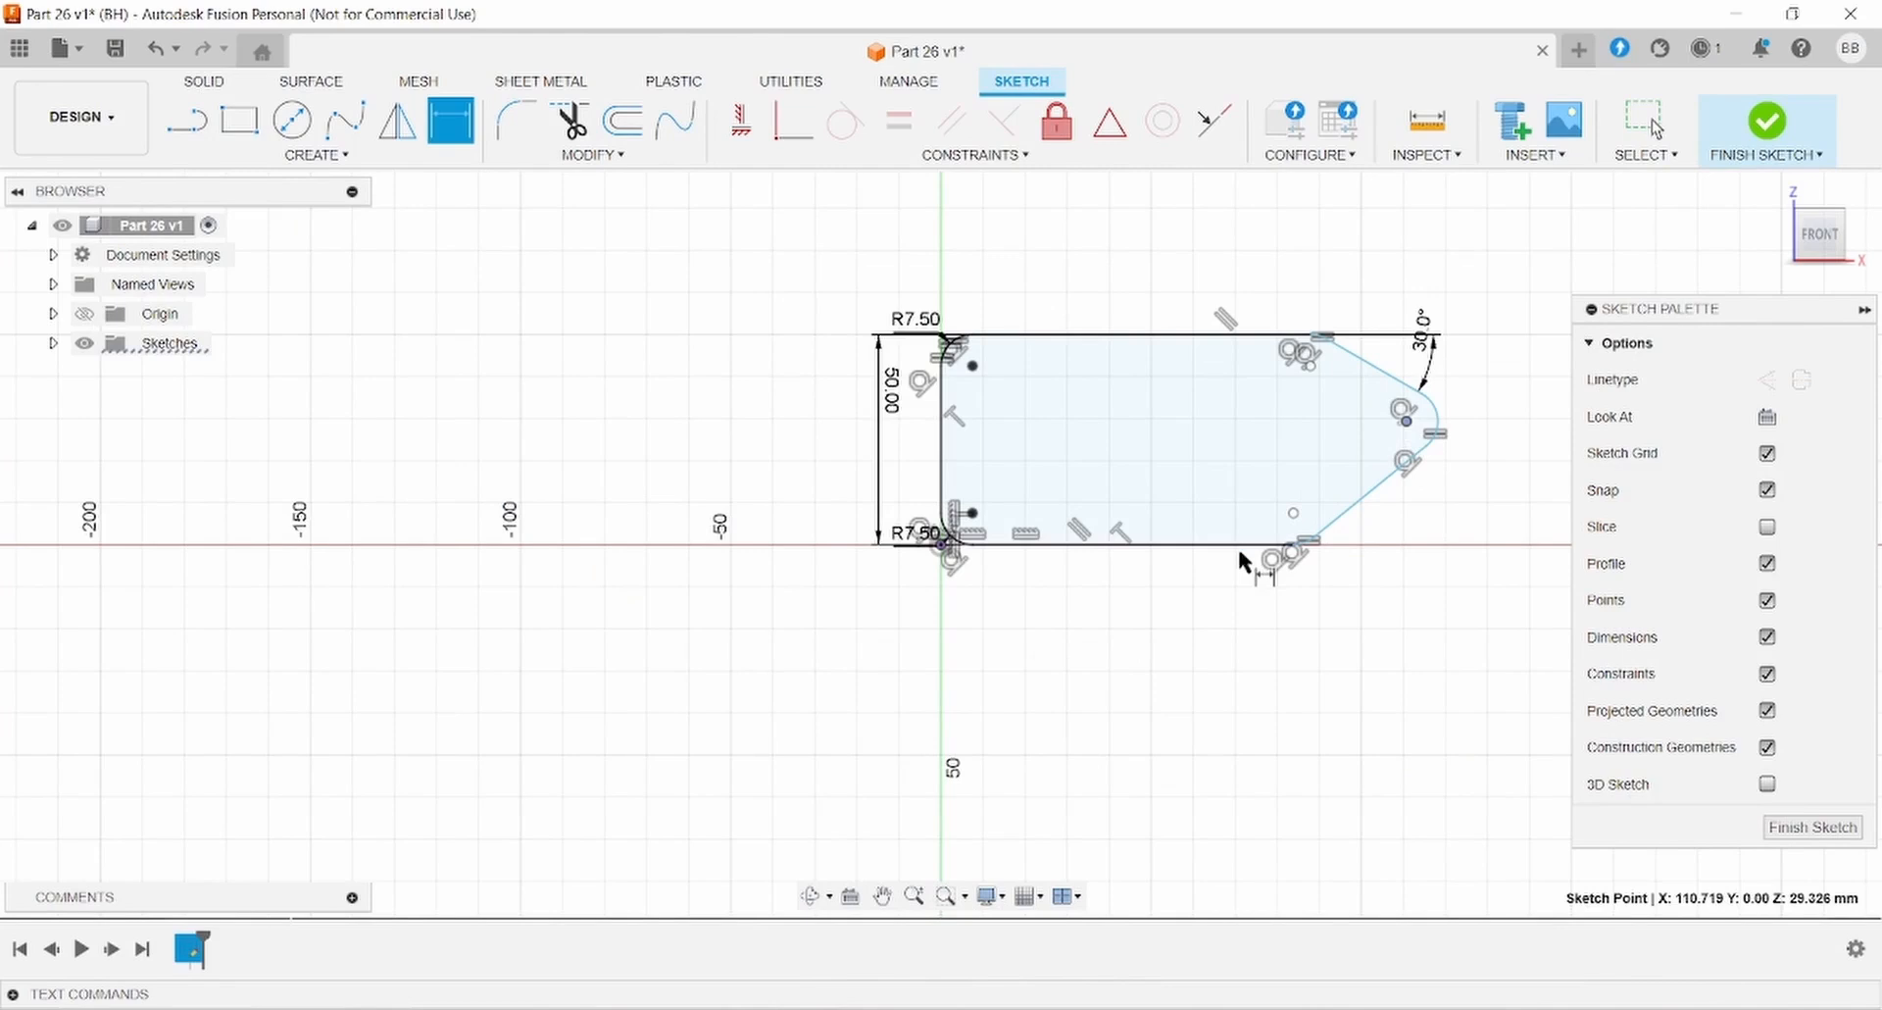
{"action": "left_click", "coordinate": [1237, 543]}
{"action": "left_click", "coordinate": [1522, 501]}
{"action": "type", "text": "21"}
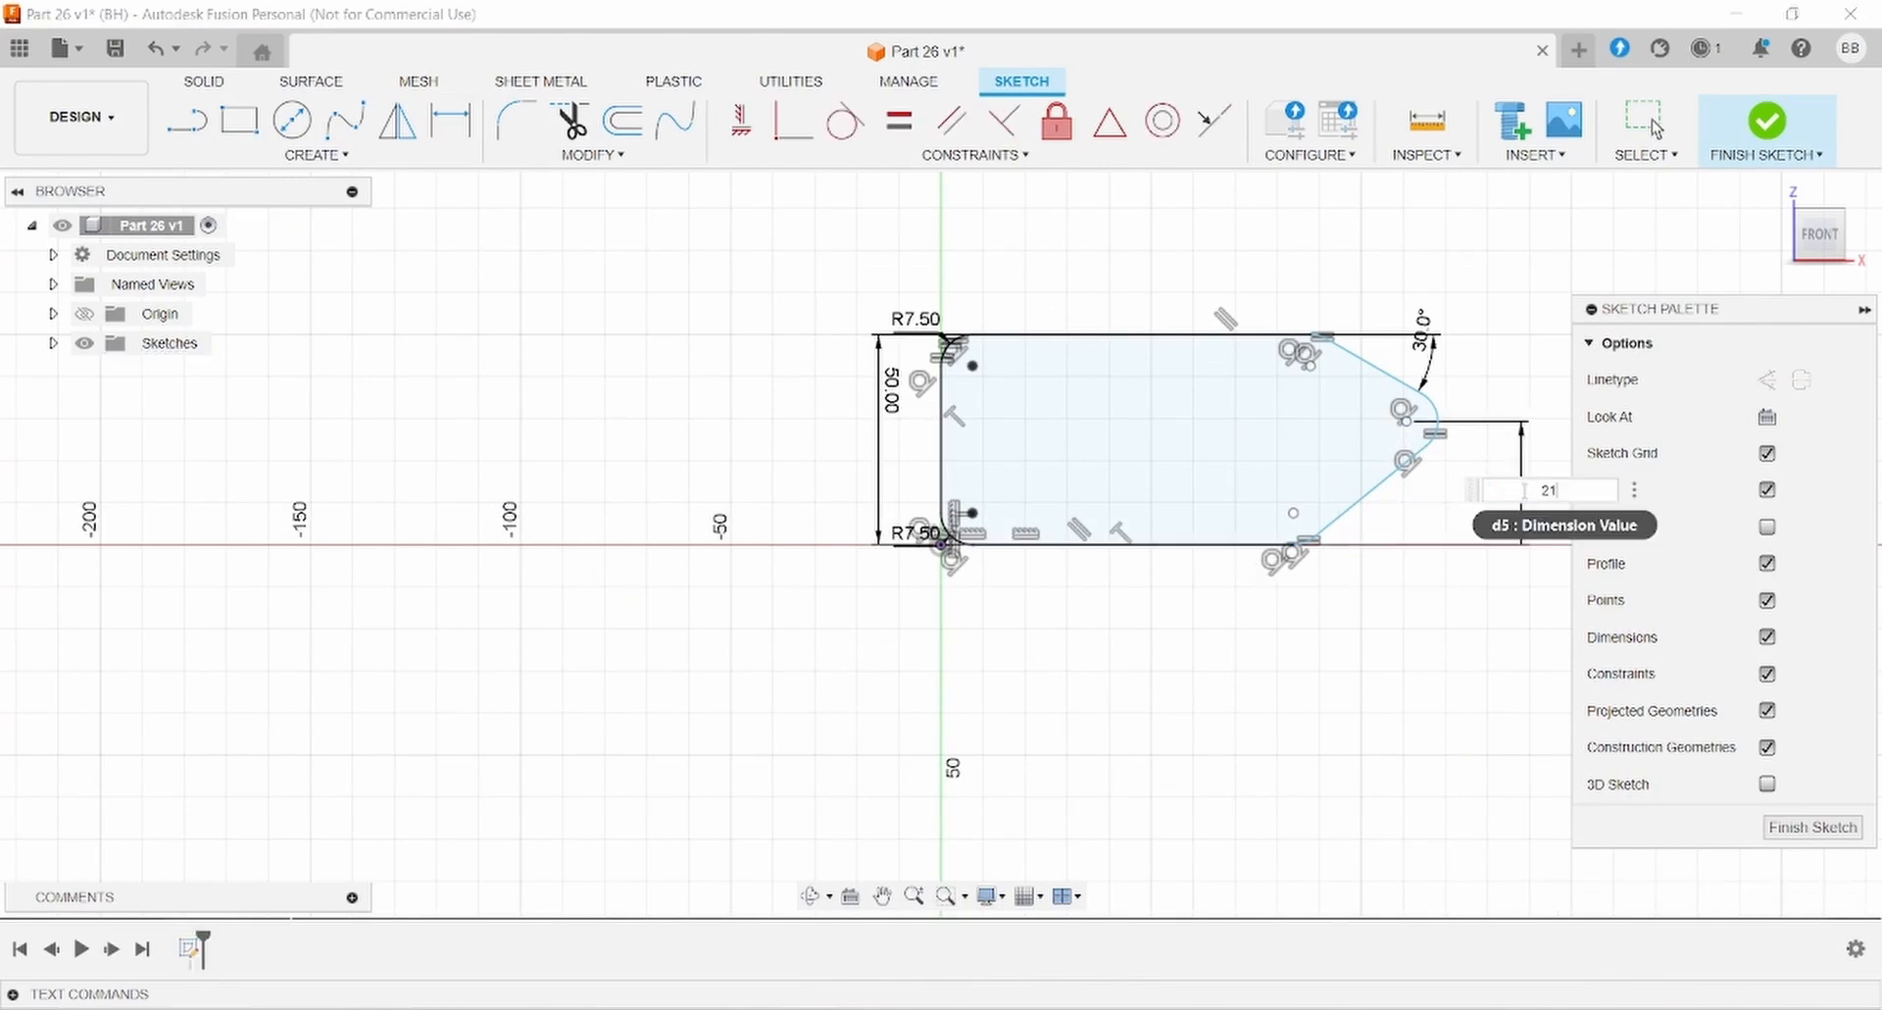
{"action": "key", "text": "Return"}
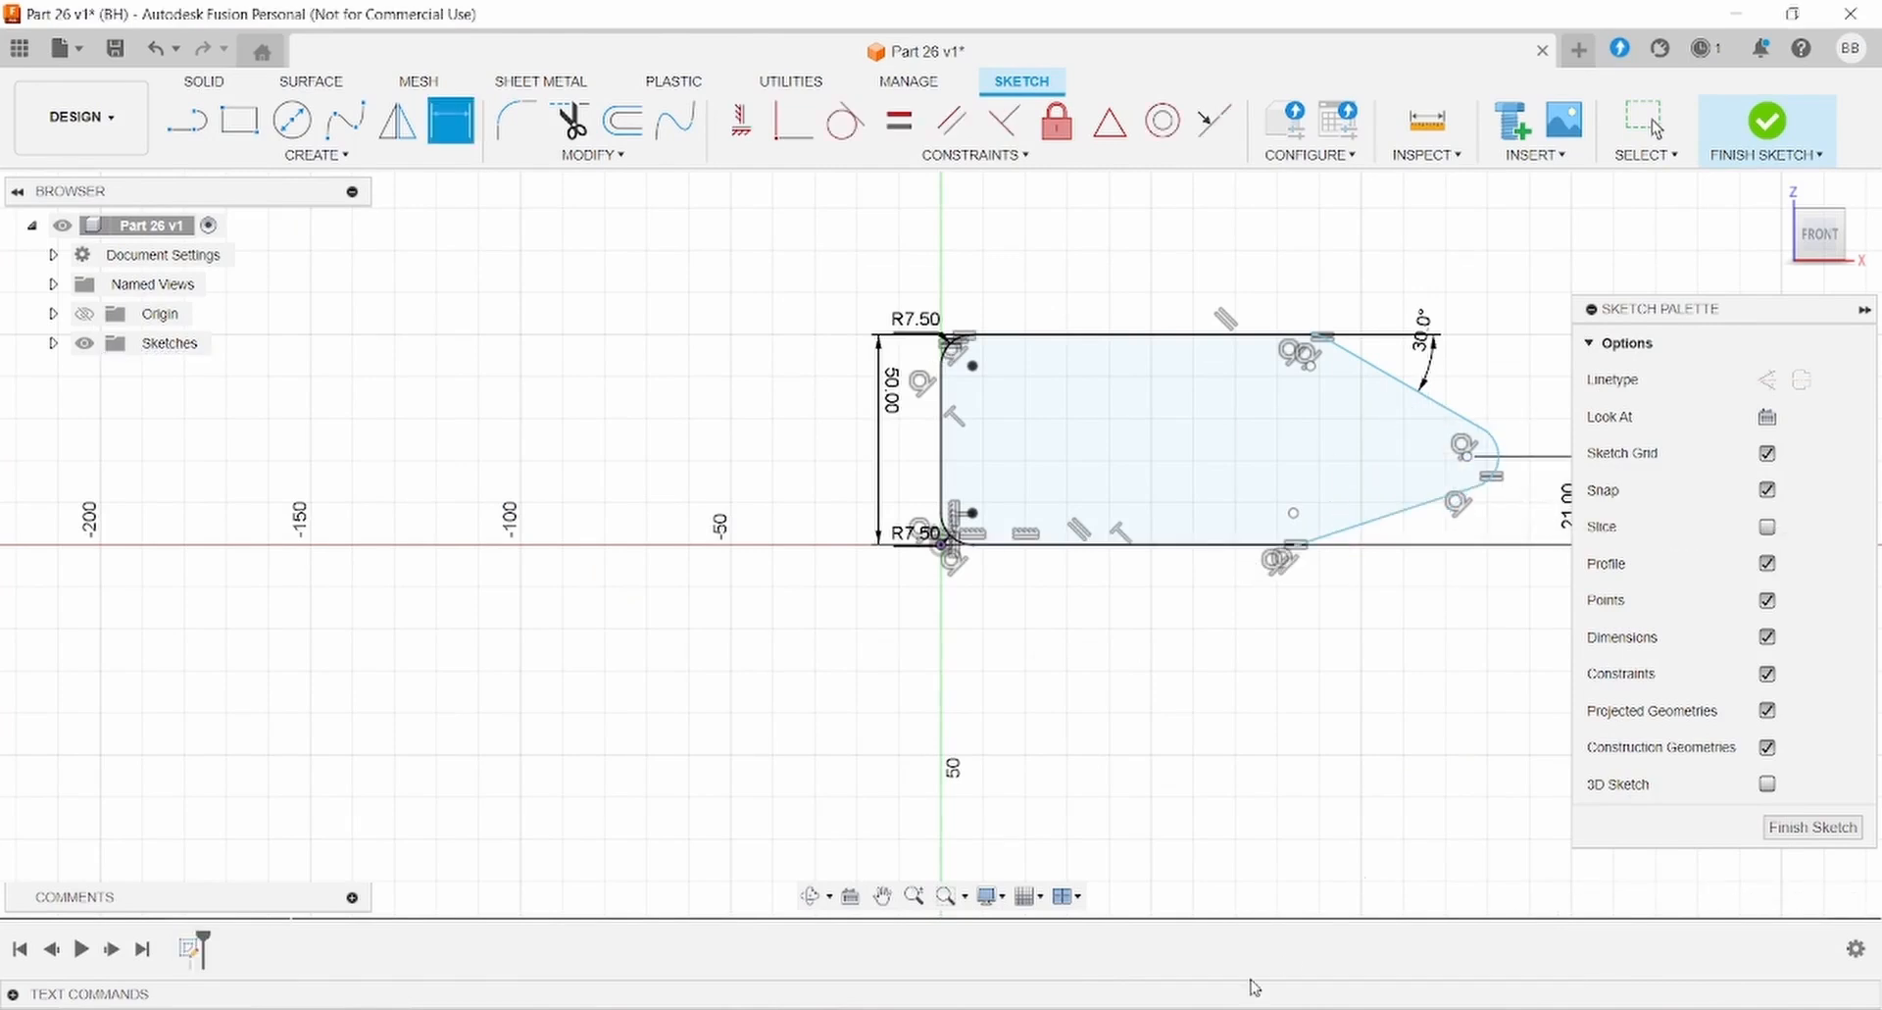
Check the reference drawing and dimension the angle between the bottom edge and the lower sloped edge to 135 degrees.
{"action": "key", "text": "alt+Tab"}
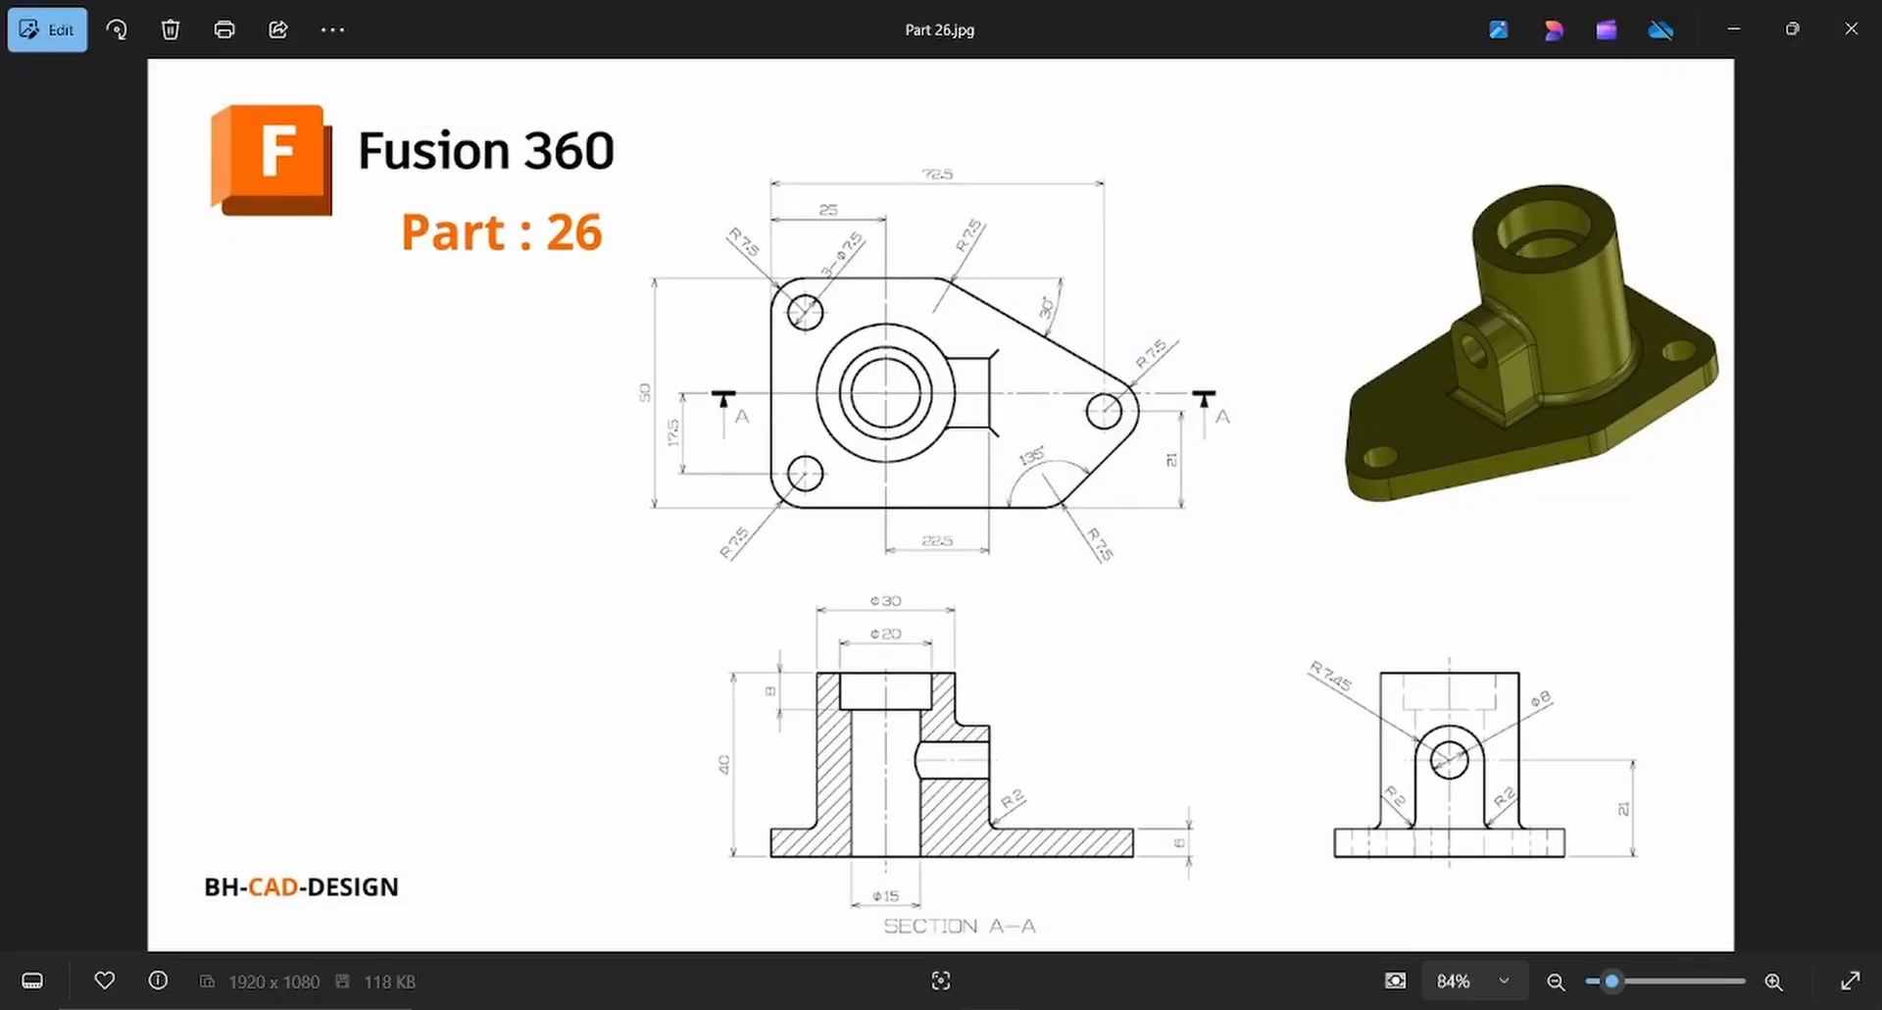
{"action": "key", "text": "alt+Tab"}
{"action": "left_click", "coordinate": [1362, 521]}
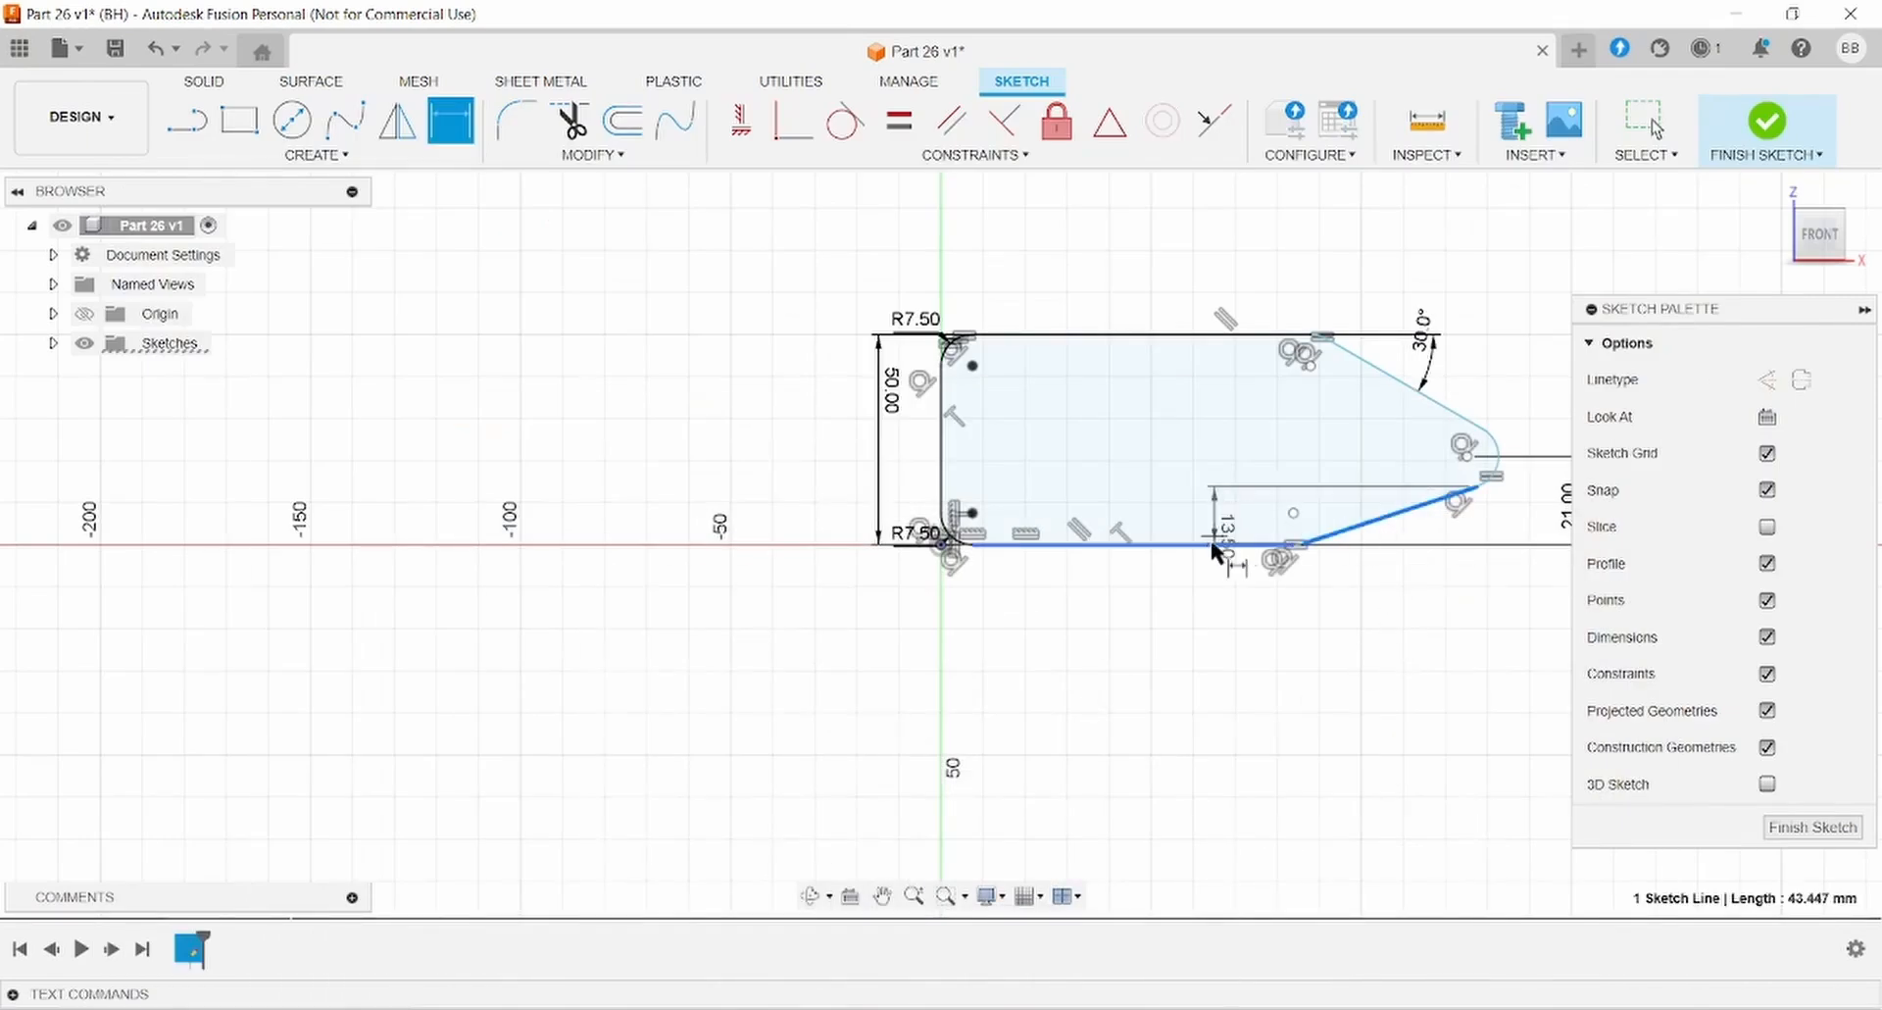
{"action": "left_click", "coordinate": [1208, 543]}
{"action": "left_click", "coordinate": [1289, 490]}
{"action": "type", "text": "135"}
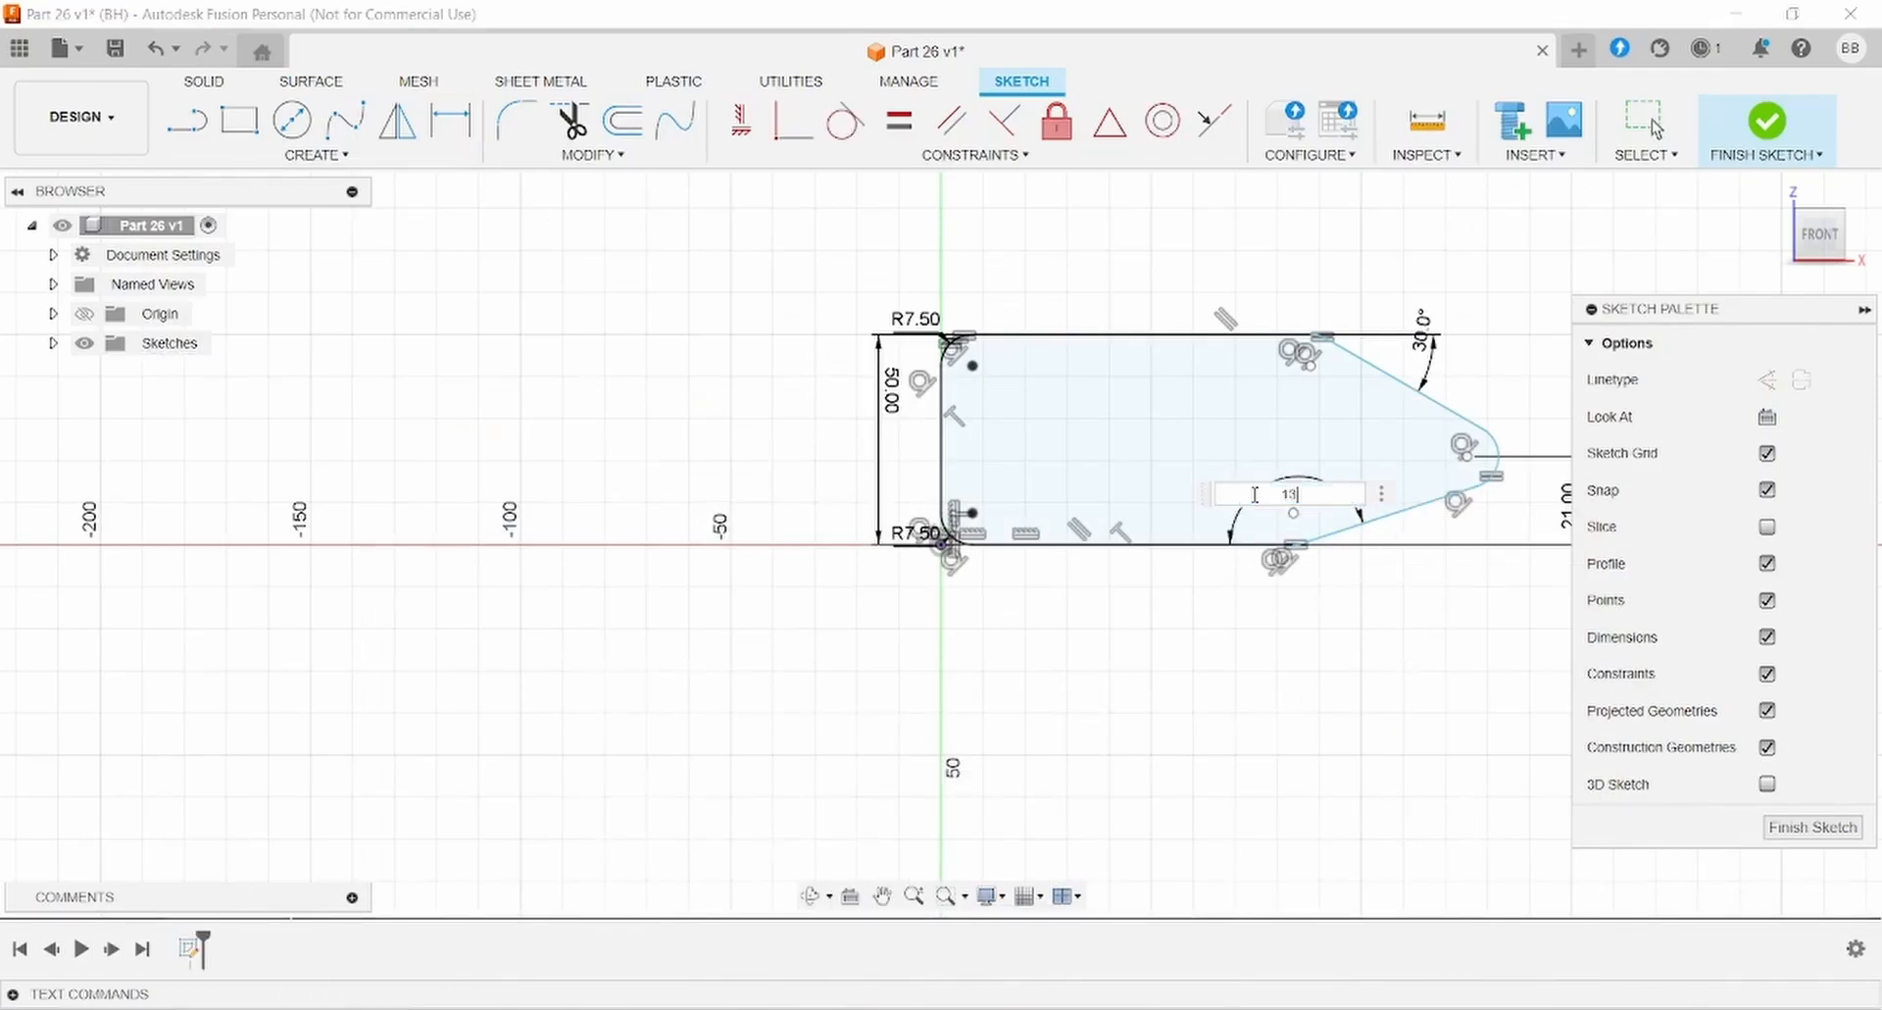
{"action": "key", "text": "Return"}
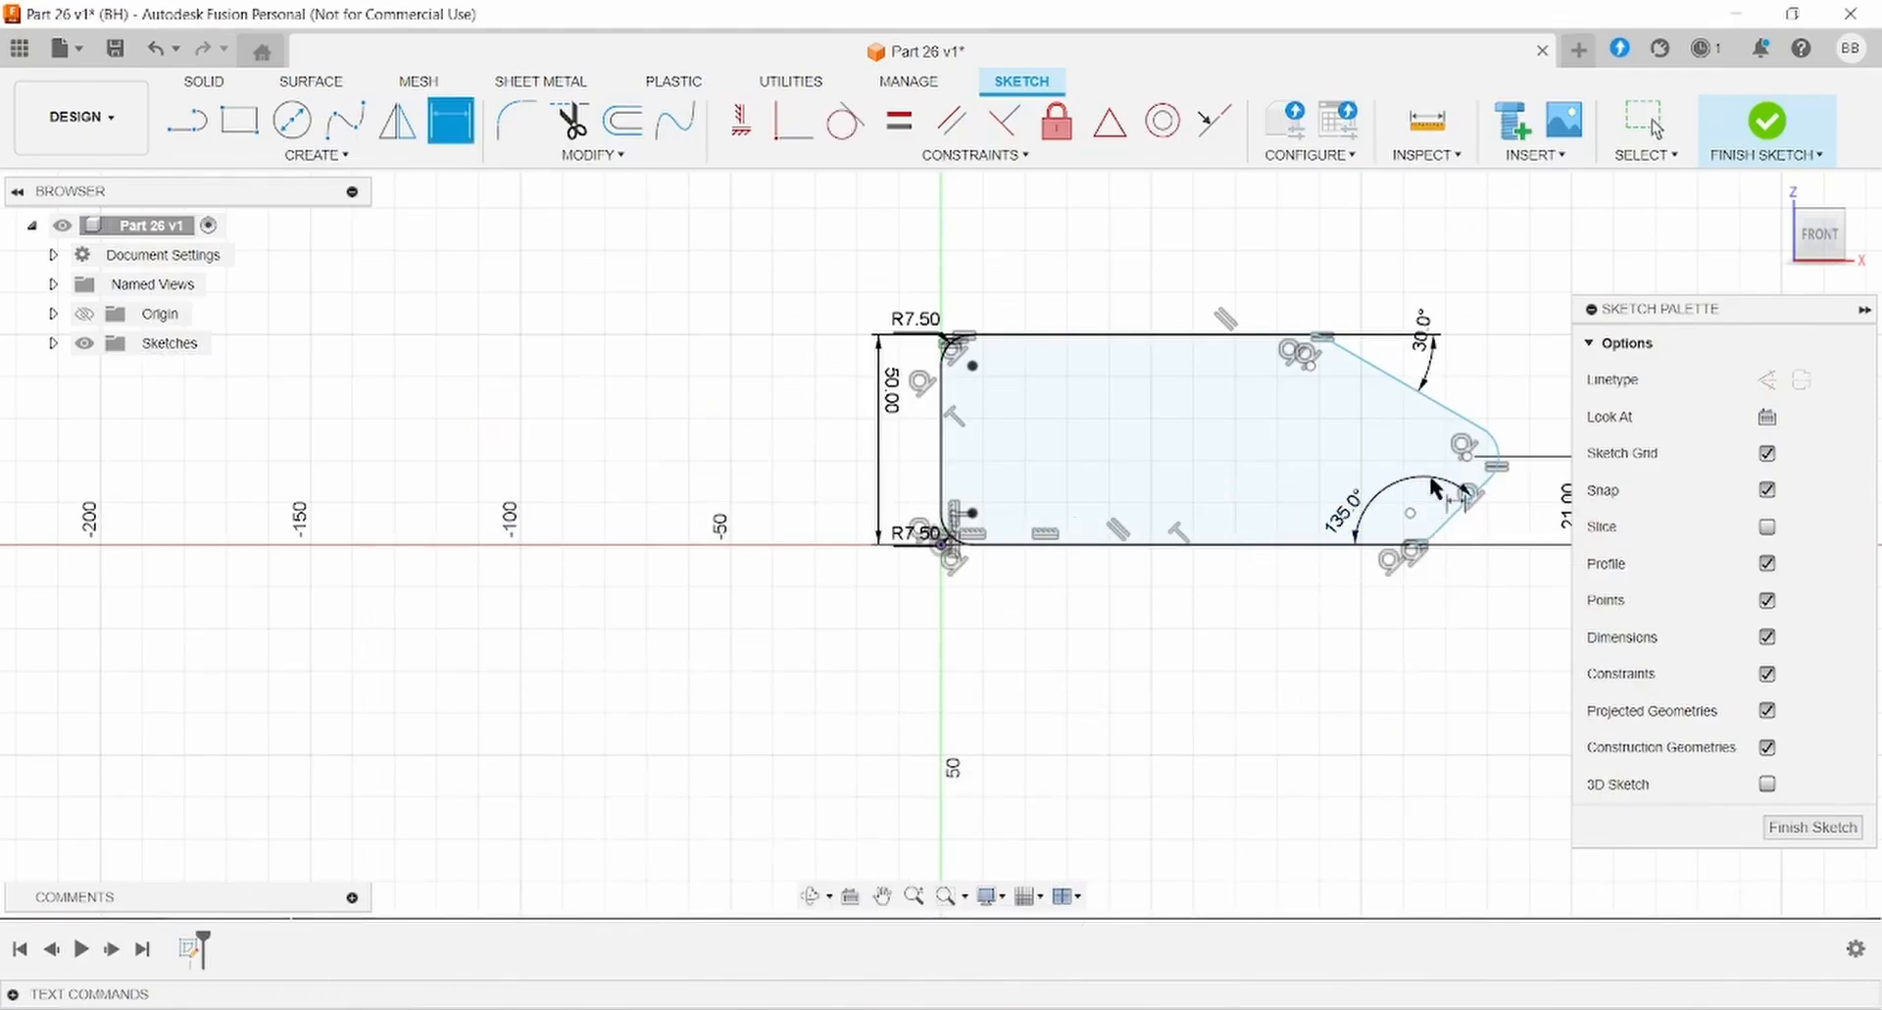
Check the reference drawing and dimension the horizontal distance from the left edge to the right tip fillet's centre to 72.5 mm.
{"action": "key", "text": "alt+Tab"}
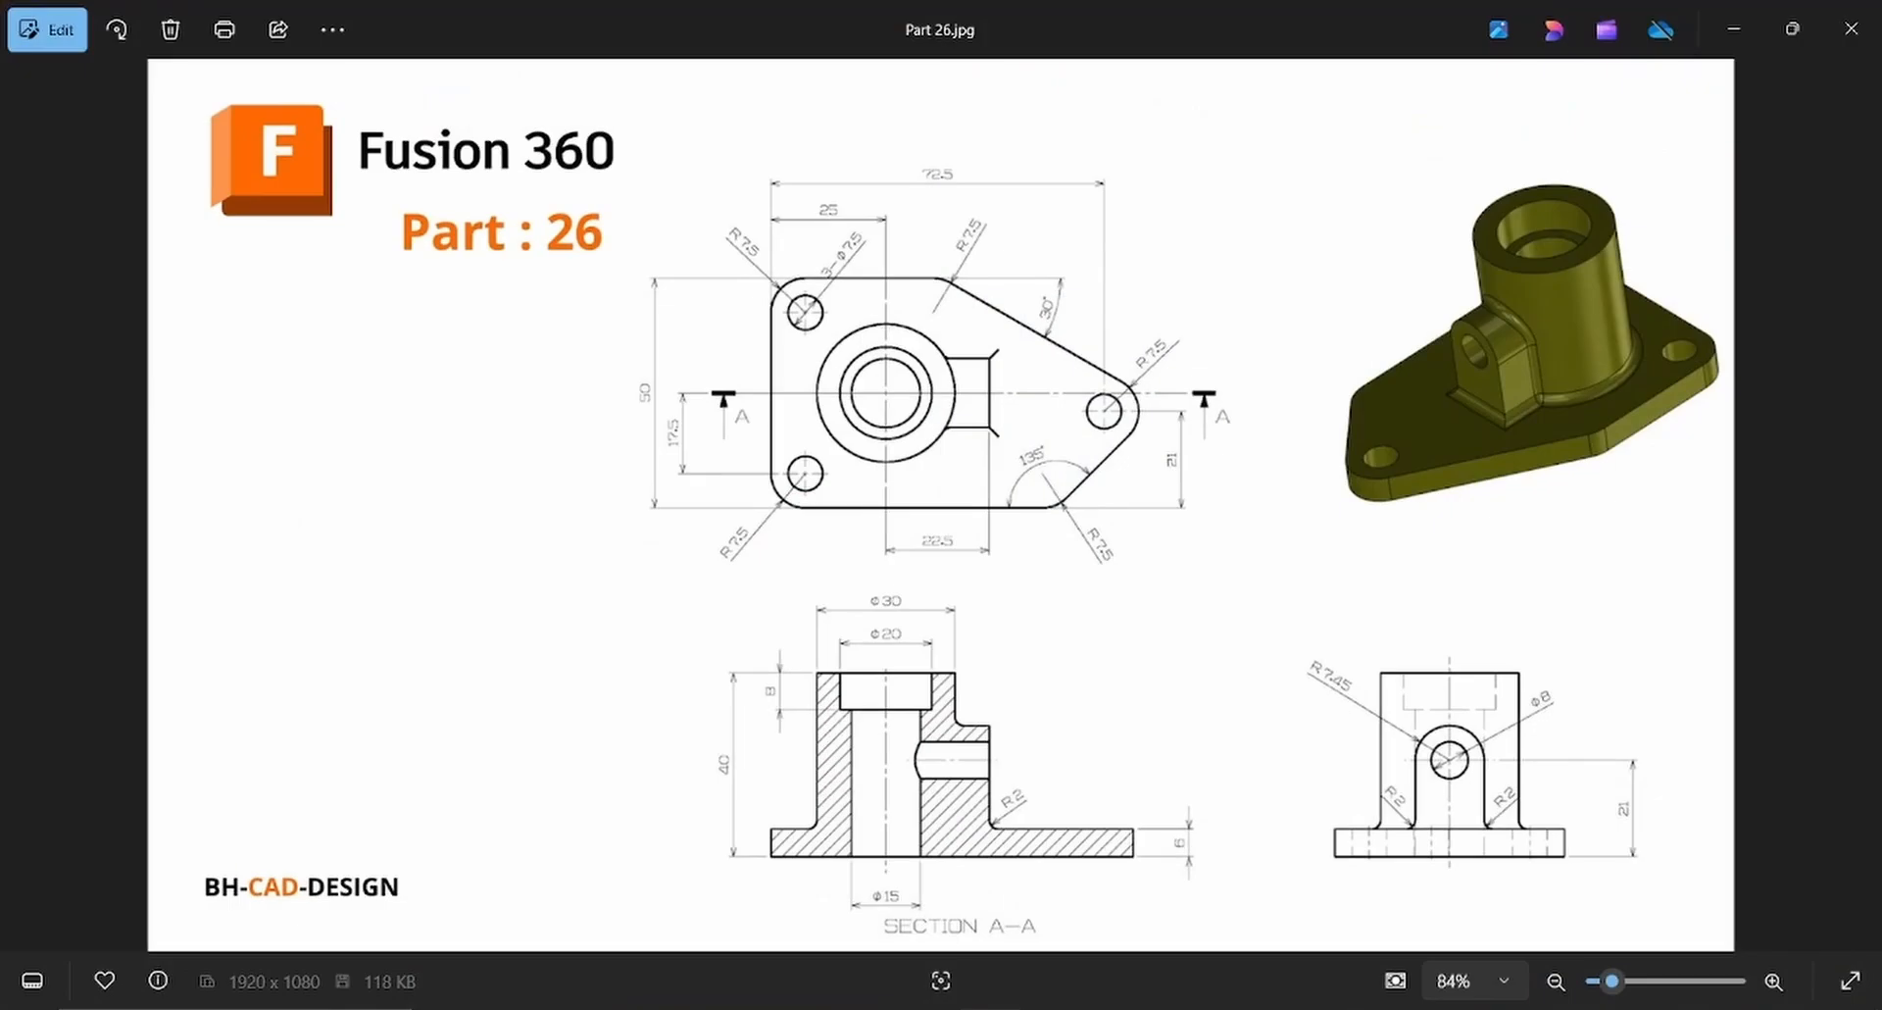
{"action": "key", "text": "alt+Tab"}
{"action": "left_click", "coordinate": [1467, 457]}
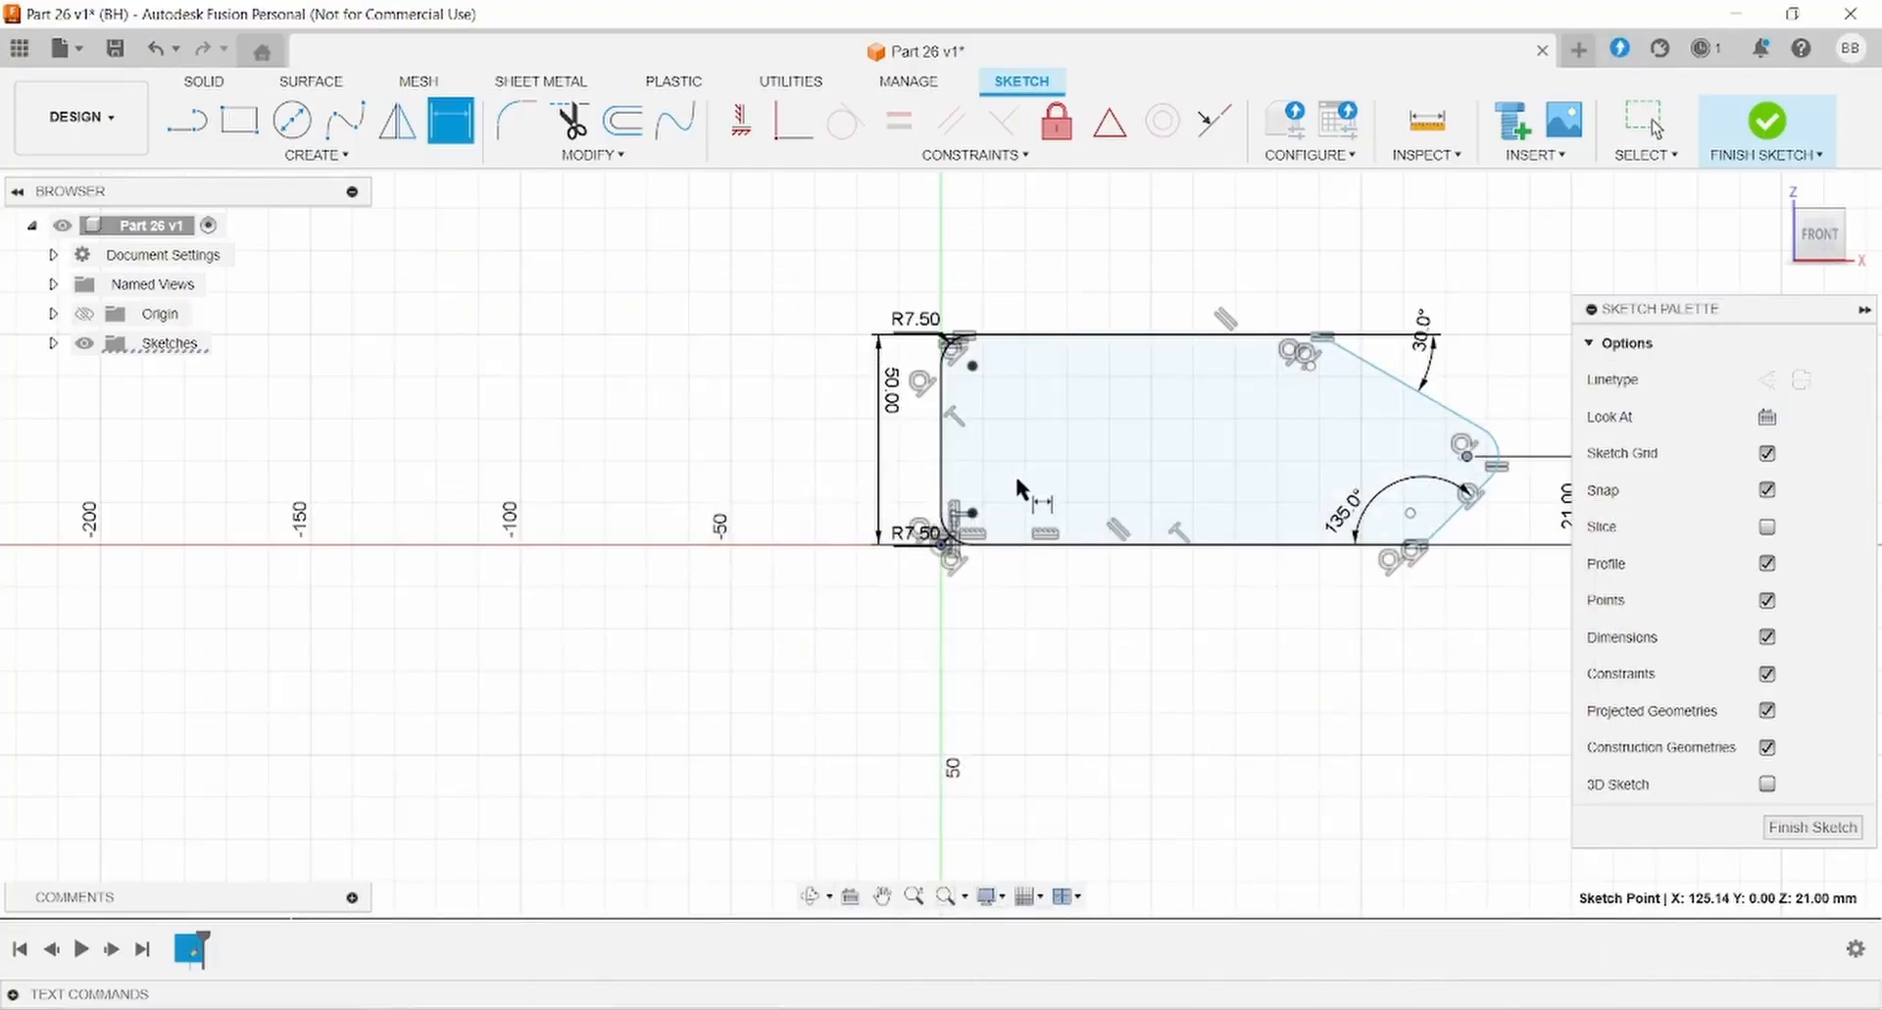
{"action": "left_click", "coordinate": [937, 474]}
{"action": "left_click", "coordinate": [1119, 756]}
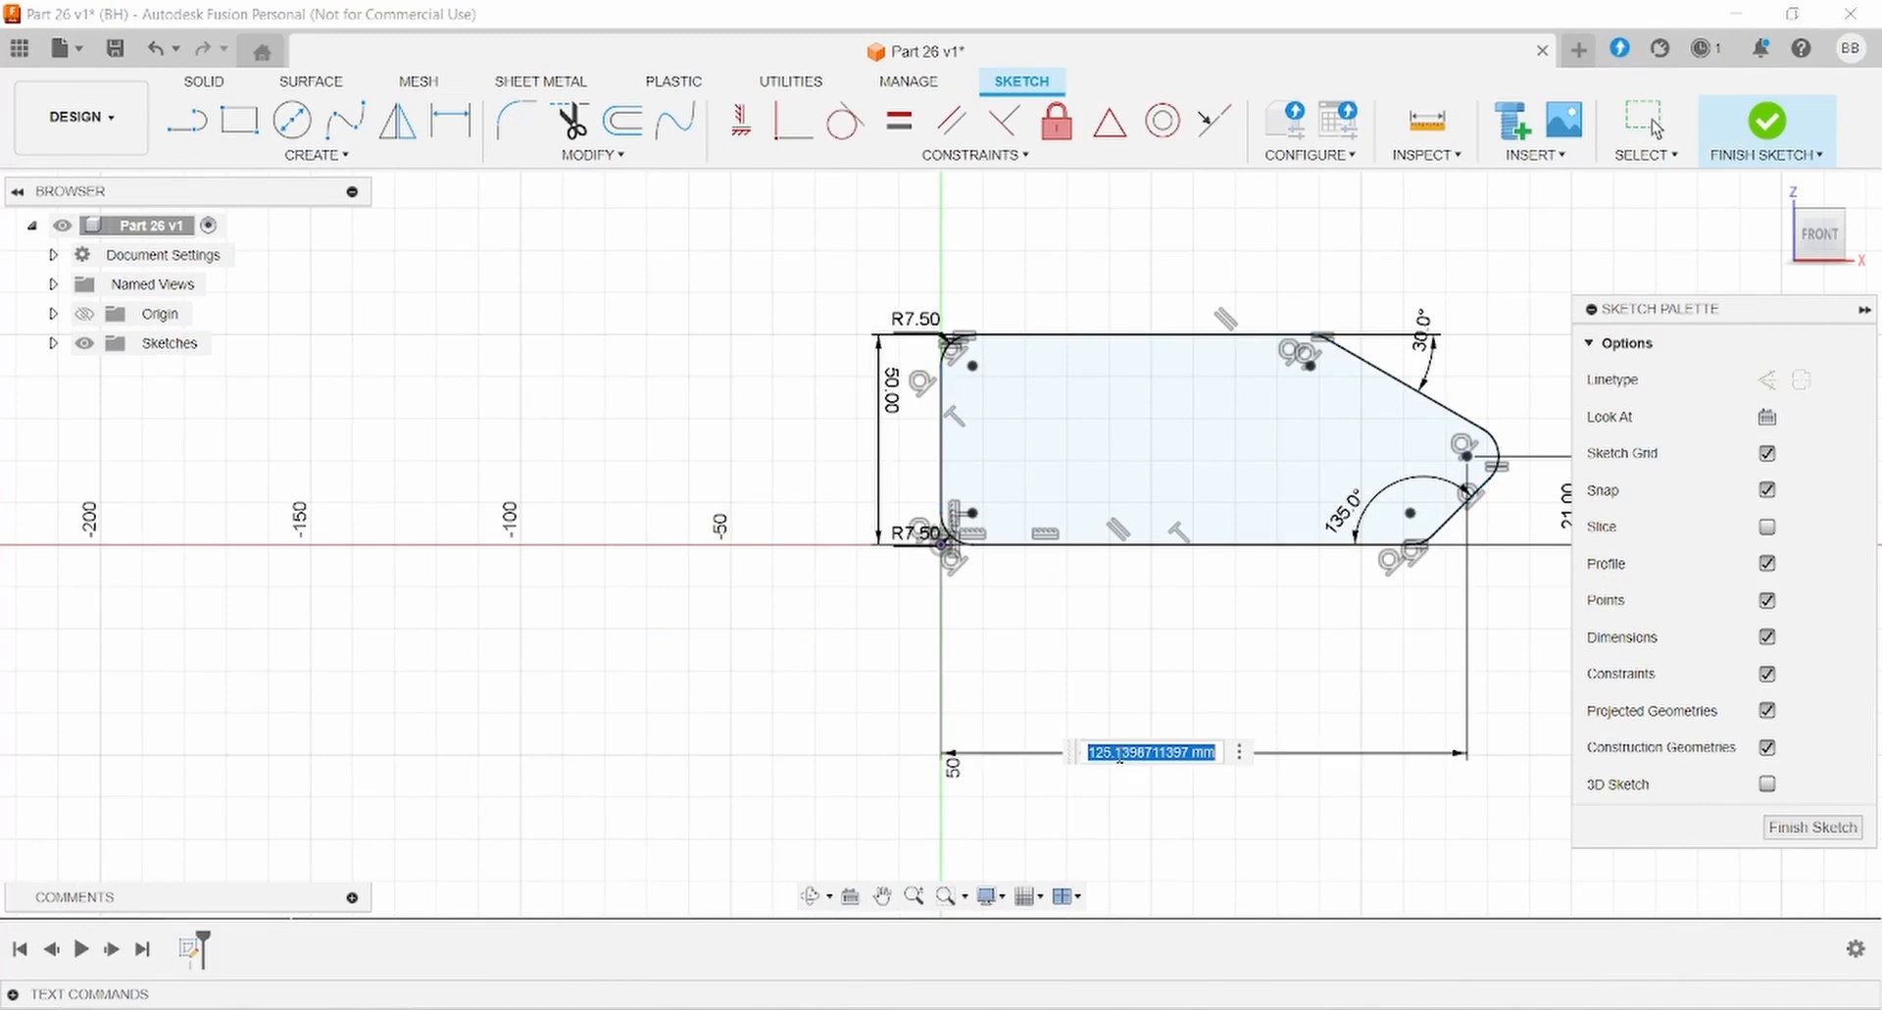
{"action": "type", "text": "72.5"}
{"action": "key", "text": "Return"}
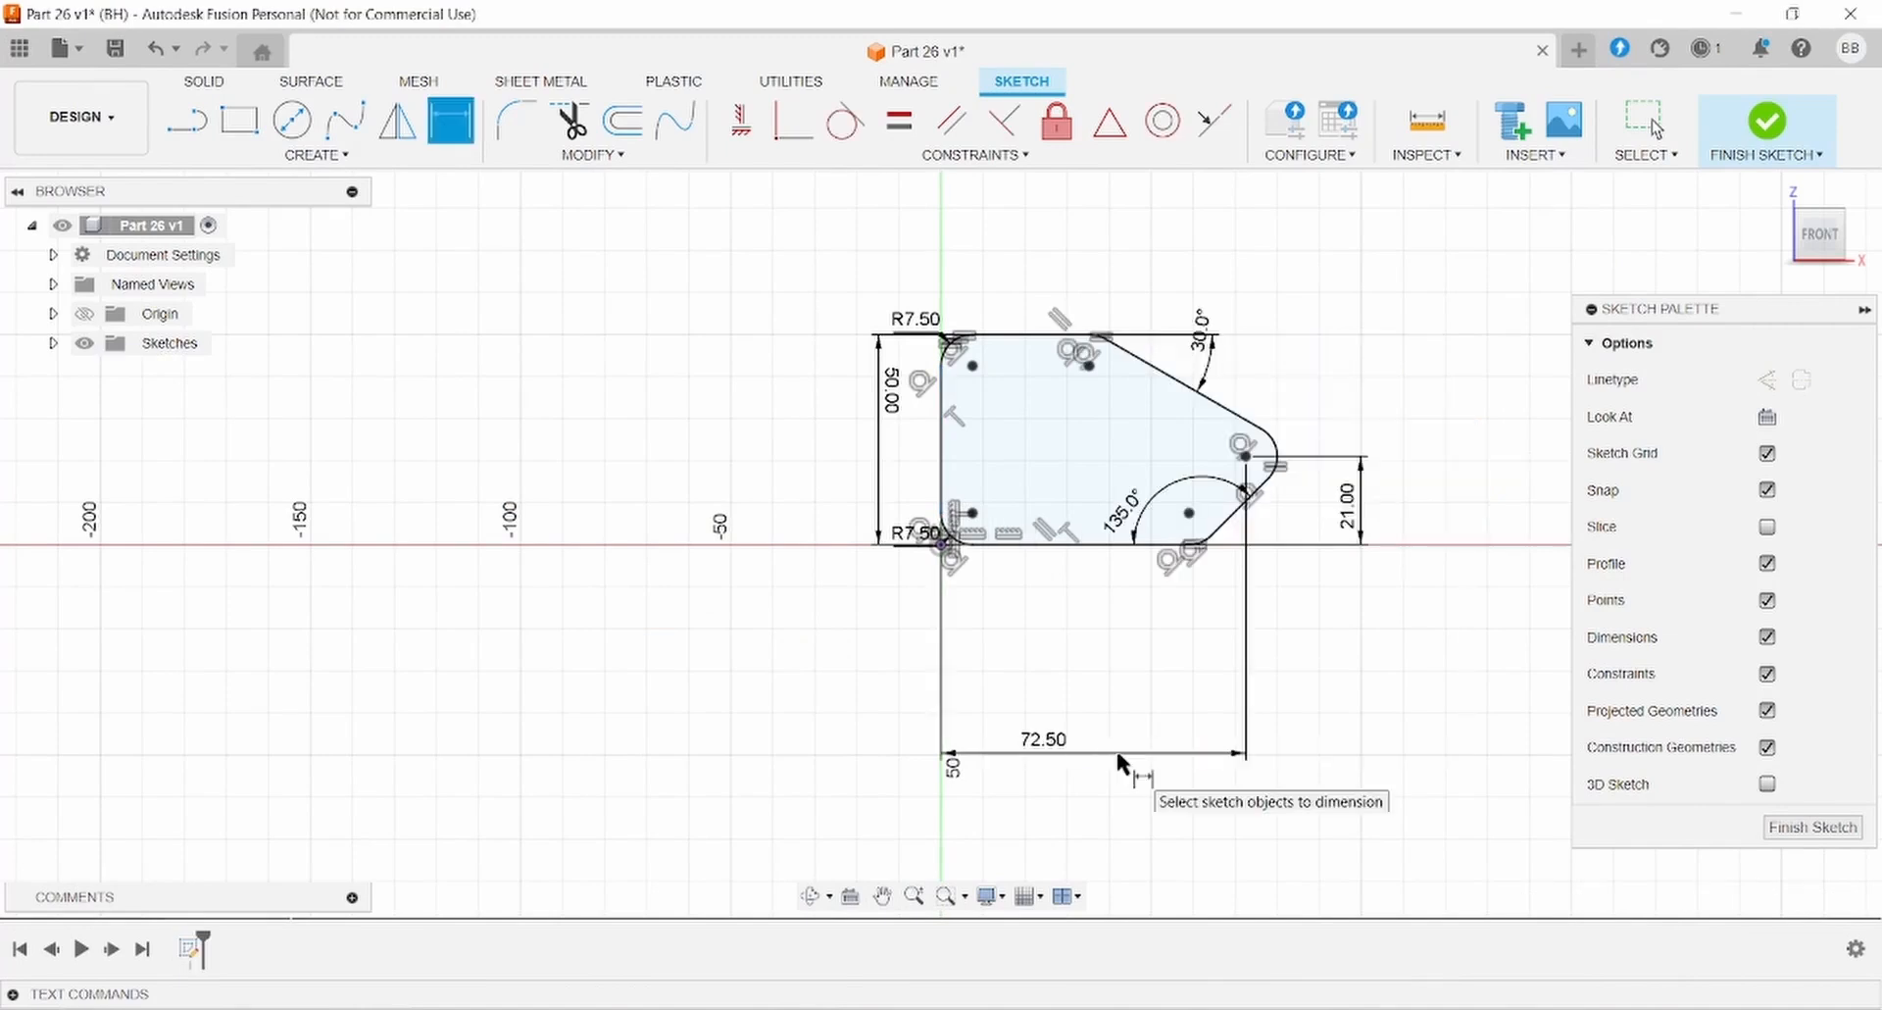
Check the hole size in the reference drawing and draw a 7.5 mm diameter circle at the upper-left fillet's centre.
{"action": "key", "text": "alt+Tab"}
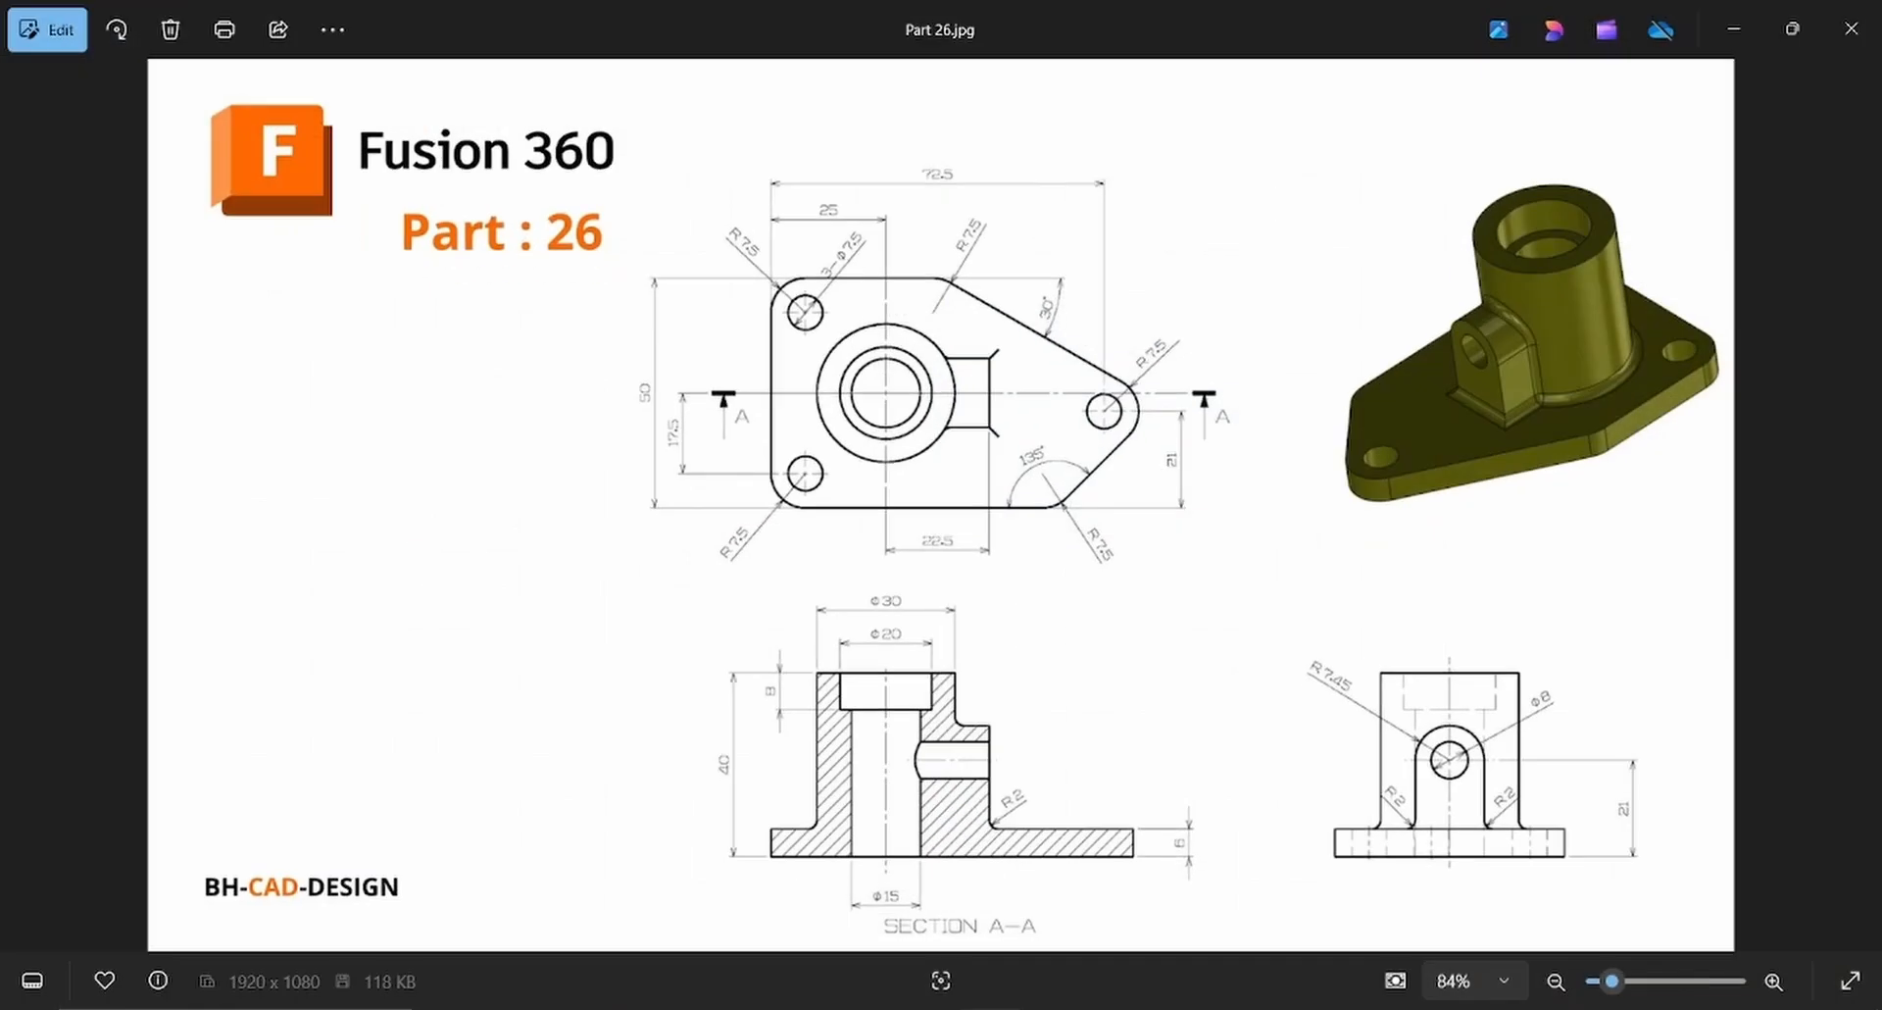
{"action": "key", "text": "alt+Tab"}
{"action": "key", "text": "c"}
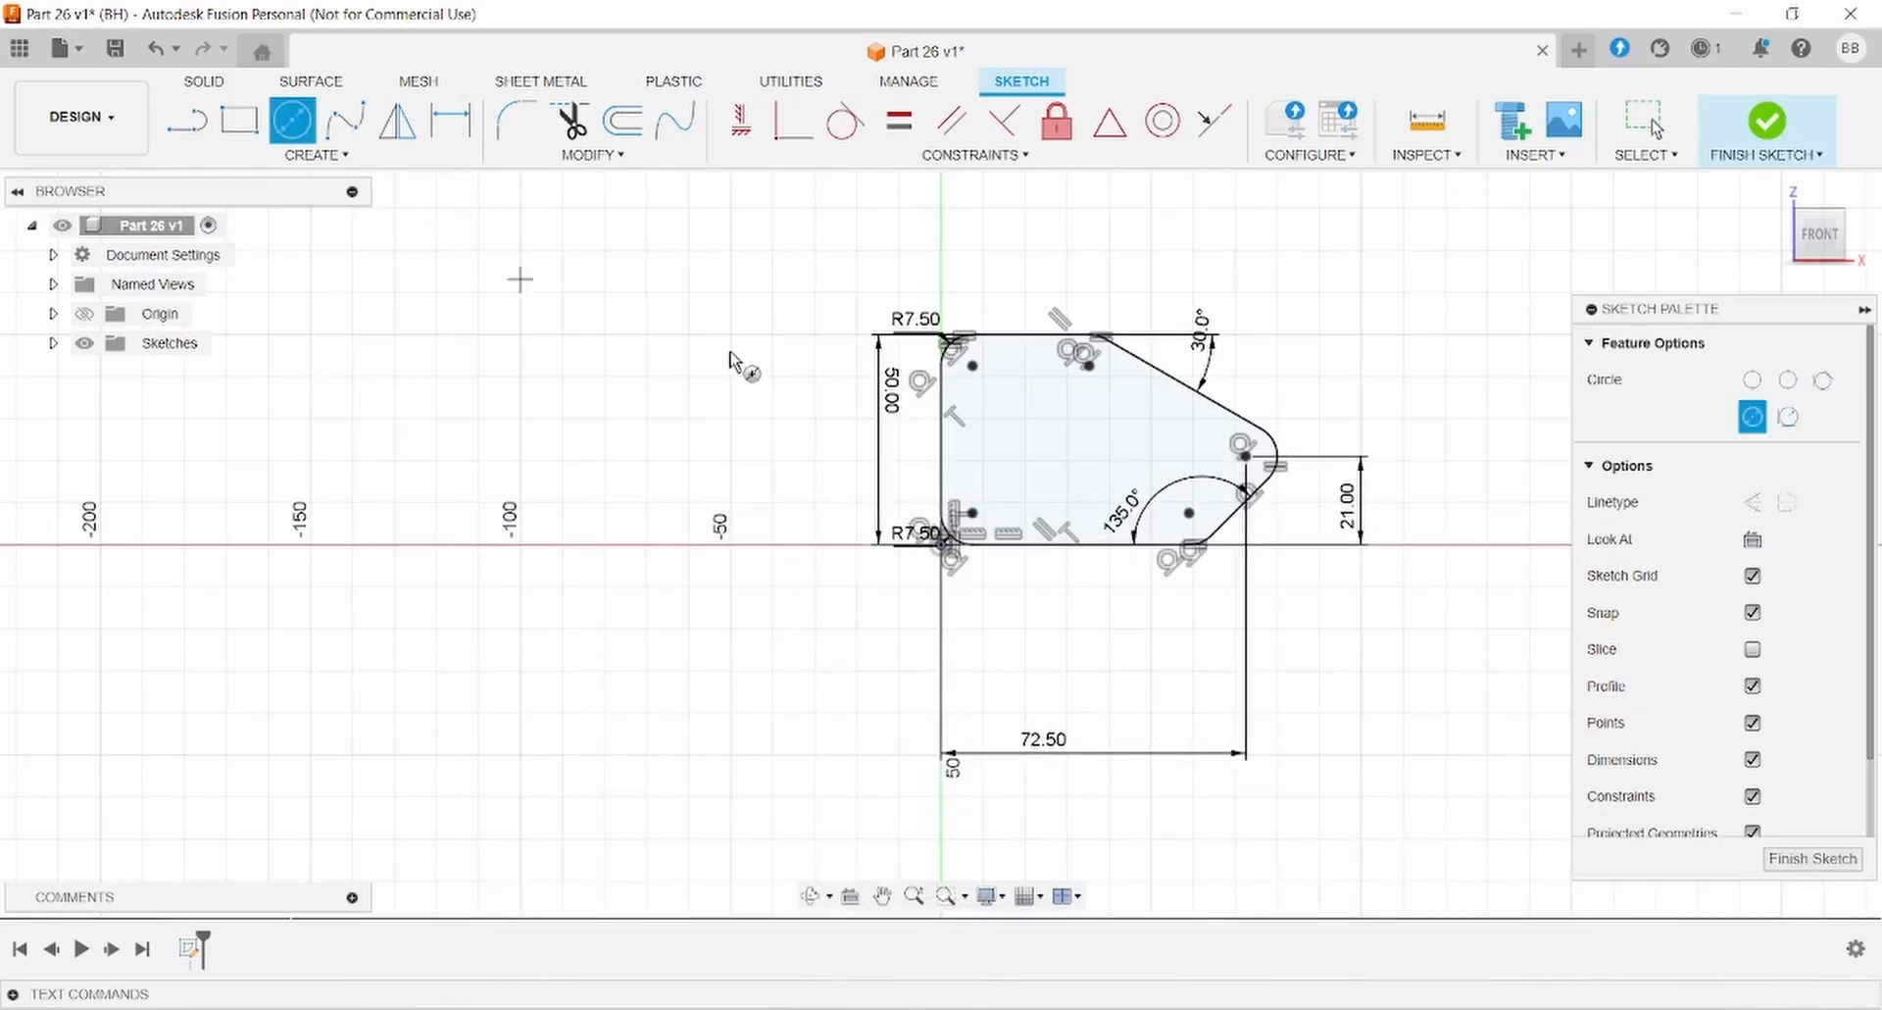
{"action": "left_click", "coordinate": [973, 366]}
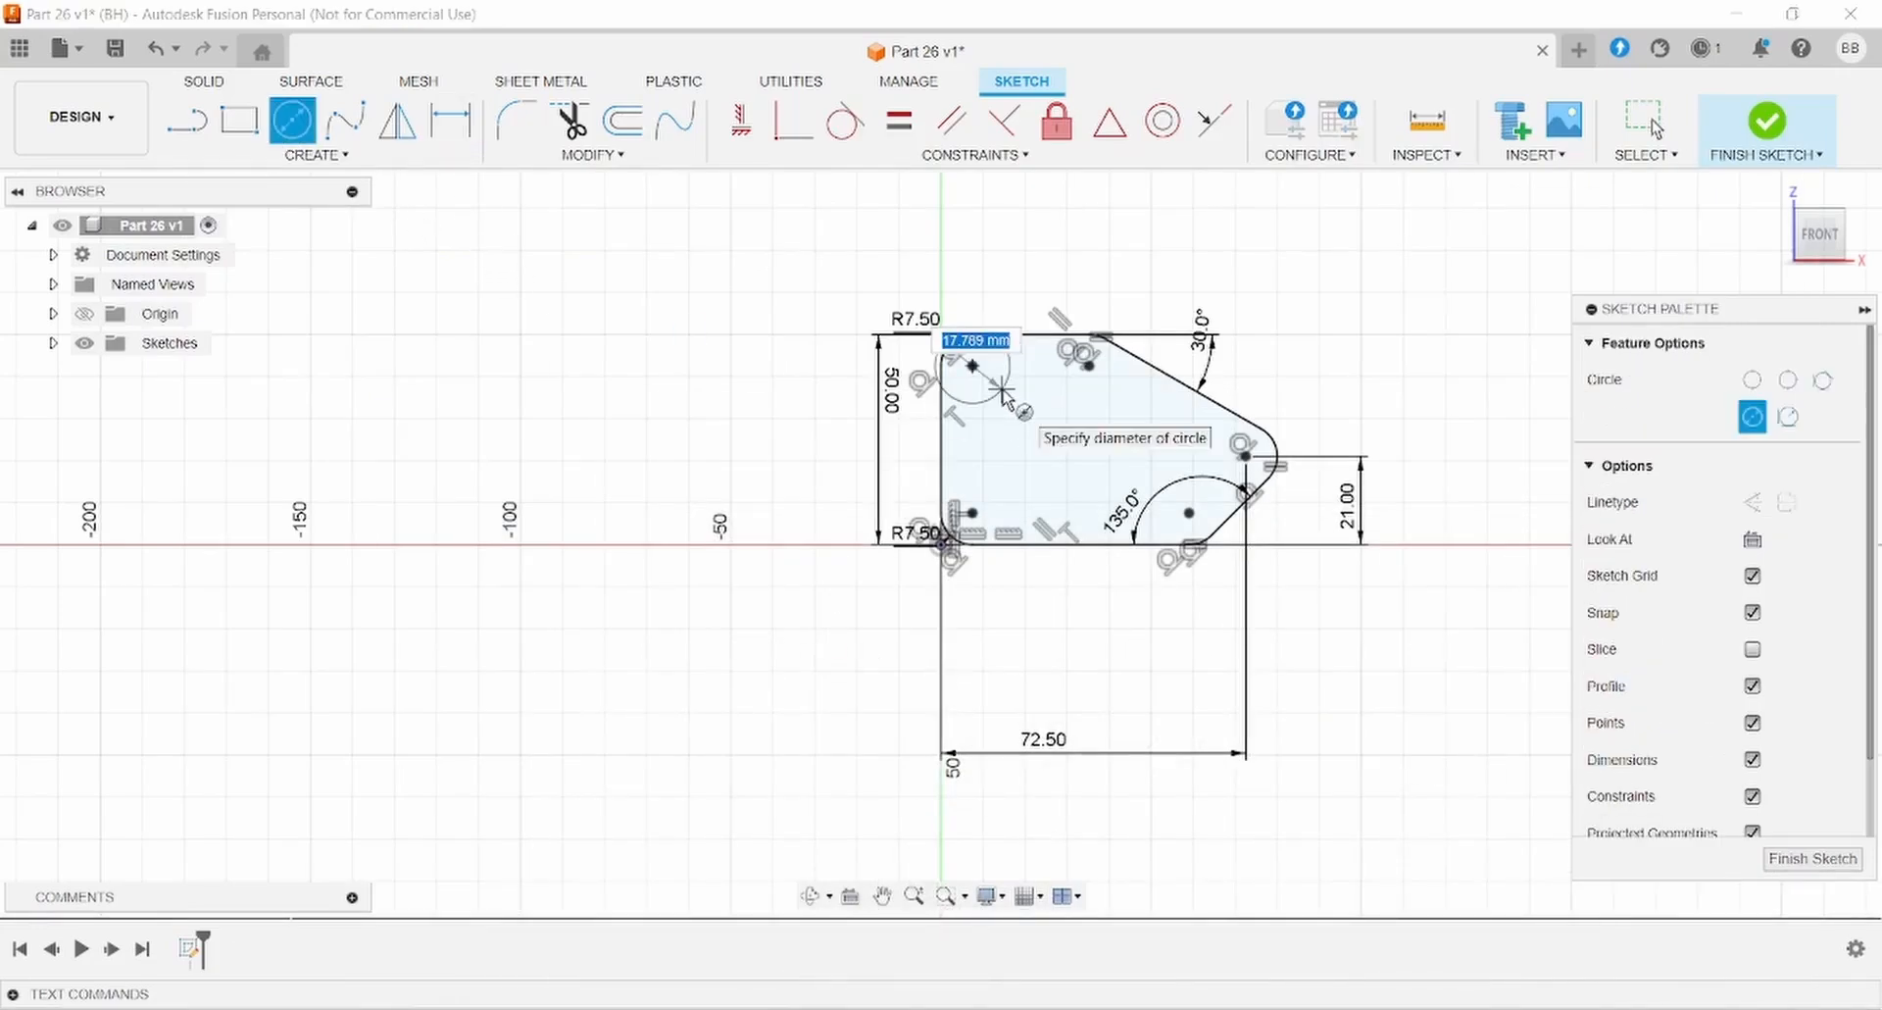
{"action": "key", "text": "Tab"}
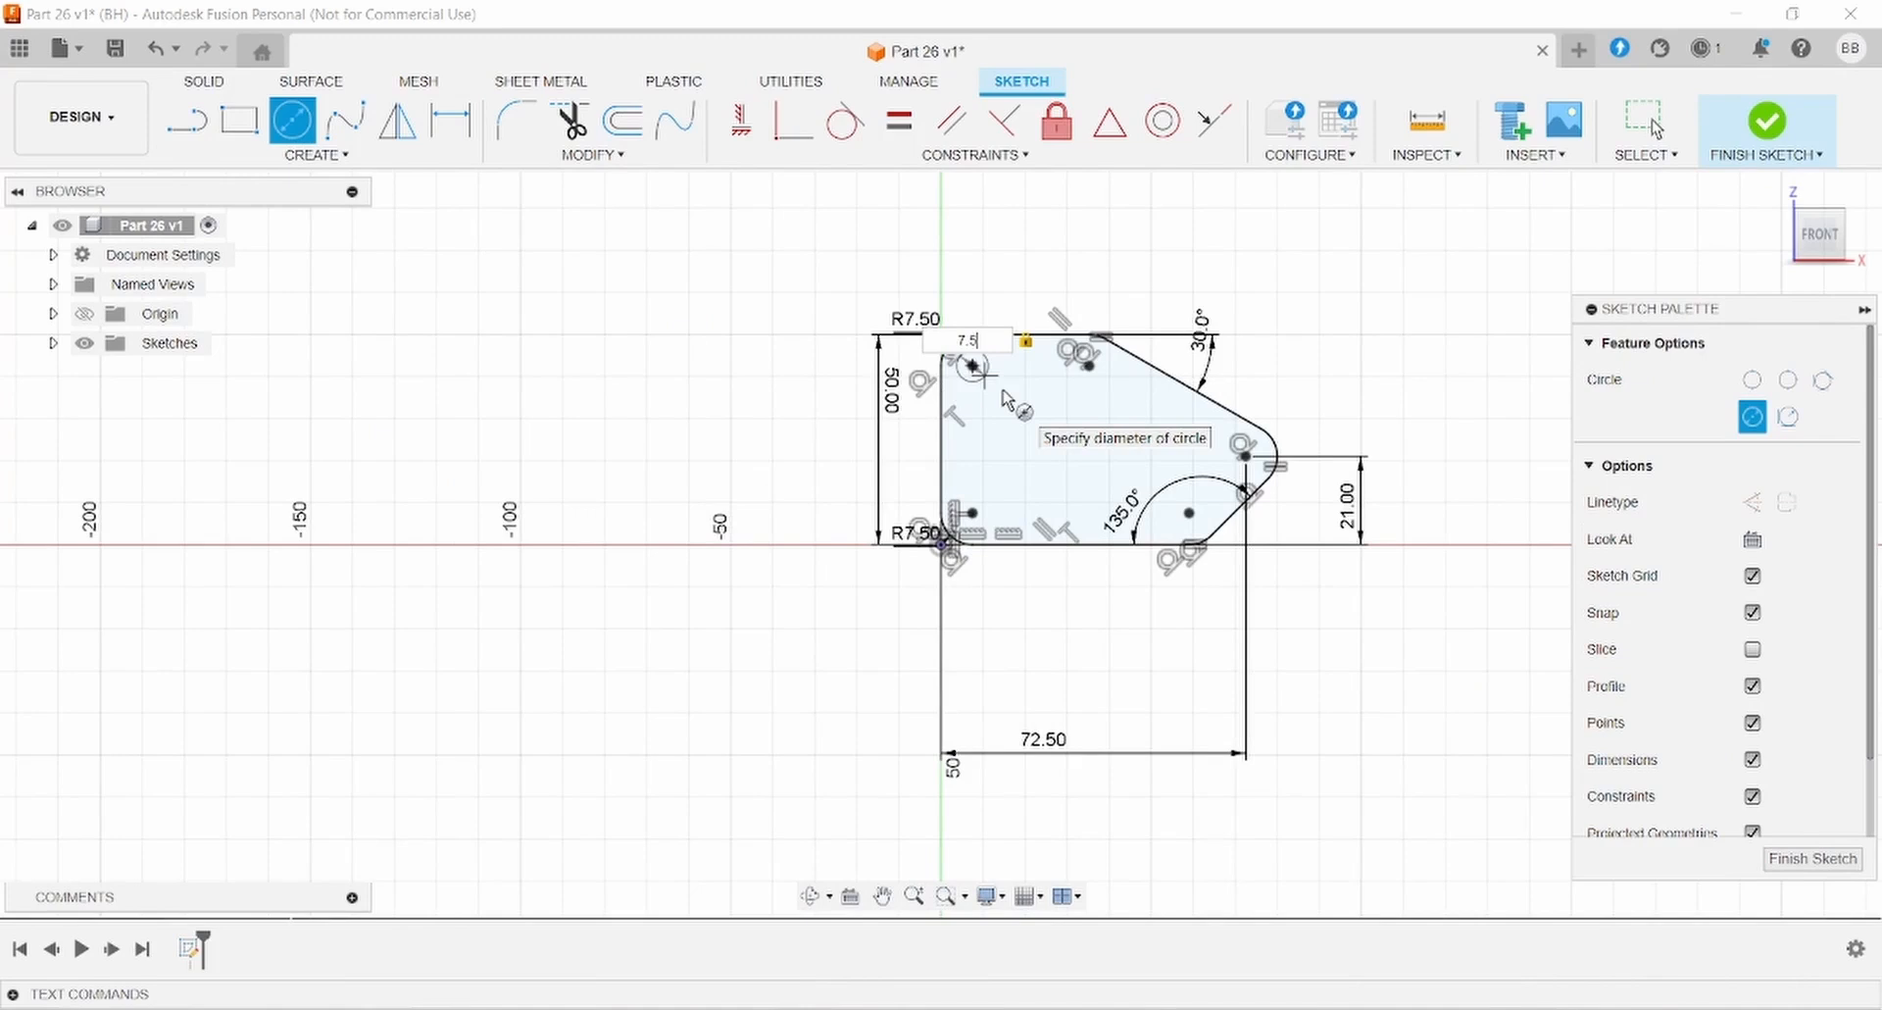
{"action": "key", "text": "Return"}
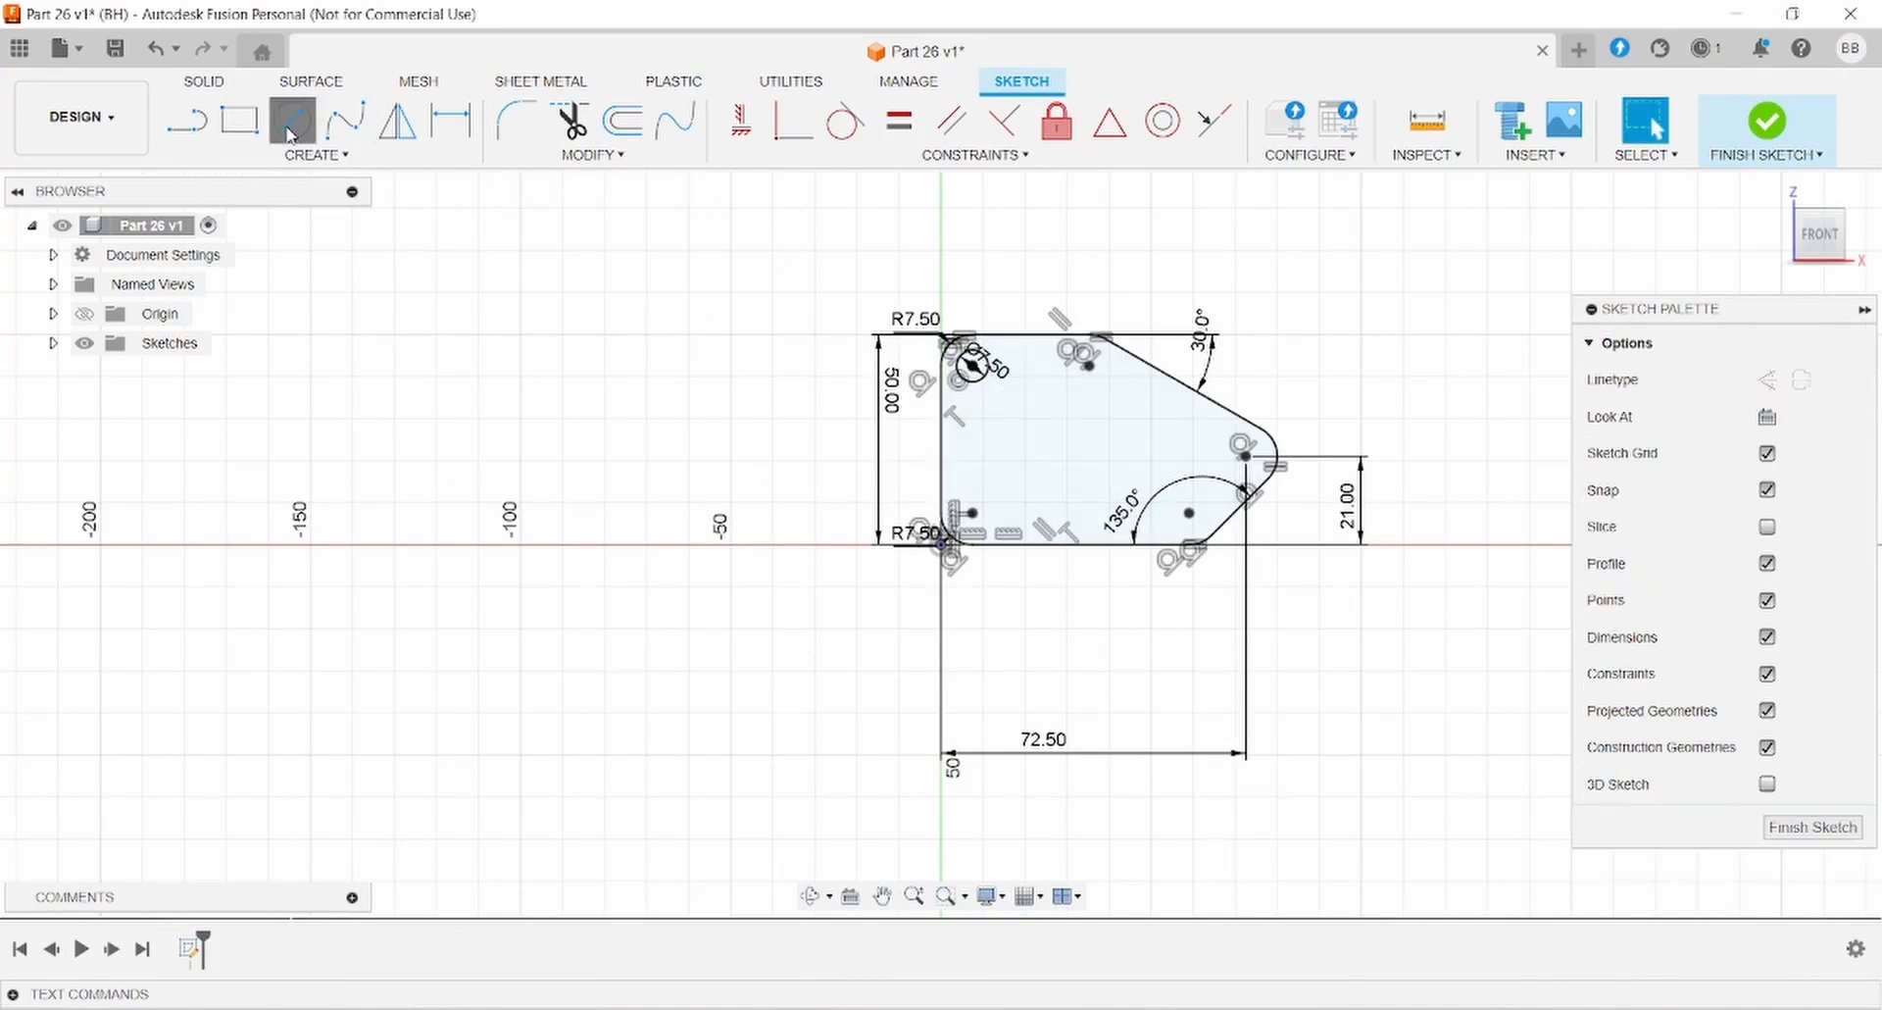
Draw a 7.5 mm diameter circle at the lower-left fillet's centre.
{"action": "left_click", "coordinate": [972, 512]}
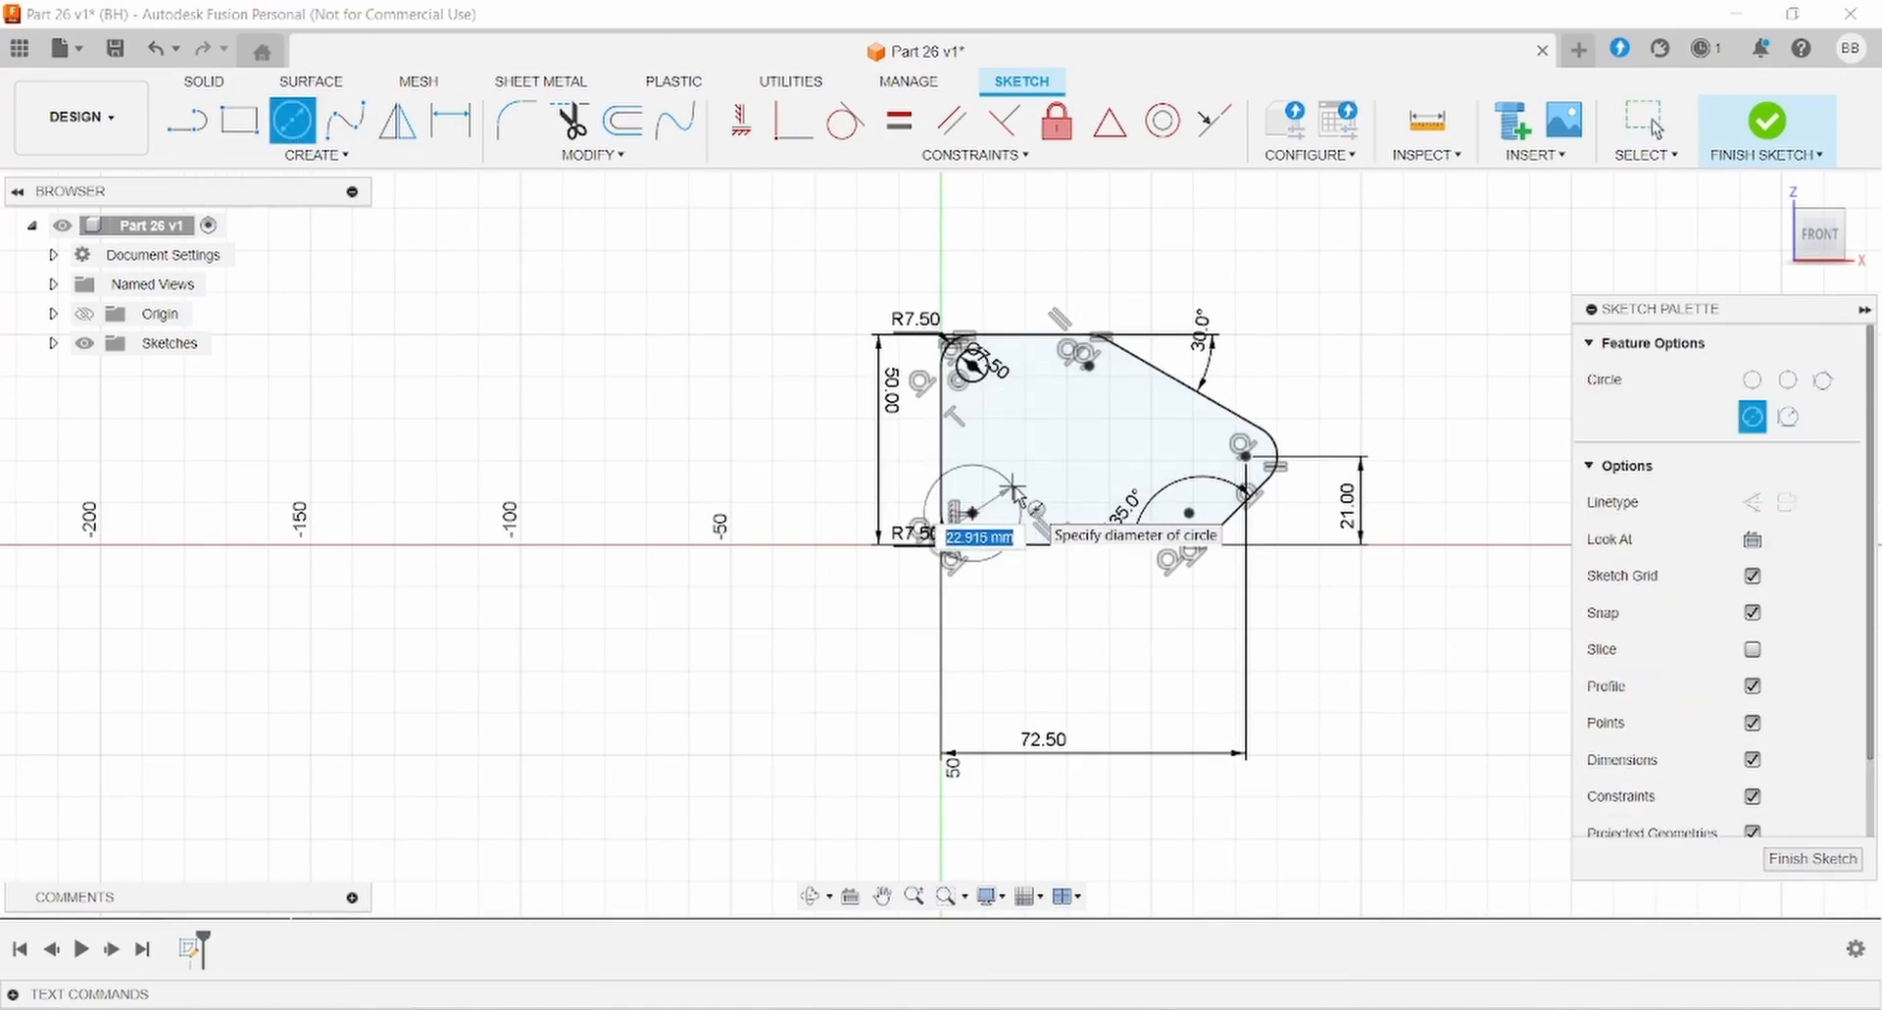
{"action": "type", "text": "7.5"}
{"action": "key", "text": "Tab"}
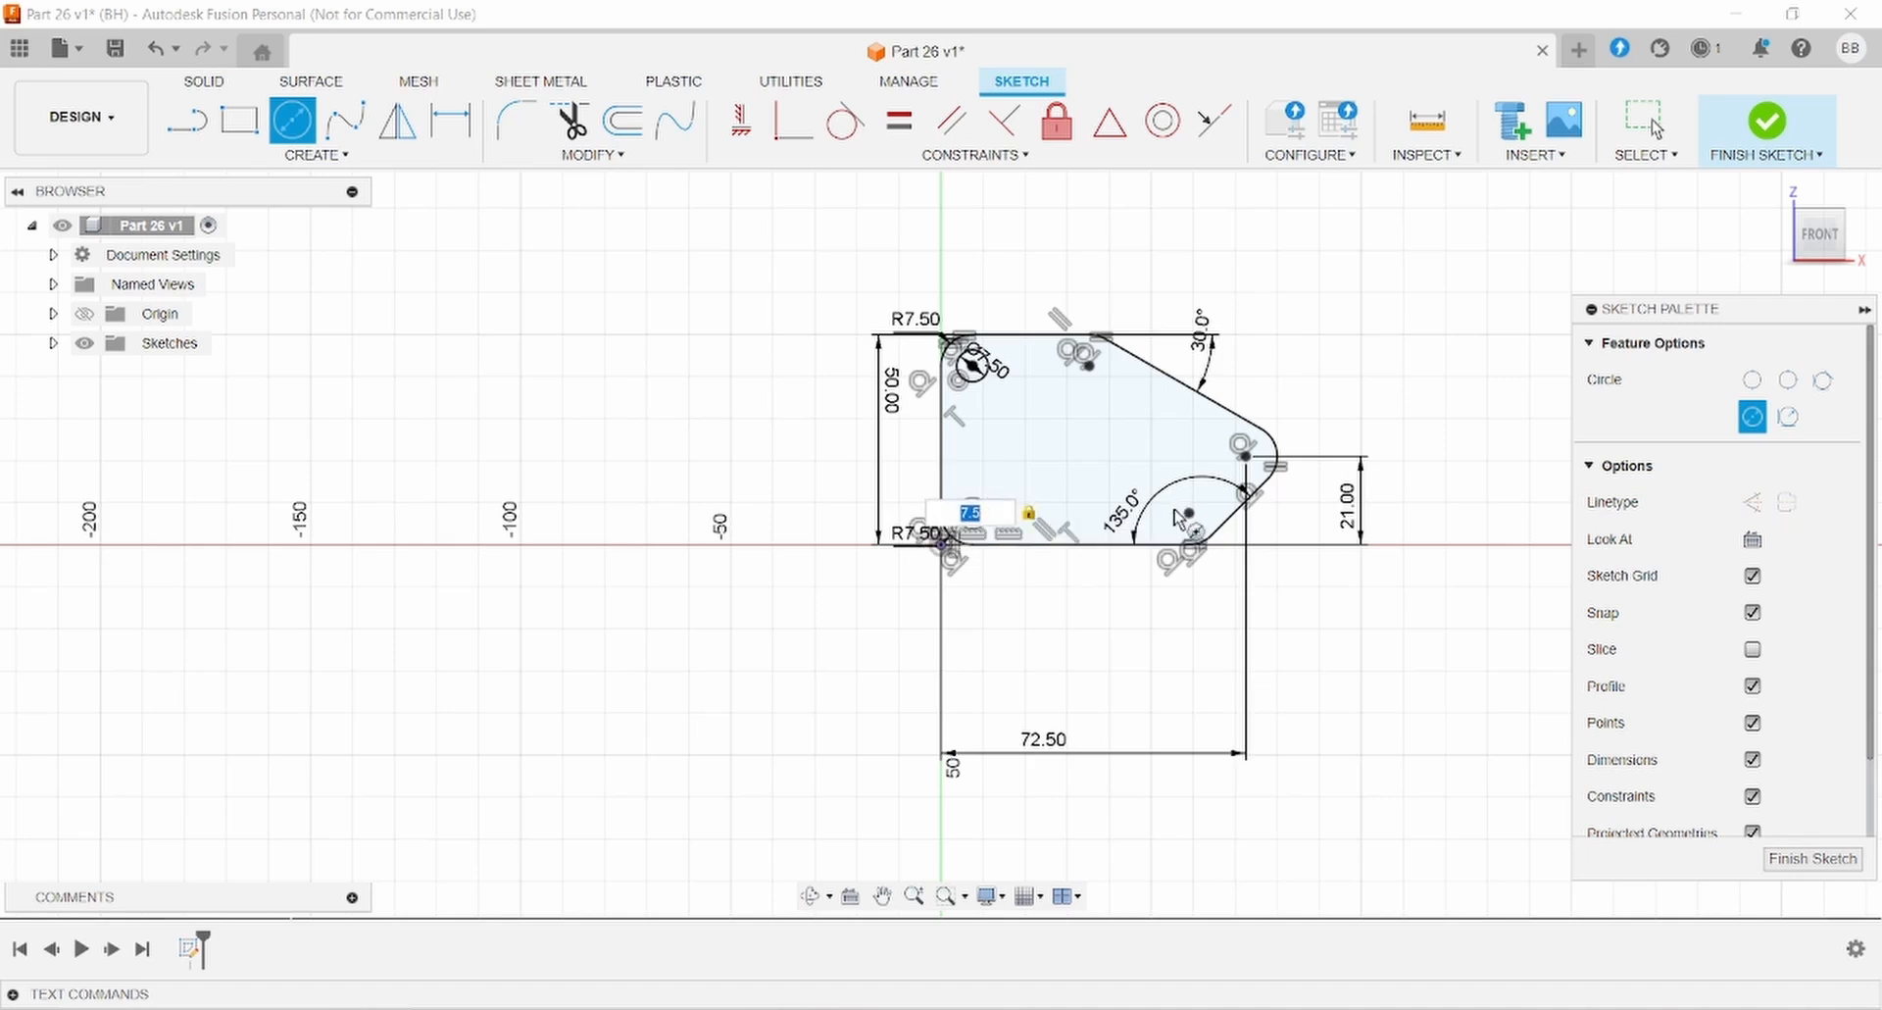
{"action": "key", "text": "Return"}
{"action": "key", "text": "Escape"}
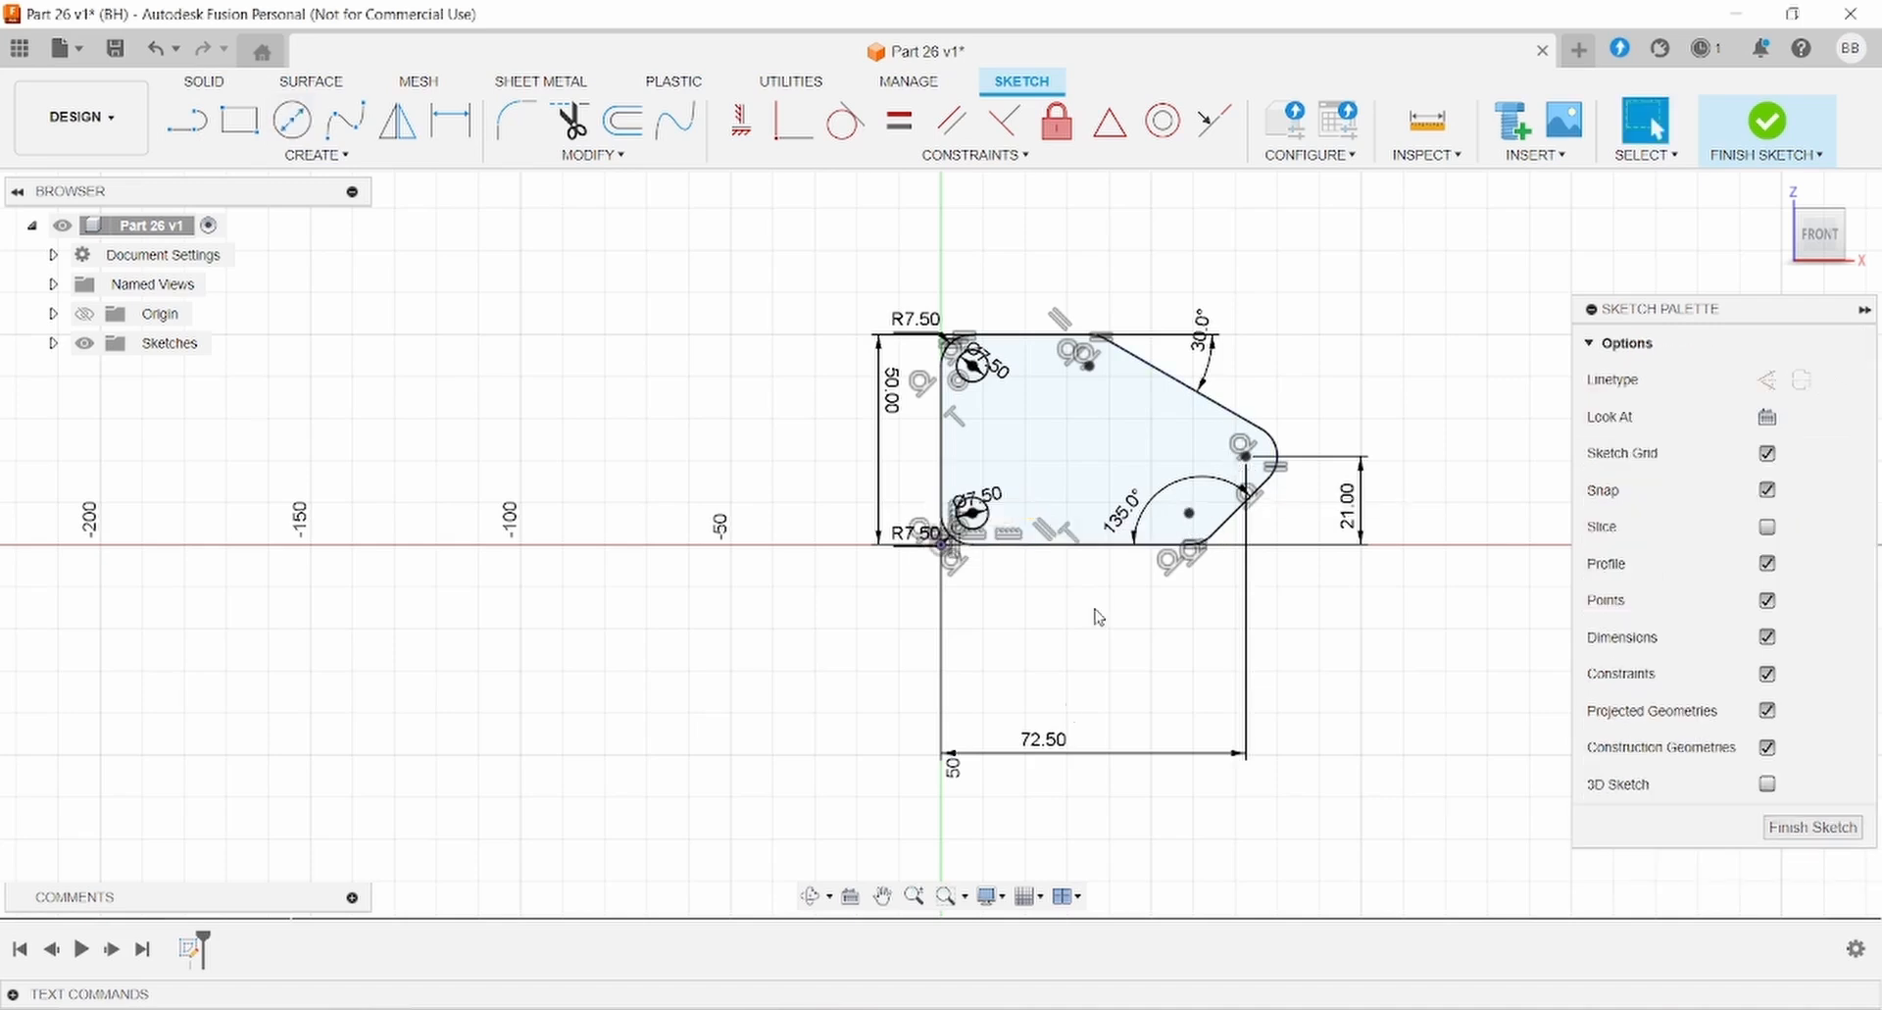
Check the reference drawing and draw a 7.5 mm diameter circle at the right tip fillet's centre.
{"action": "key", "text": "alt+Tab"}
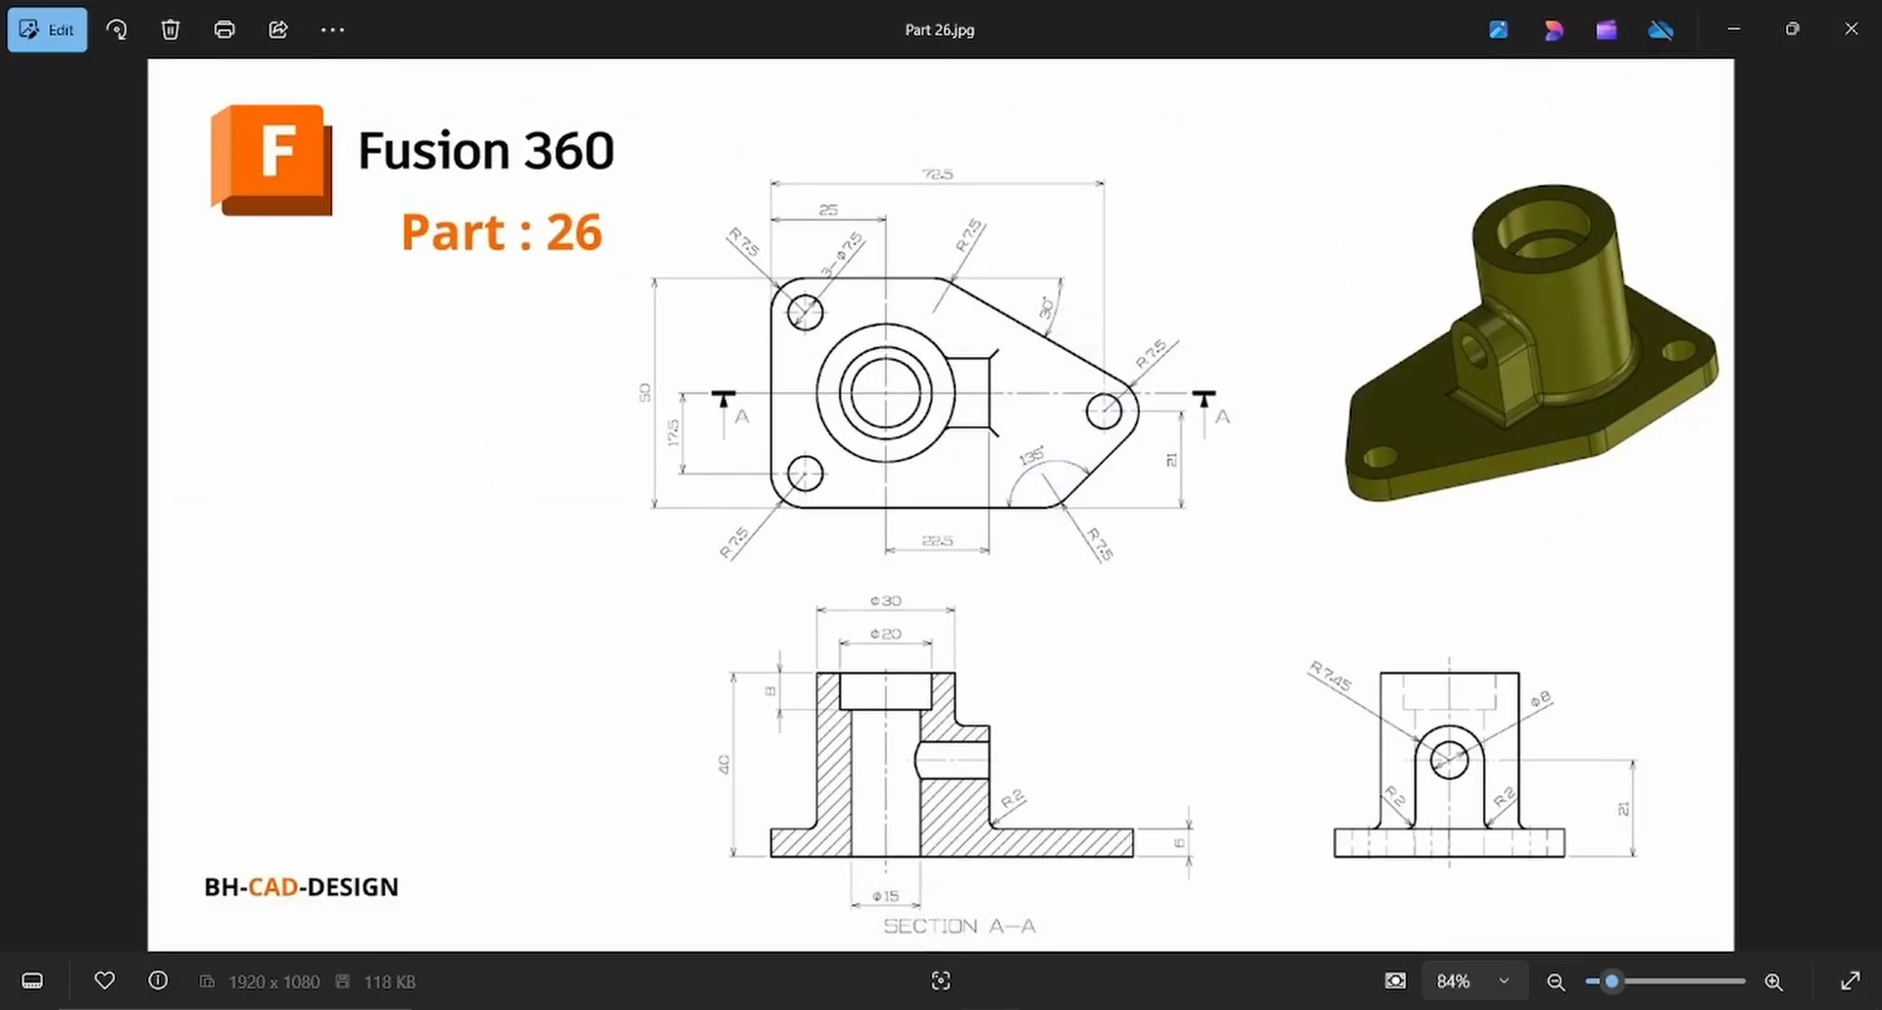
{"action": "key", "text": "alt+Tab"}
{"action": "left_click", "coordinate": [292, 119]}
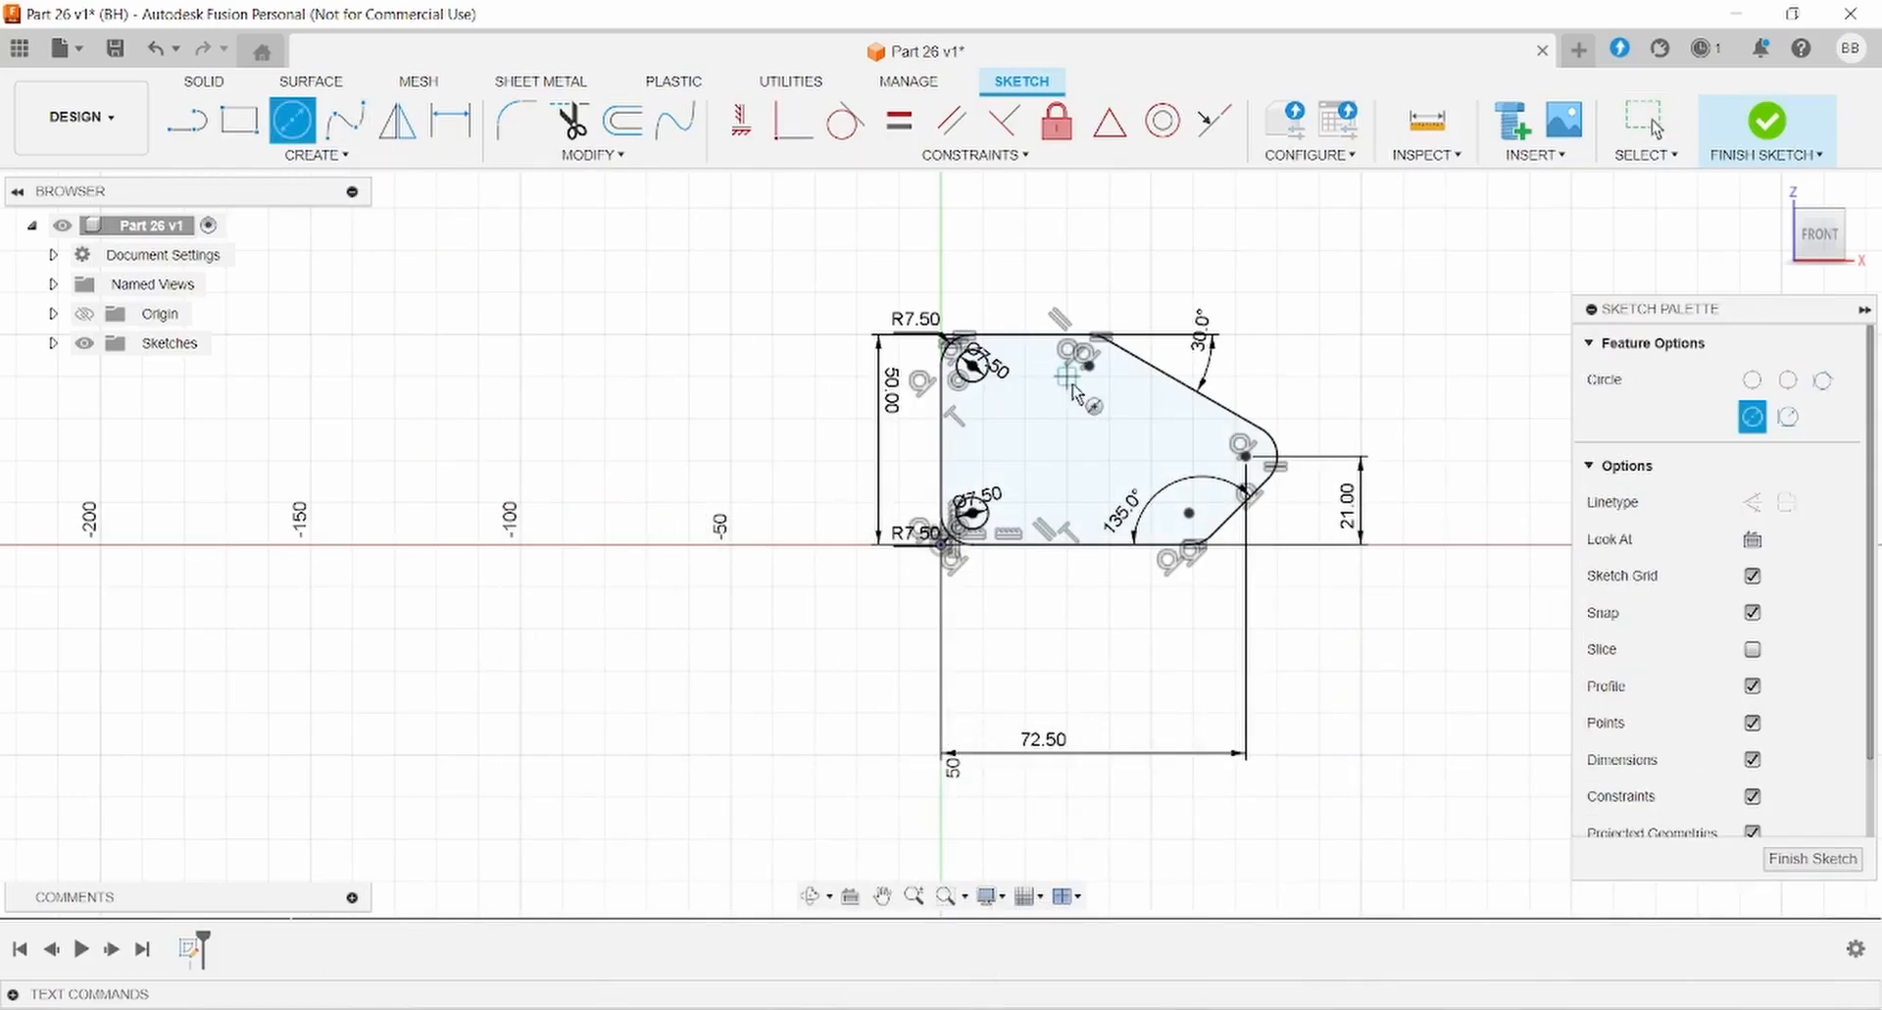
{"action": "left_click", "coordinate": [1246, 457]}
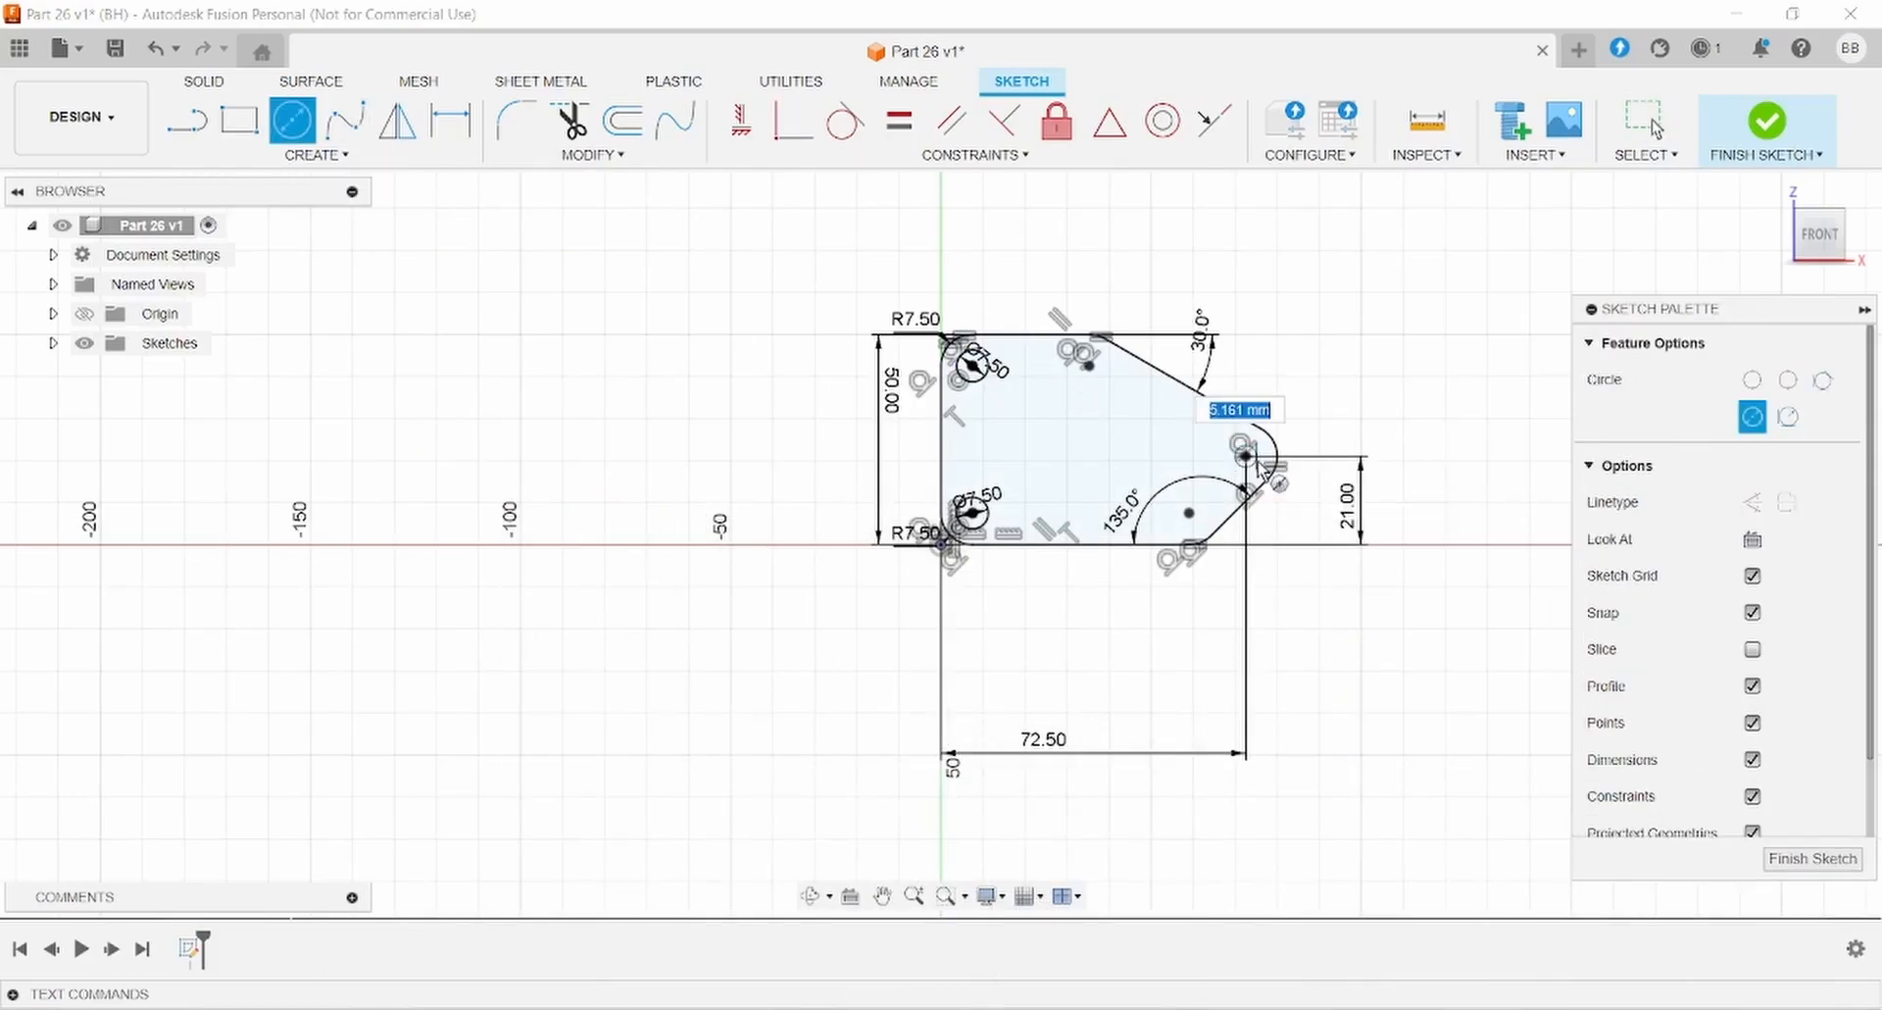
{"action": "type", "text": "7.5"}
{"action": "key", "text": "Return"}
{"action": "key", "text": "Escape"}
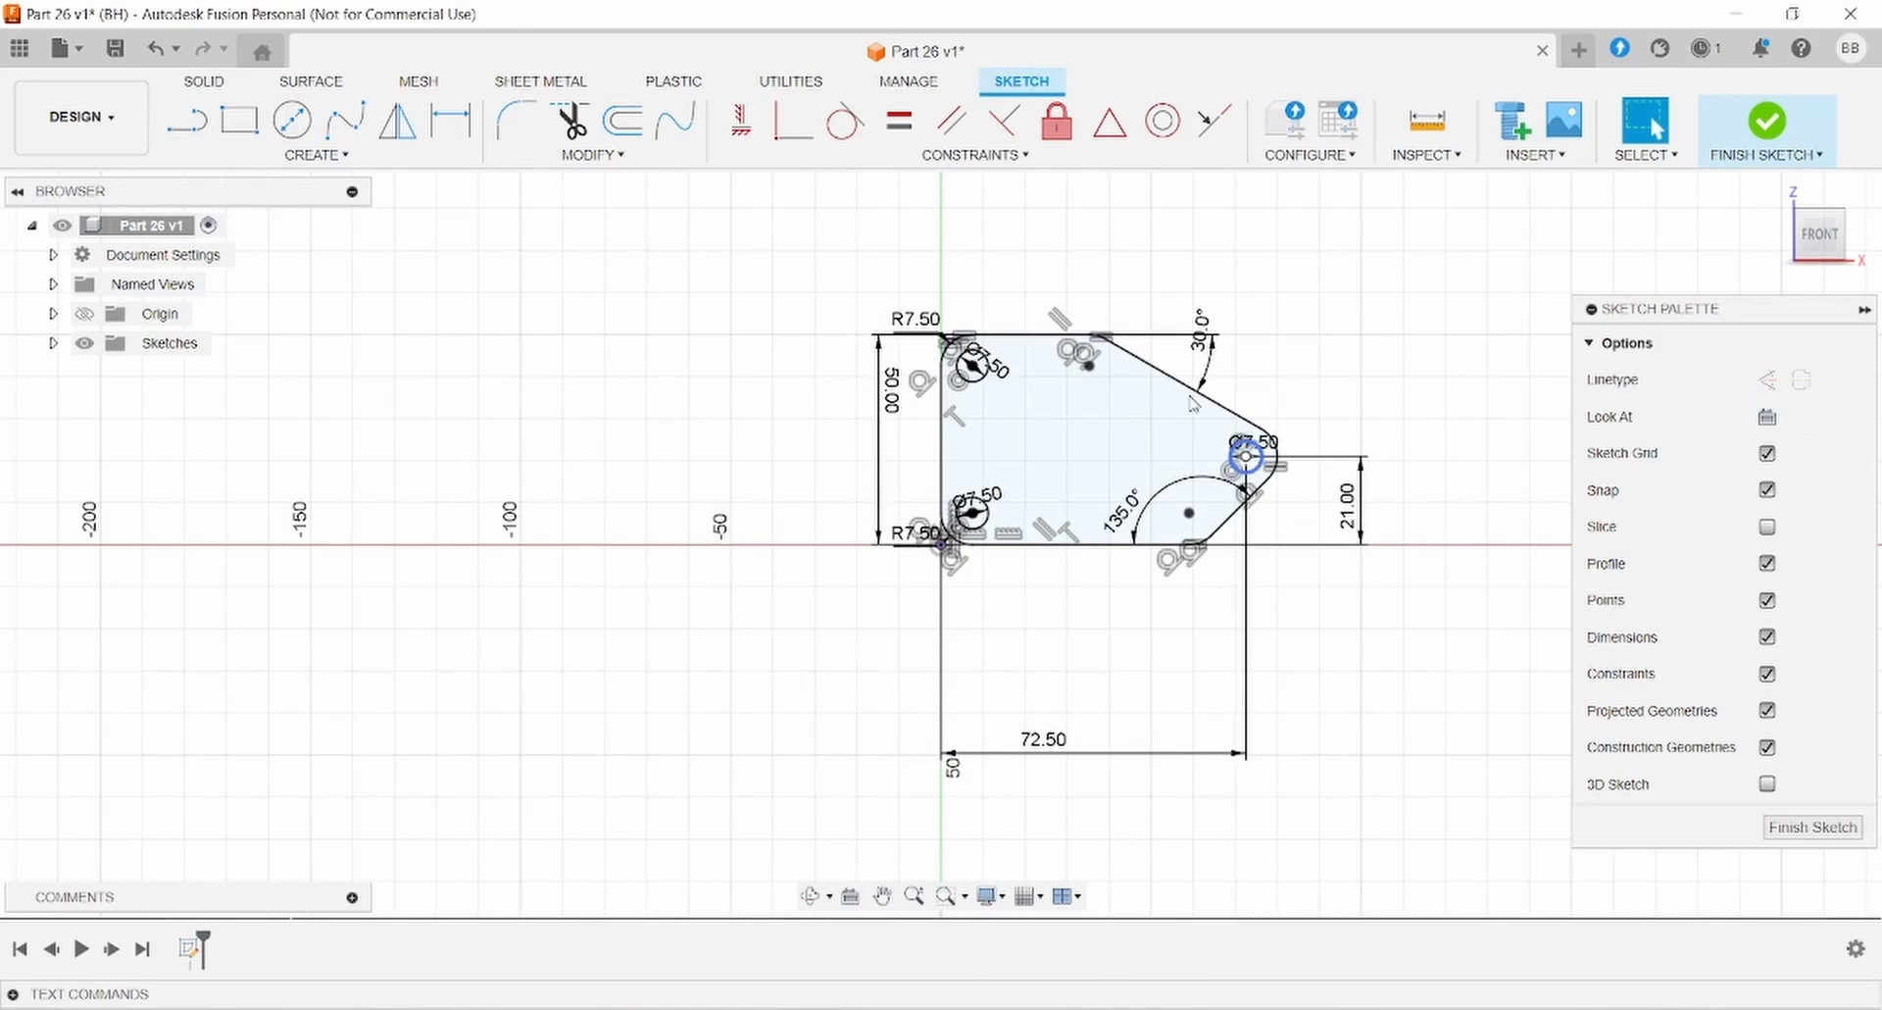
Extrude the plate profile, excluding the three hole circles, 6 mm as a new body.
{"action": "left_click", "coordinate": [204, 82]}
{"action": "left_click", "coordinate": [239, 120]}
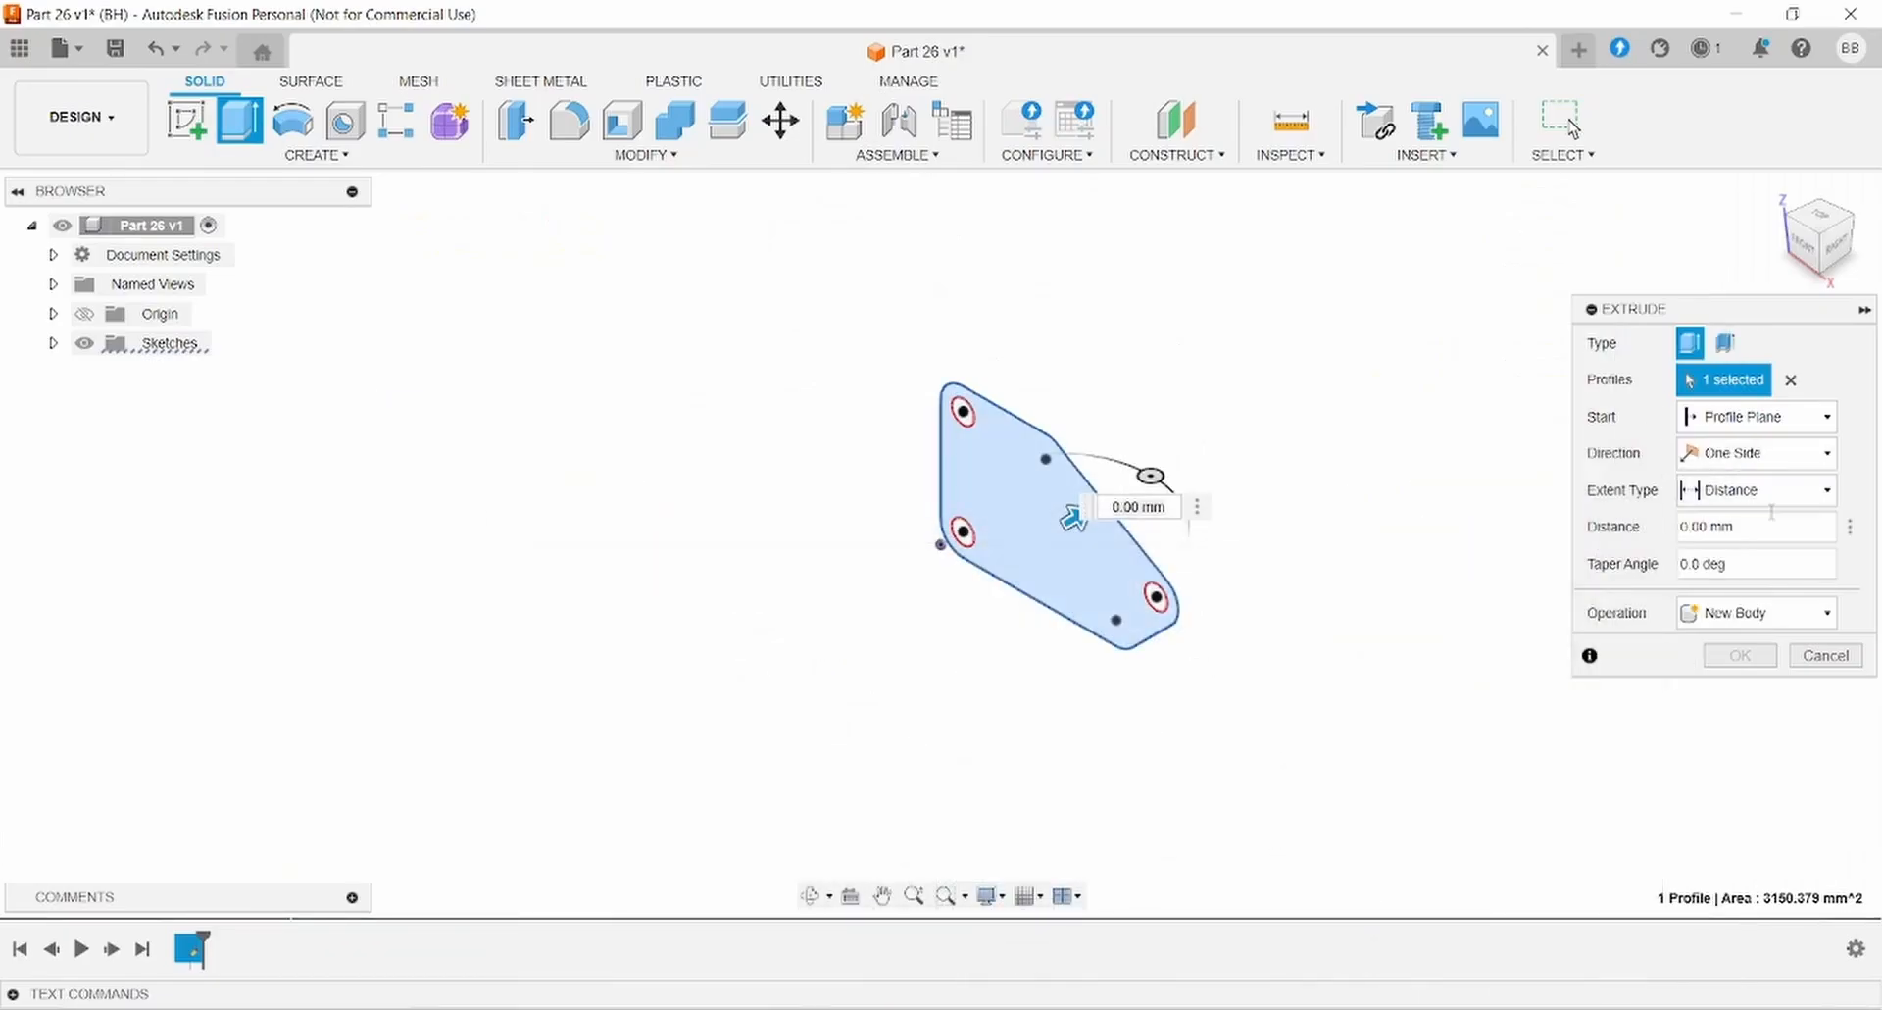
{"action": "type", "text": "6"}
{"action": "key", "text": "Return"}
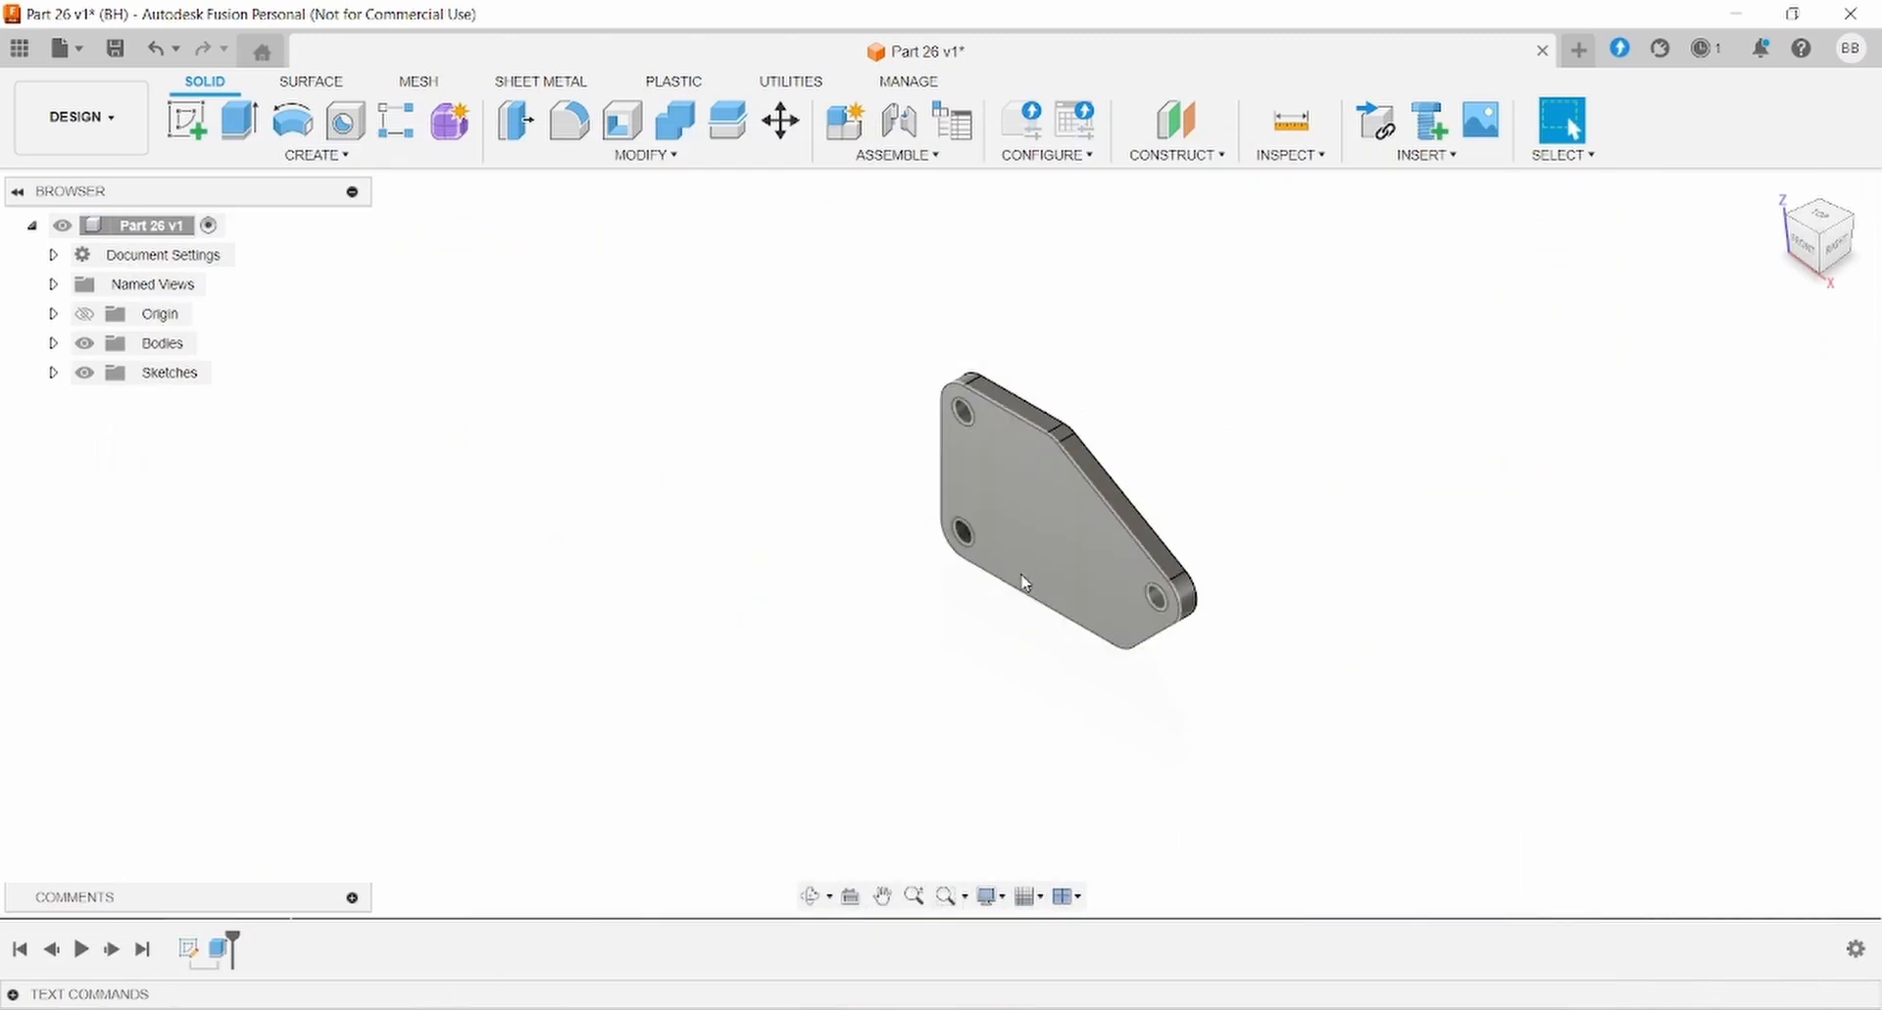
Start a sketch on the plate's front face and draw a circle between the left holes and the right tip hole.
{"action": "left_click", "coordinate": [1059, 510]}
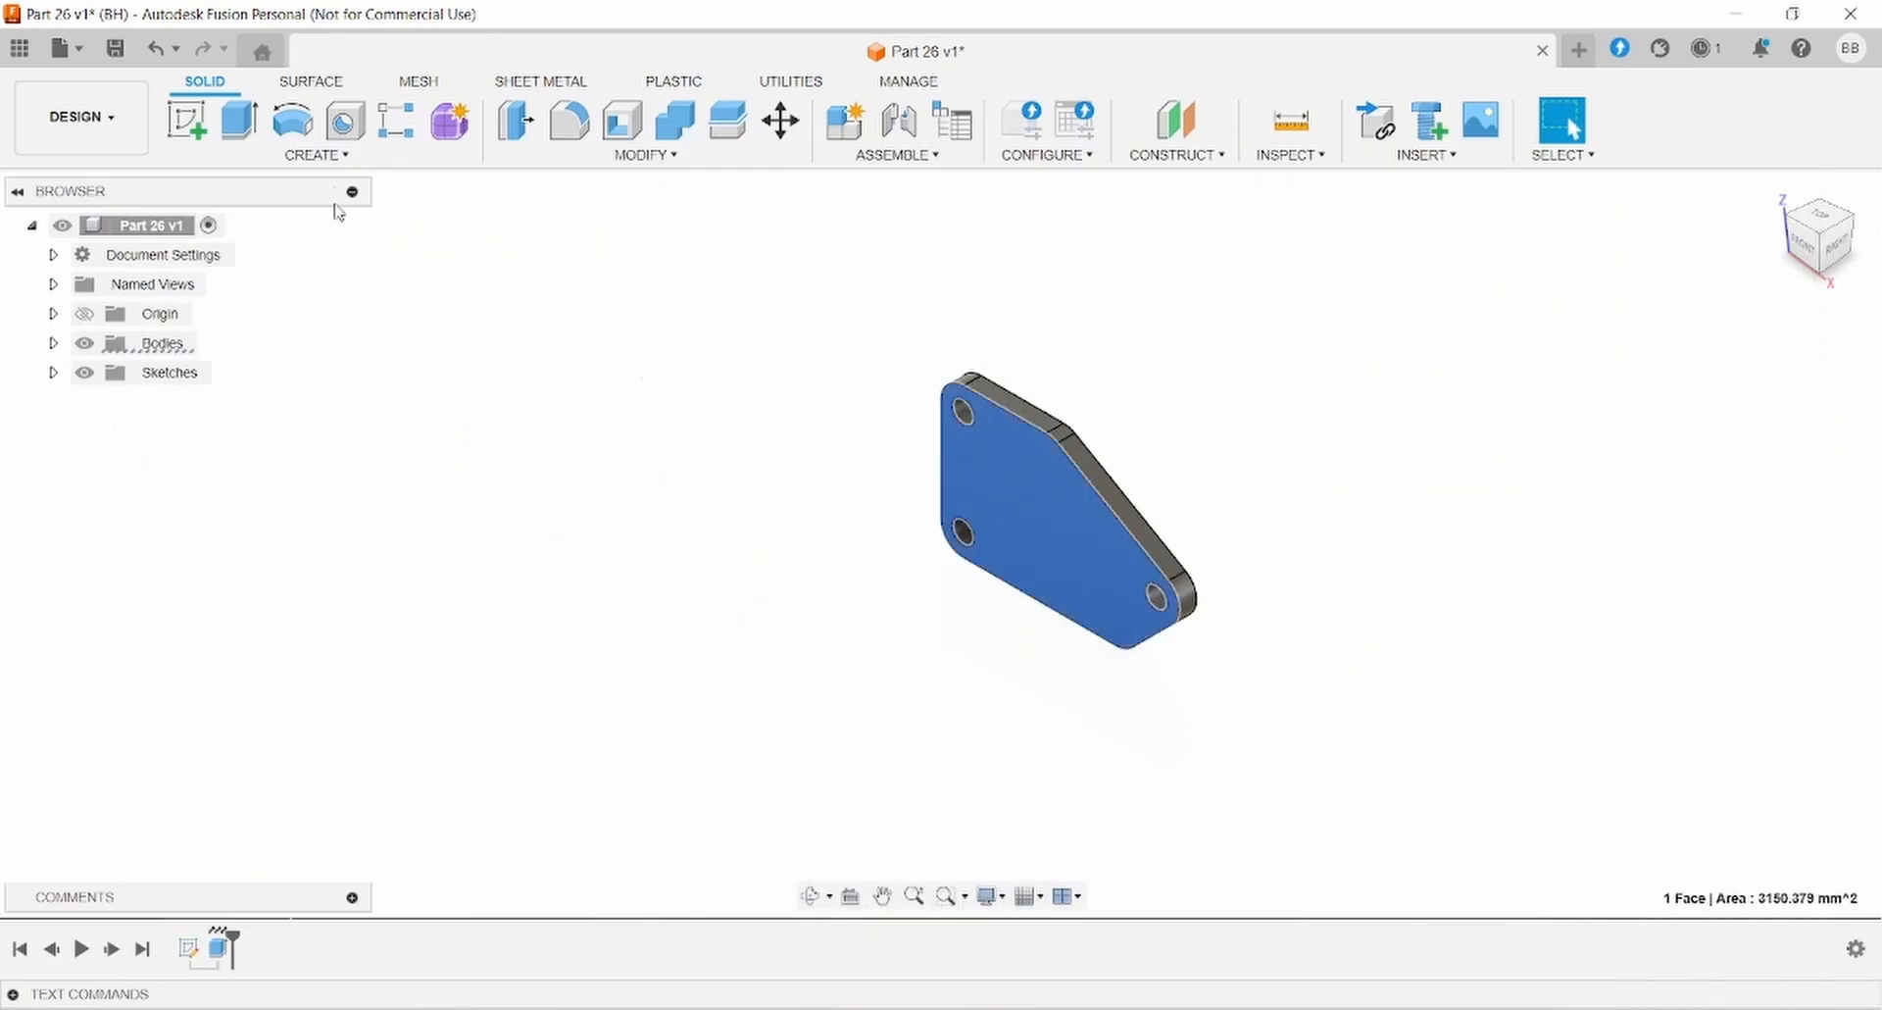
{"action": "left_click", "coordinate": [179, 119]}
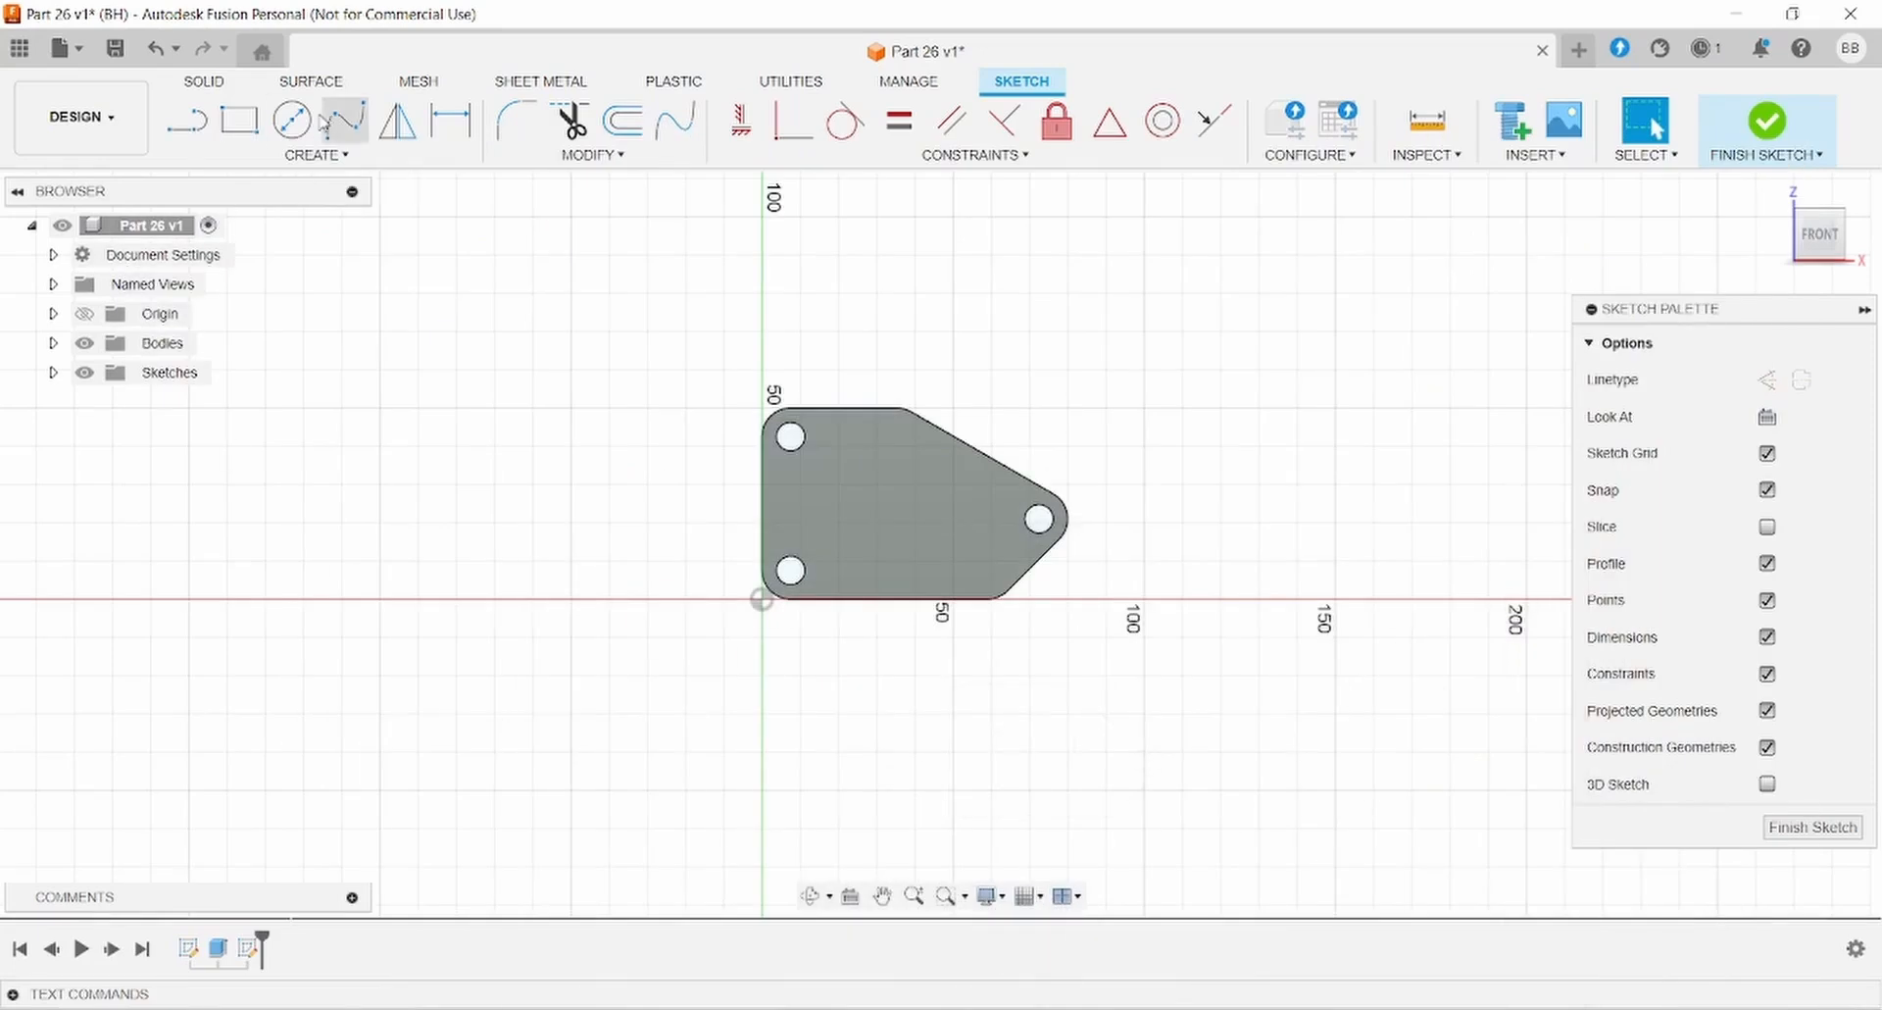
{"action": "key", "text": "c"}
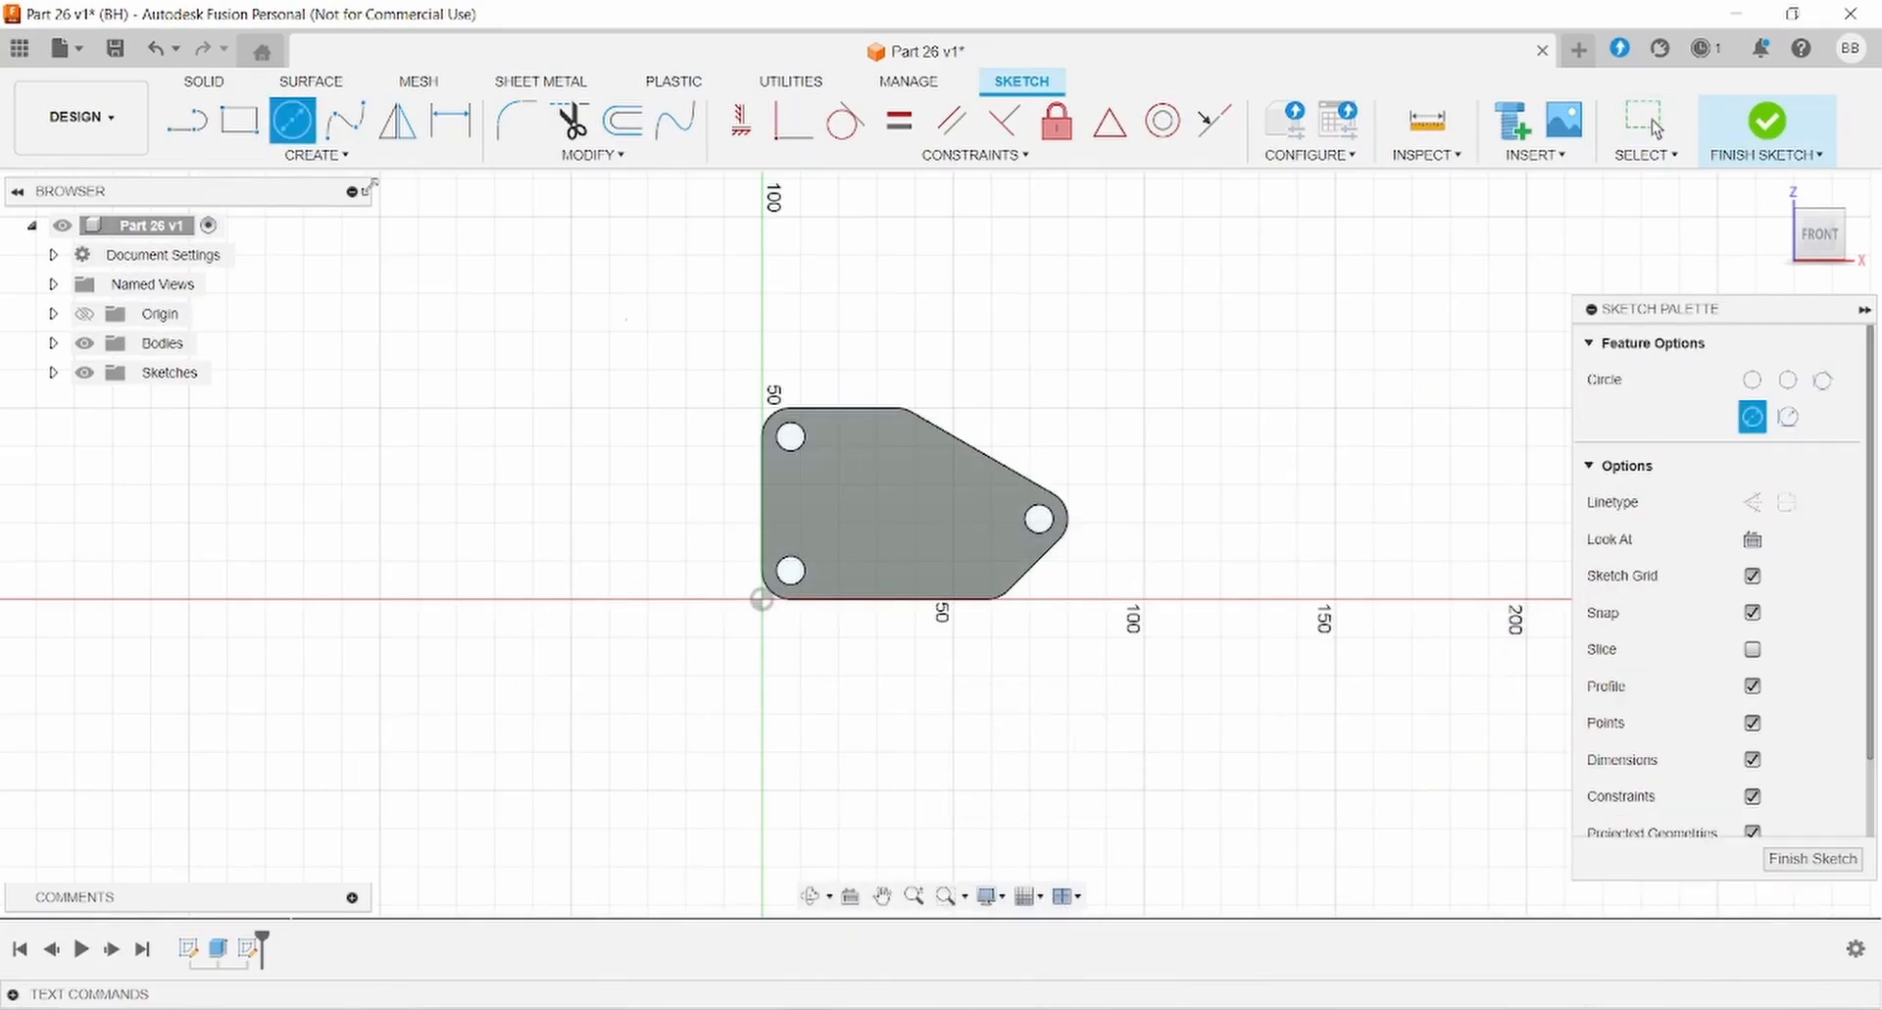
{"action": "left_click", "coordinate": [868, 513]}
Check the reference drawing and dimension the new circle's diameter to 30 mm.
{"action": "left_click", "coordinate": [451, 121]}
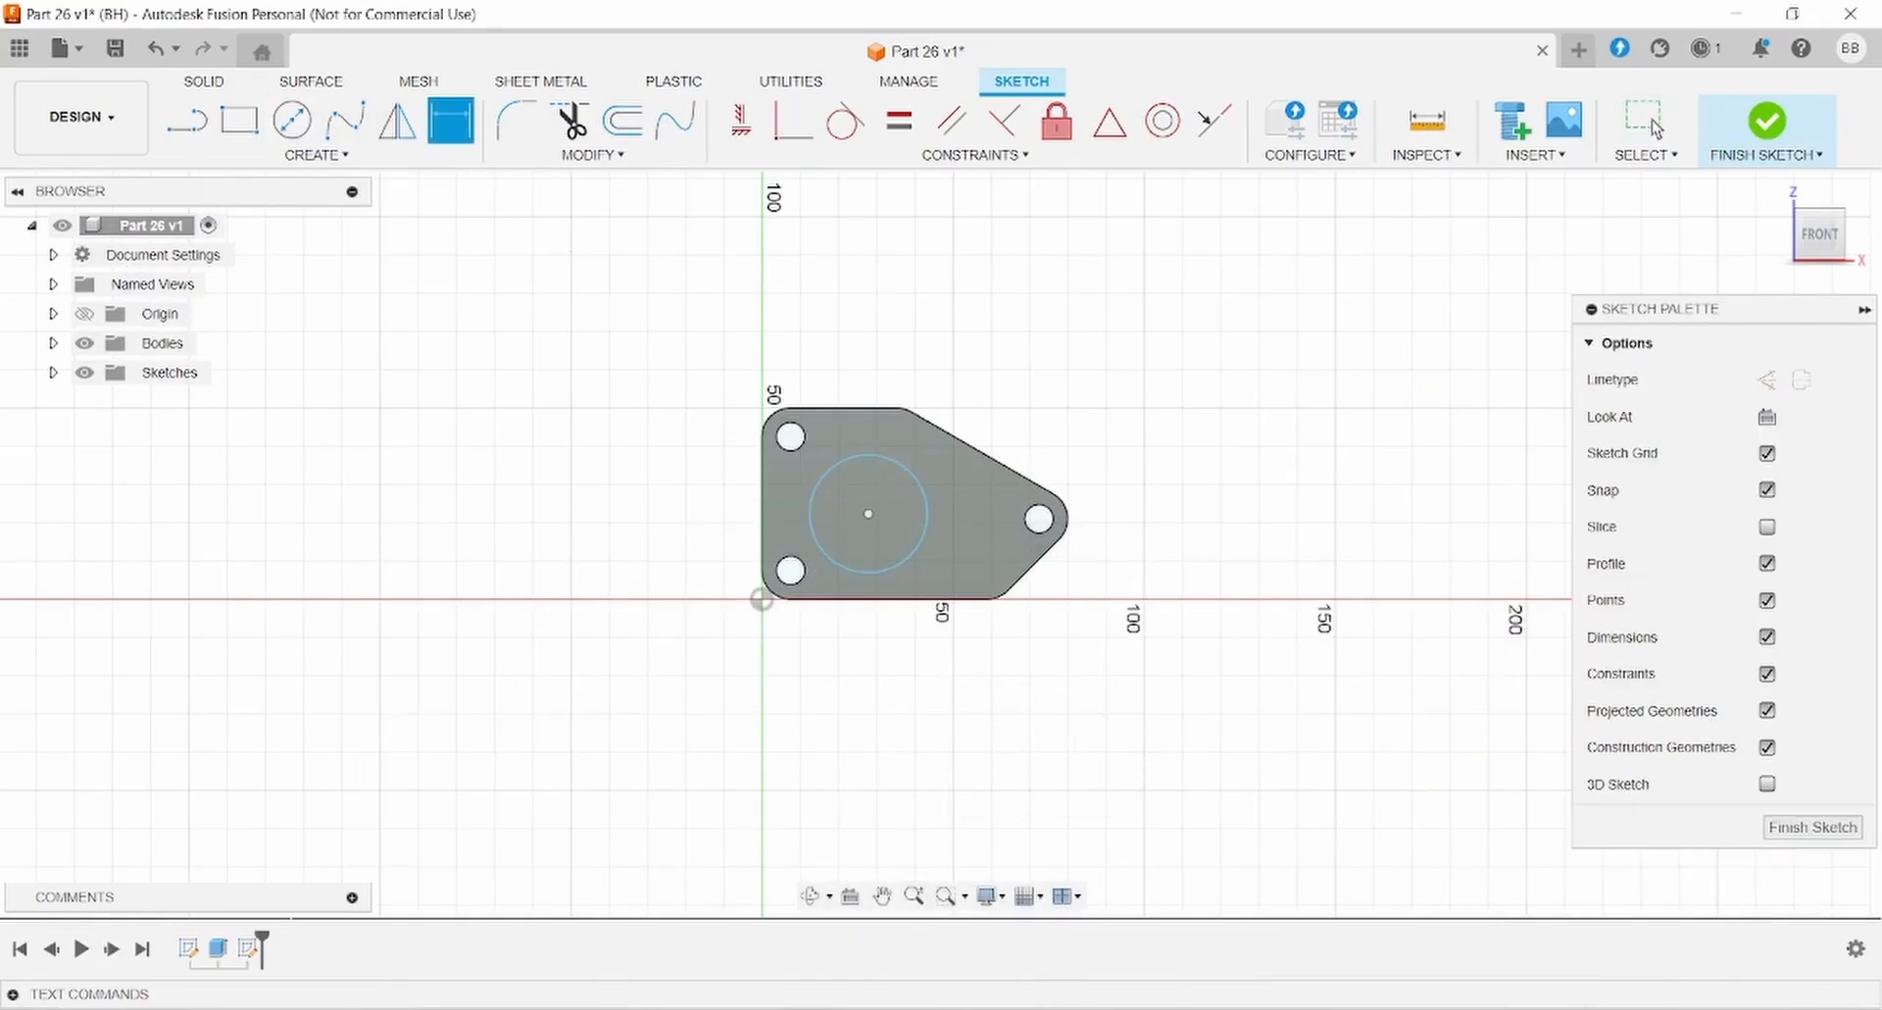
{"action": "key", "text": "alt+Tab"}
{"action": "key", "text": "alt+Tab"}
{"action": "left_click", "coordinate": [925, 499]}
{"action": "left_click", "coordinate": [1061, 378]}
{"action": "type", "text": "30"}
{"action": "key", "text": "Return"}
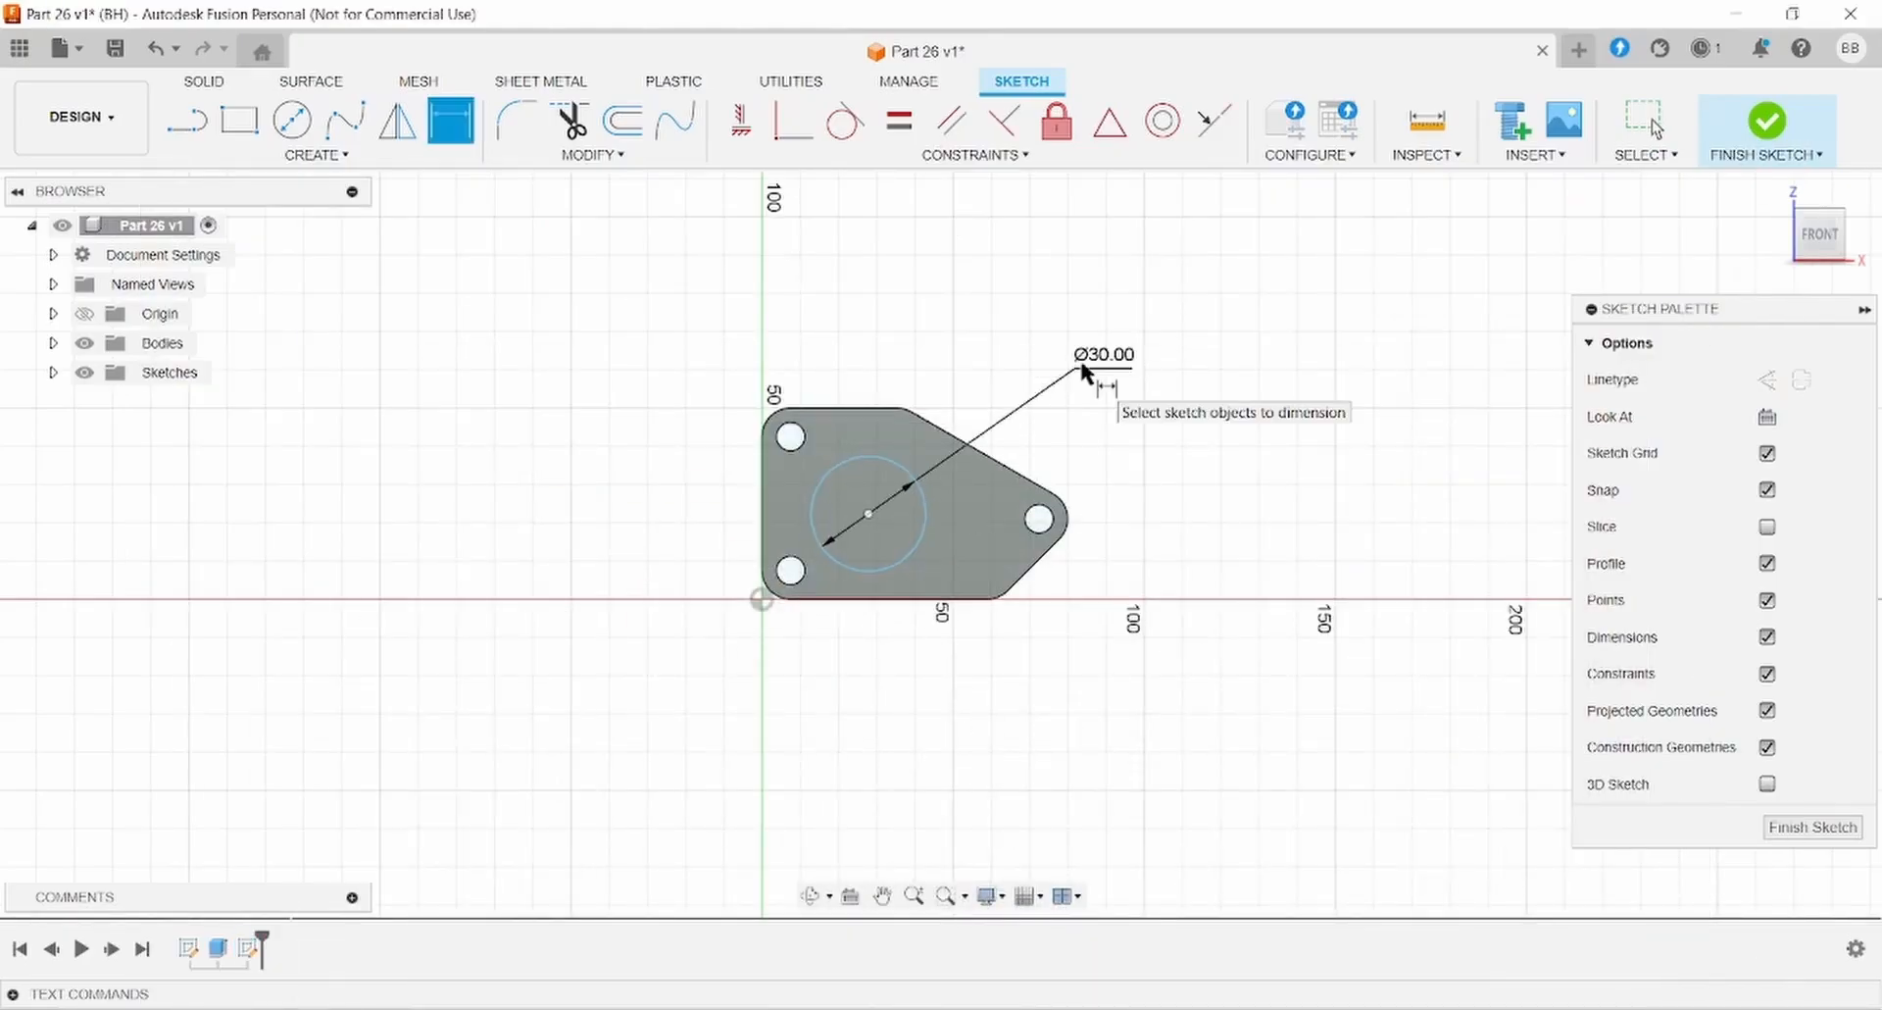
Dimension the height of the 30 mm circle's centre above the plate's bottom edge as 17.5+7.5 mm.
{"action": "left_click", "coordinate": [868, 513]}
{"action": "left_click", "coordinate": [856, 597]}
{"action": "left_click", "coordinate": [551, 548]}
{"action": "type", "text": "17.5+7"}
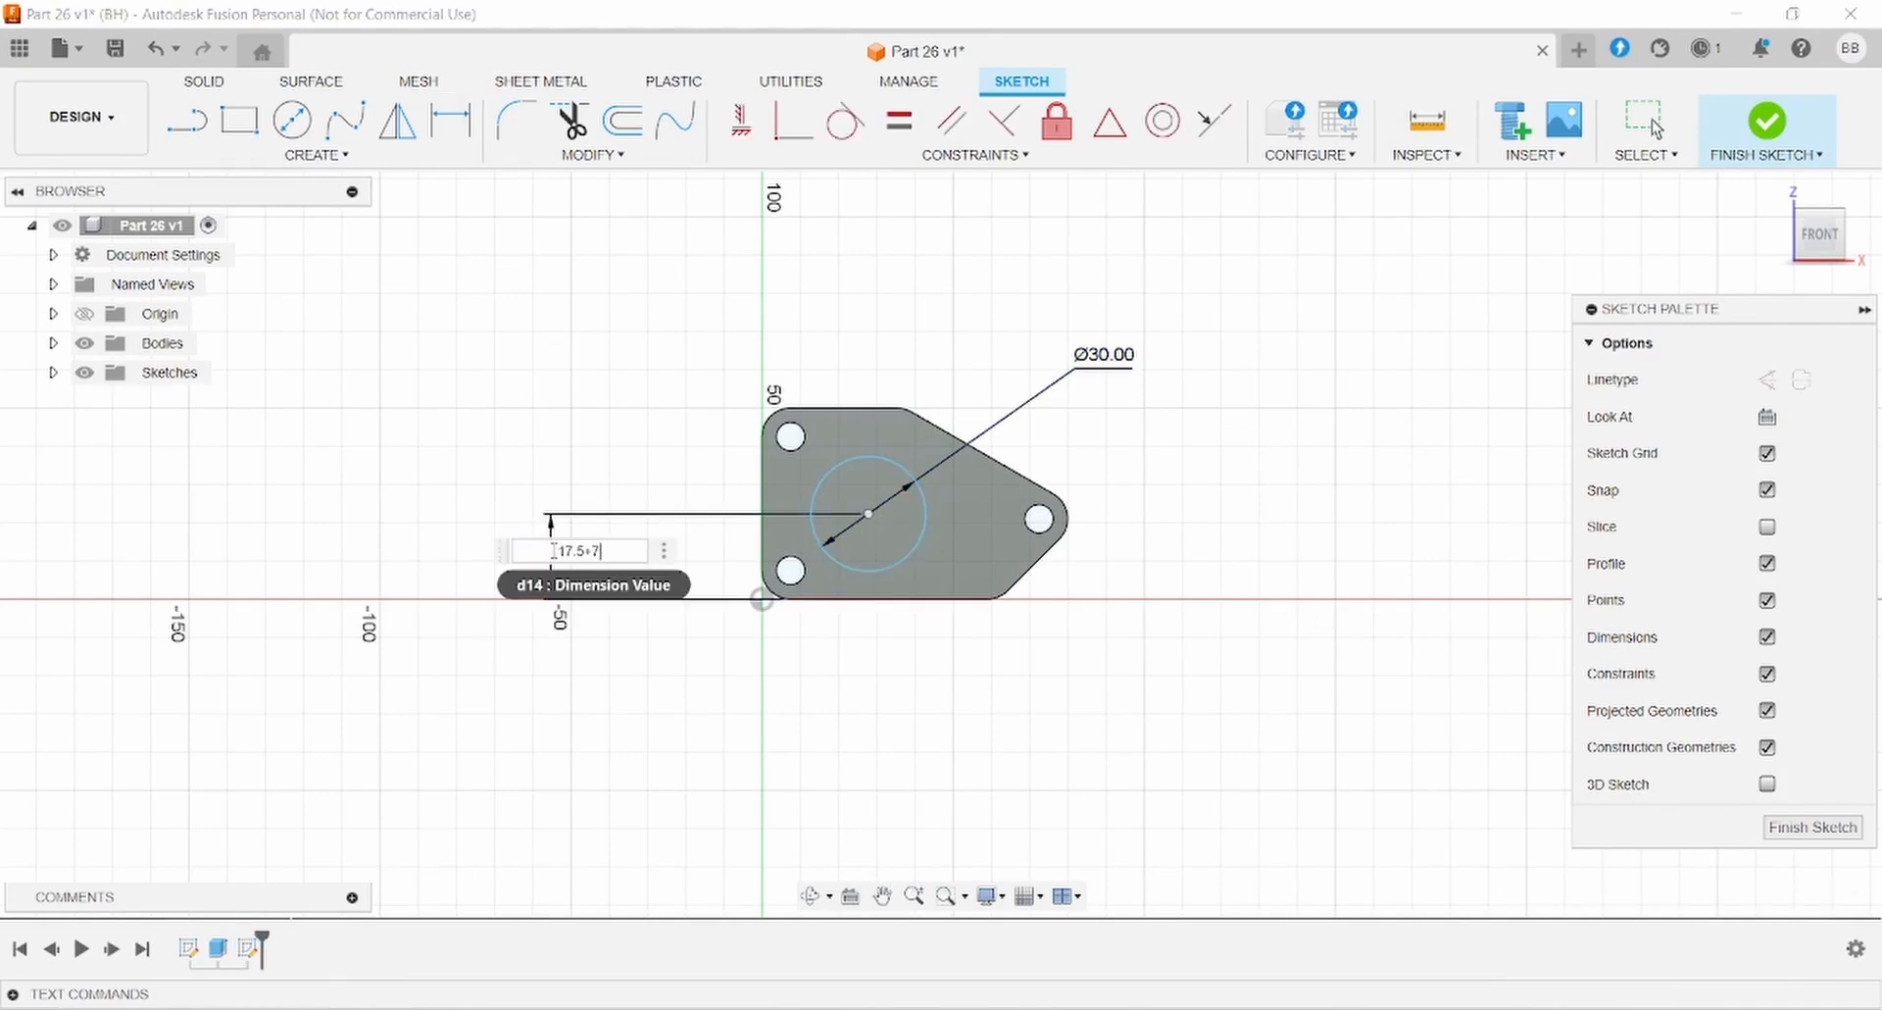
{"action": "type", "text": ".5"}
{"action": "key", "text": "Return"}
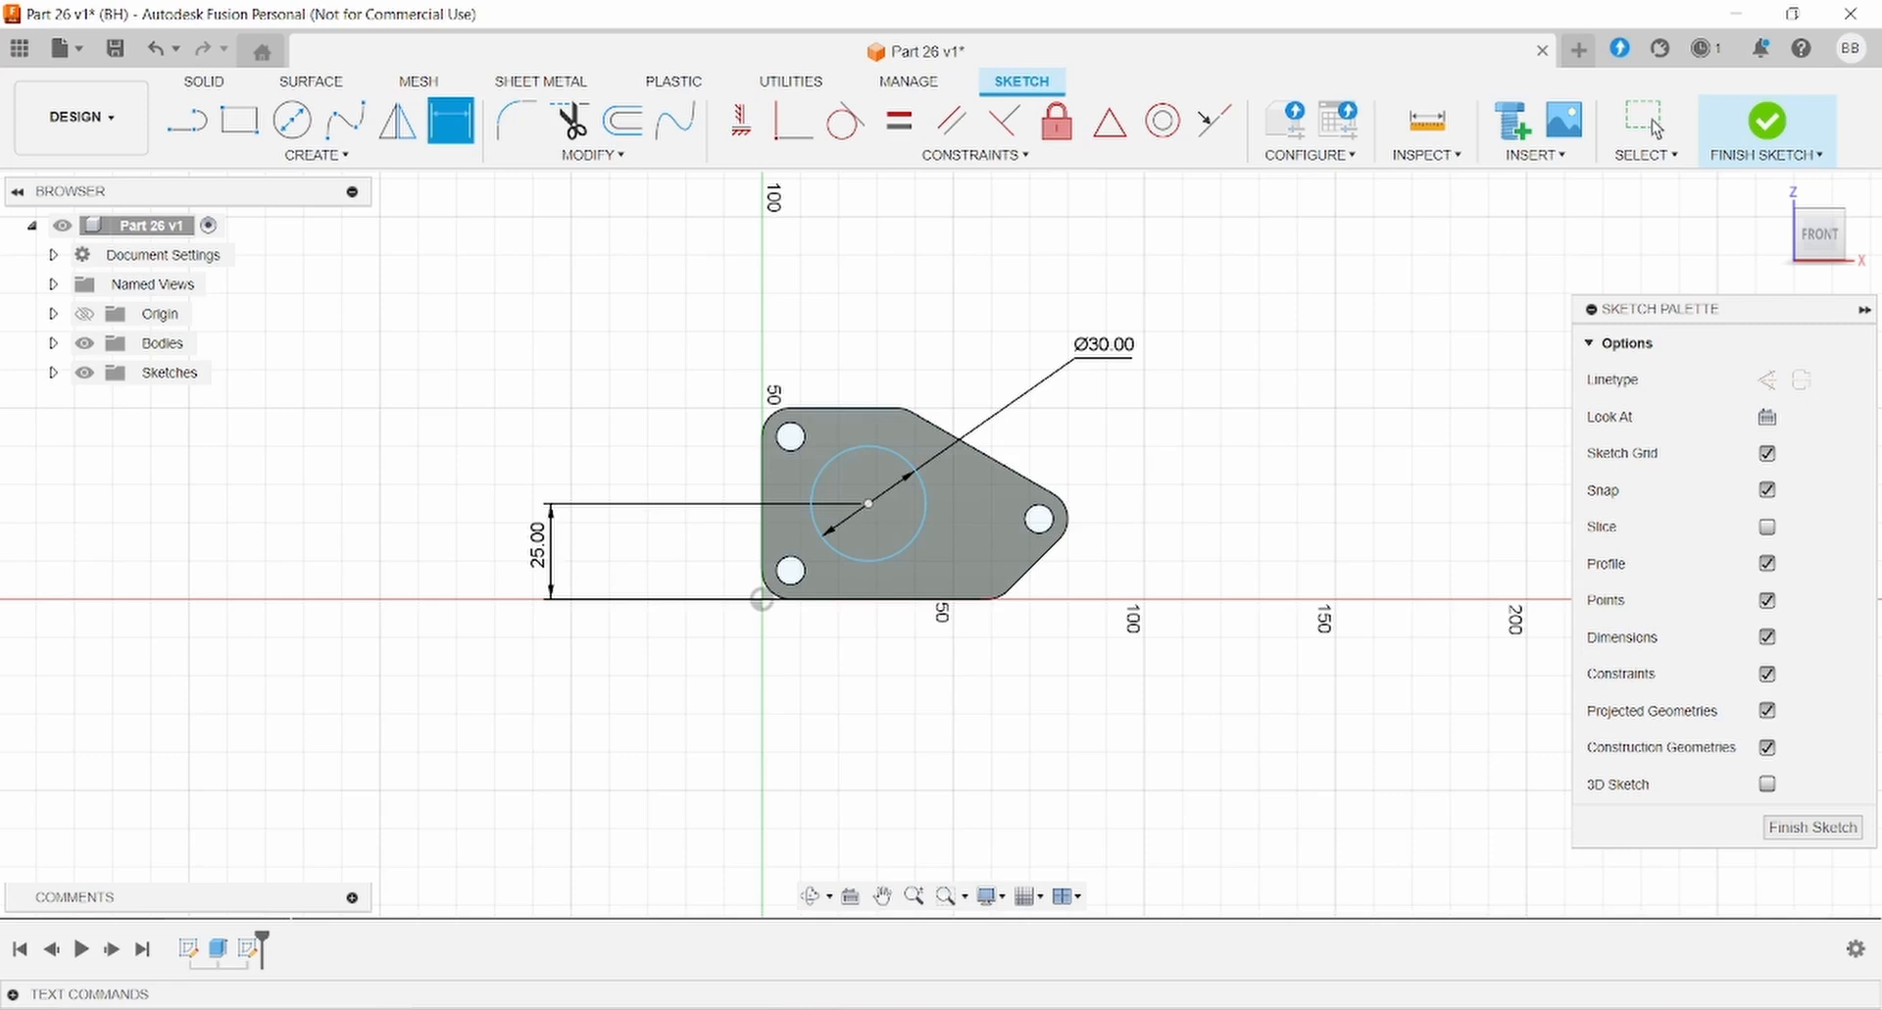
Check the reference drawing and dimension the horizontal distance from the plate's left edge to the 30 mm circle's centre to 25 mm.
{"action": "key", "text": "alt+Tab"}
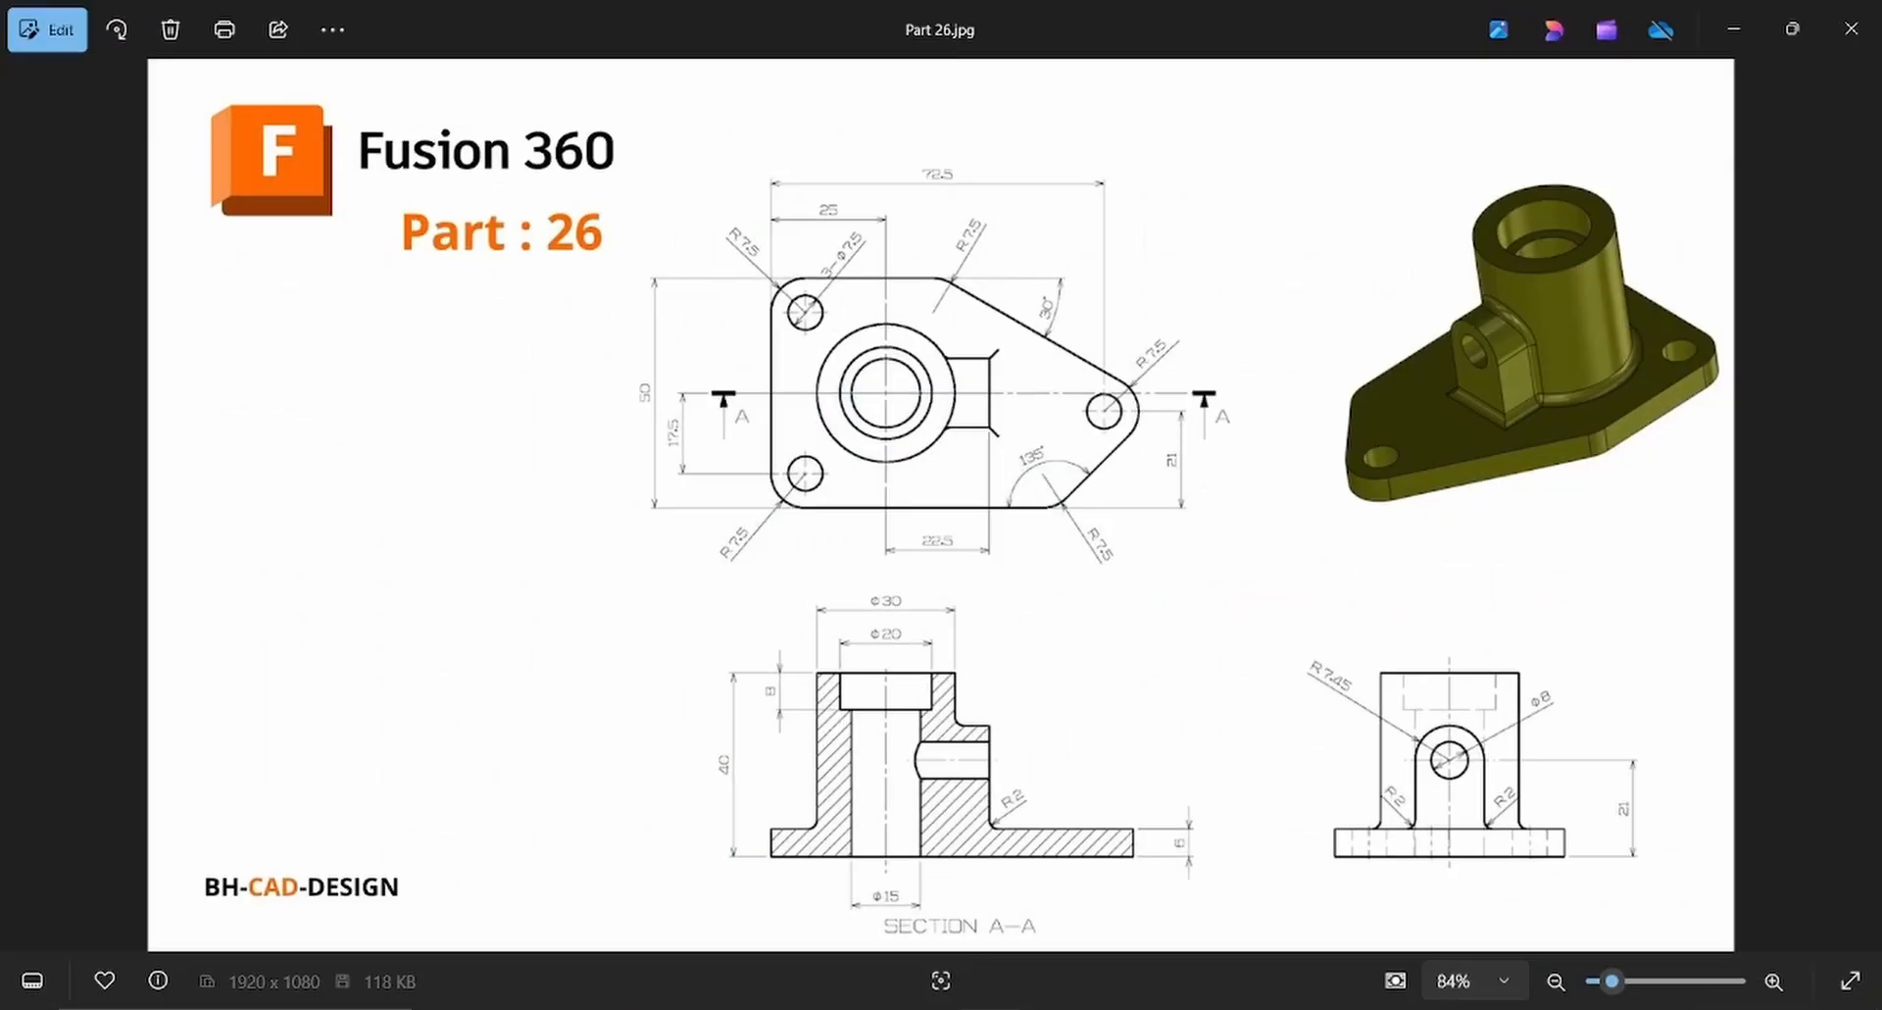
{"action": "key", "text": "alt+Tab"}
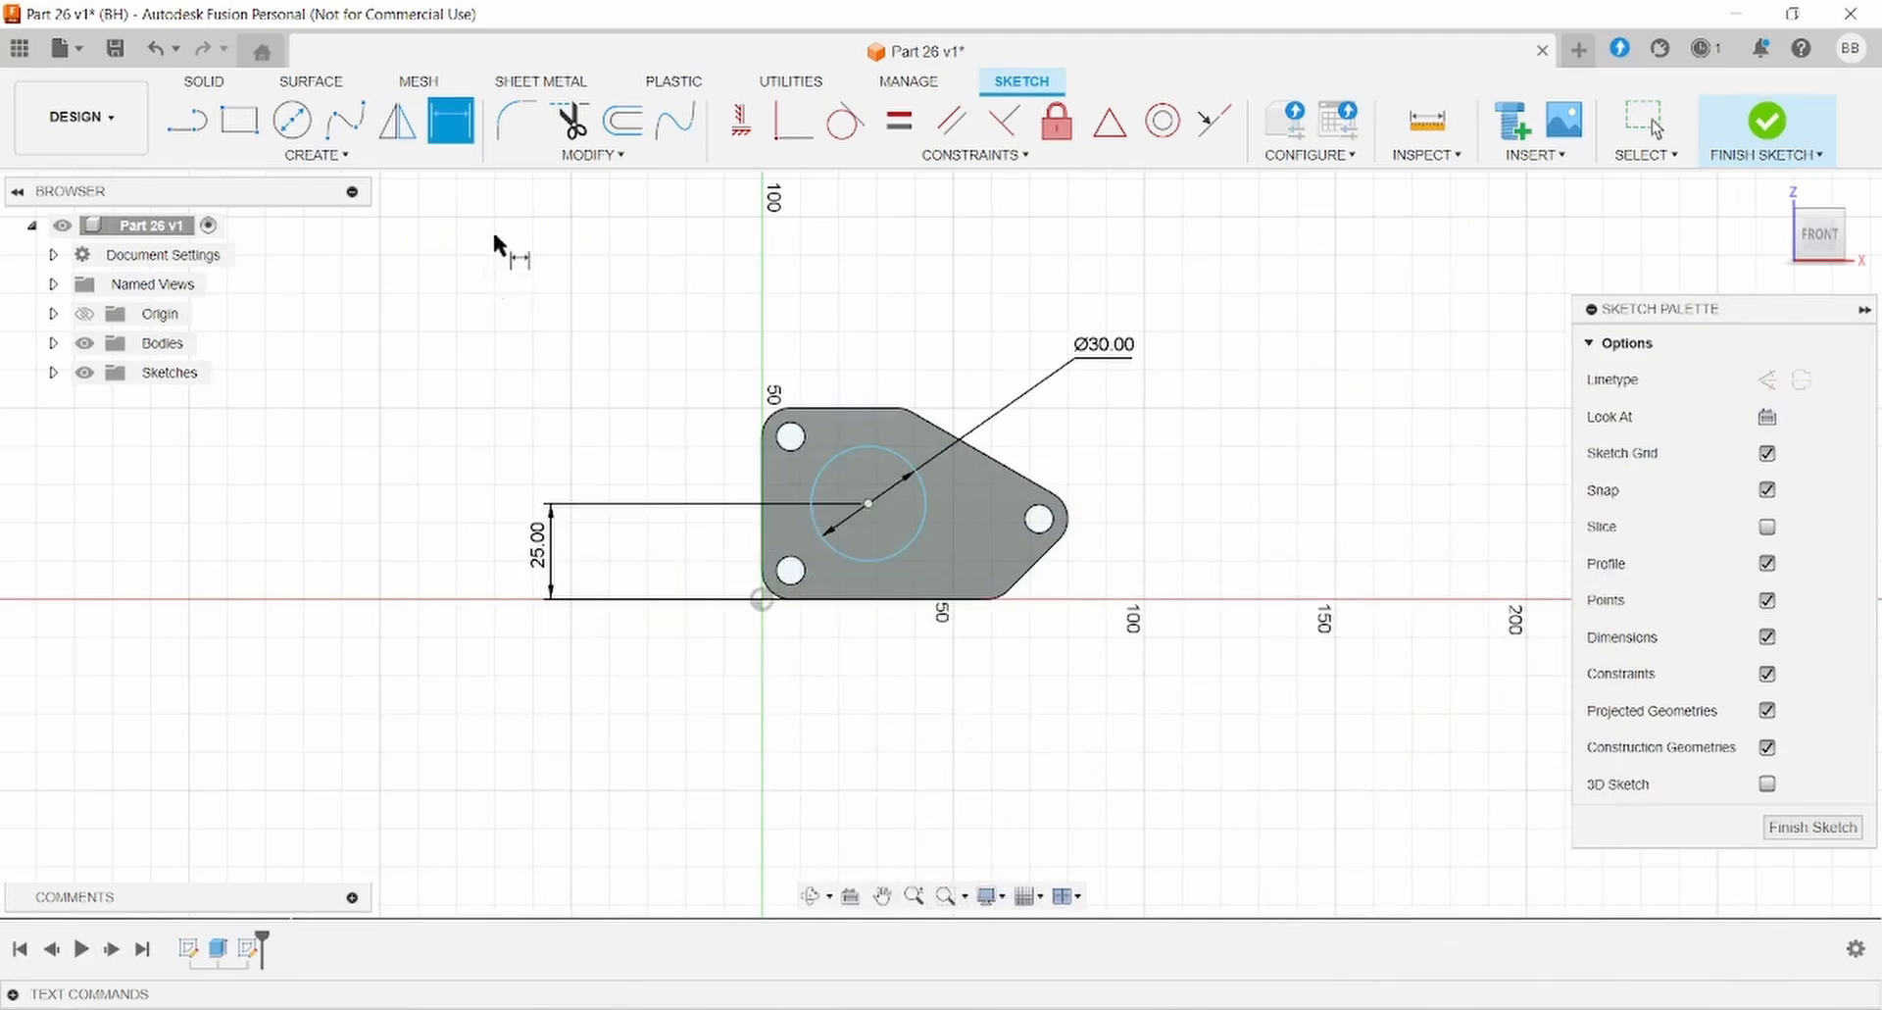
{"action": "left_click", "coordinate": [867, 503]}
{"action": "left_click", "coordinate": [763, 537]}
{"action": "left_click", "coordinate": [837, 720]}
{"action": "type", "text": "25"}
{"action": "key", "text": "Return"}
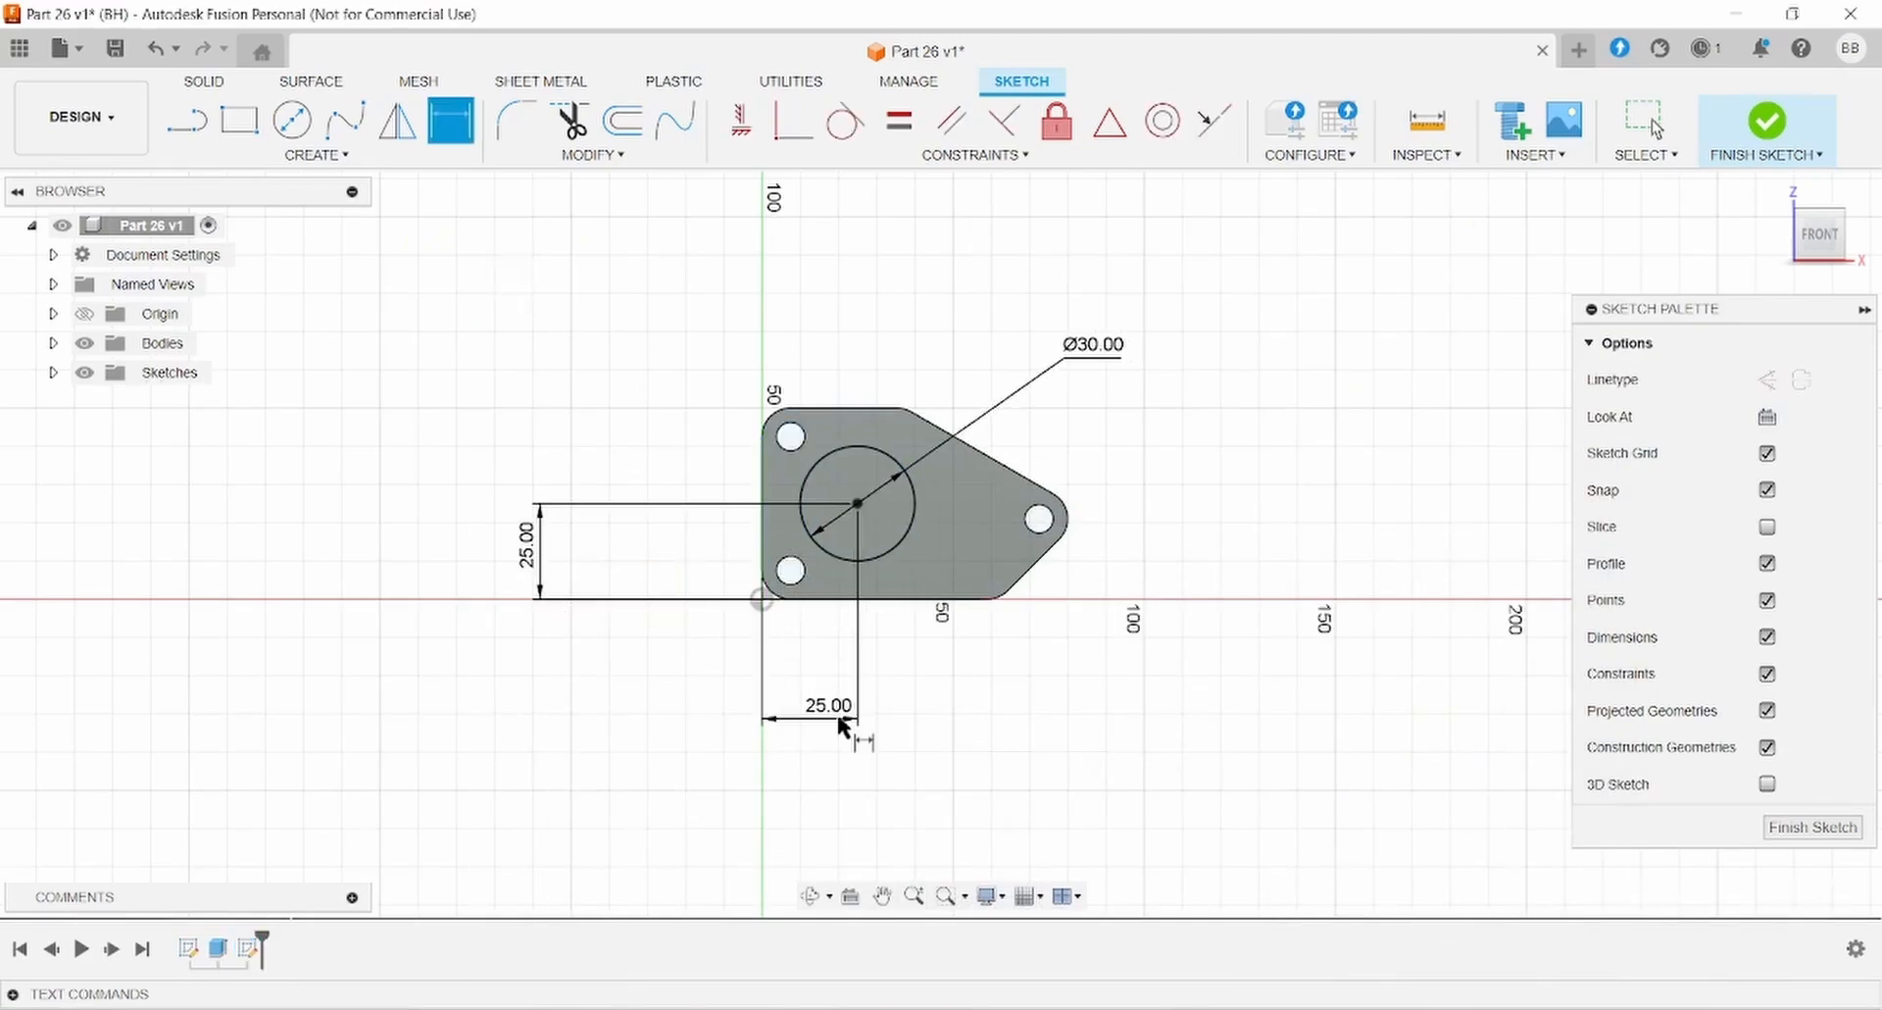
Extrude the 30 mm circle 34 mm outward from the plate face to form the cylindrical boss.
{"action": "left_click", "coordinate": [208, 82]}
{"action": "left_click", "coordinate": [239, 120]}
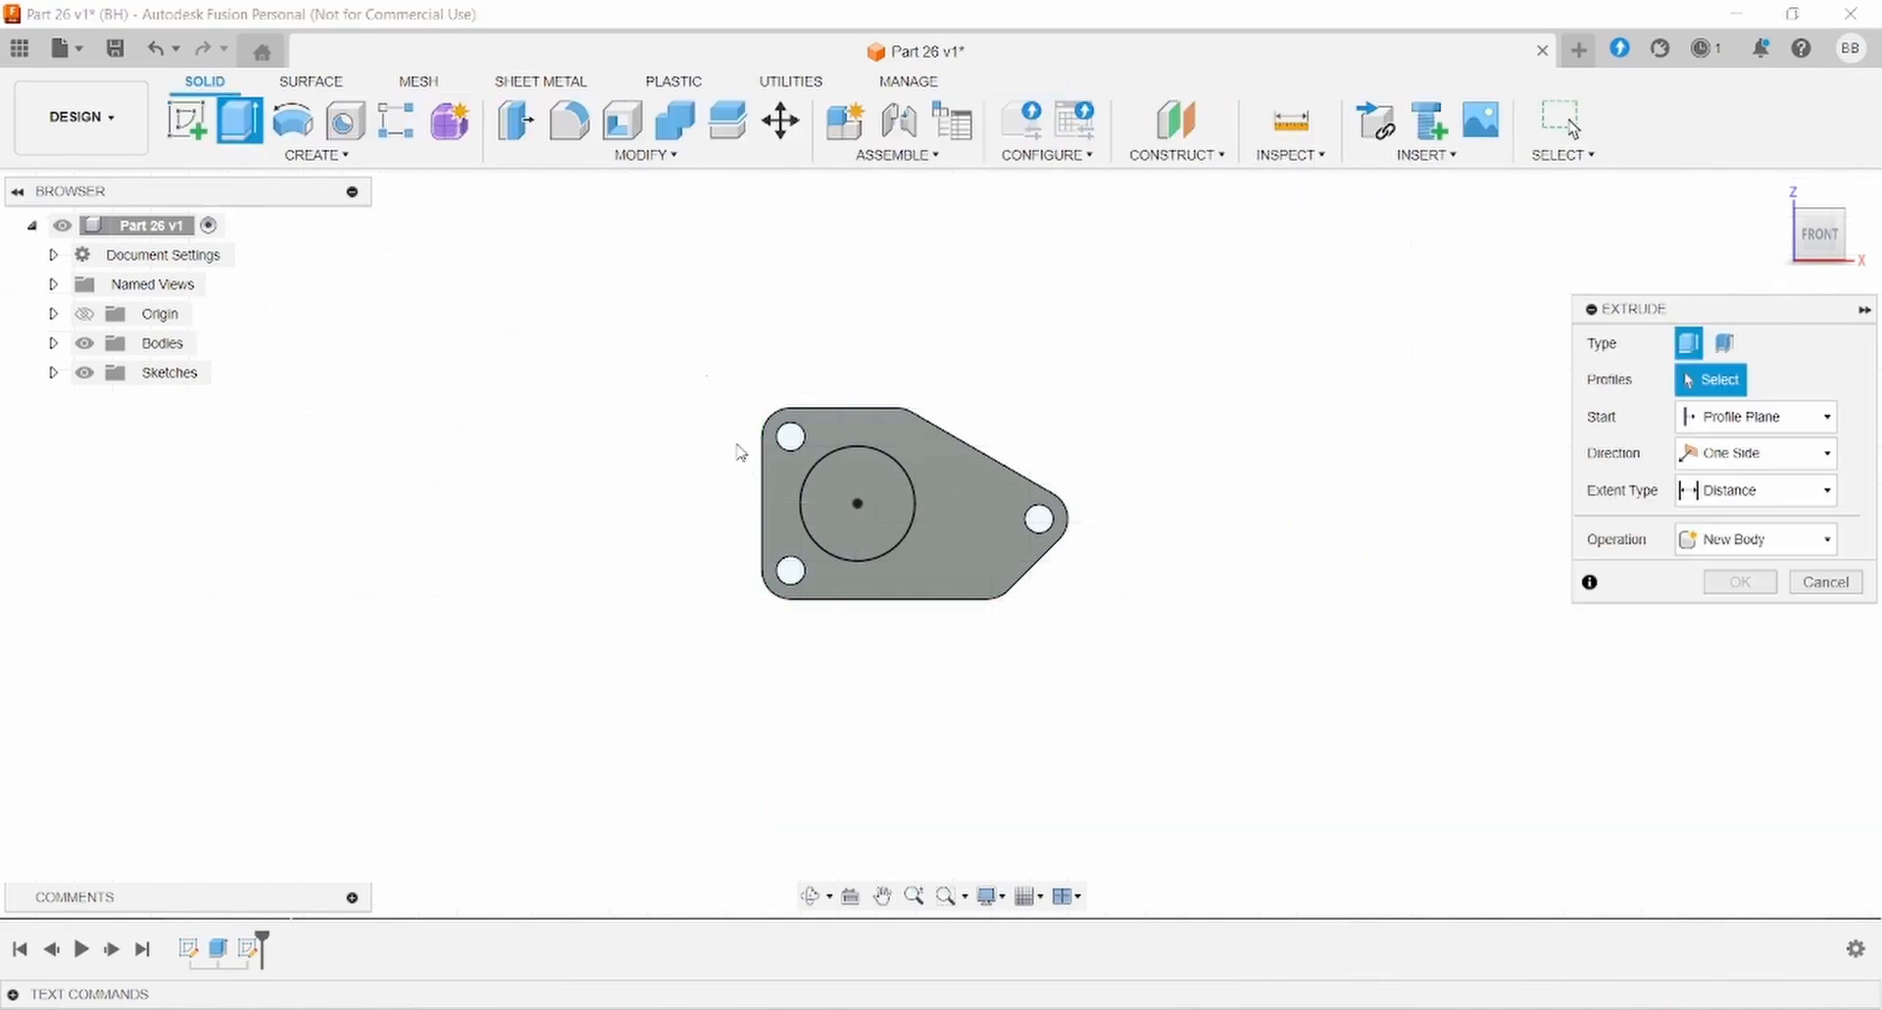
{"action": "left_click", "coordinate": [873, 495]}
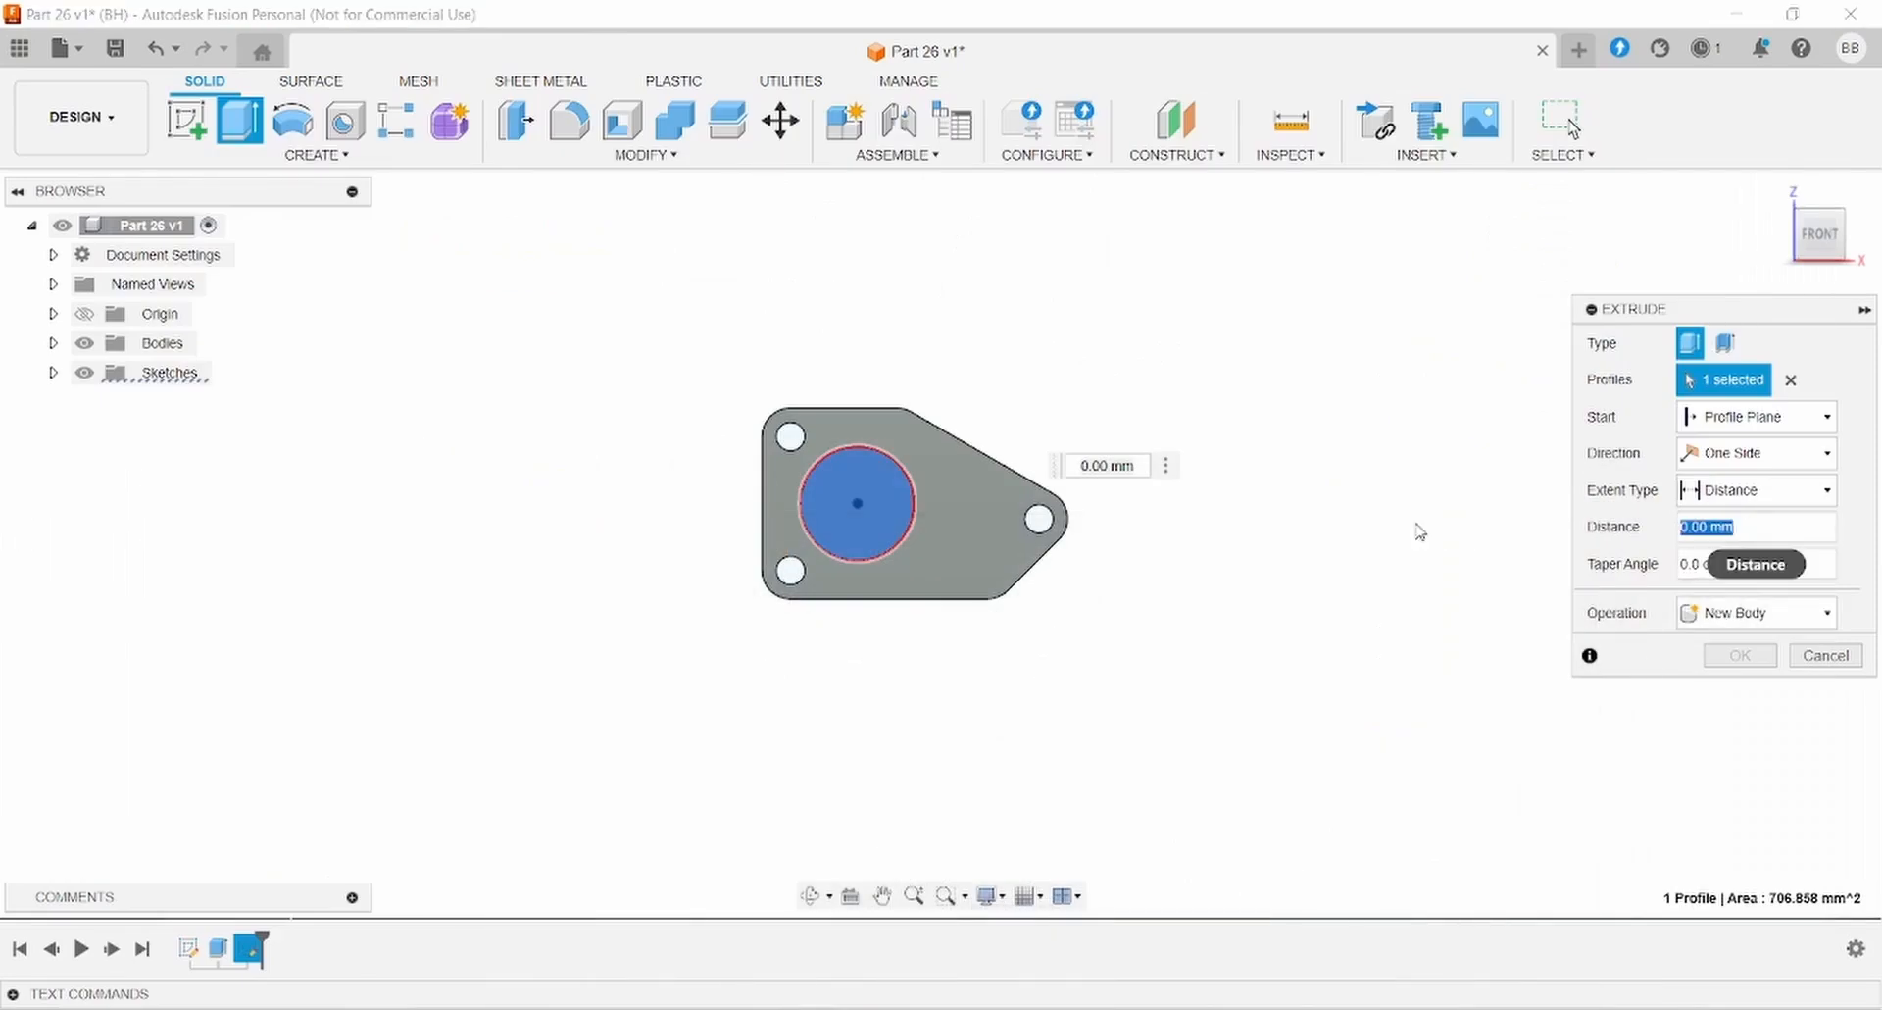
{"action": "type", "text": "34"}
{"action": "middle_click_drag", "start_coordinate": [1075, 480], "coordinate": [1097, 340], "text": "shift"}
{"action": "left_click", "coordinate": [1738, 655]}
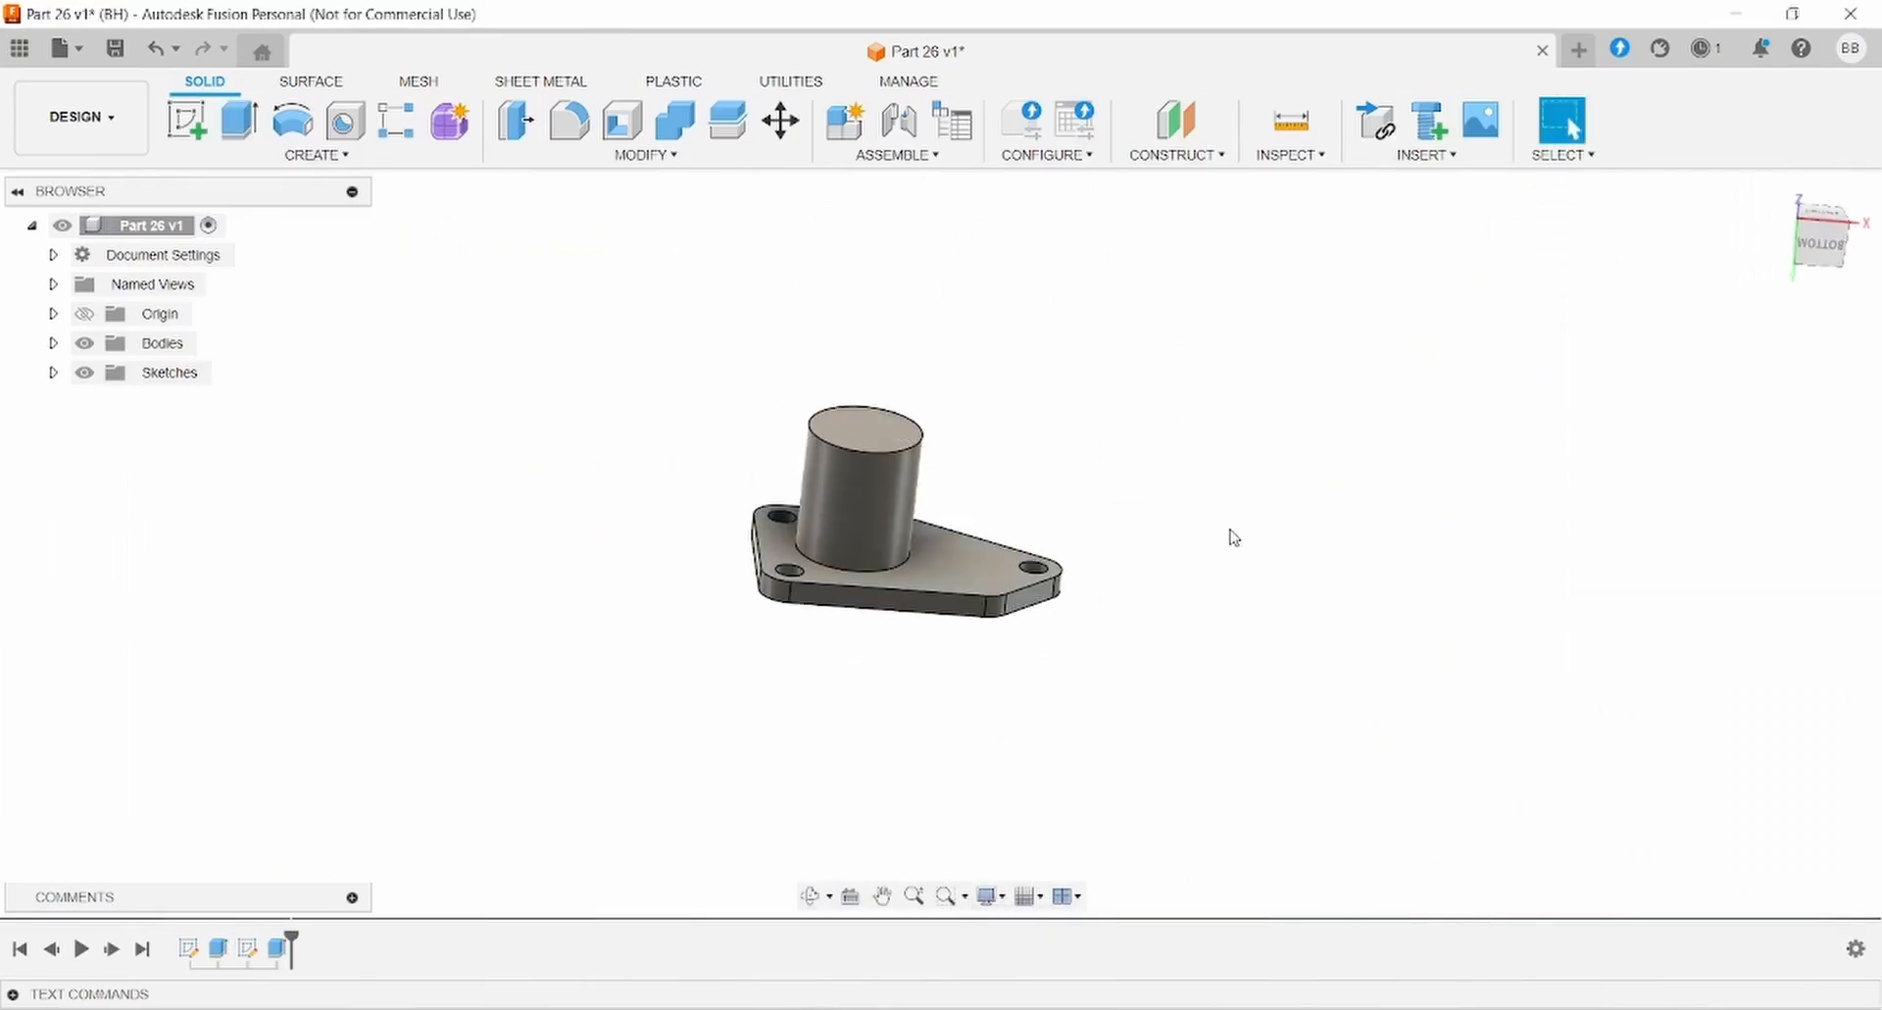
Check the reference drawing, start a sketch on the boss's end face and draw a concentric 20 mm diameter circle.
{"action": "key", "text": "alt+Tab"}
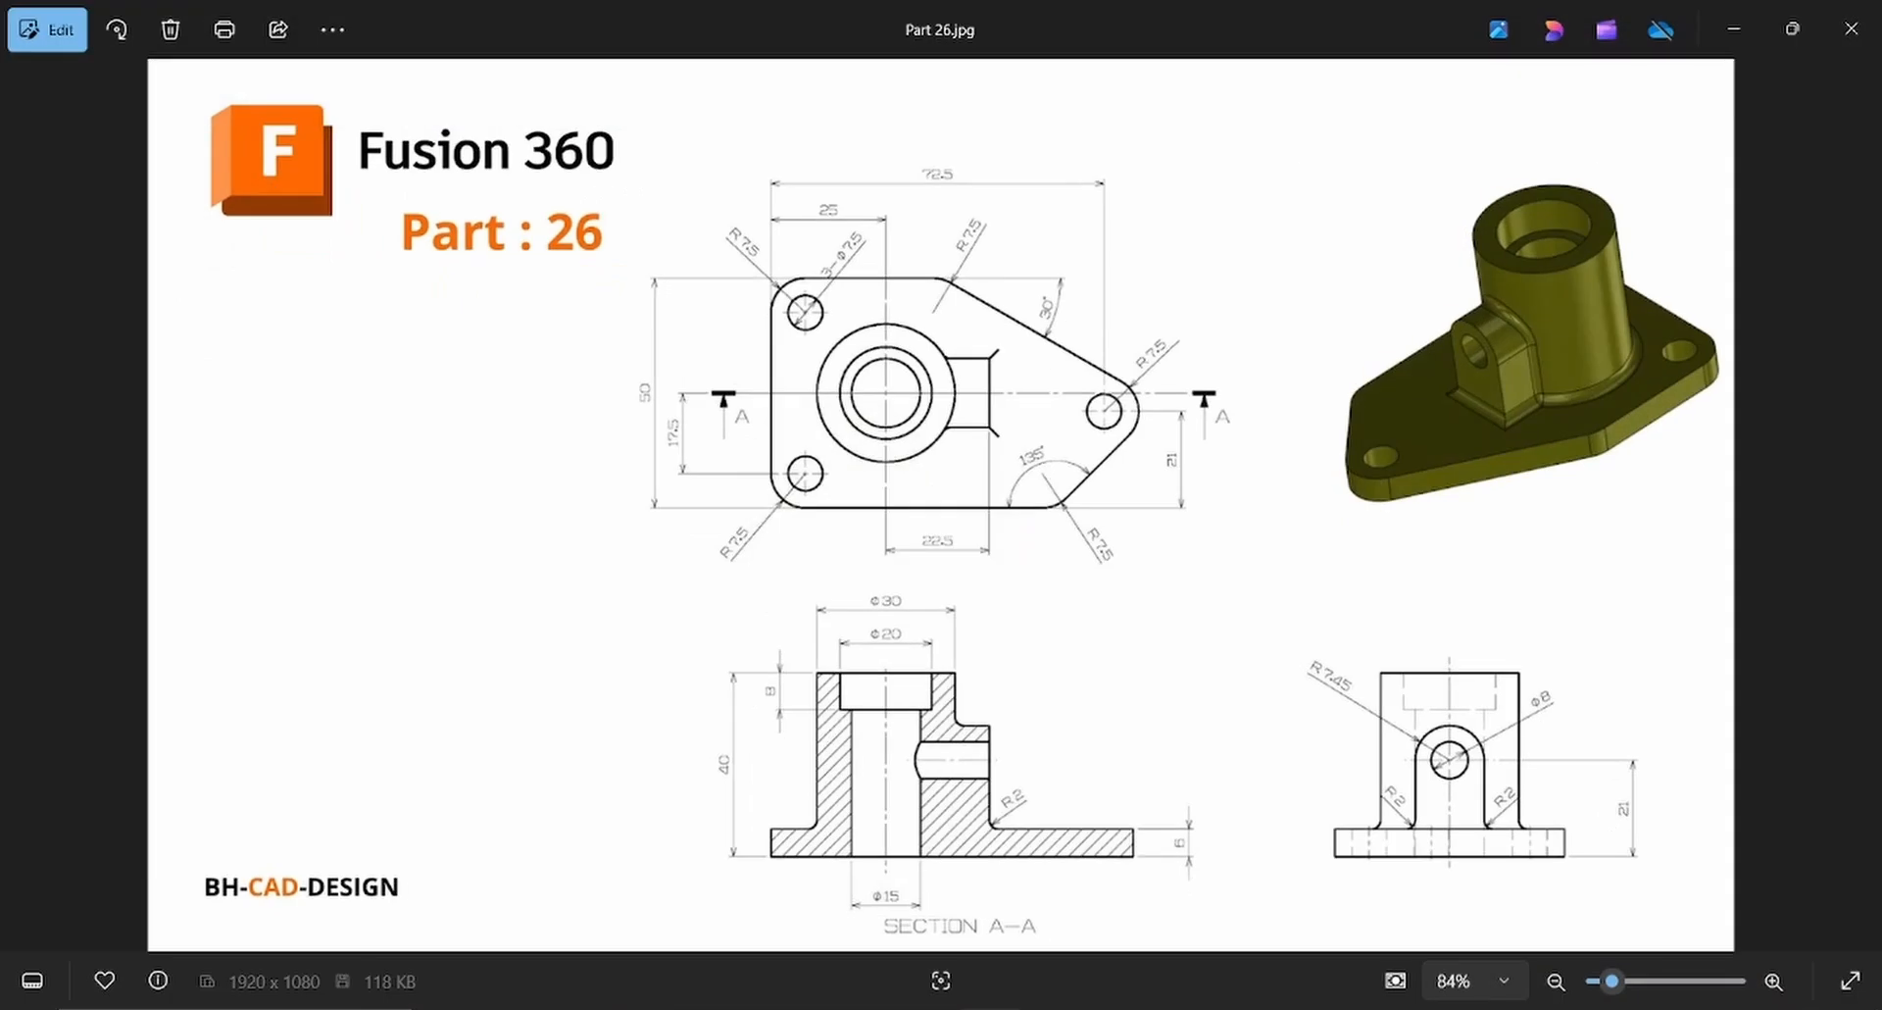
{"action": "key", "text": "alt+Tab"}
{"action": "left_click", "coordinate": [196, 121]}
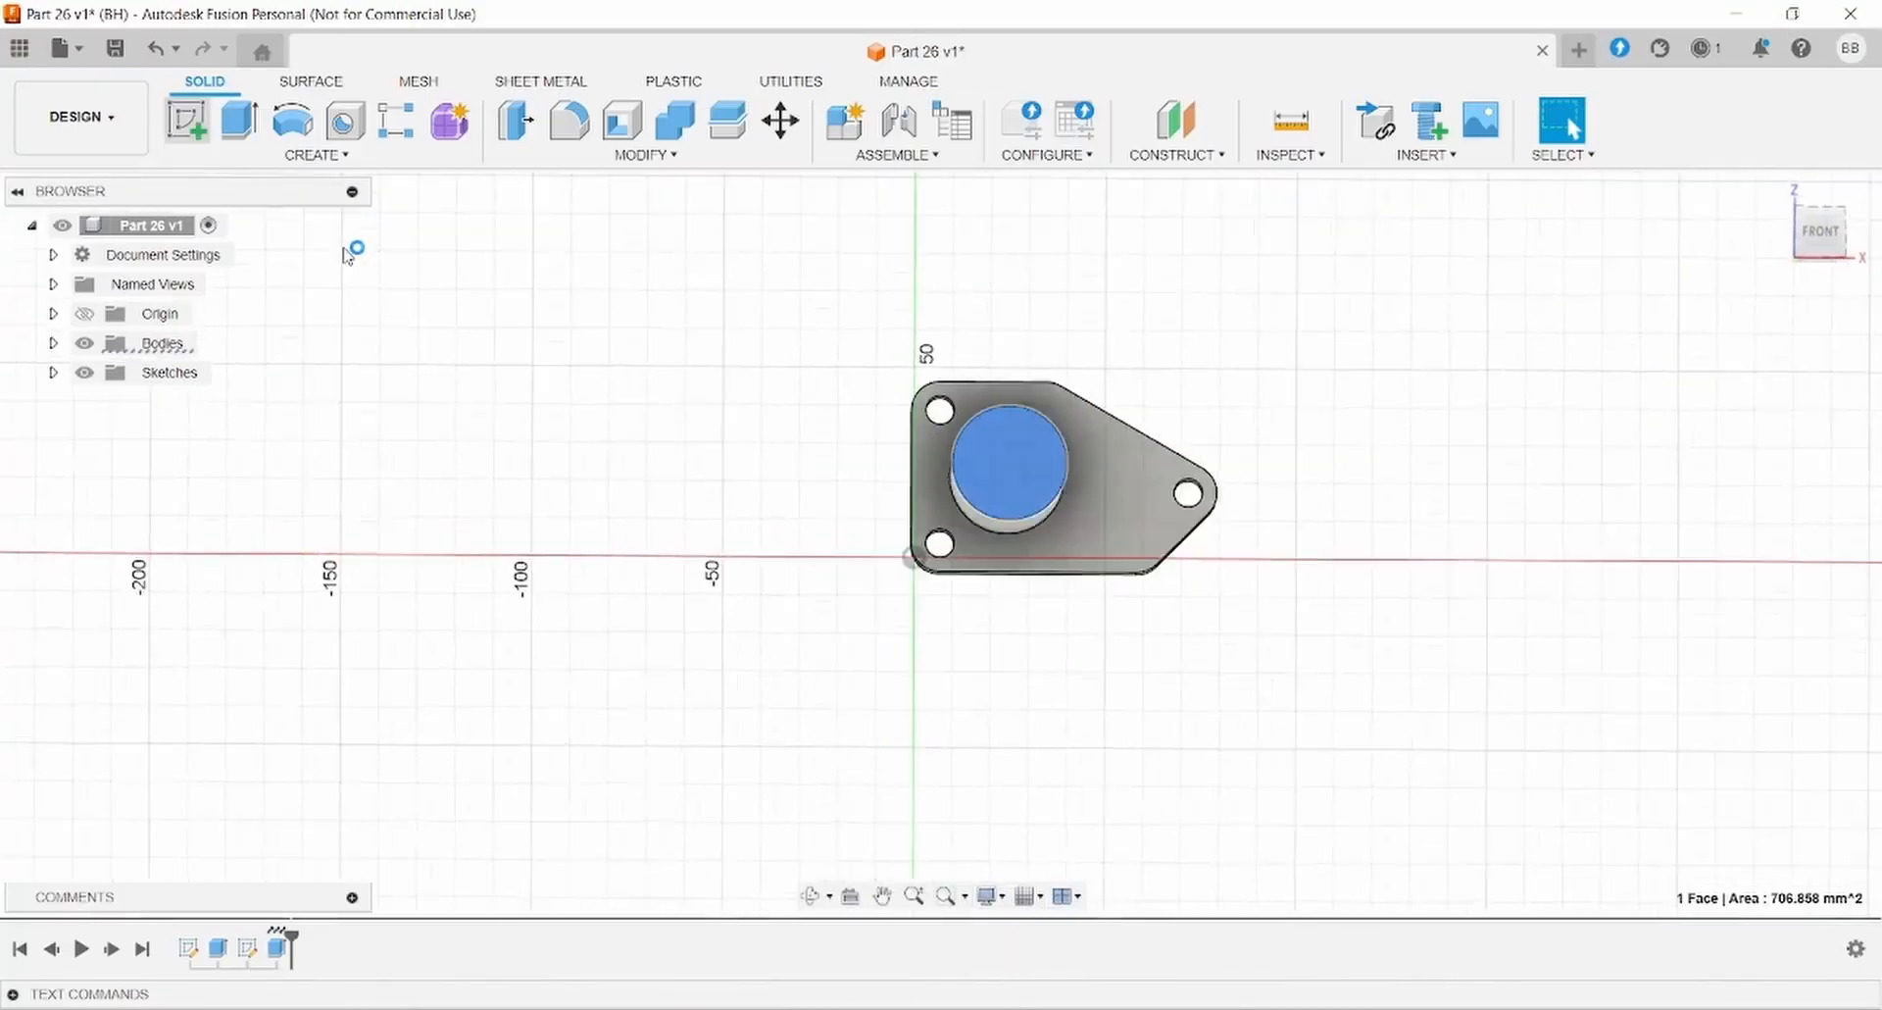
{"action": "key", "text": "c"}
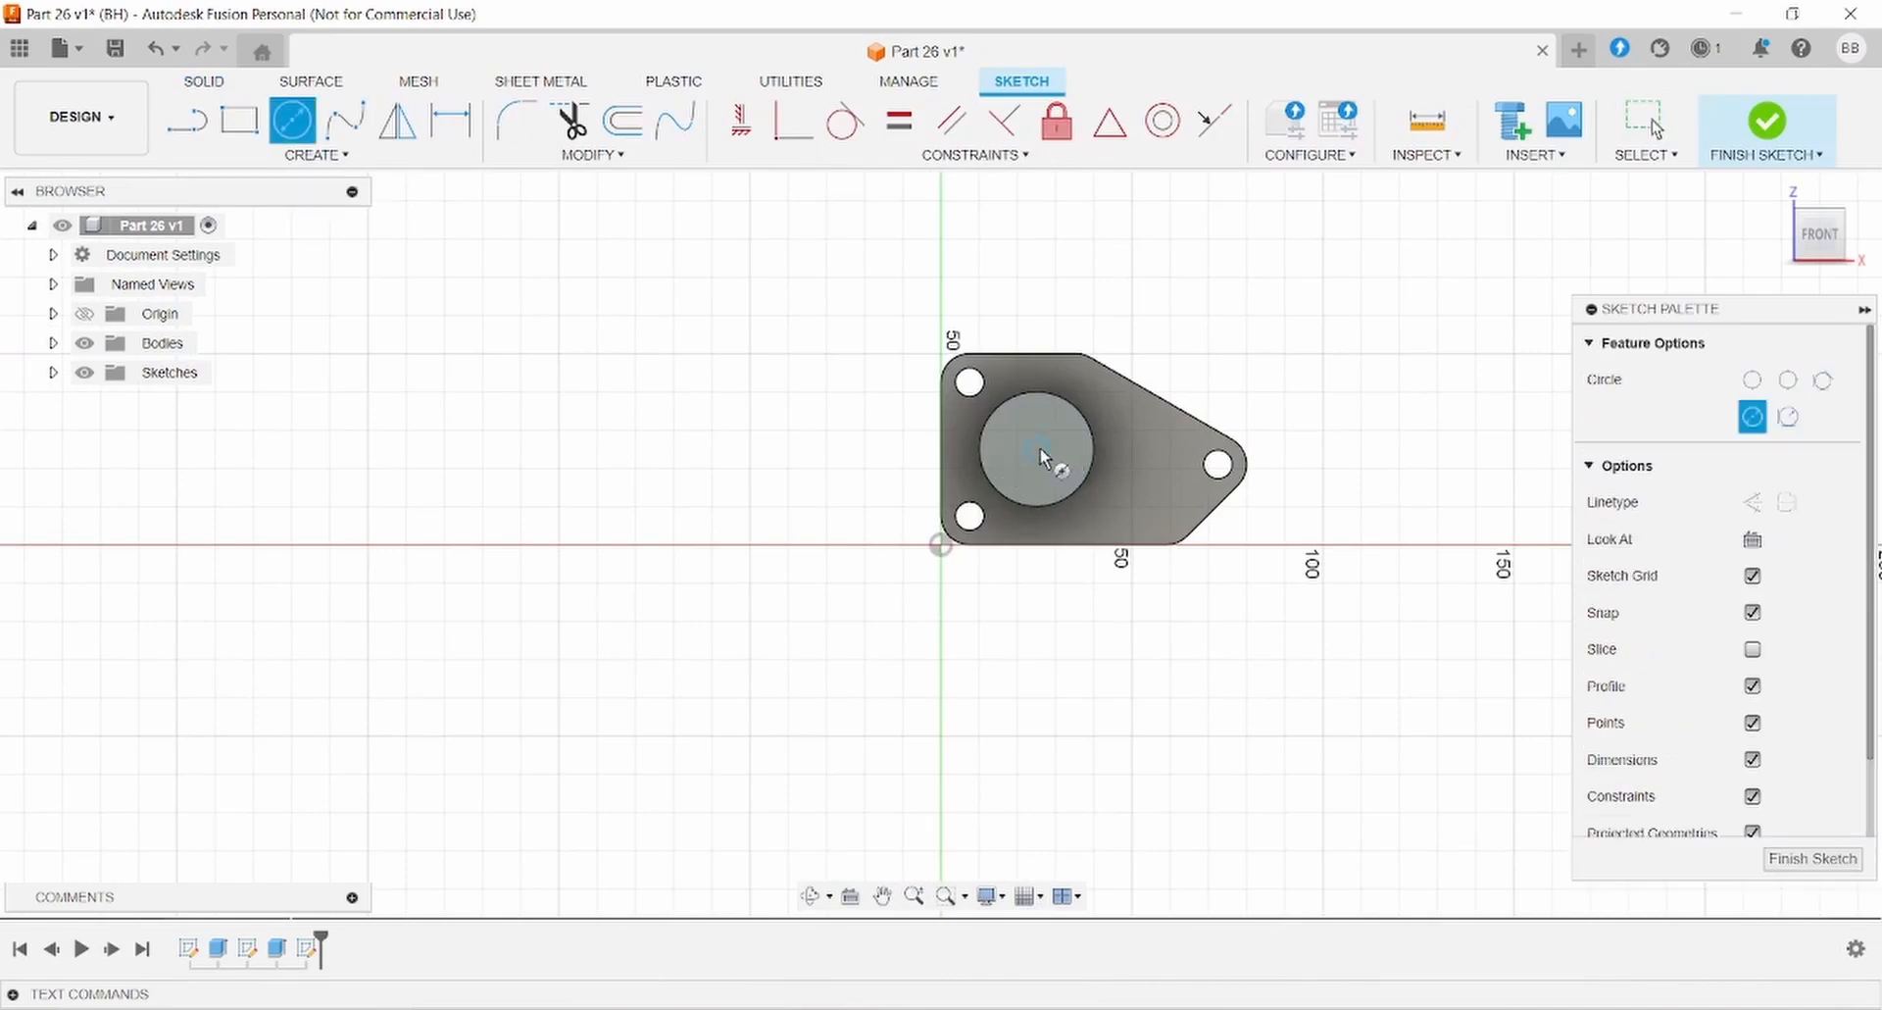
{"action": "left_click", "coordinate": [1037, 449]}
{"action": "type", "text": "20"}
{"action": "key", "text": "Return"}
{"action": "key", "text": "Escape"}
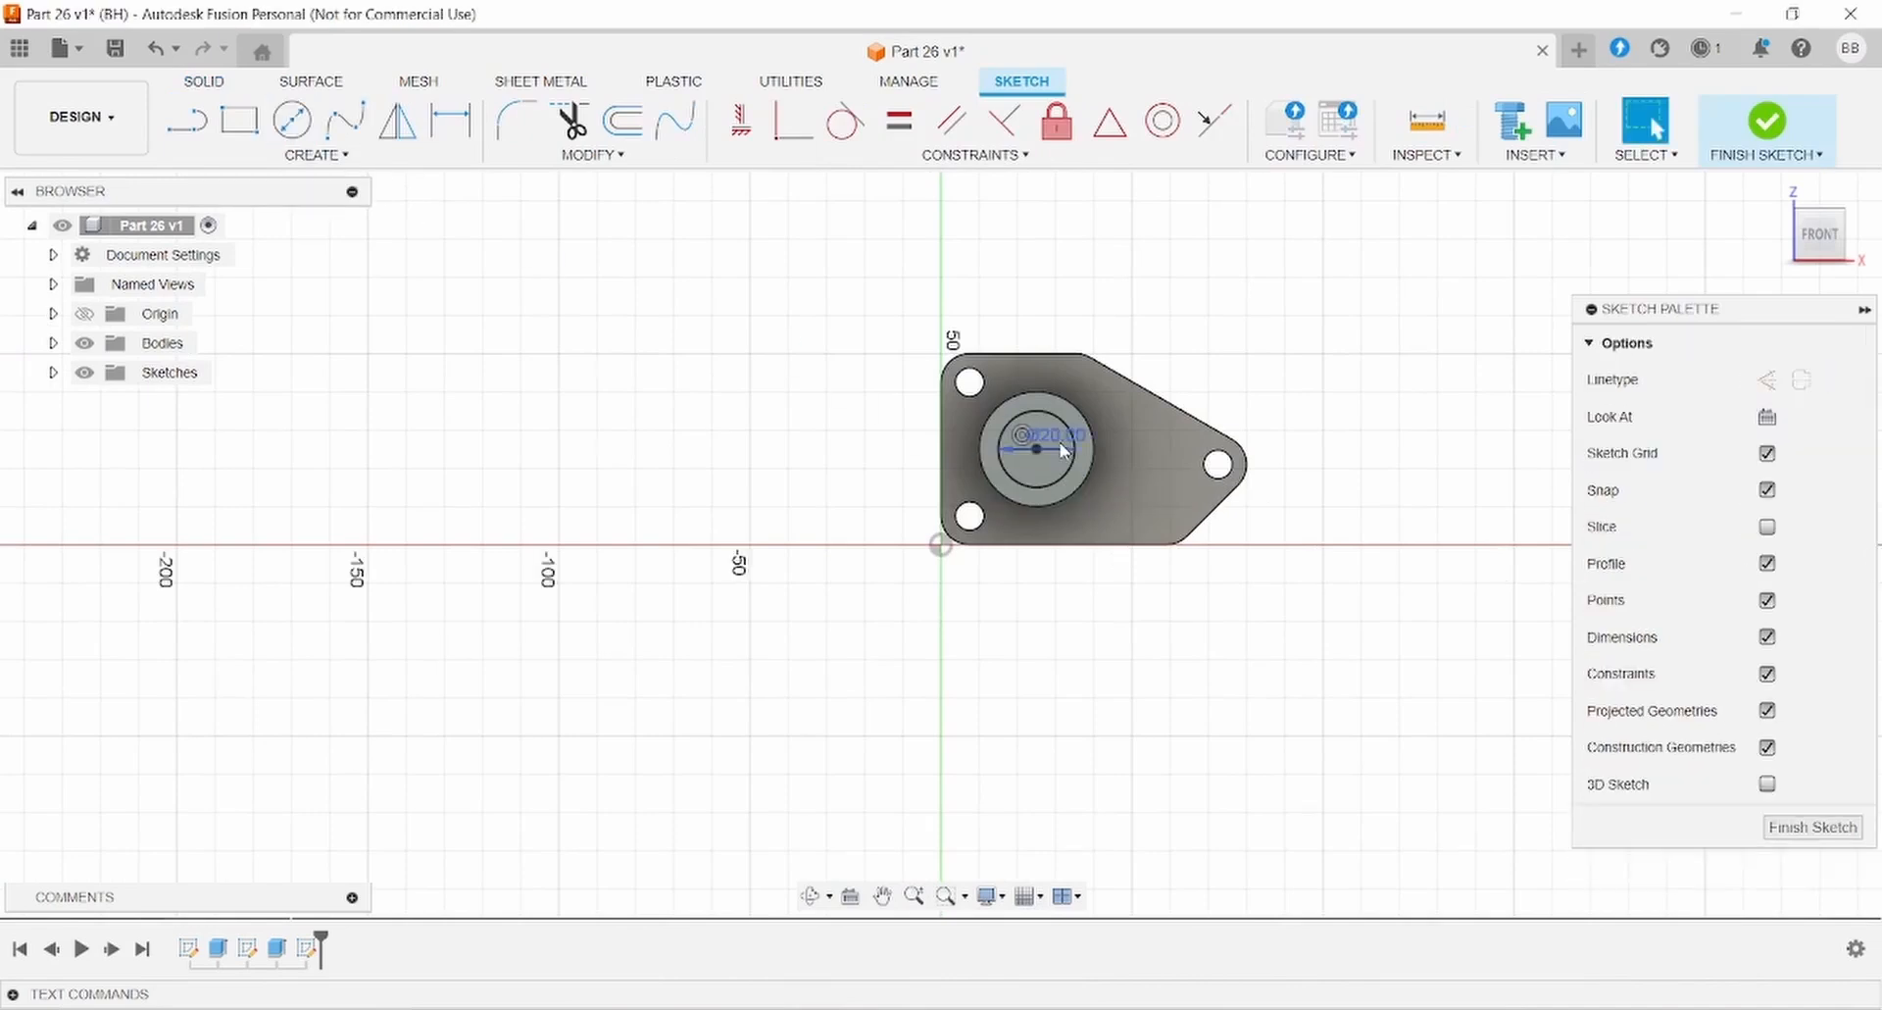
Extrude the 20 mm circle as a cut with a distance of -8 mm to form the boss's counterbore.
{"action": "left_click", "coordinate": [204, 80]}
{"action": "left_click", "coordinate": [239, 121]}
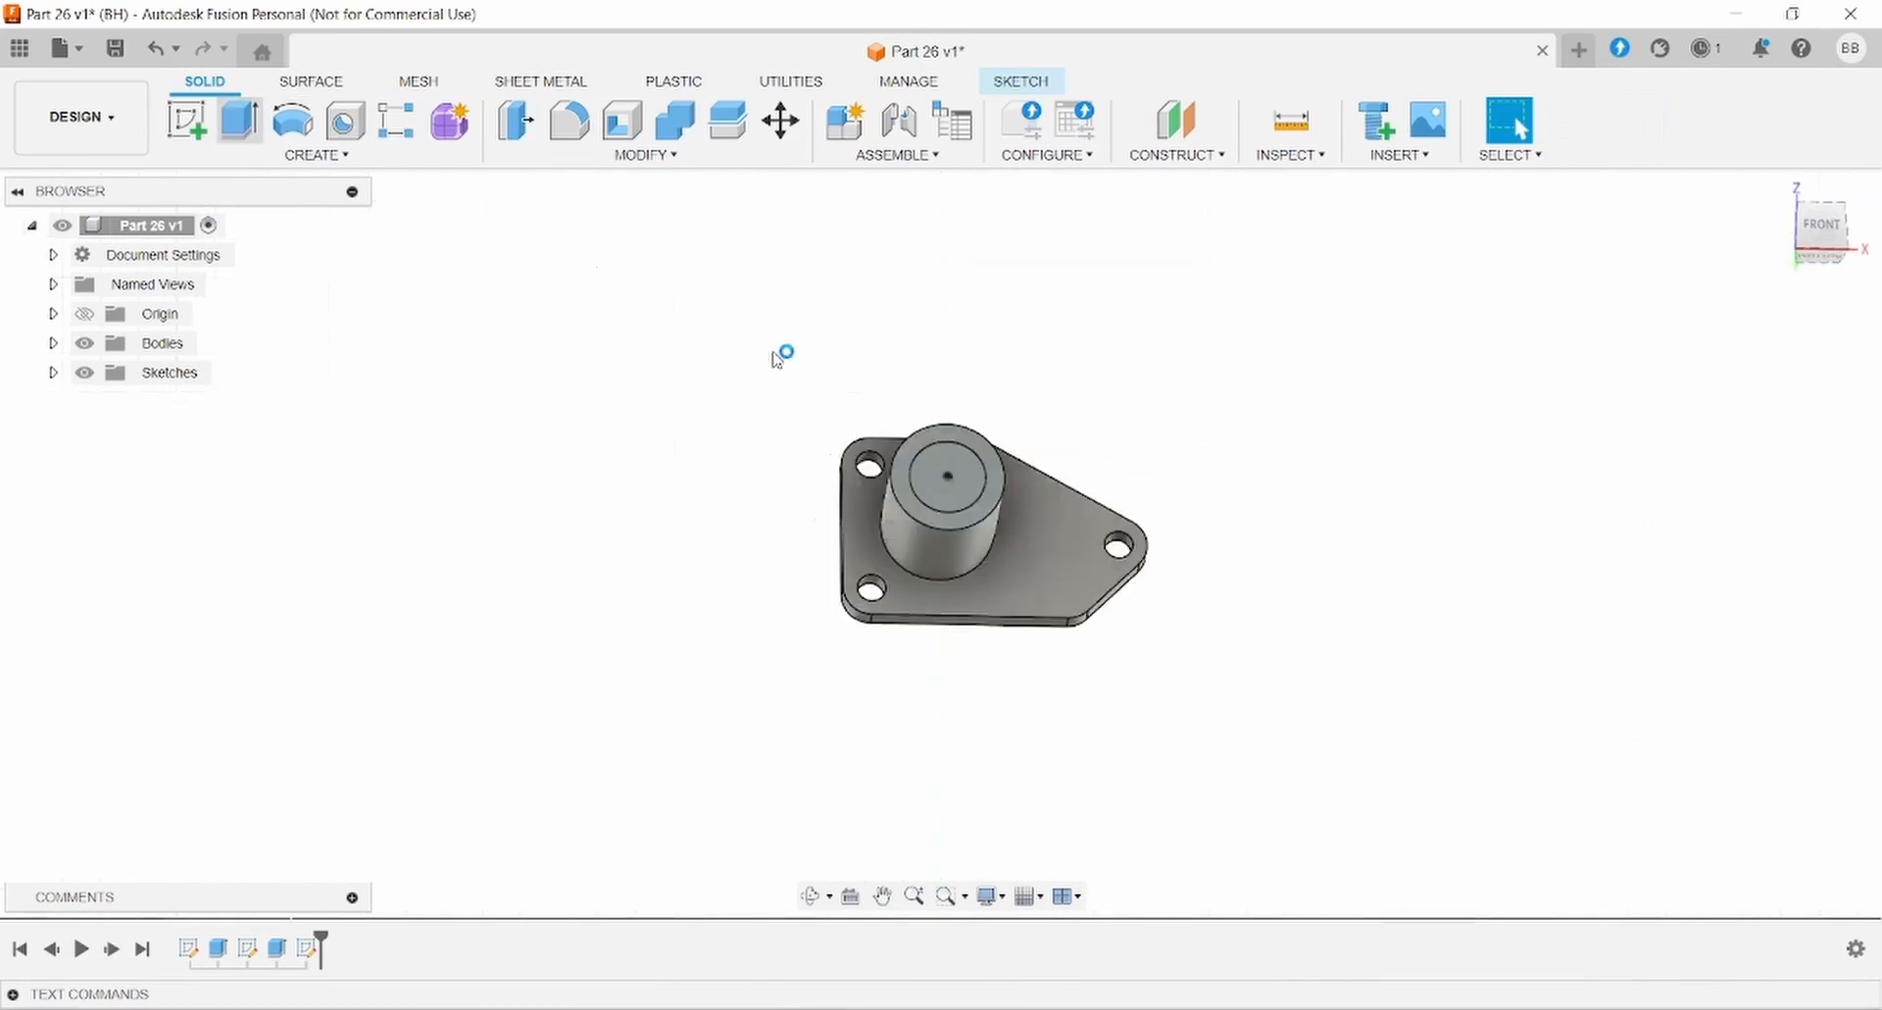
{"action": "left_click", "coordinate": [900, 465]}
{"action": "left_click", "coordinate": [1710, 613]}
{"action": "left_click", "coordinate": [1717, 668]}
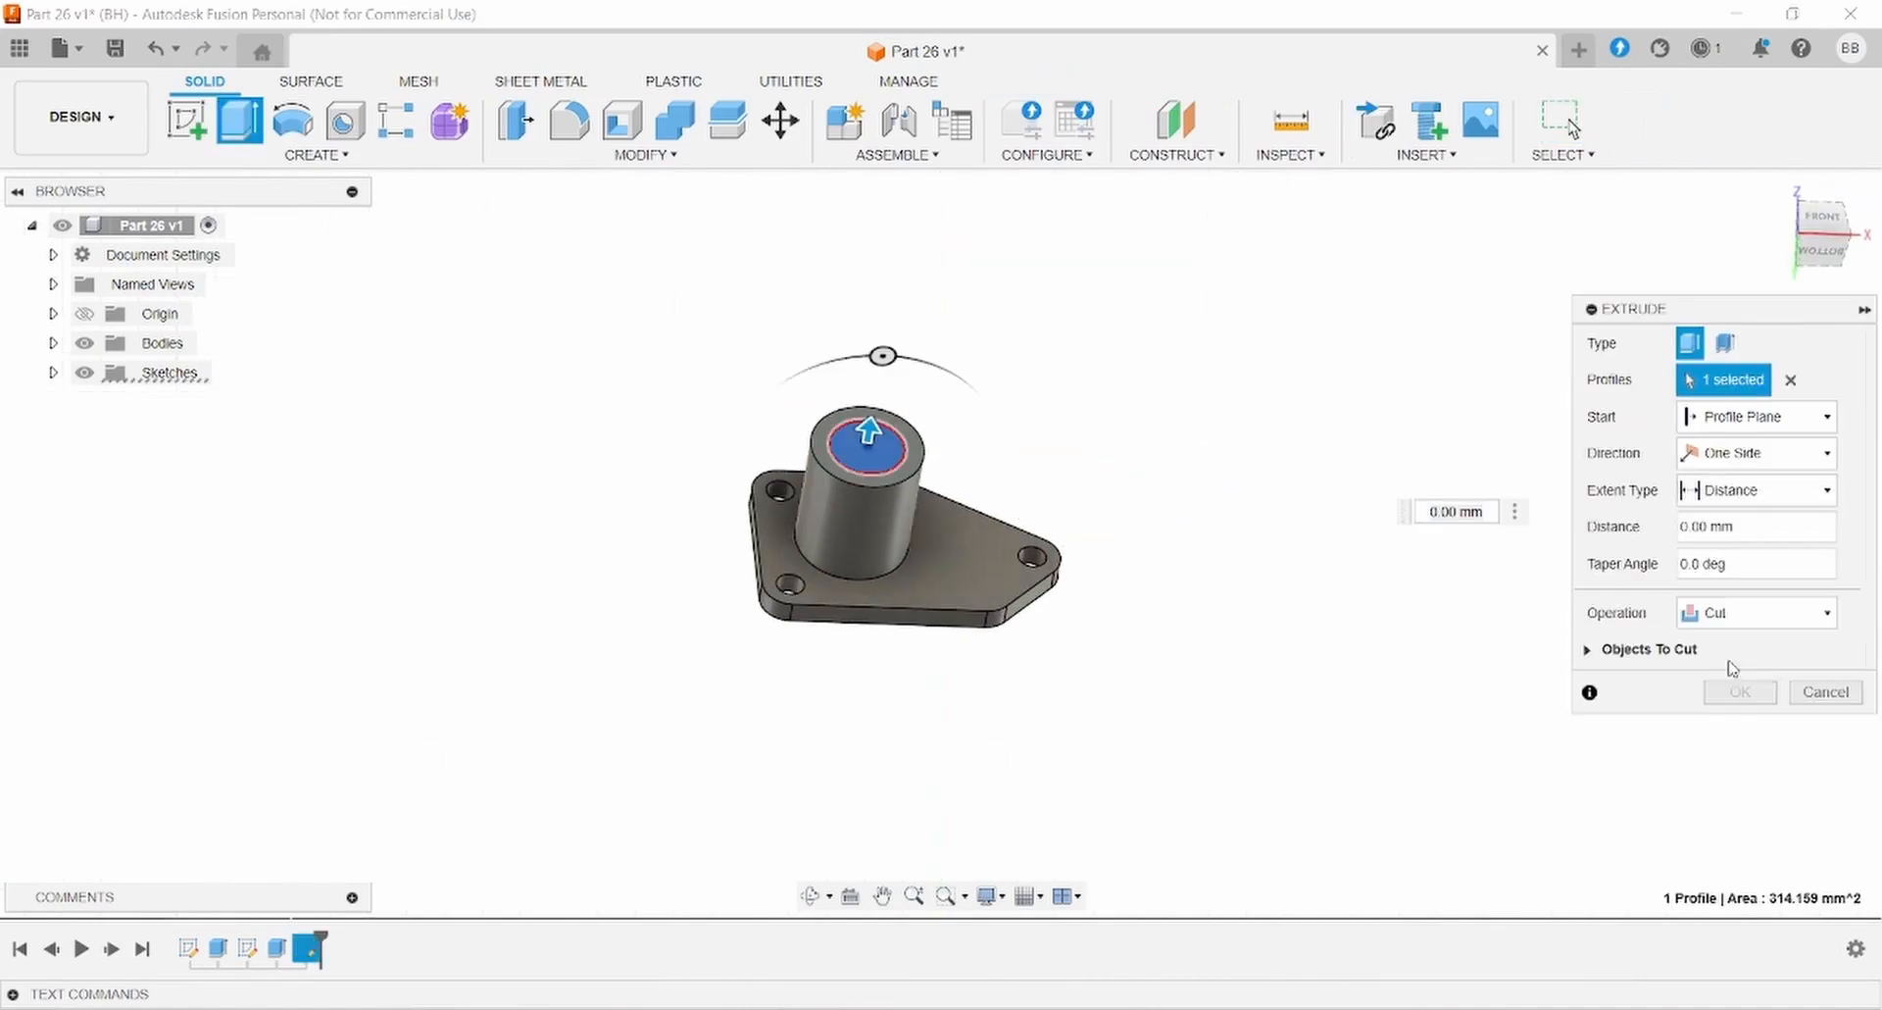
{"action": "left_click", "coordinate": [1758, 529]}
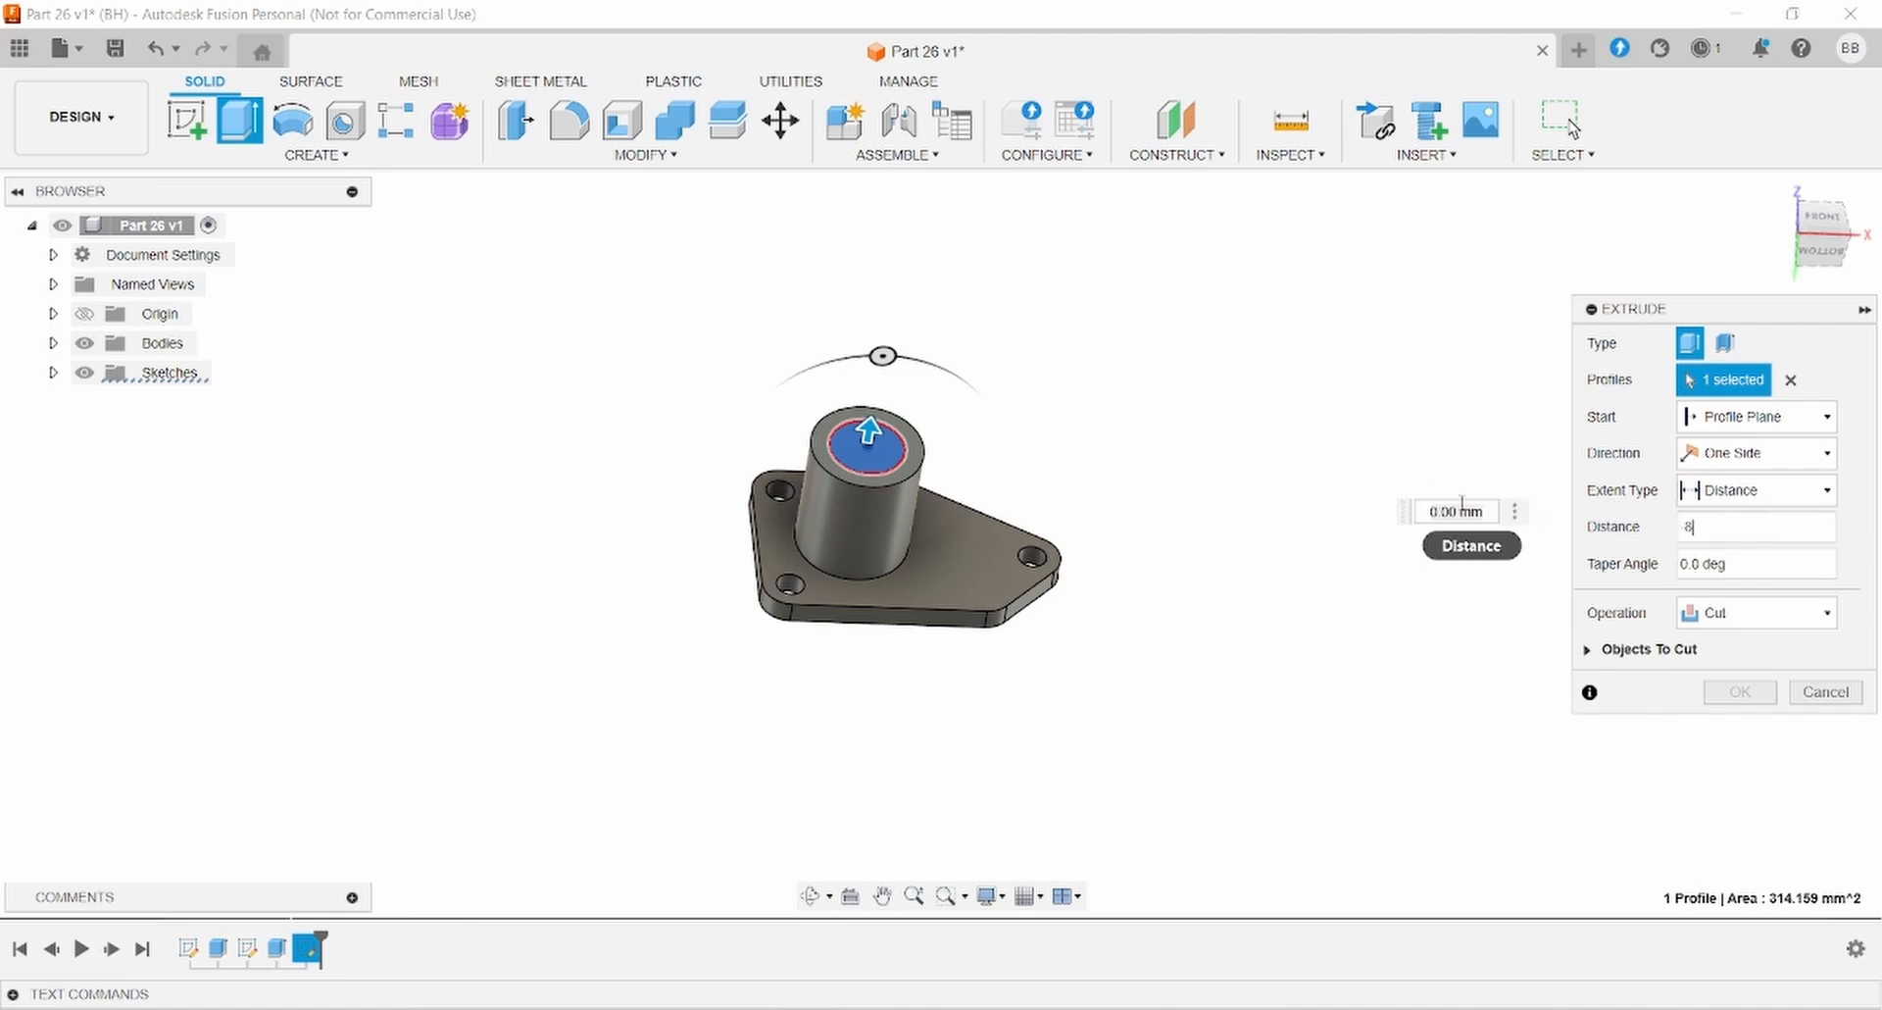
{"action": "type", "text": "-8"}
{"action": "left_click", "coordinate": [1740, 691]}
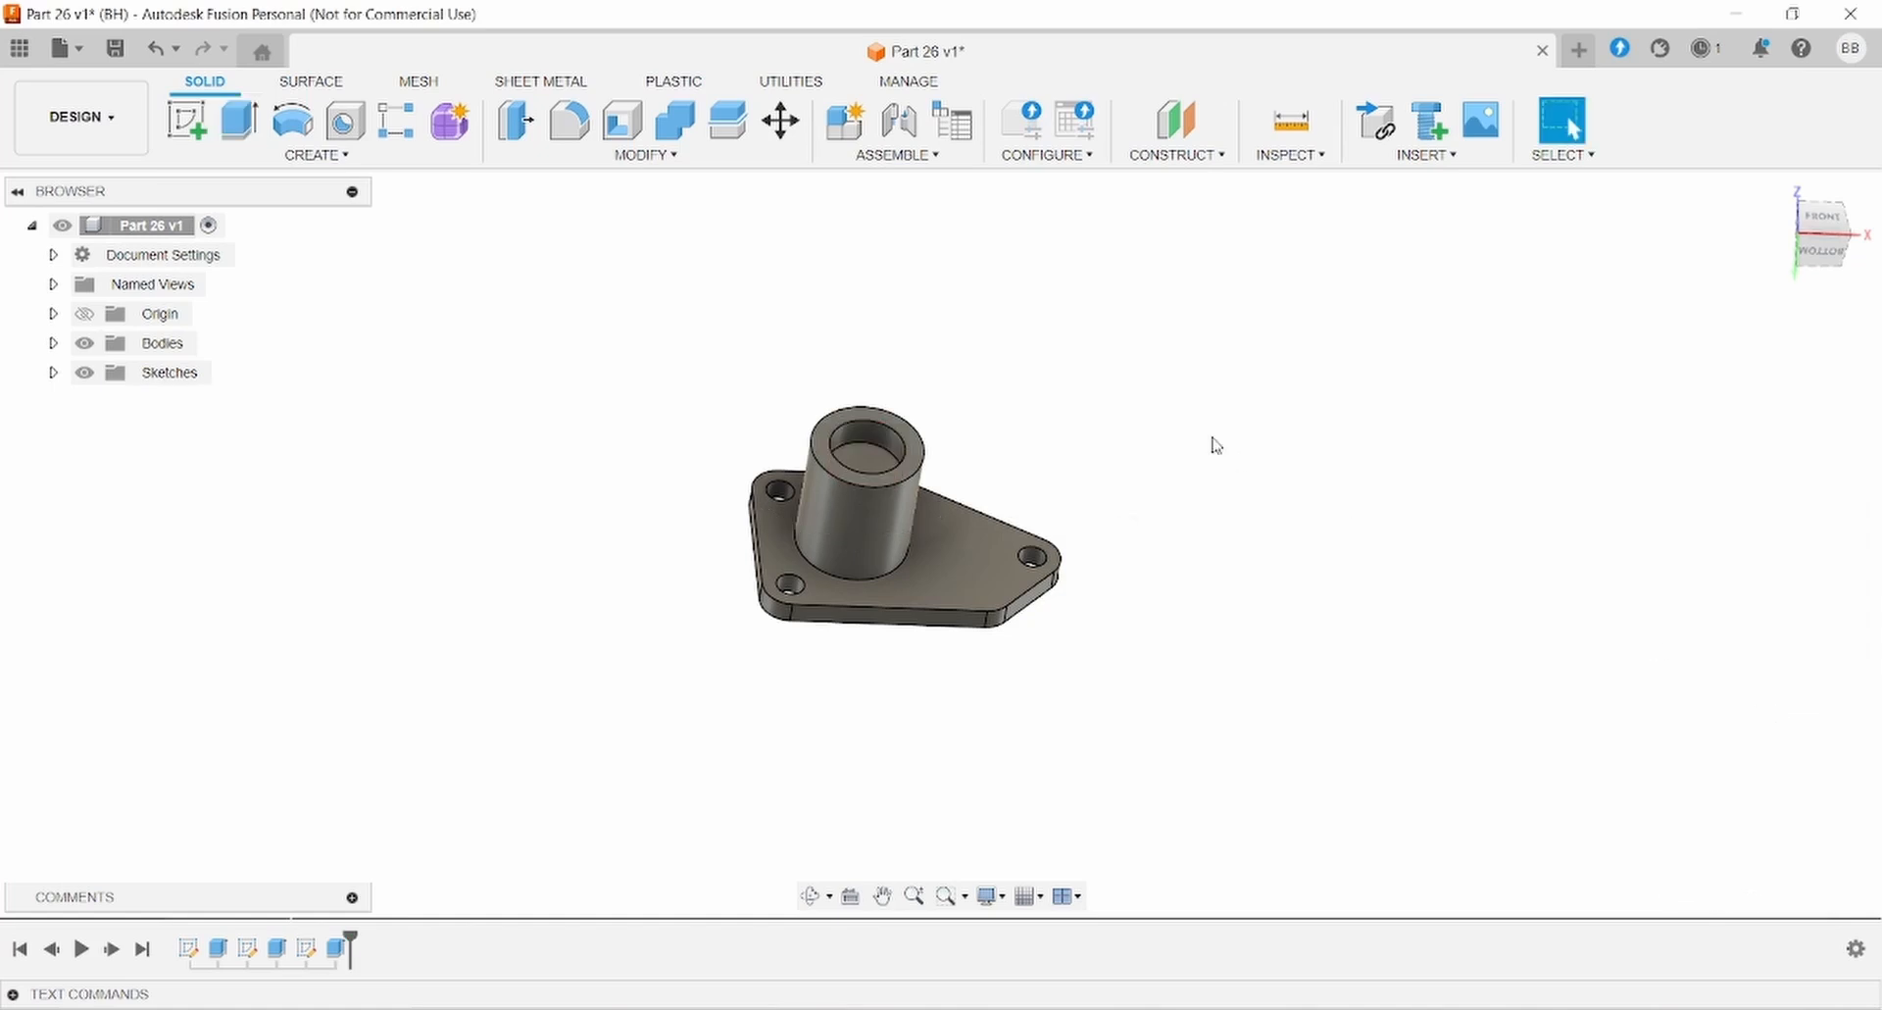
Start a sketch on the counterbore's floor, check the bore size in the reference drawing and draw a concentric 15 mm diameter circle.
{"action": "left_click", "coordinate": [879, 460]}
{"action": "left_click", "coordinate": [187, 119]}
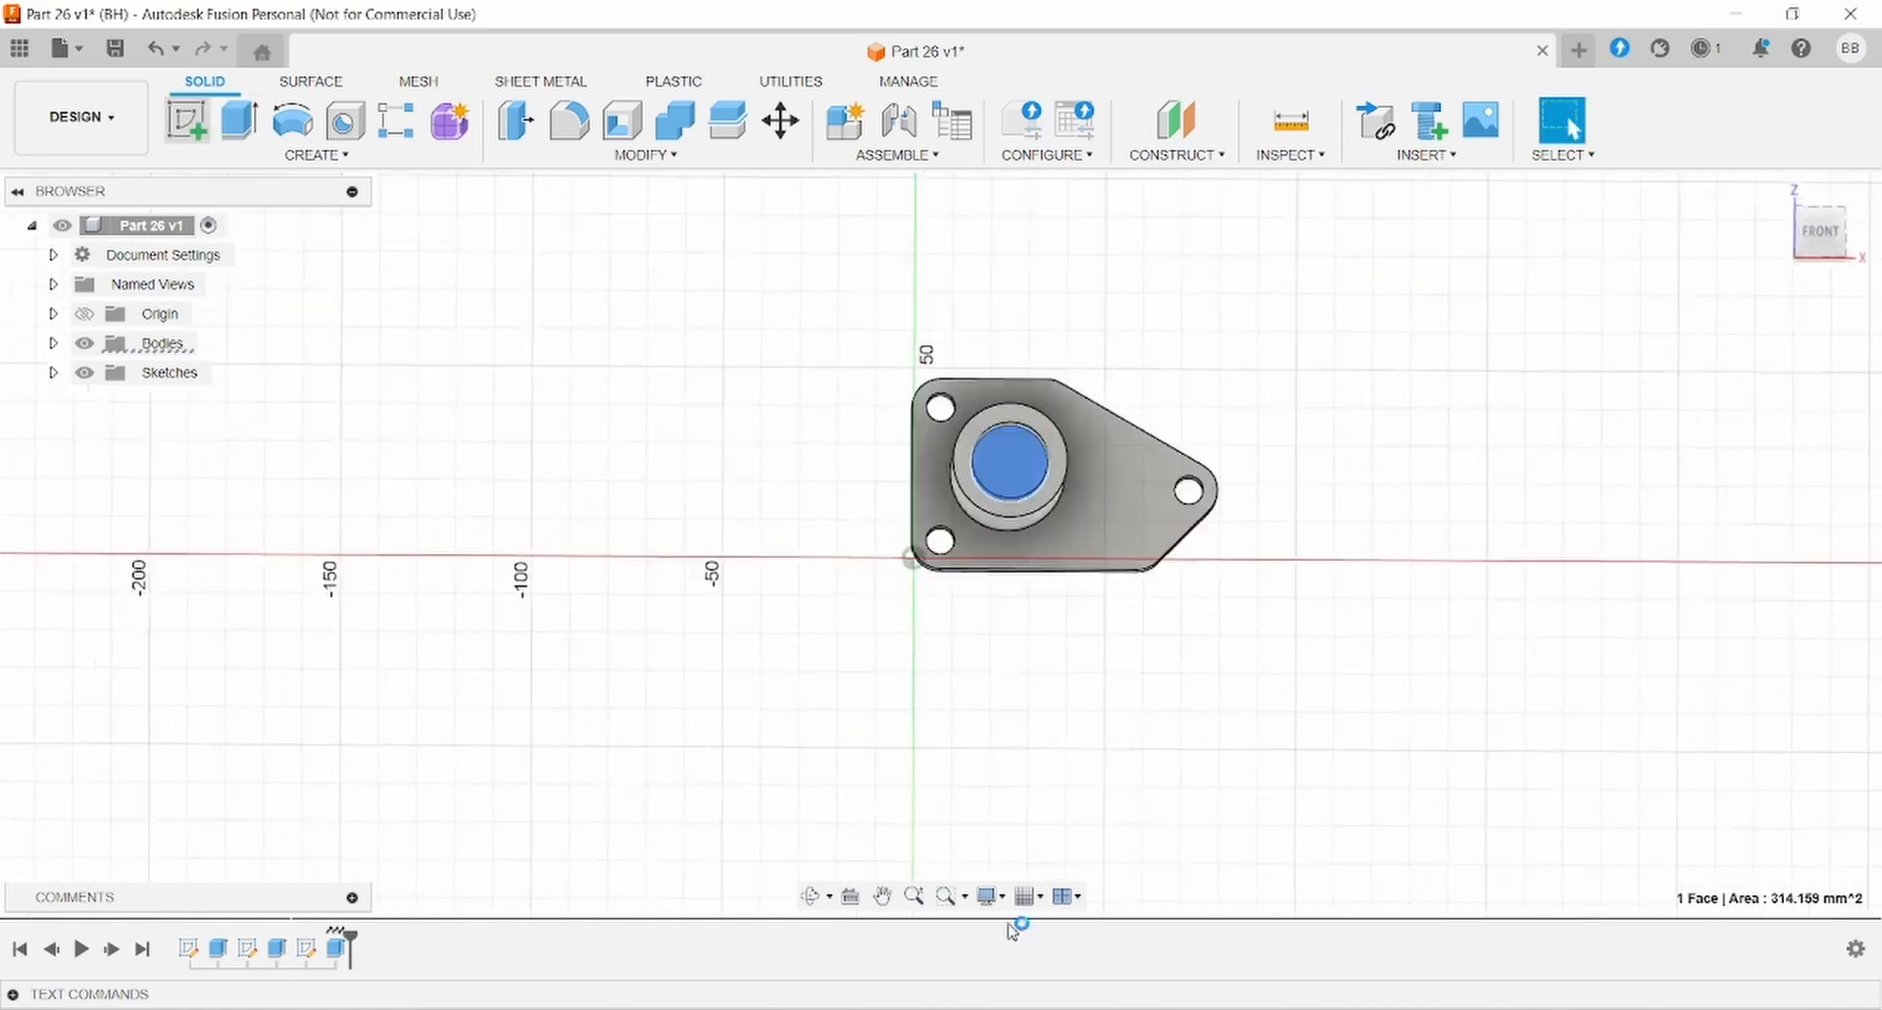
{"action": "key", "text": "alt+Tab"}
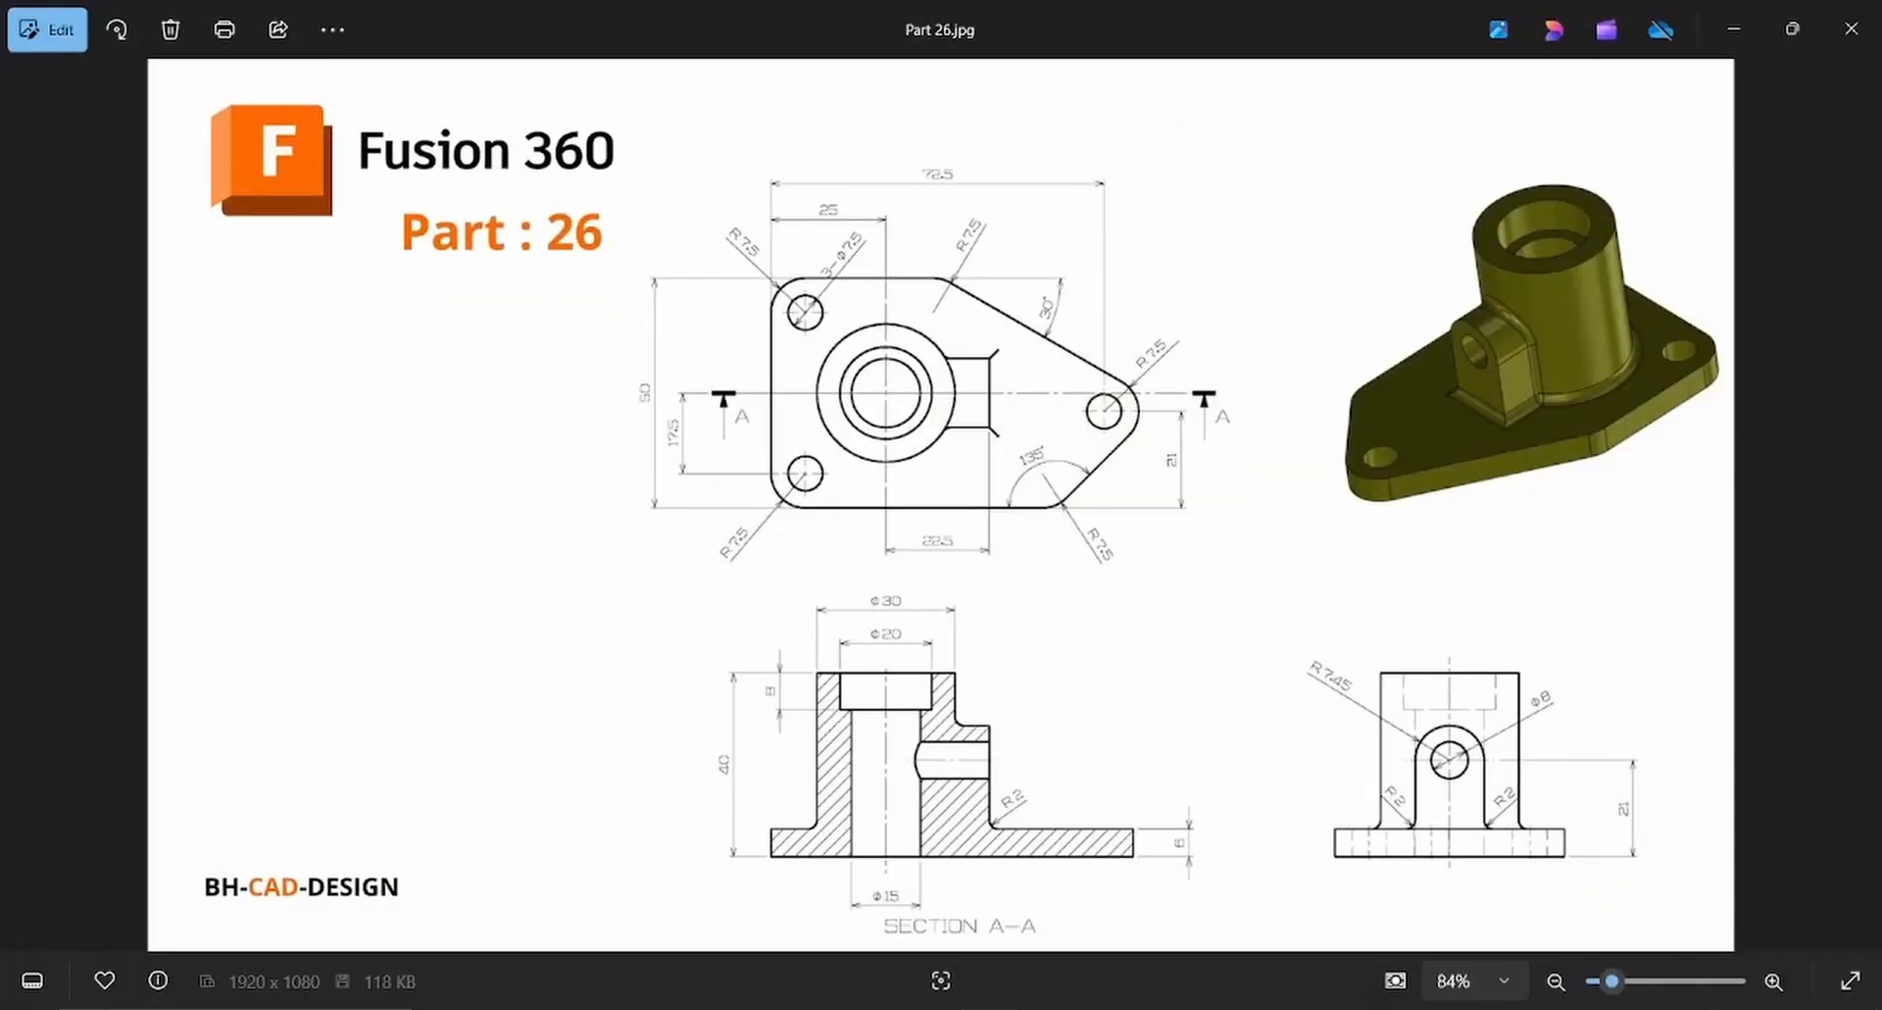
{"action": "key", "text": "alt+Tab"}
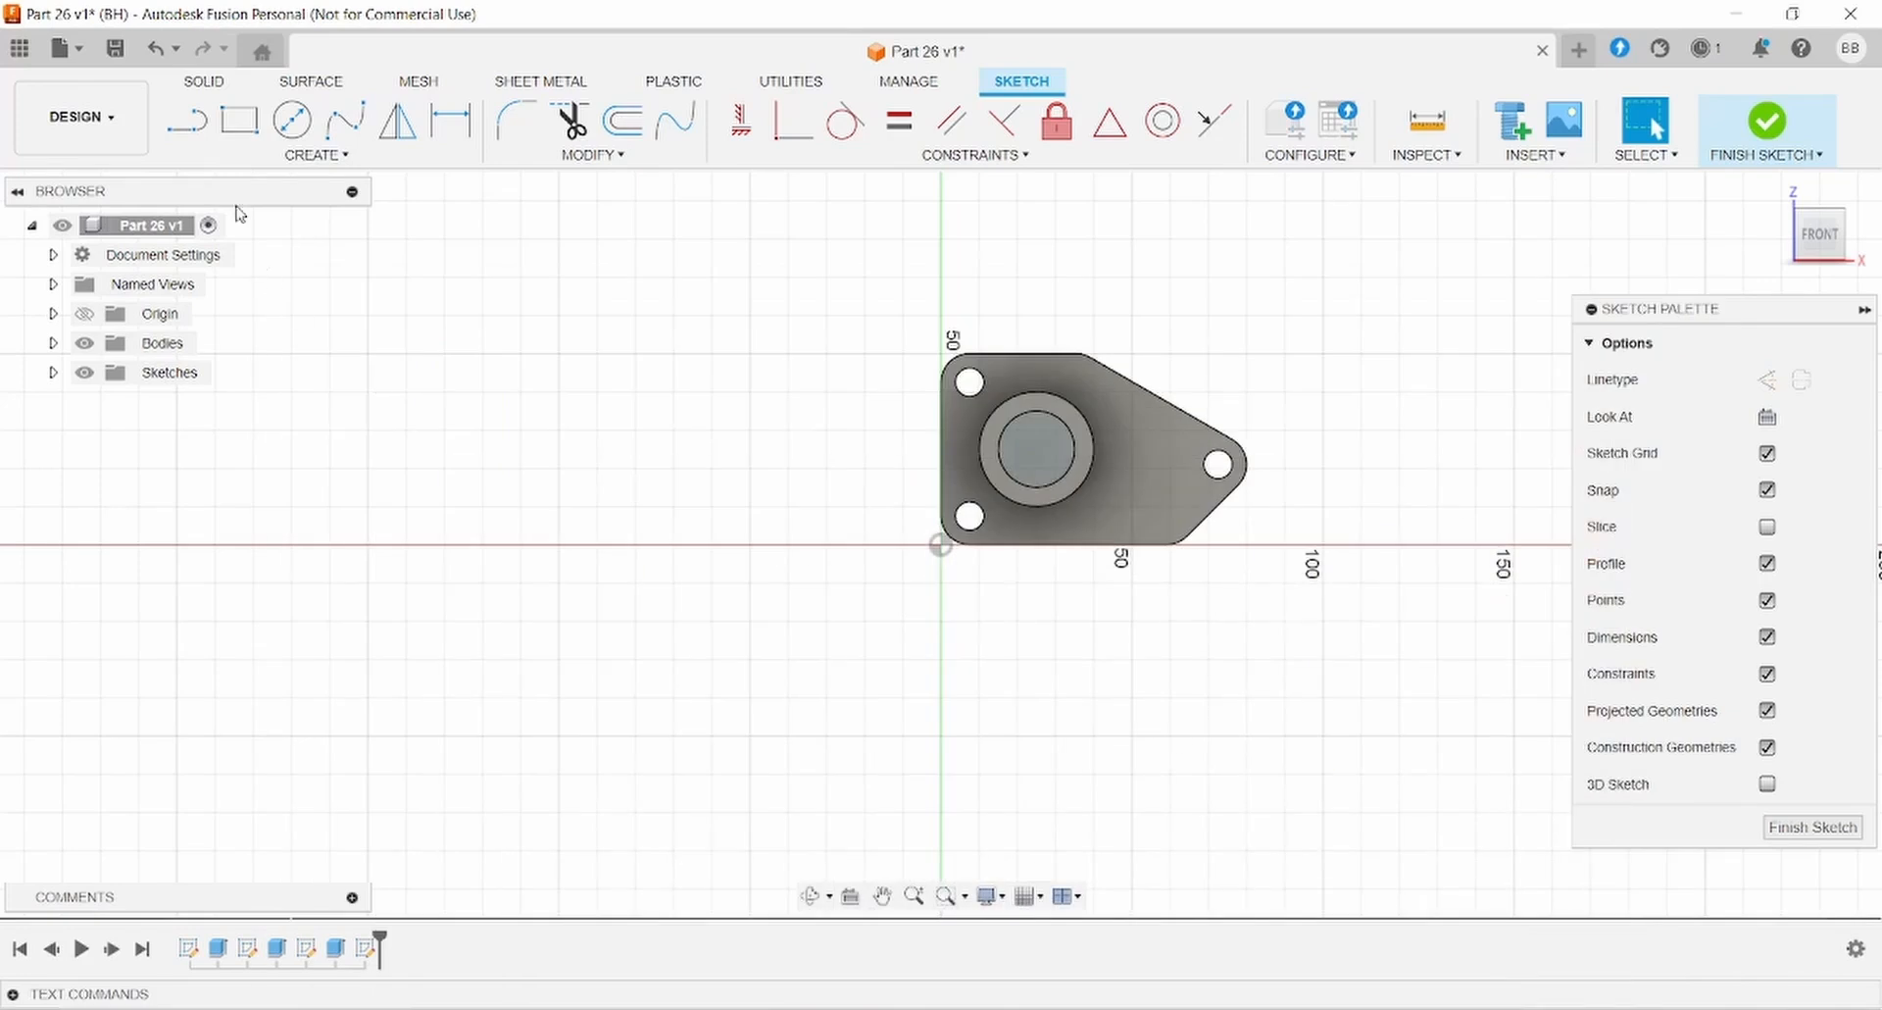
{"action": "left_click", "coordinate": [292, 120]}
{"action": "left_click", "coordinate": [1036, 448]}
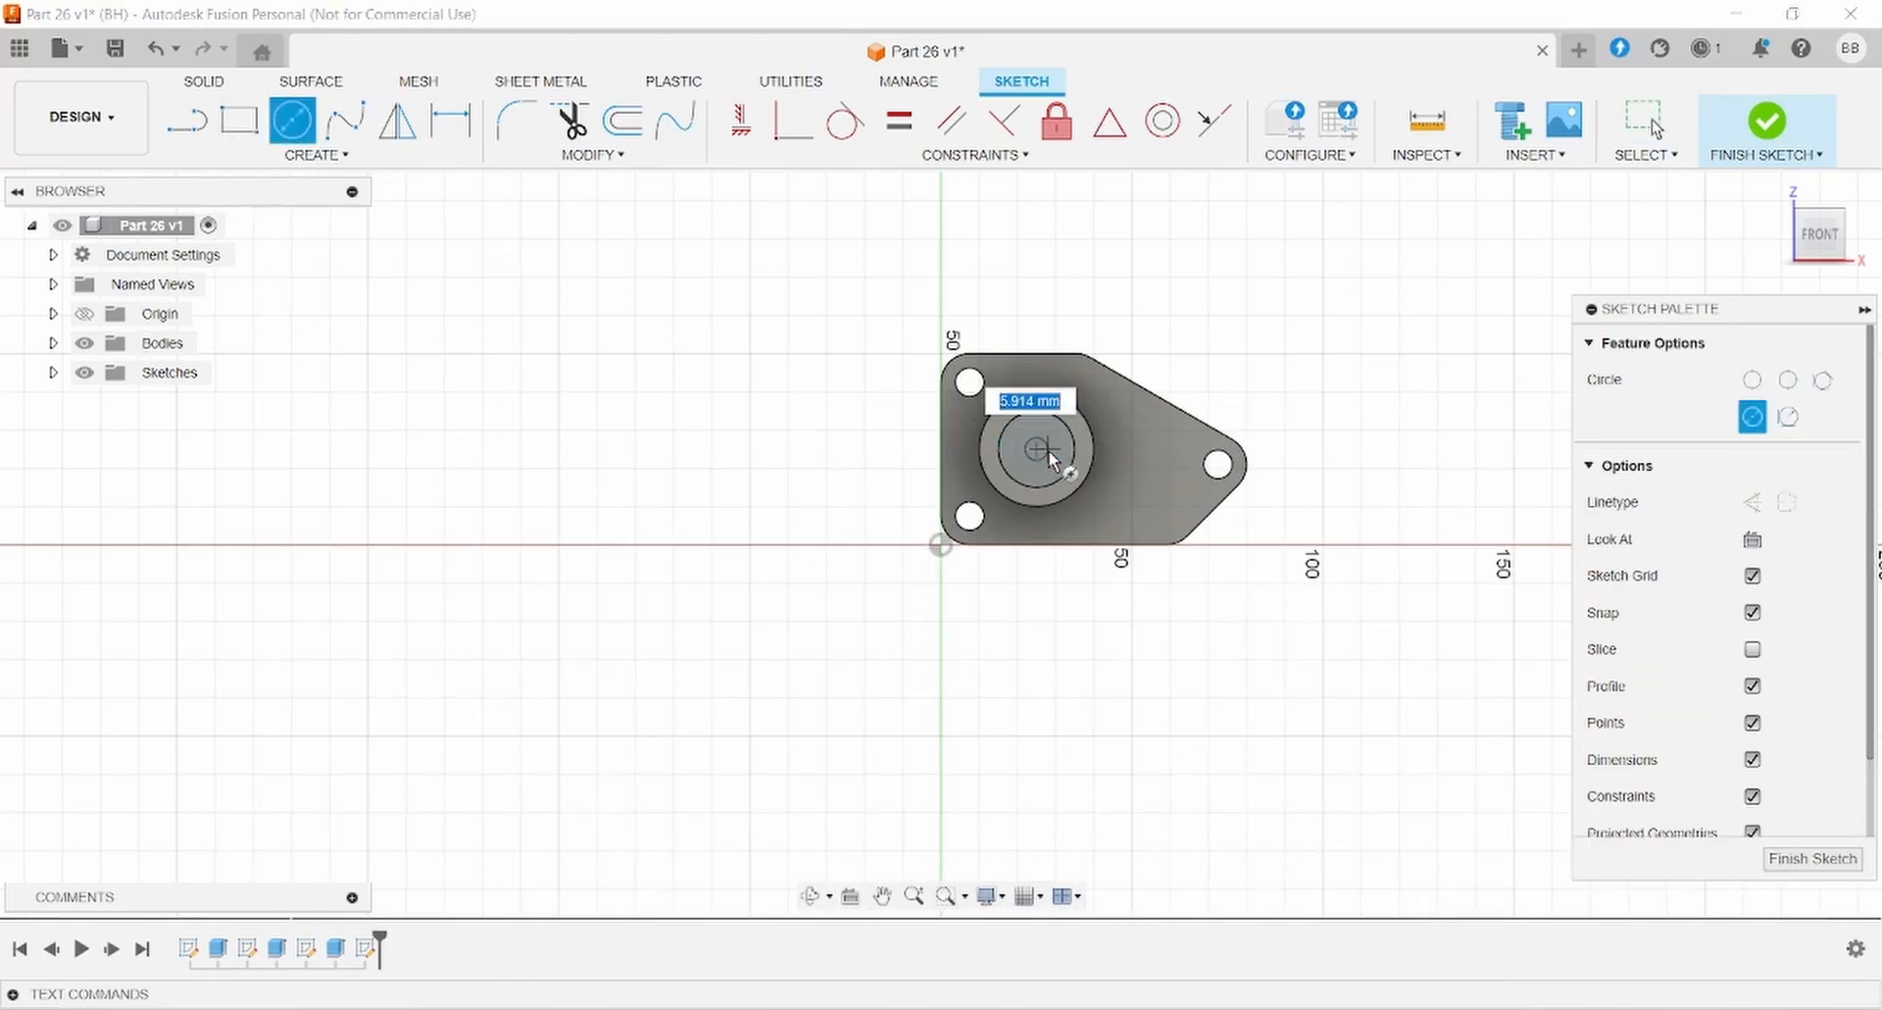
{"action": "type", "text": "15"}
{"action": "key", "text": "Return"}
{"action": "key", "text": "Escape"}
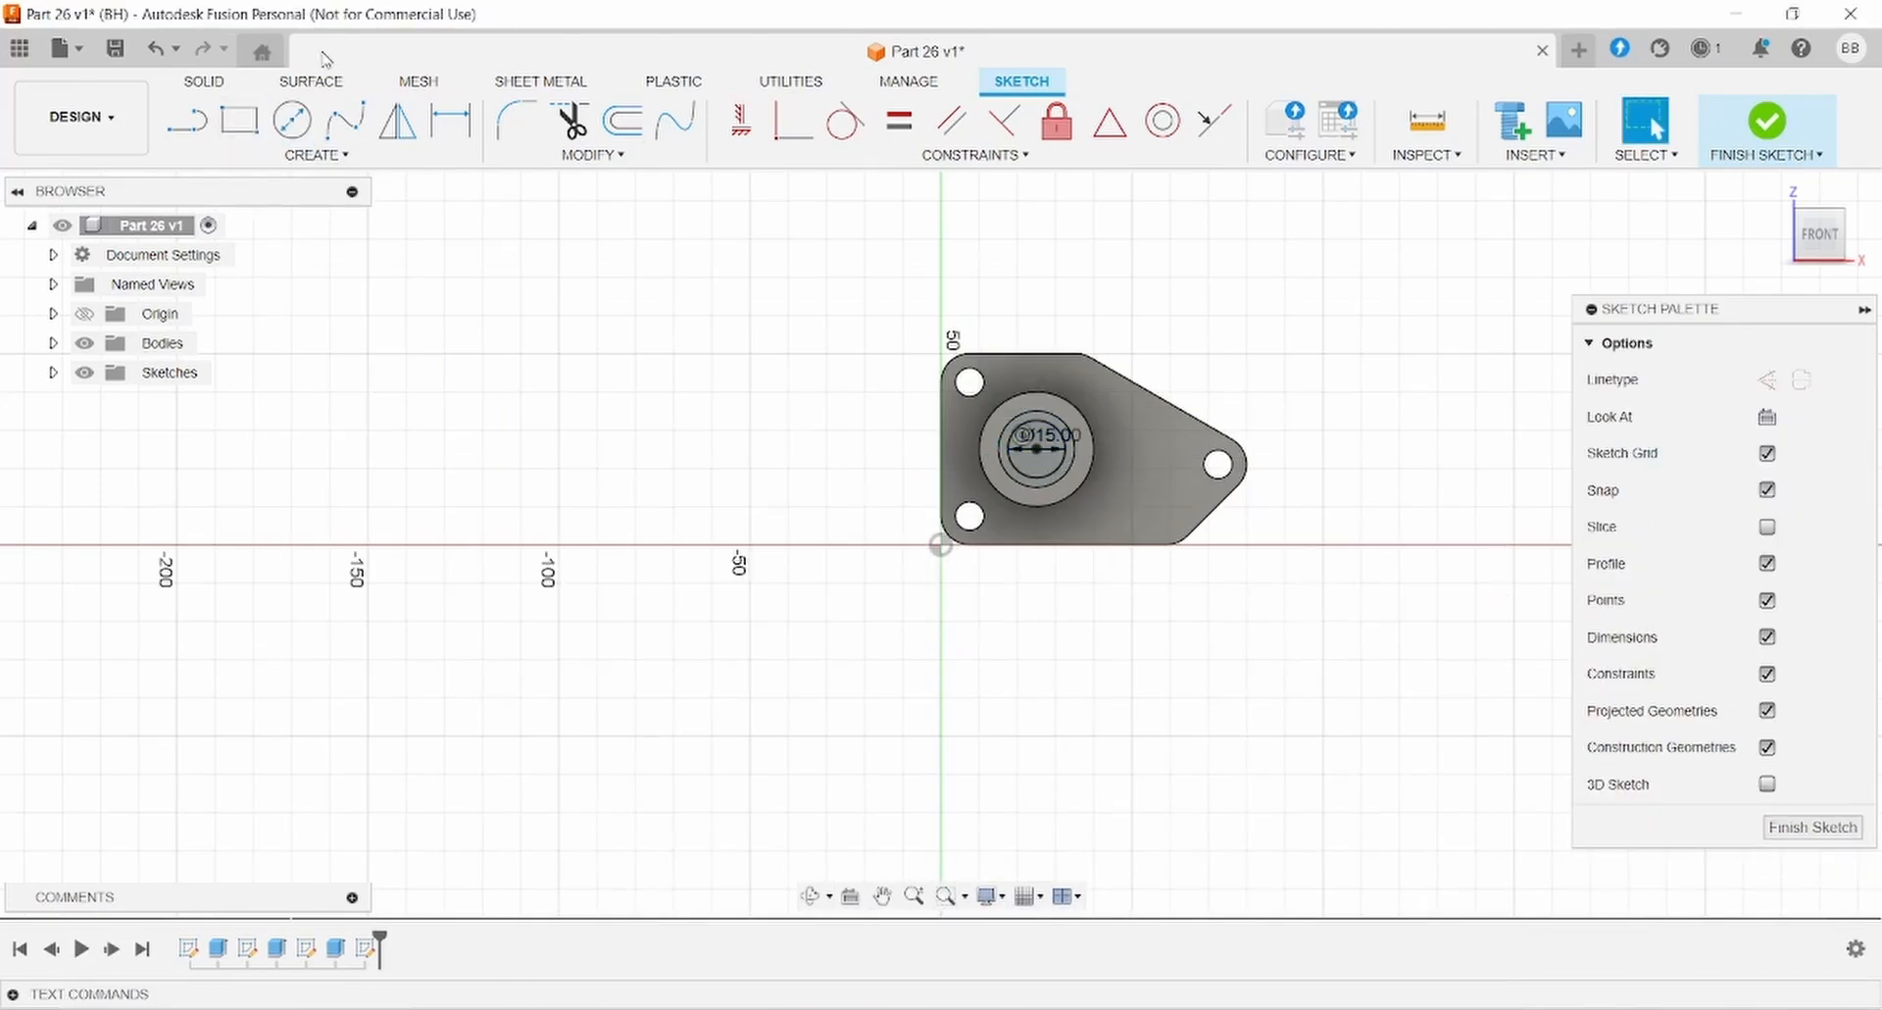
Extrude the 15 mm circle as a cut with extent All, flipped down through the boss and plate, to form the through bore.
{"action": "left_click", "coordinate": [205, 81]}
{"action": "left_click", "coordinate": [240, 120]}
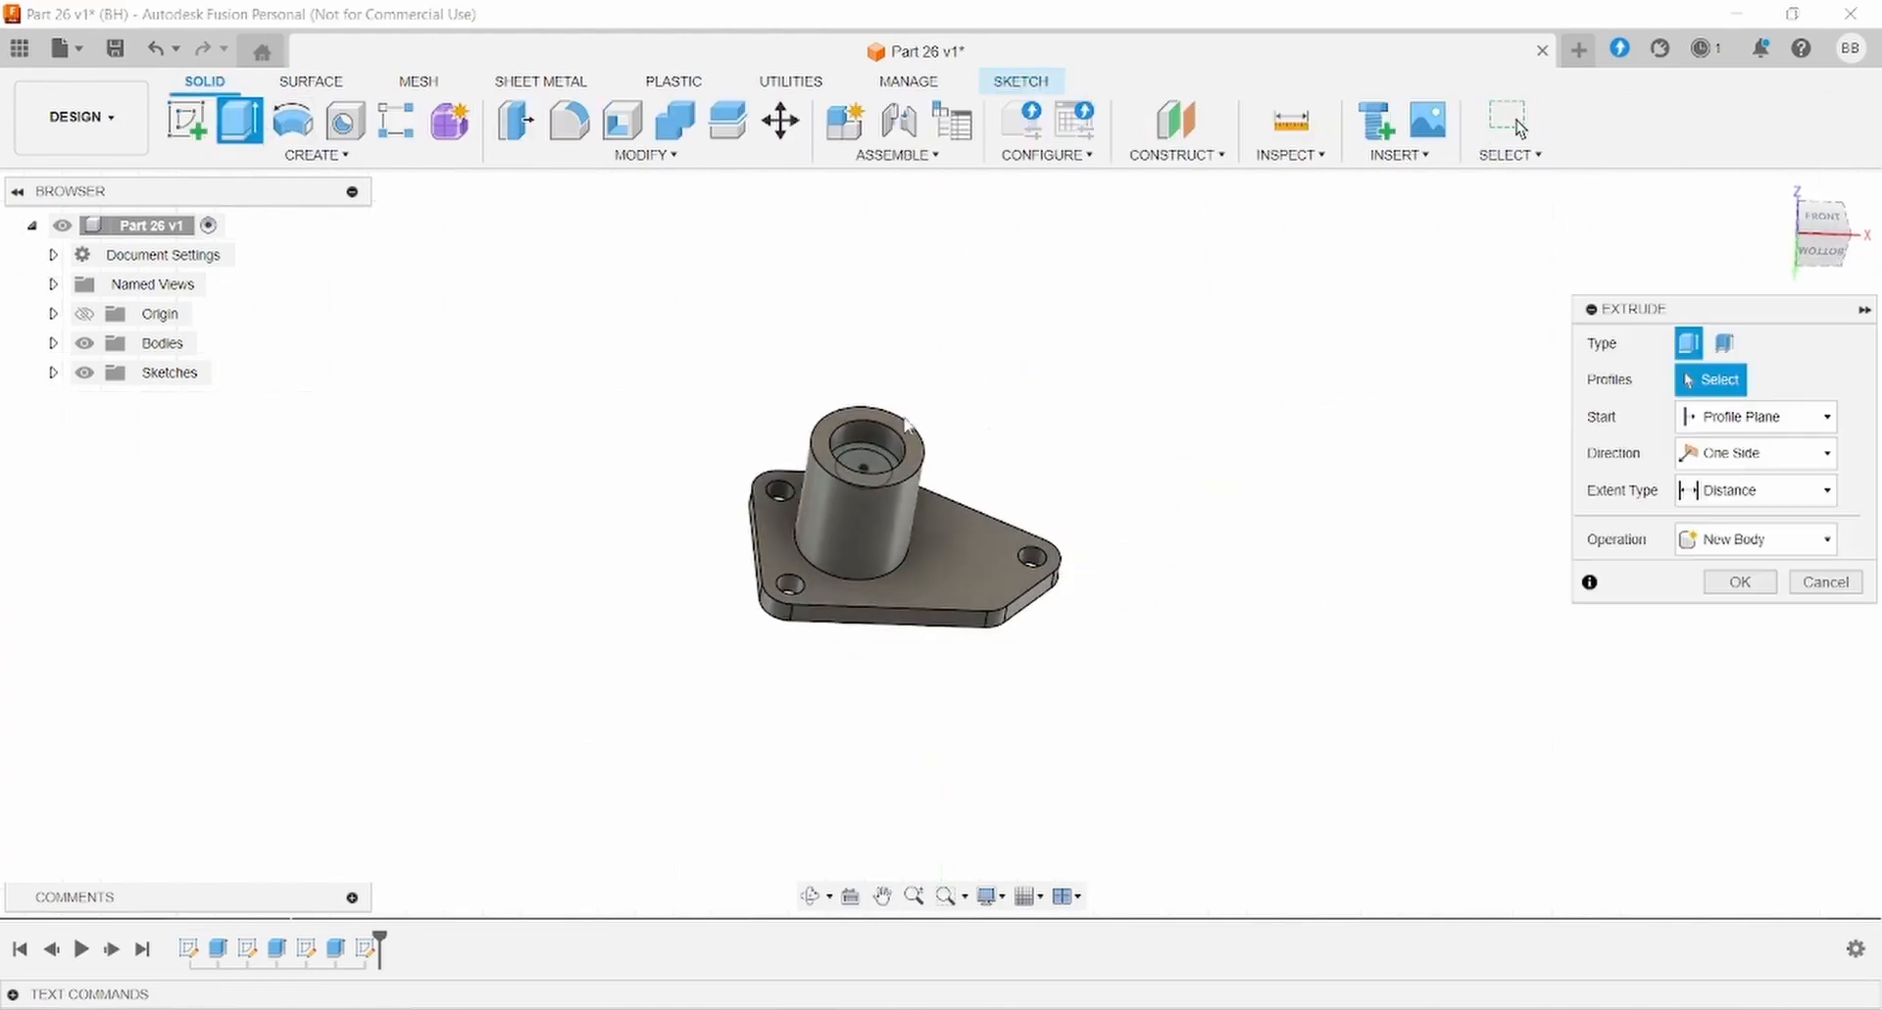
{"action": "left_click", "coordinate": [875, 482]}
{"action": "left_click", "coordinate": [1754, 492]}
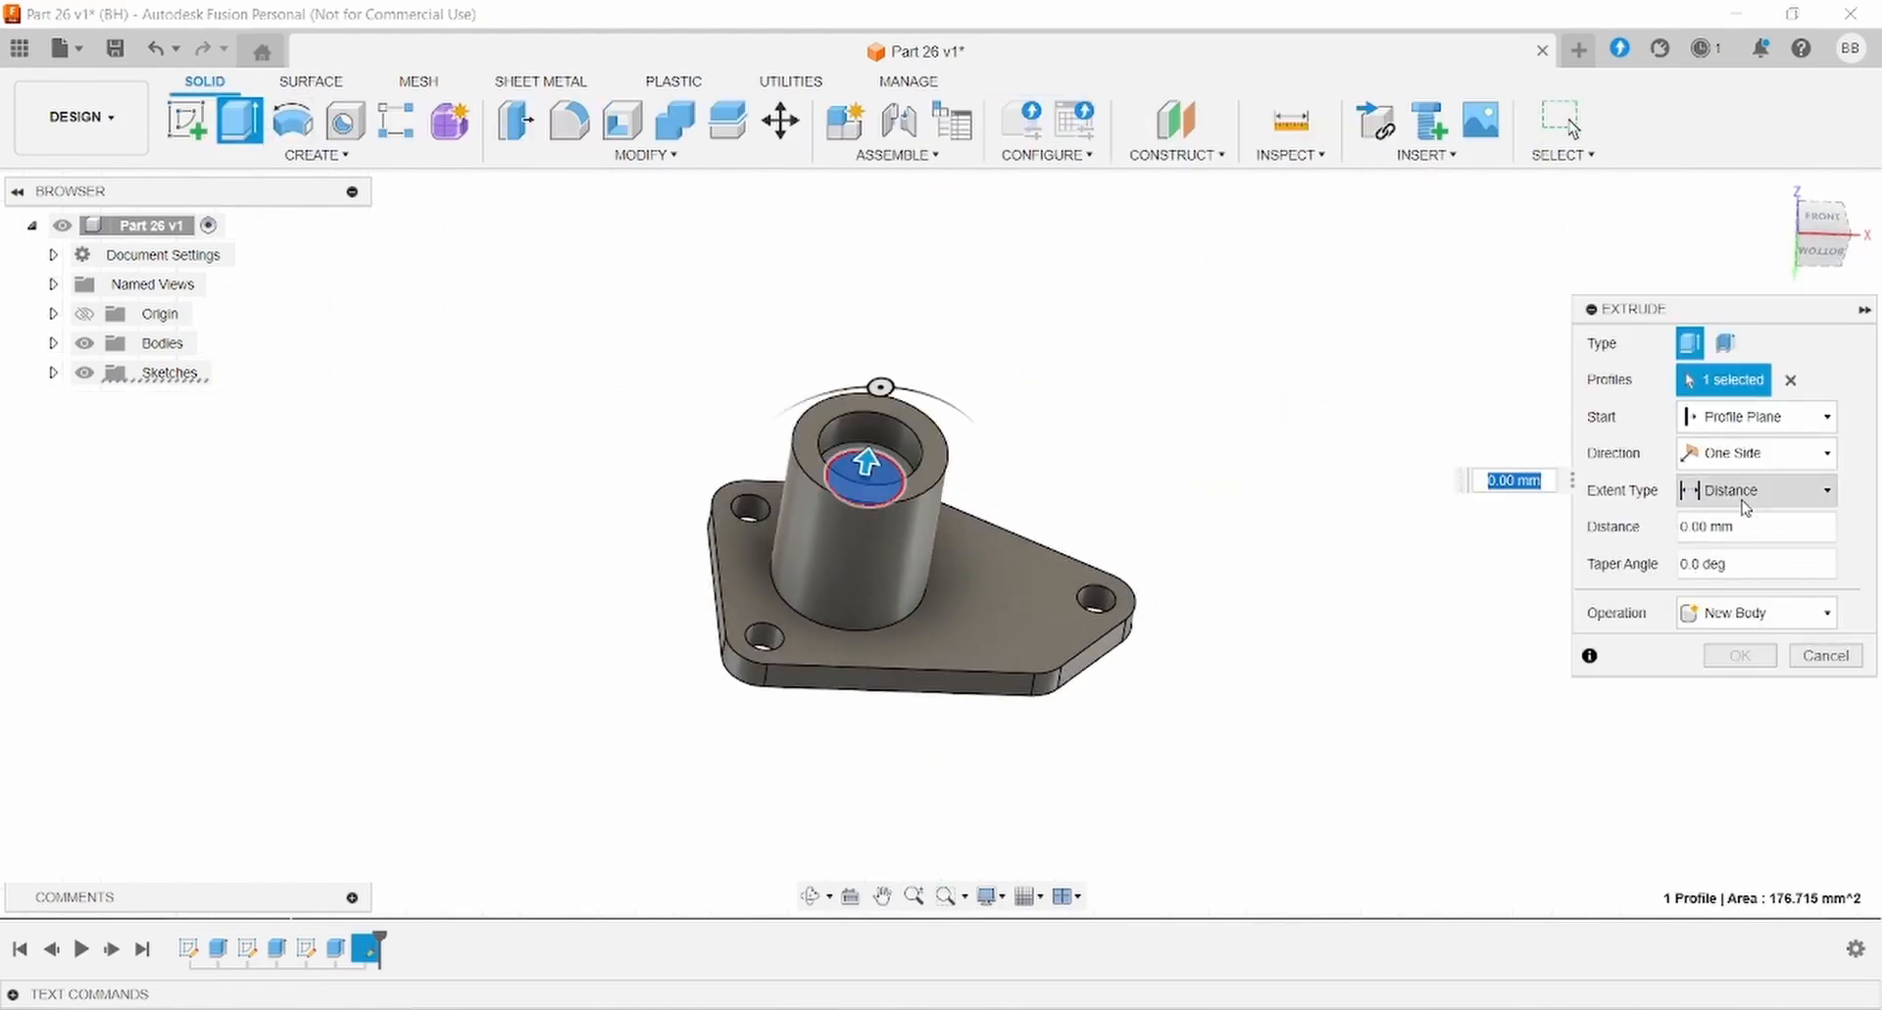
{"action": "left_click", "coordinate": [1723, 570]}
{"action": "left_click", "coordinate": [1755, 613]}
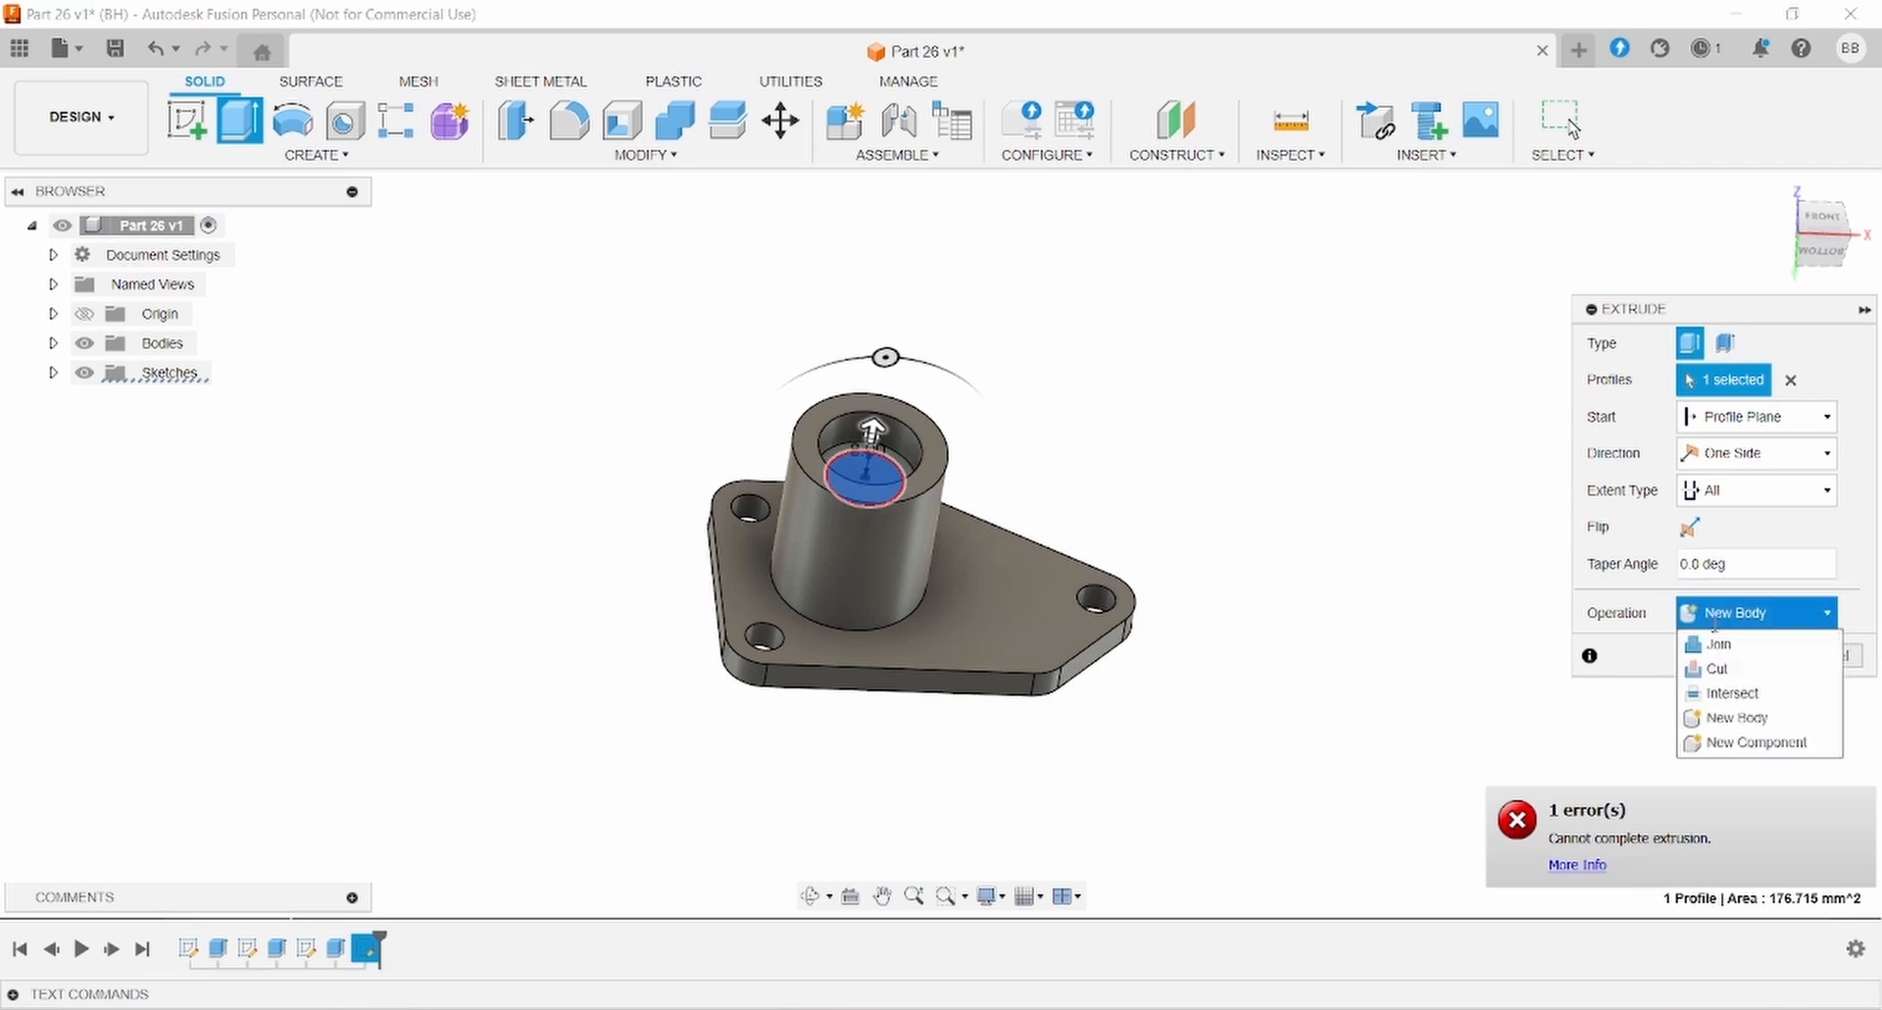
{"action": "left_click", "coordinate": [1715, 670]}
{"action": "left_click", "coordinate": [1688, 528]}
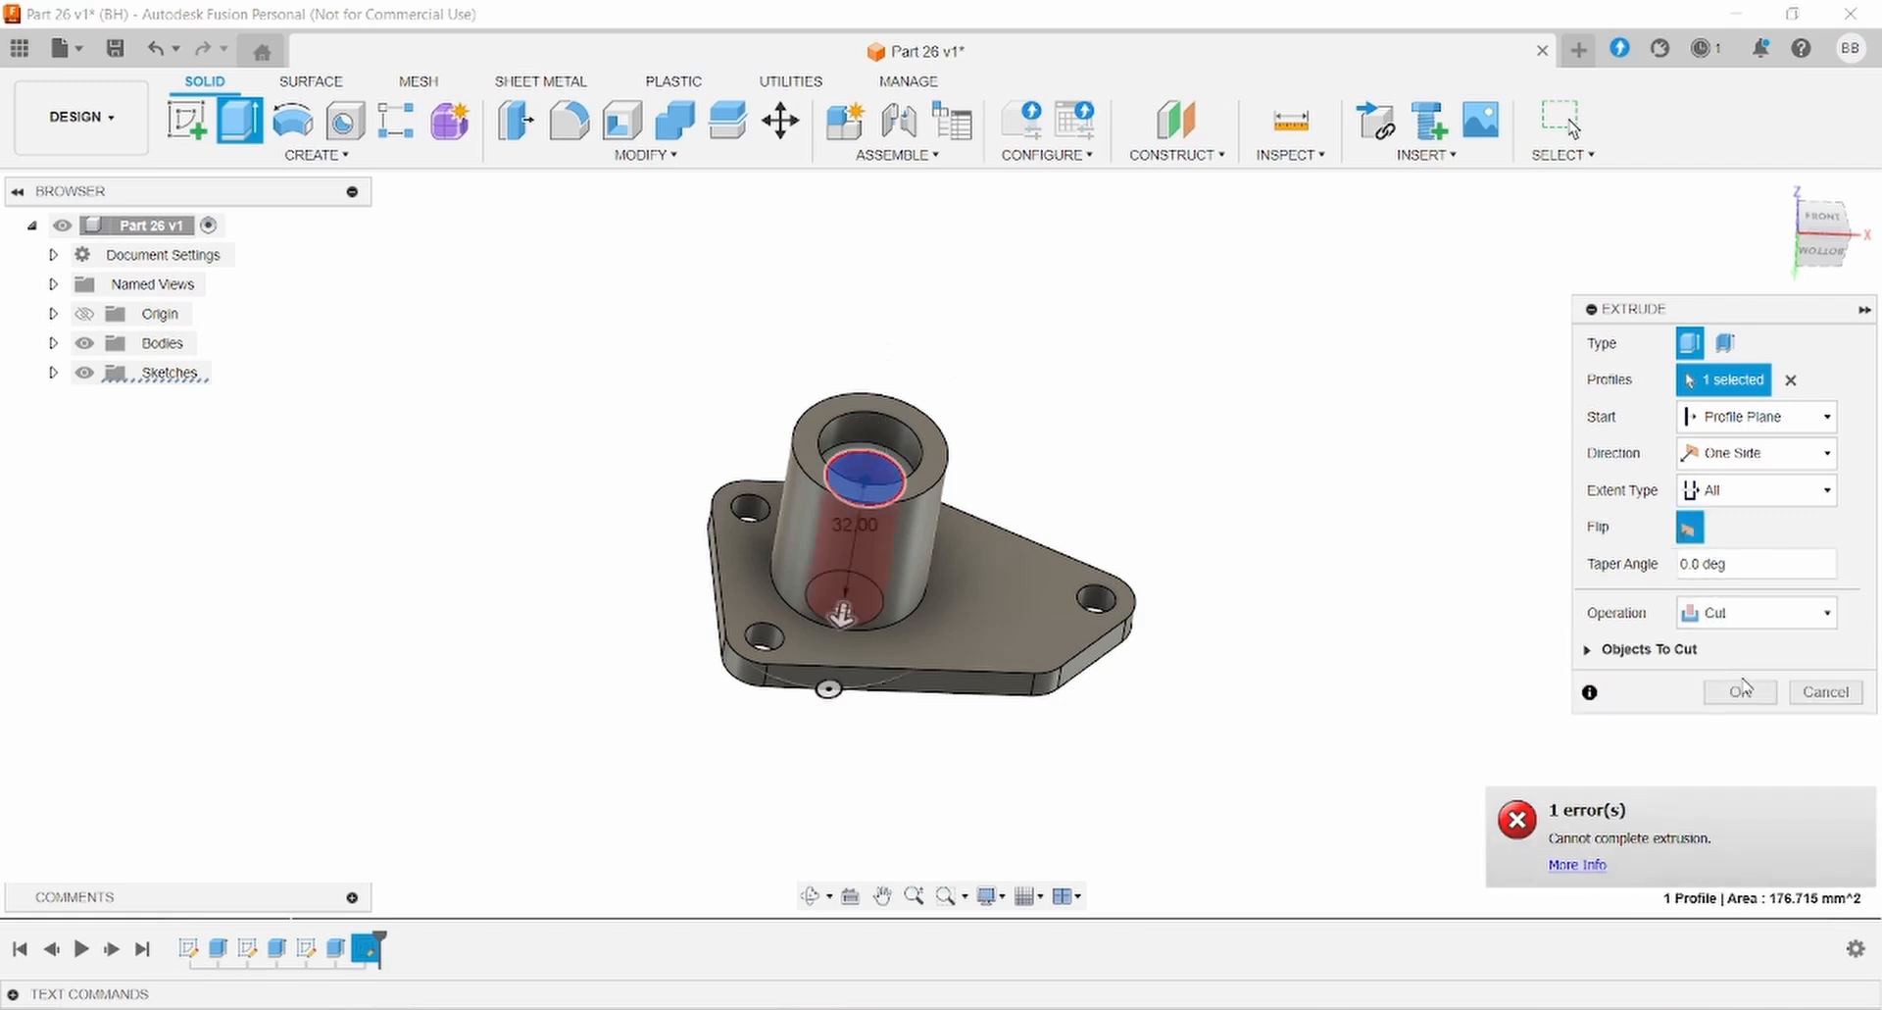
{"action": "left_click", "coordinate": [1740, 692]}
{"action": "middle_click_drag", "start_coordinate": [1281, 454], "coordinate": [1418, 577], "text": "shift"}
{"action": "left_click_drag", "start_coordinate": [1216, 578], "coordinate": [1232, 576]}
{"action": "key", "text": "Escape"}
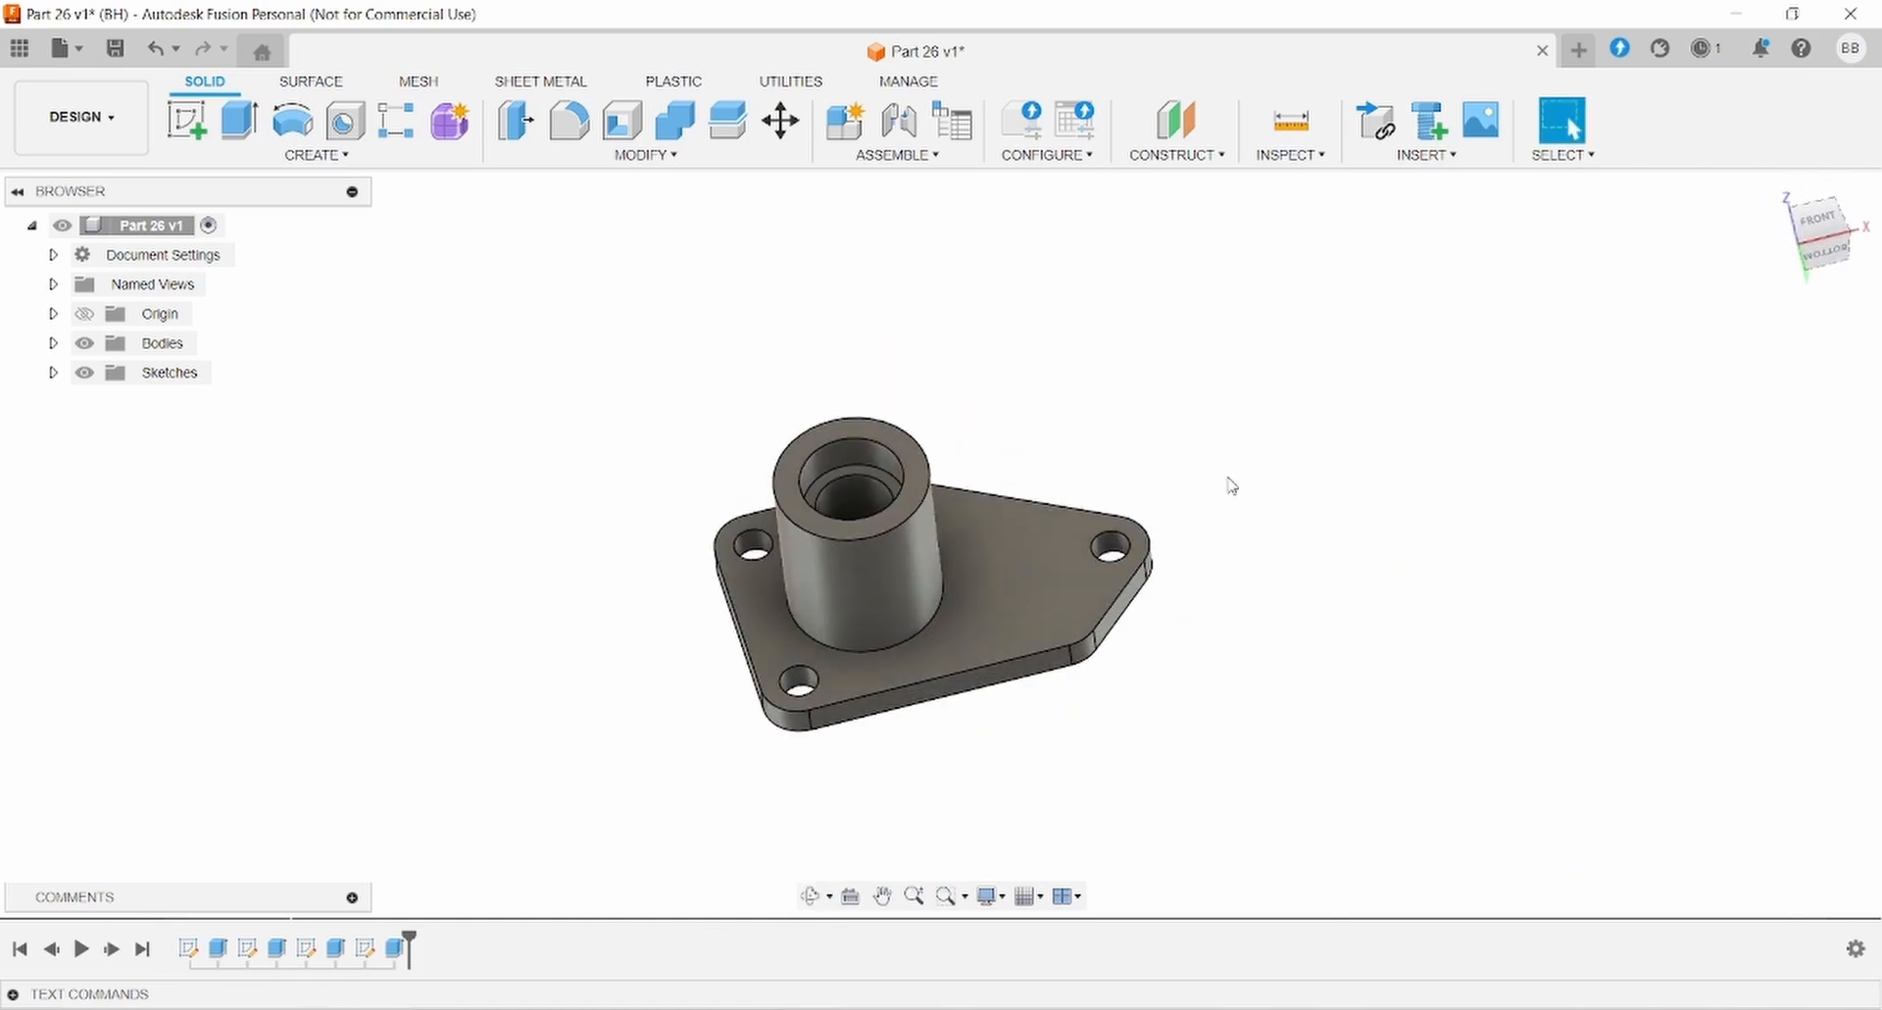
Check the lug's position in the reference drawing and create a plane offset from the plate's straight 50 mm side face by -25-22.5 mm.
{"action": "key", "text": "alt+Tab"}
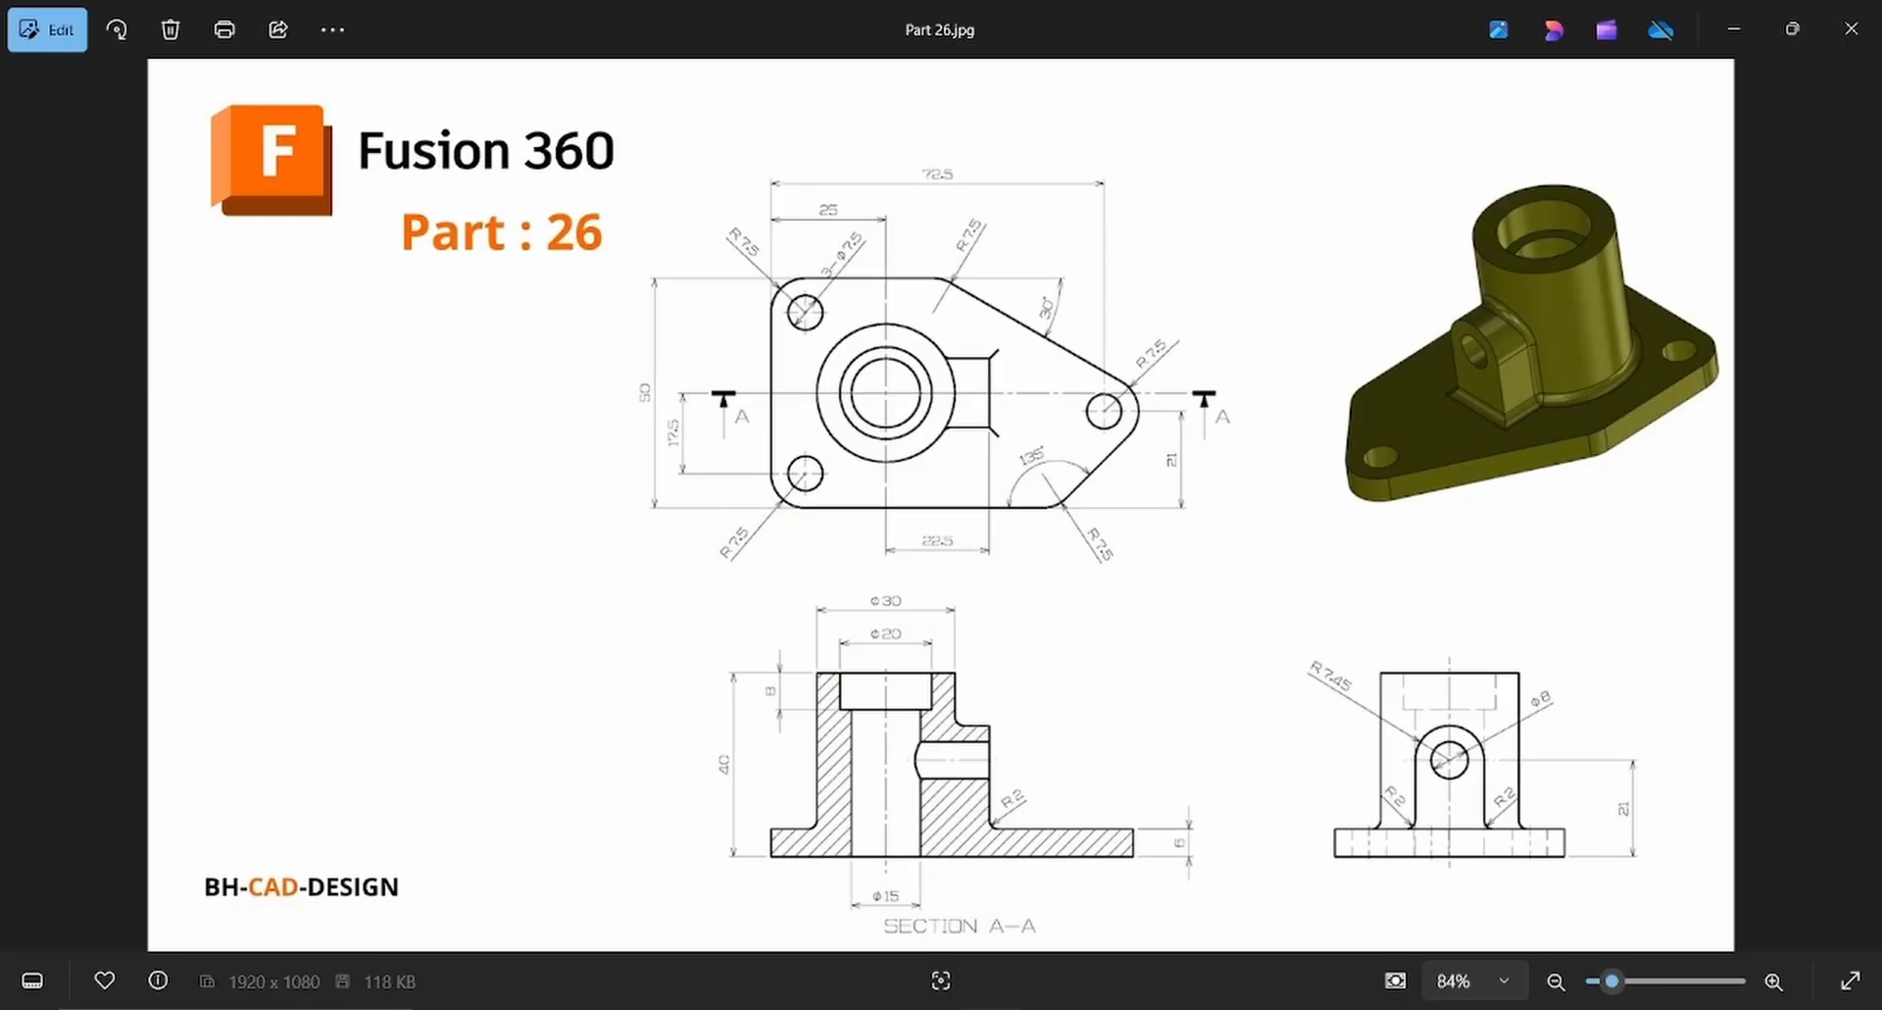
{"action": "key", "text": "alt+Tab"}
{"action": "left_click", "coordinate": [1181, 117]}
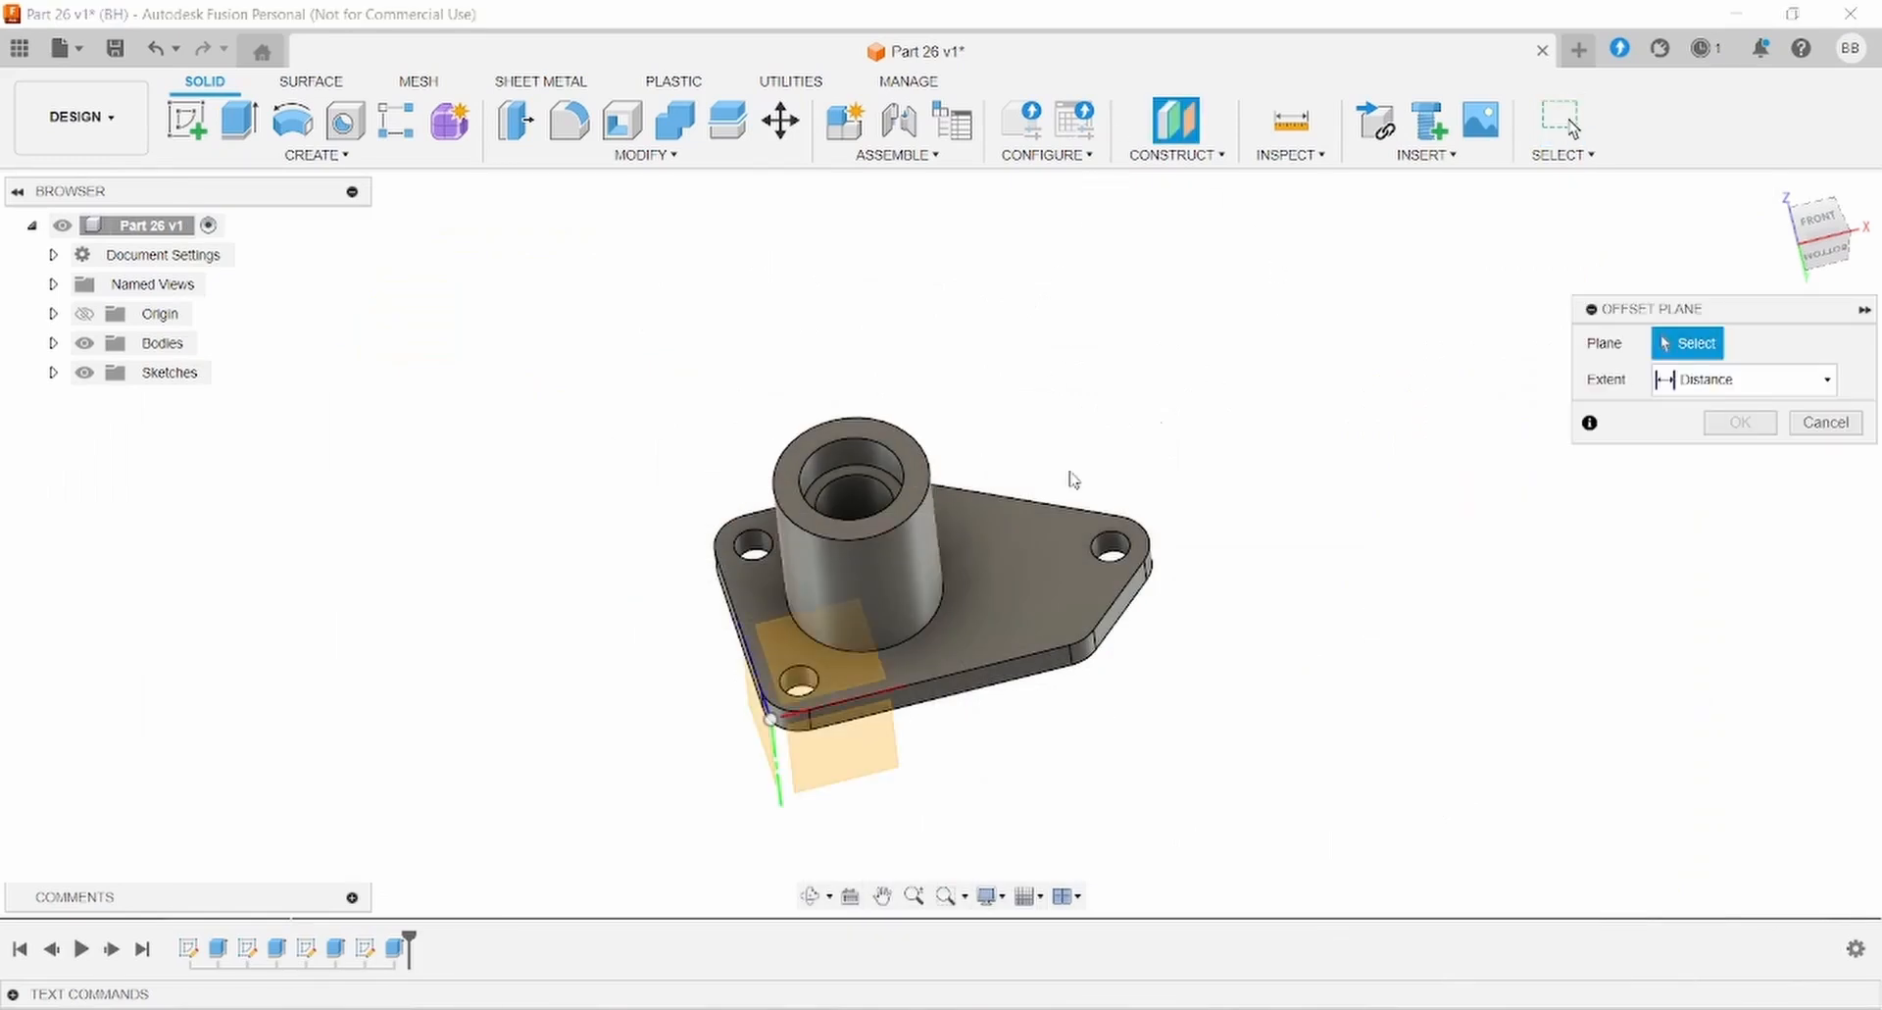
{"action": "middle_click_drag", "start_coordinate": [816, 596], "coordinate": [767, 617], "text": "shift"}
{"action": "left_click", "coordinate": [767, 618]}
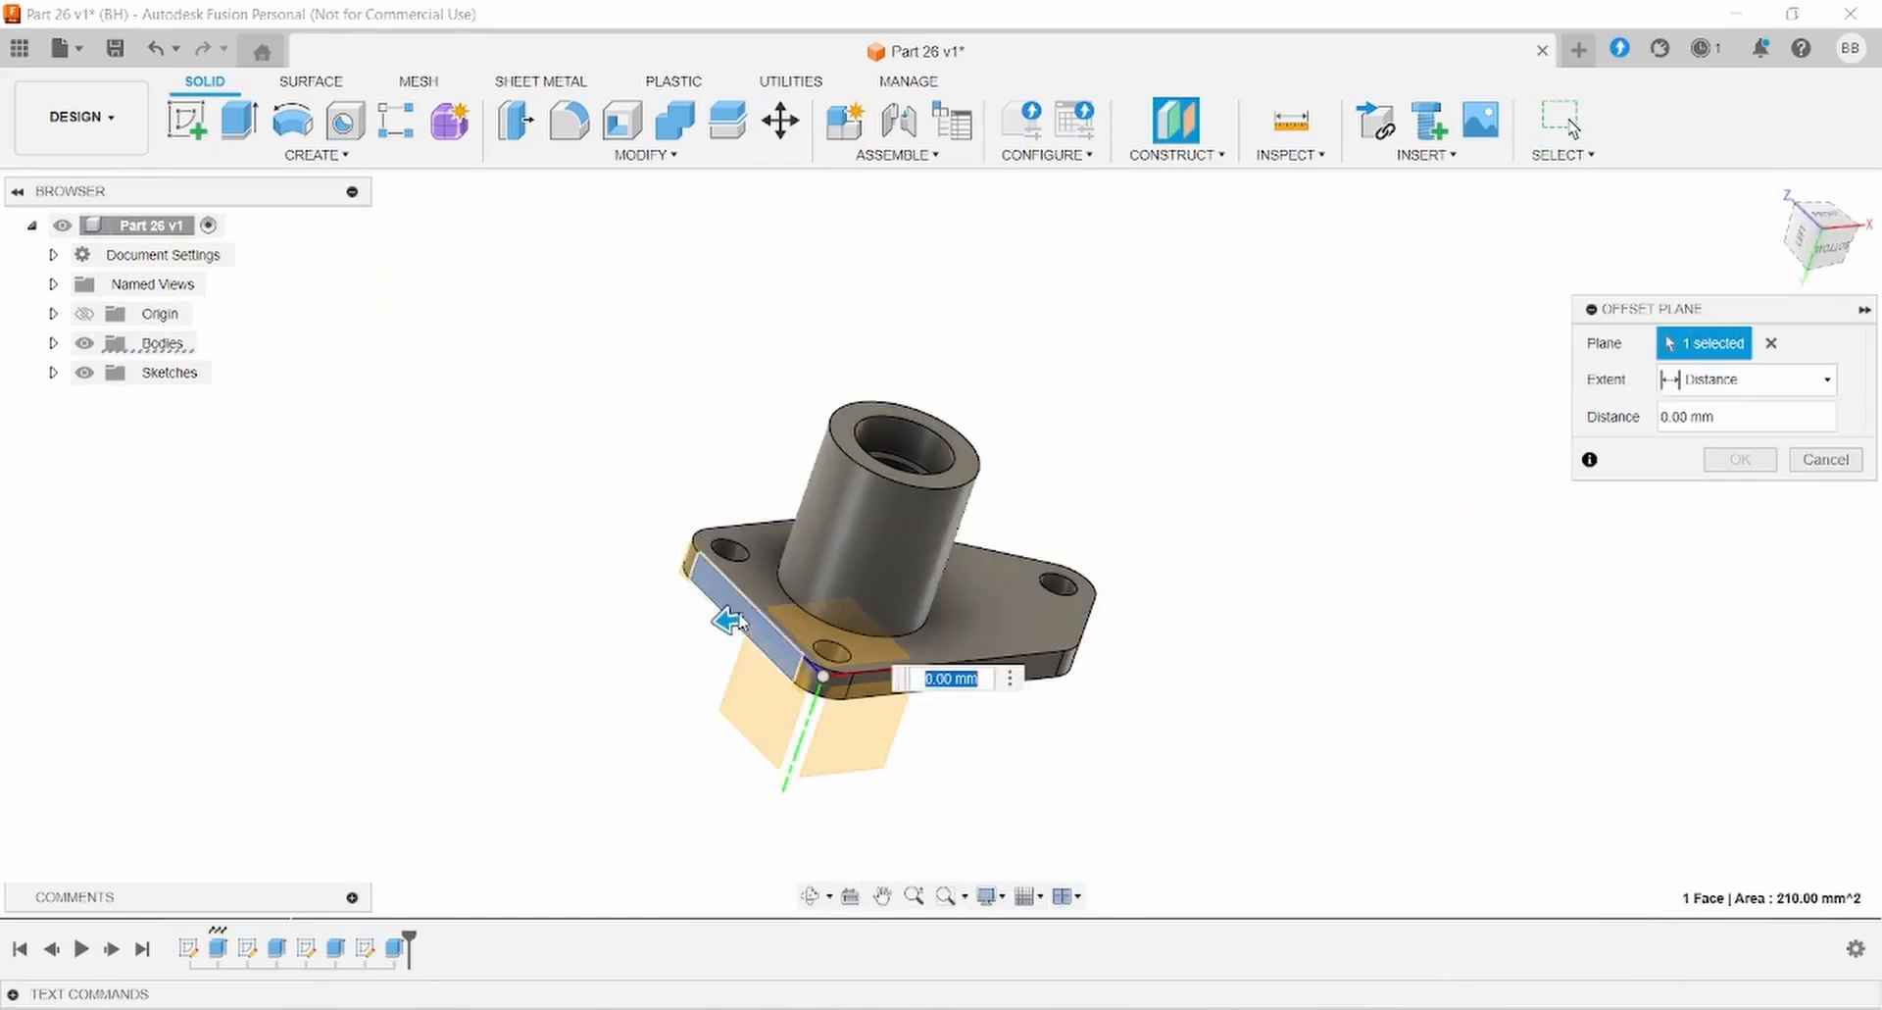
{"action": "middle_click_drag", "start_coordinate": [1212, 527], "coordinate": [1115, 569], "text": "shift"}
{"action": "key", "text": "alt+Tab"}
{"action": "key", "text": "alt+Tab"}
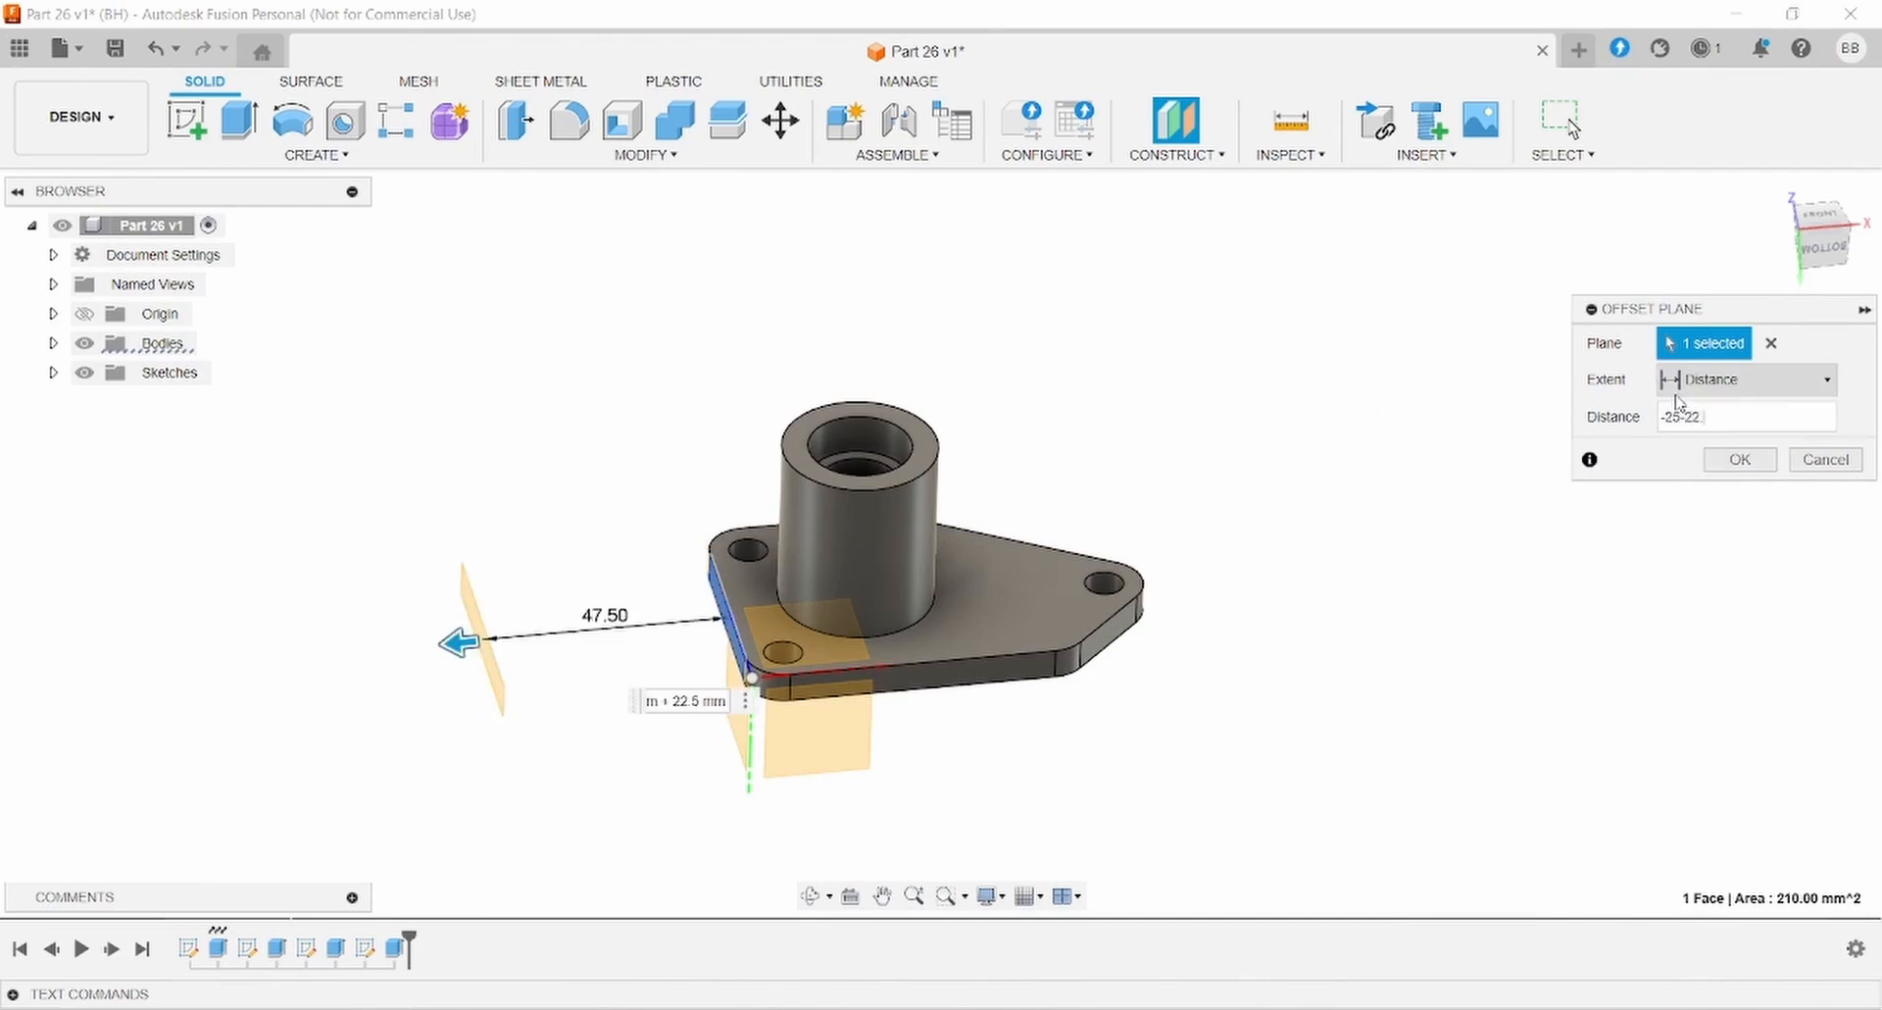
{"action": "left_click", "coordinate": [1739, 459]}
{"action": "middle_click_drag", "start_coordinate": [1258, 457], "coordinate": [1088, 356], "text": "shift"}
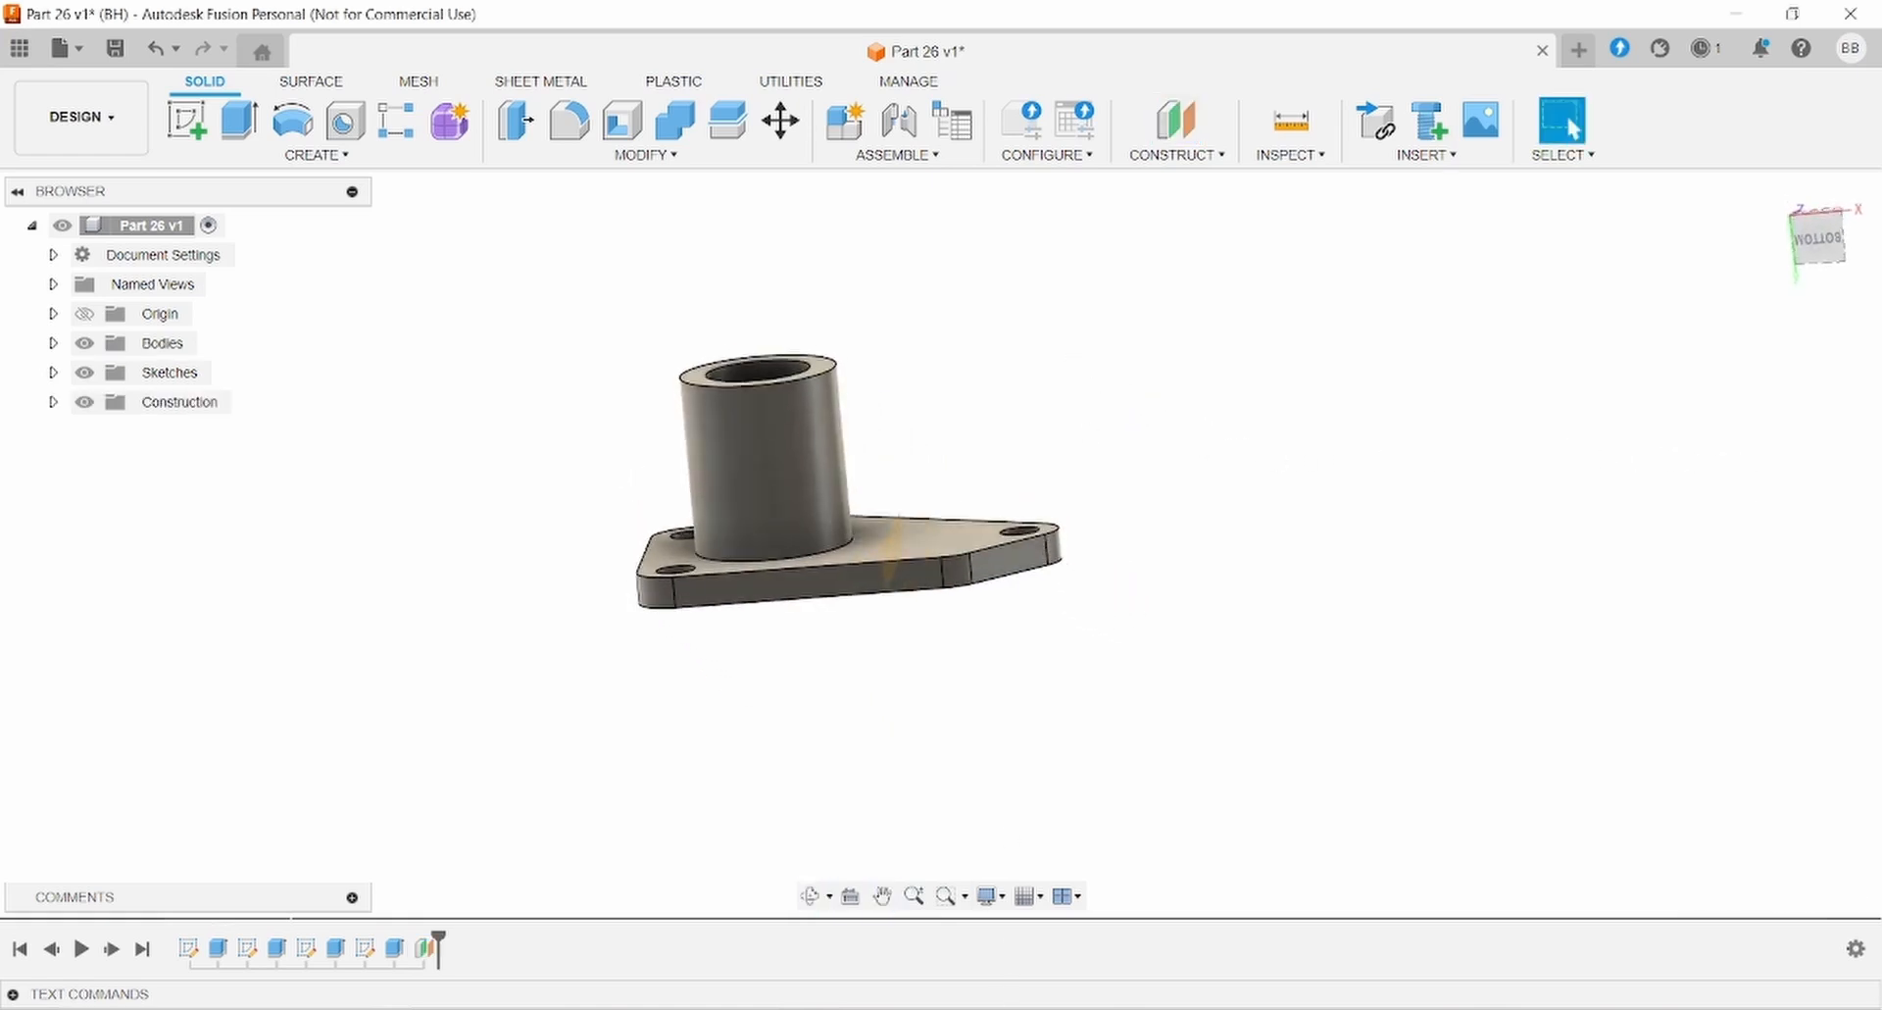
Check the side lug in the reference drawing, start a sketch on the offset plane and orient the view with the boss upright.
{"action": "key", "text": "alt+Tab"}
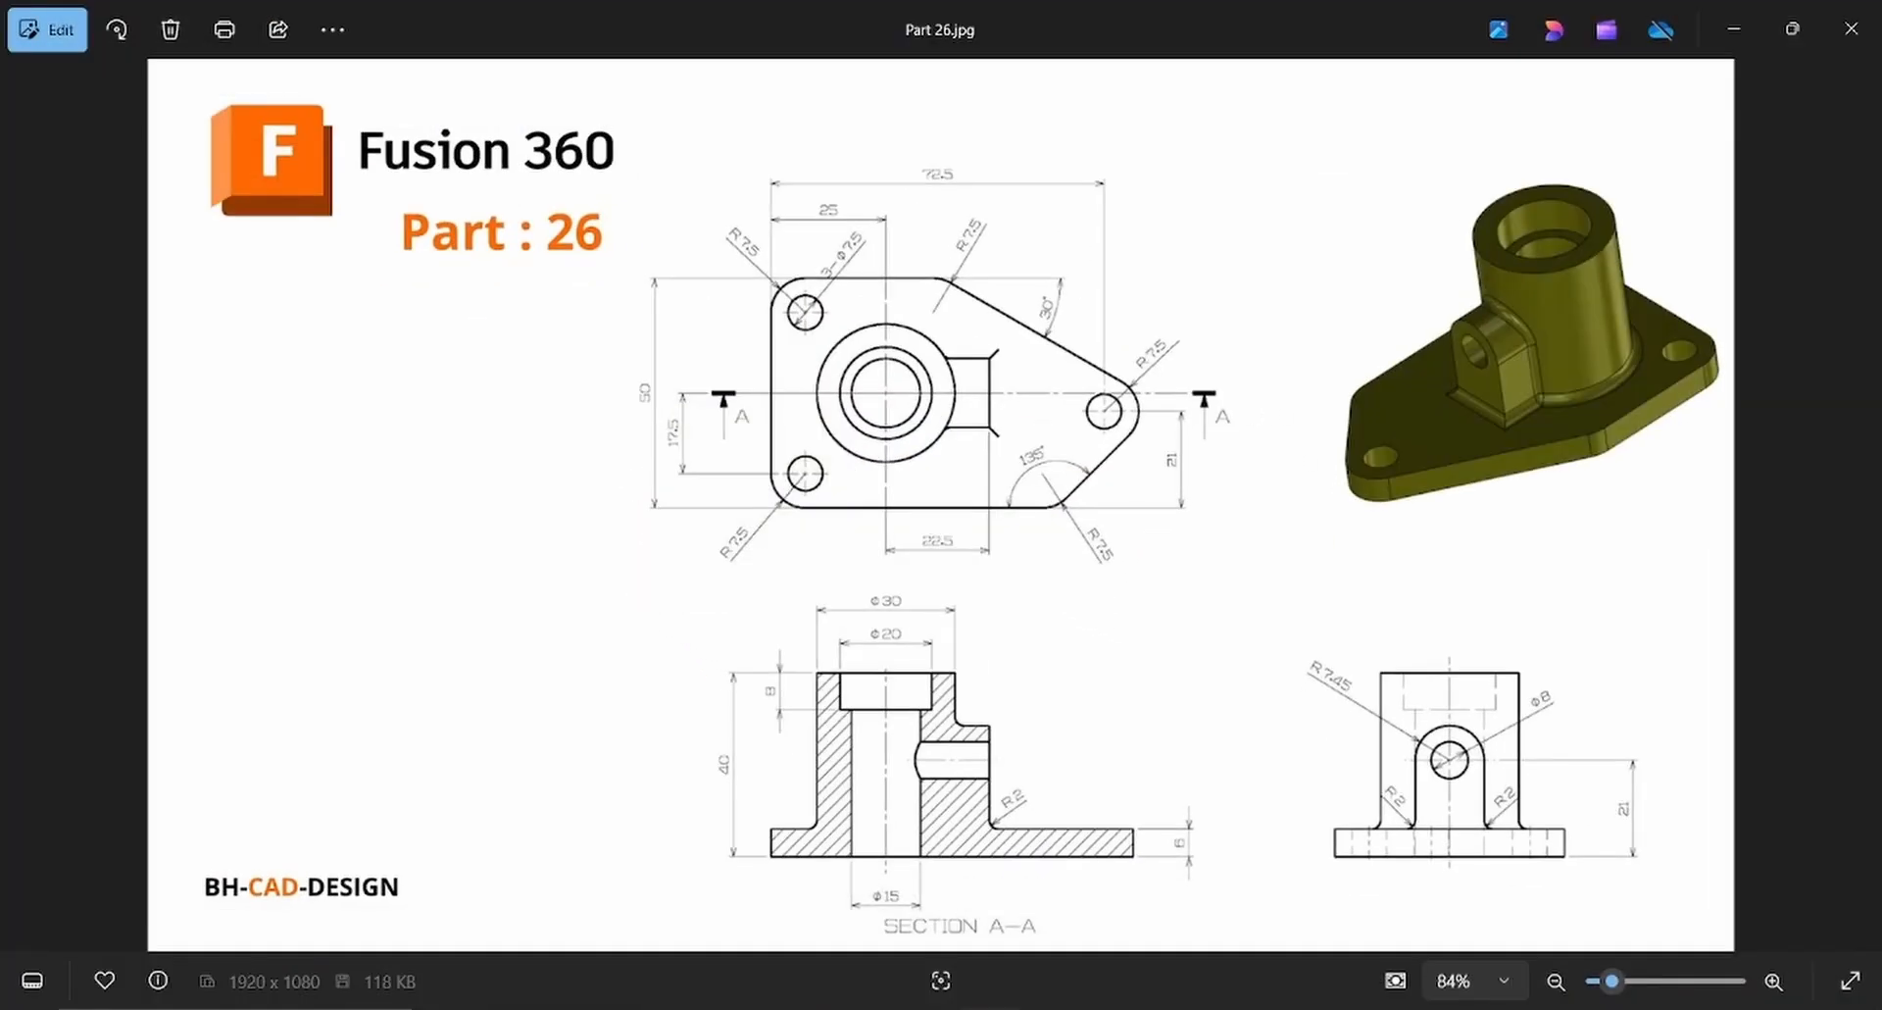
{"action": "key", "text": "alt+Tab"}
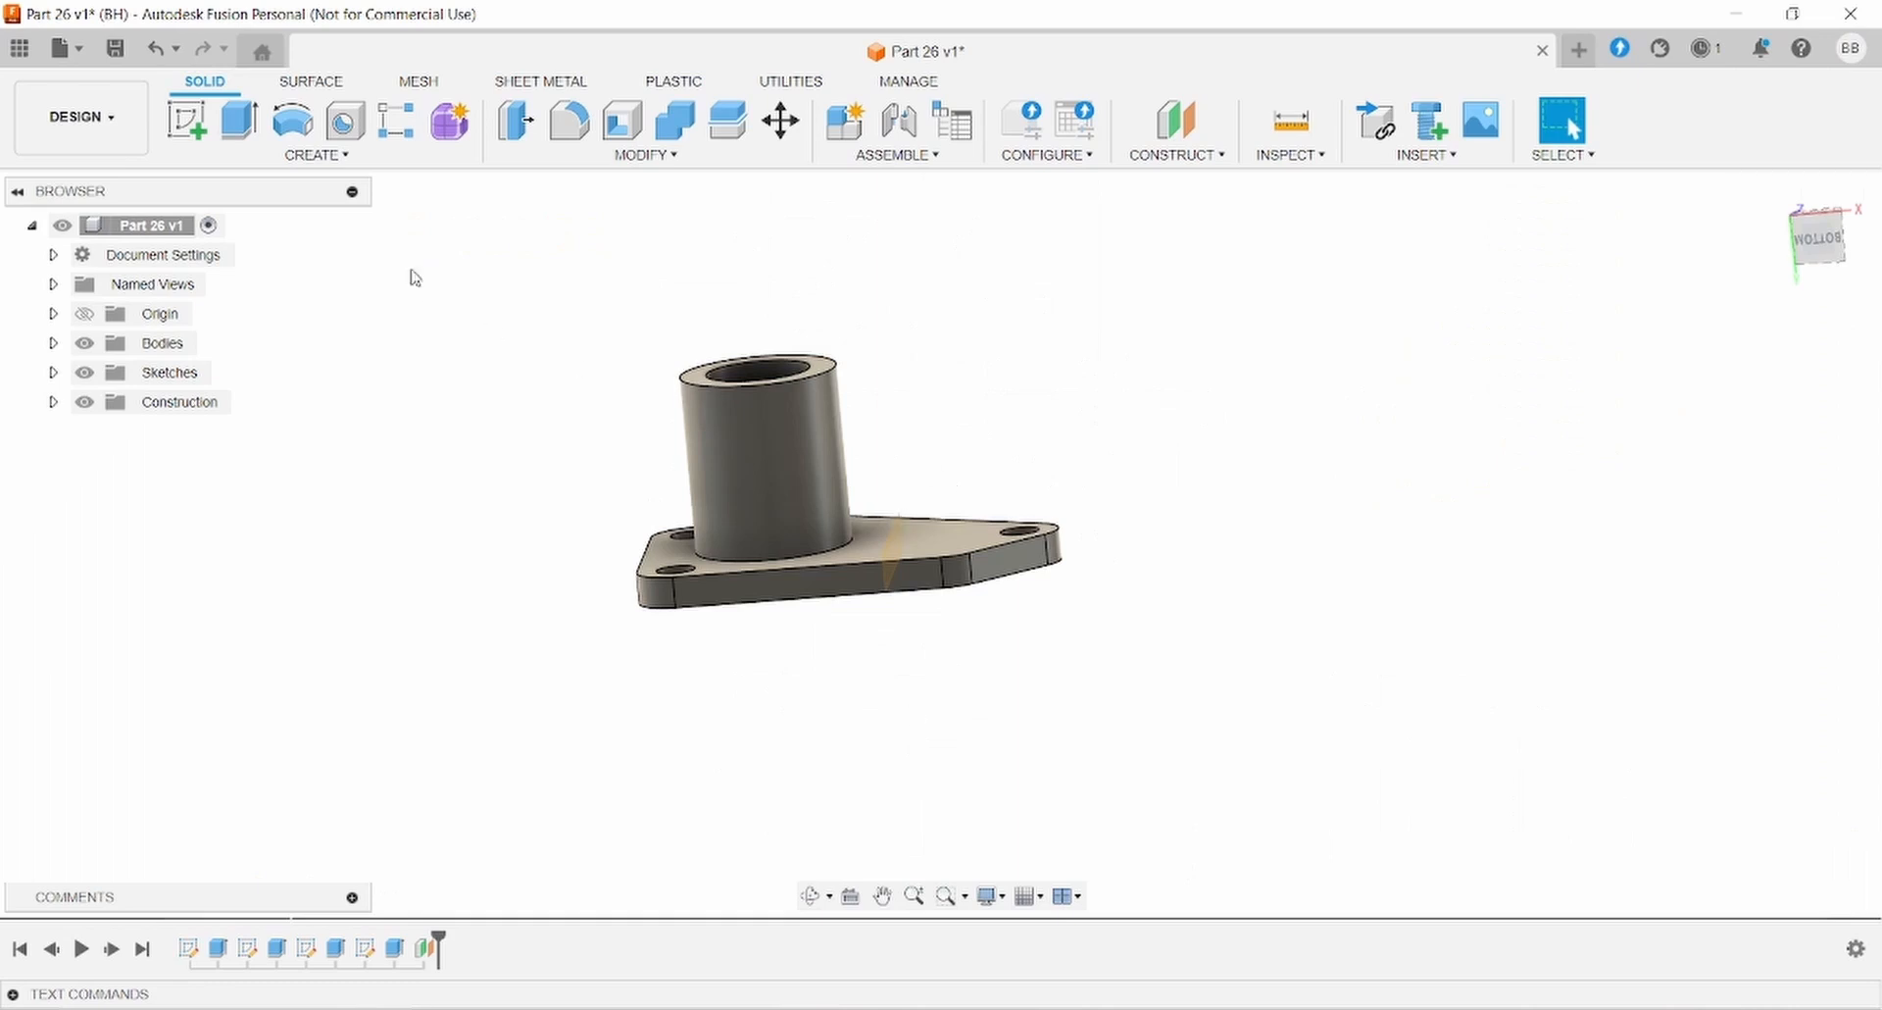
{"action": "left_click", "coordinate": [186, 119]}
{"action": "scroll", "coordinate": [813, 414], "scroll_direction": "up", "scroll_amount": 3}
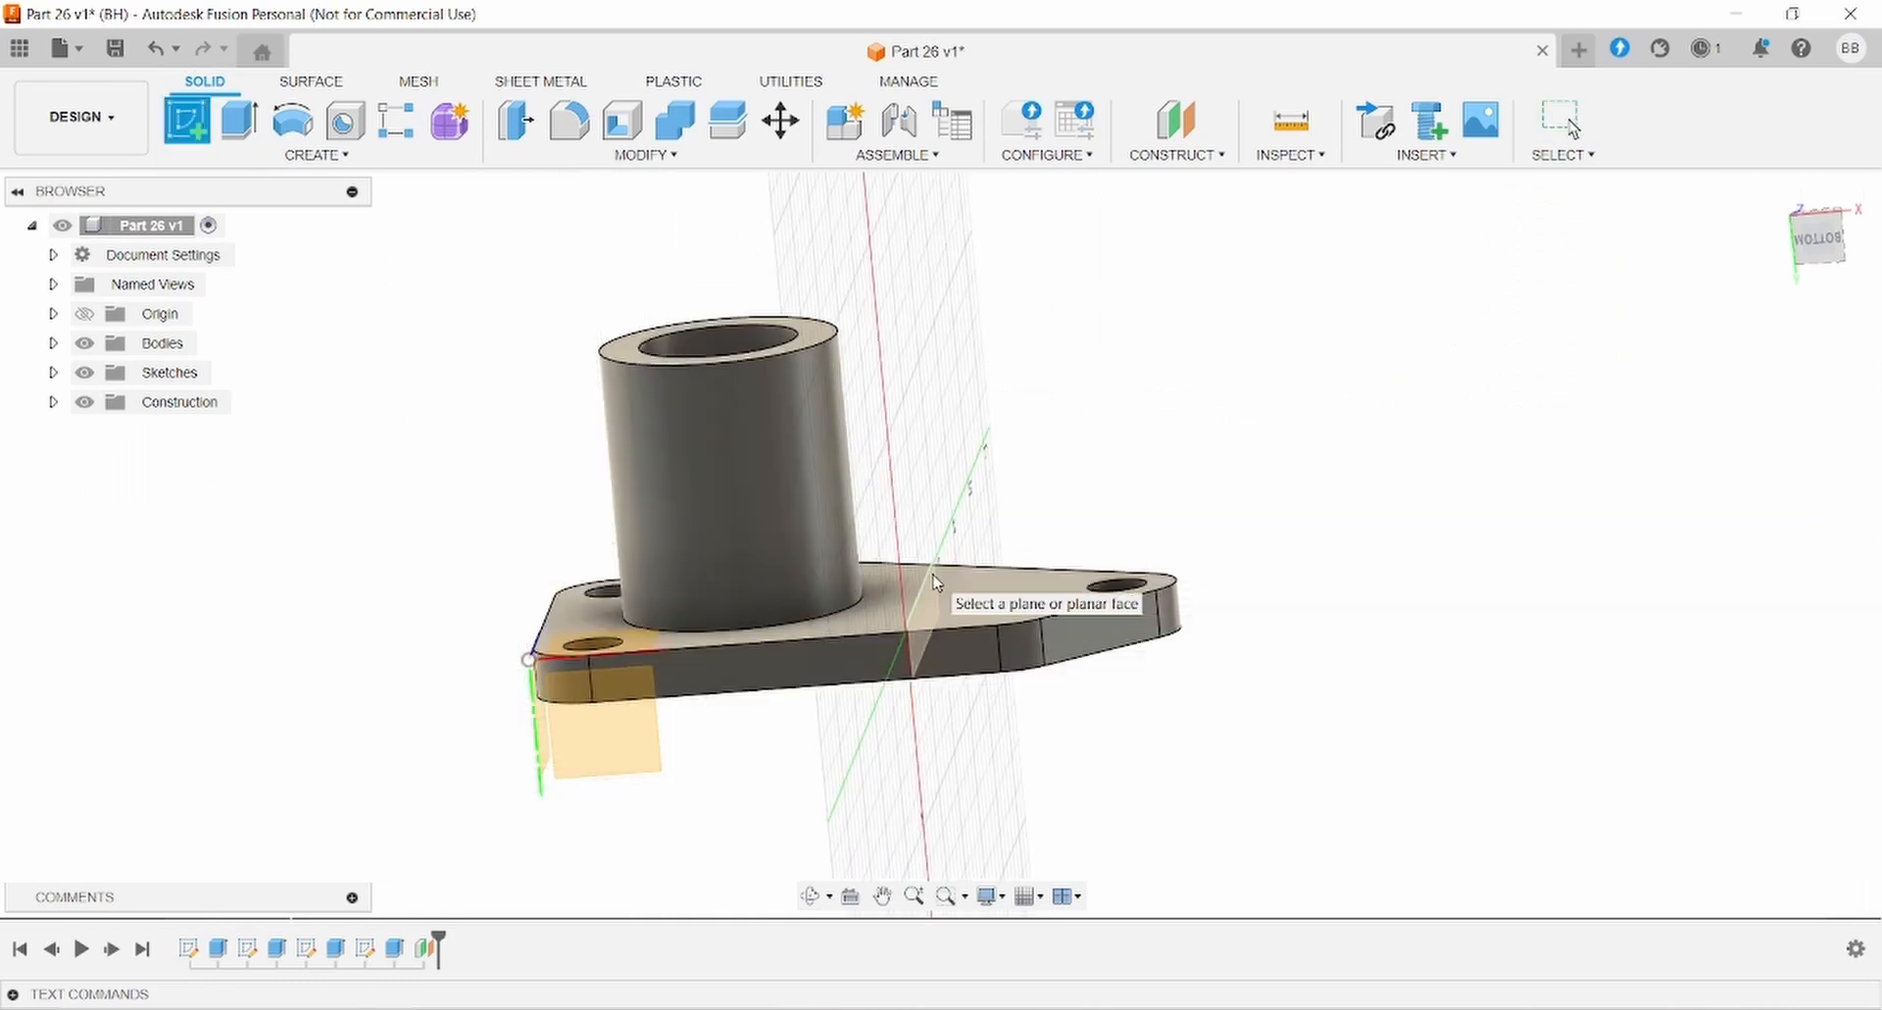
{"action": "left_click", "coordinate": [936, 585]}
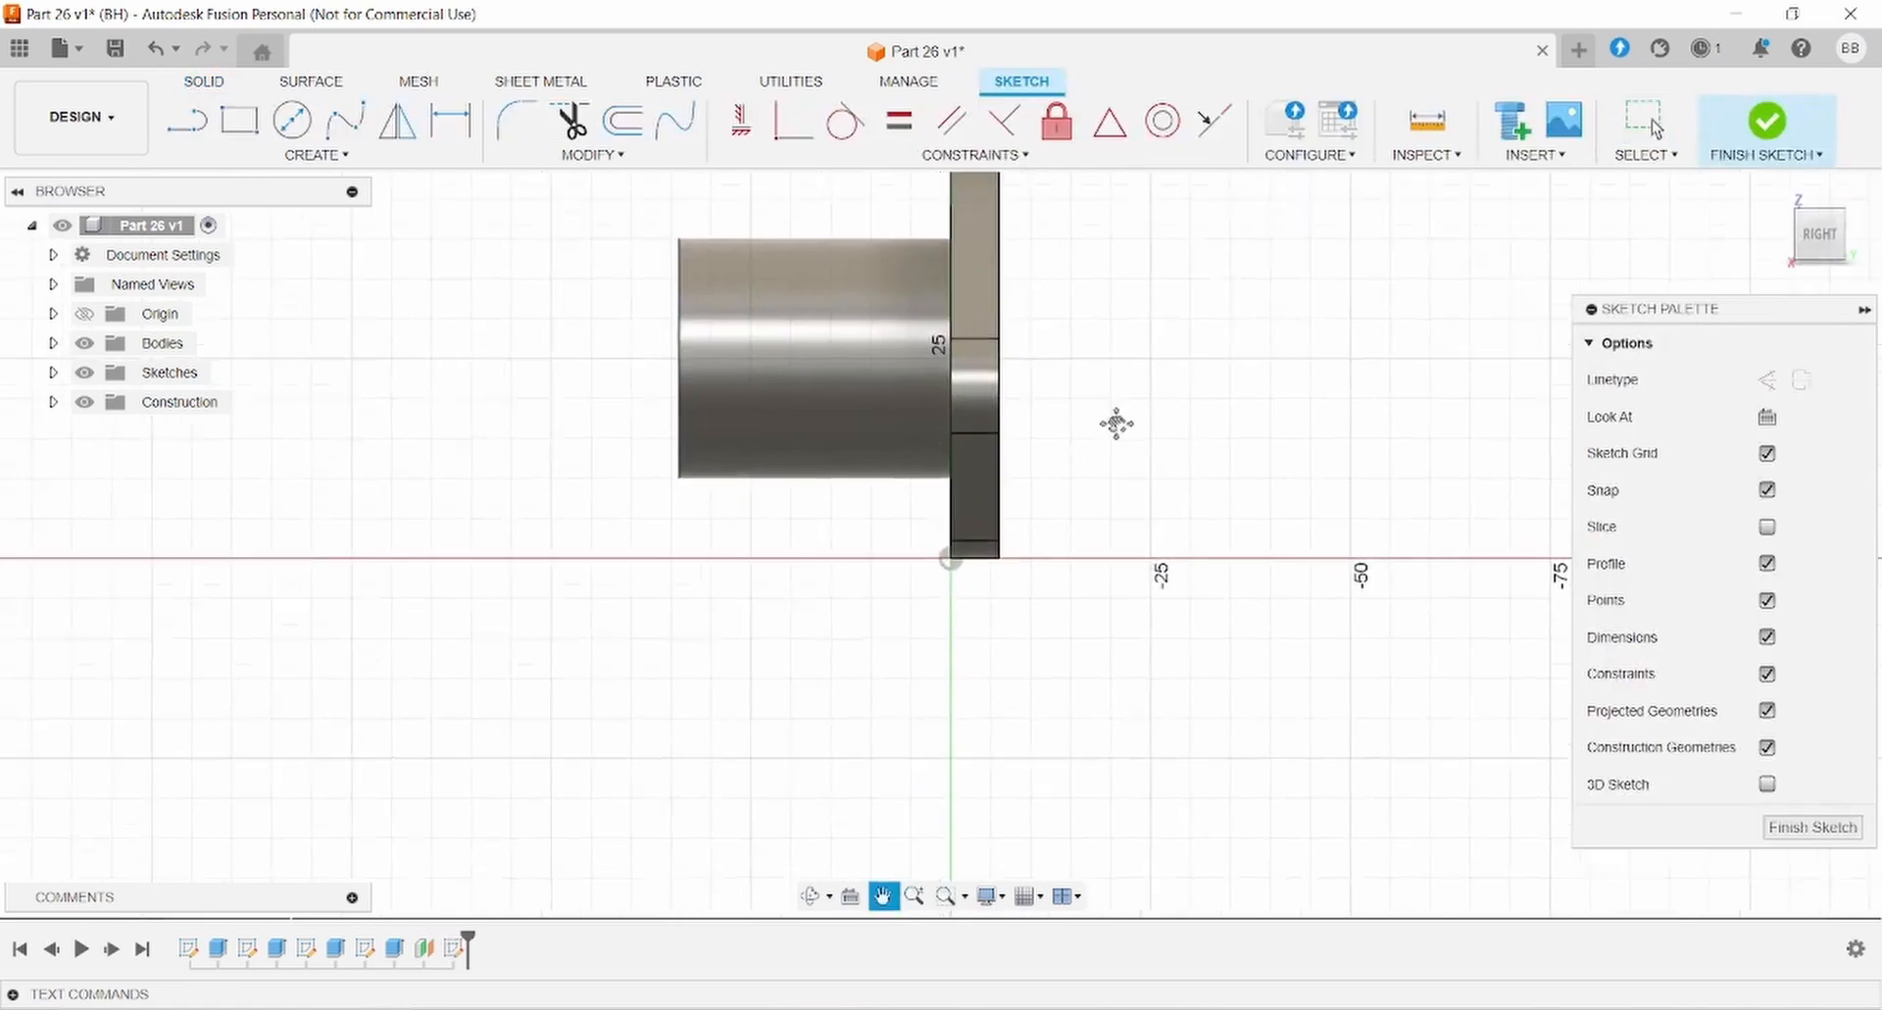
{"action": "middle_click_drag", "start_coordinate": [1111, 414], "coordinate": [1099, 517]}
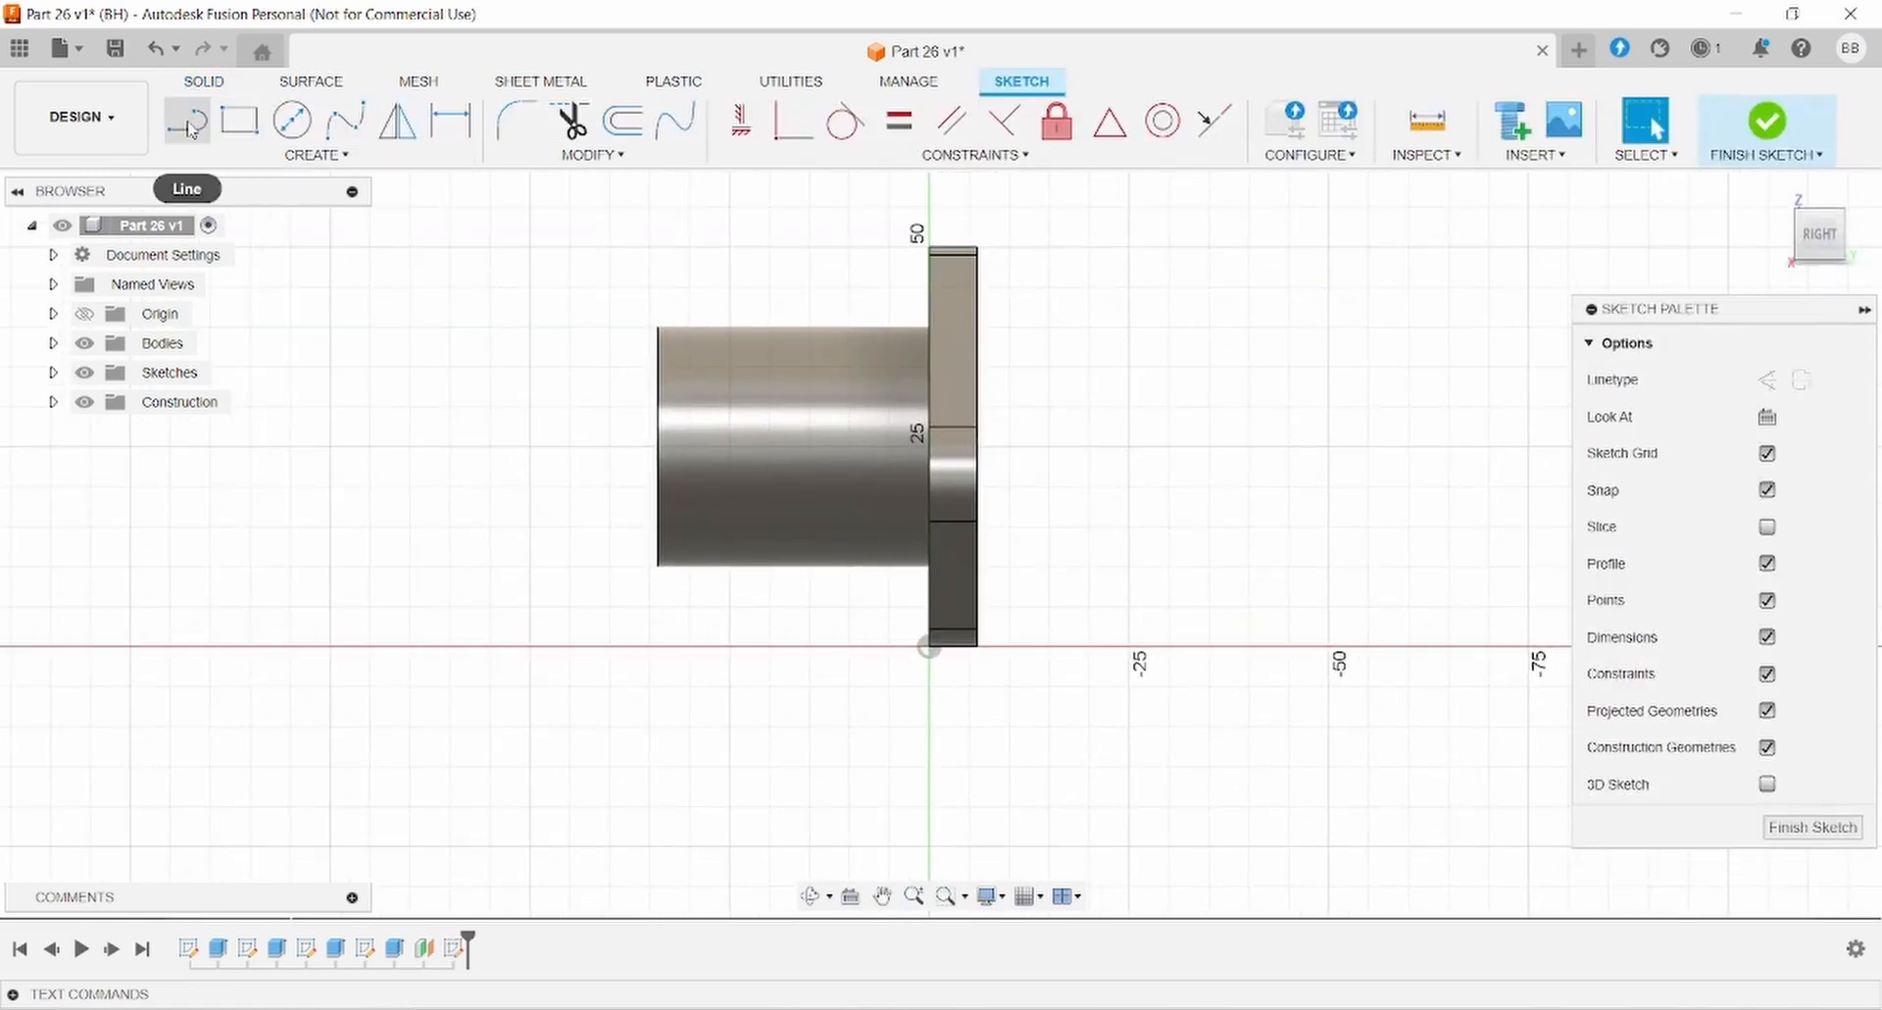
{"action": "mouse_move", "coordinate": [1310, 414]}
{"action": "middle_mouse_down", "text": "shift"}
{"action": "mouse_move", "coordinate": [1319, 702]}
{"action": "mouse_move", "coordinate": [1352, 686]}
{"action": "middle_mouse_up", "text": "shift"}
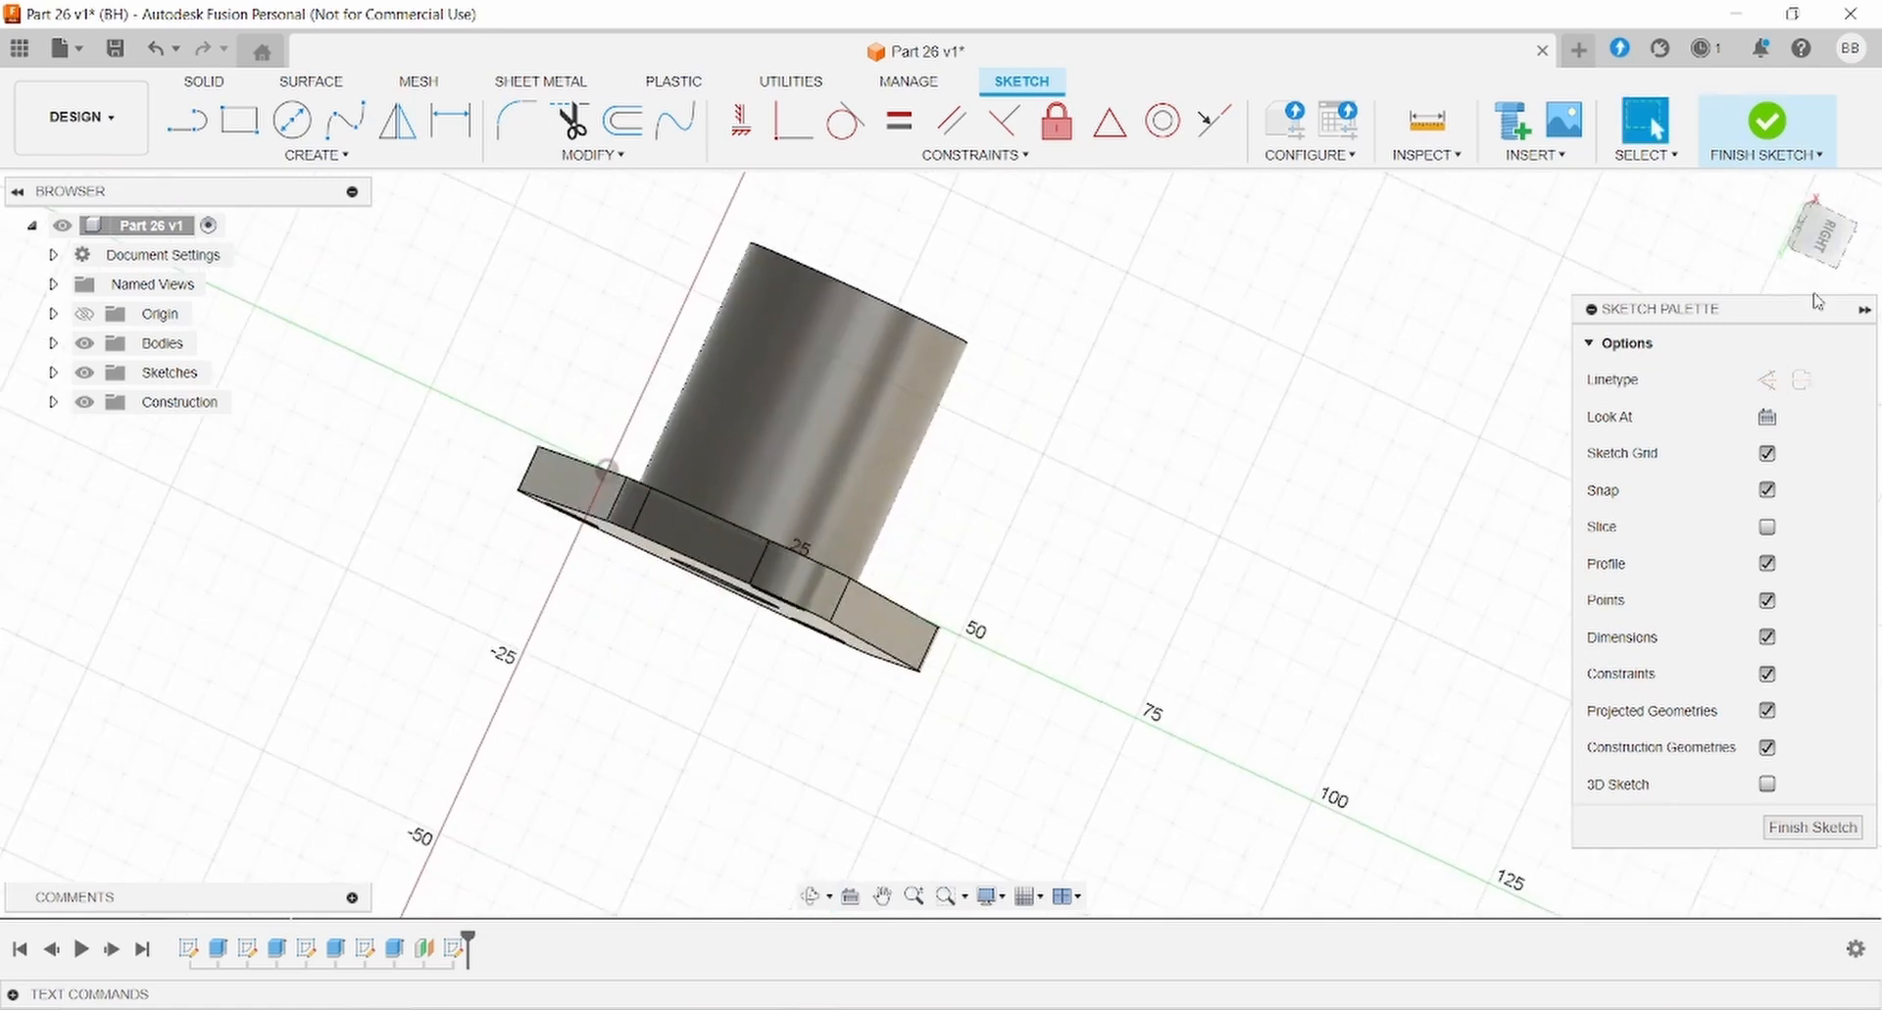
{"action": "left_click", "coordinate": [1821, 235]}
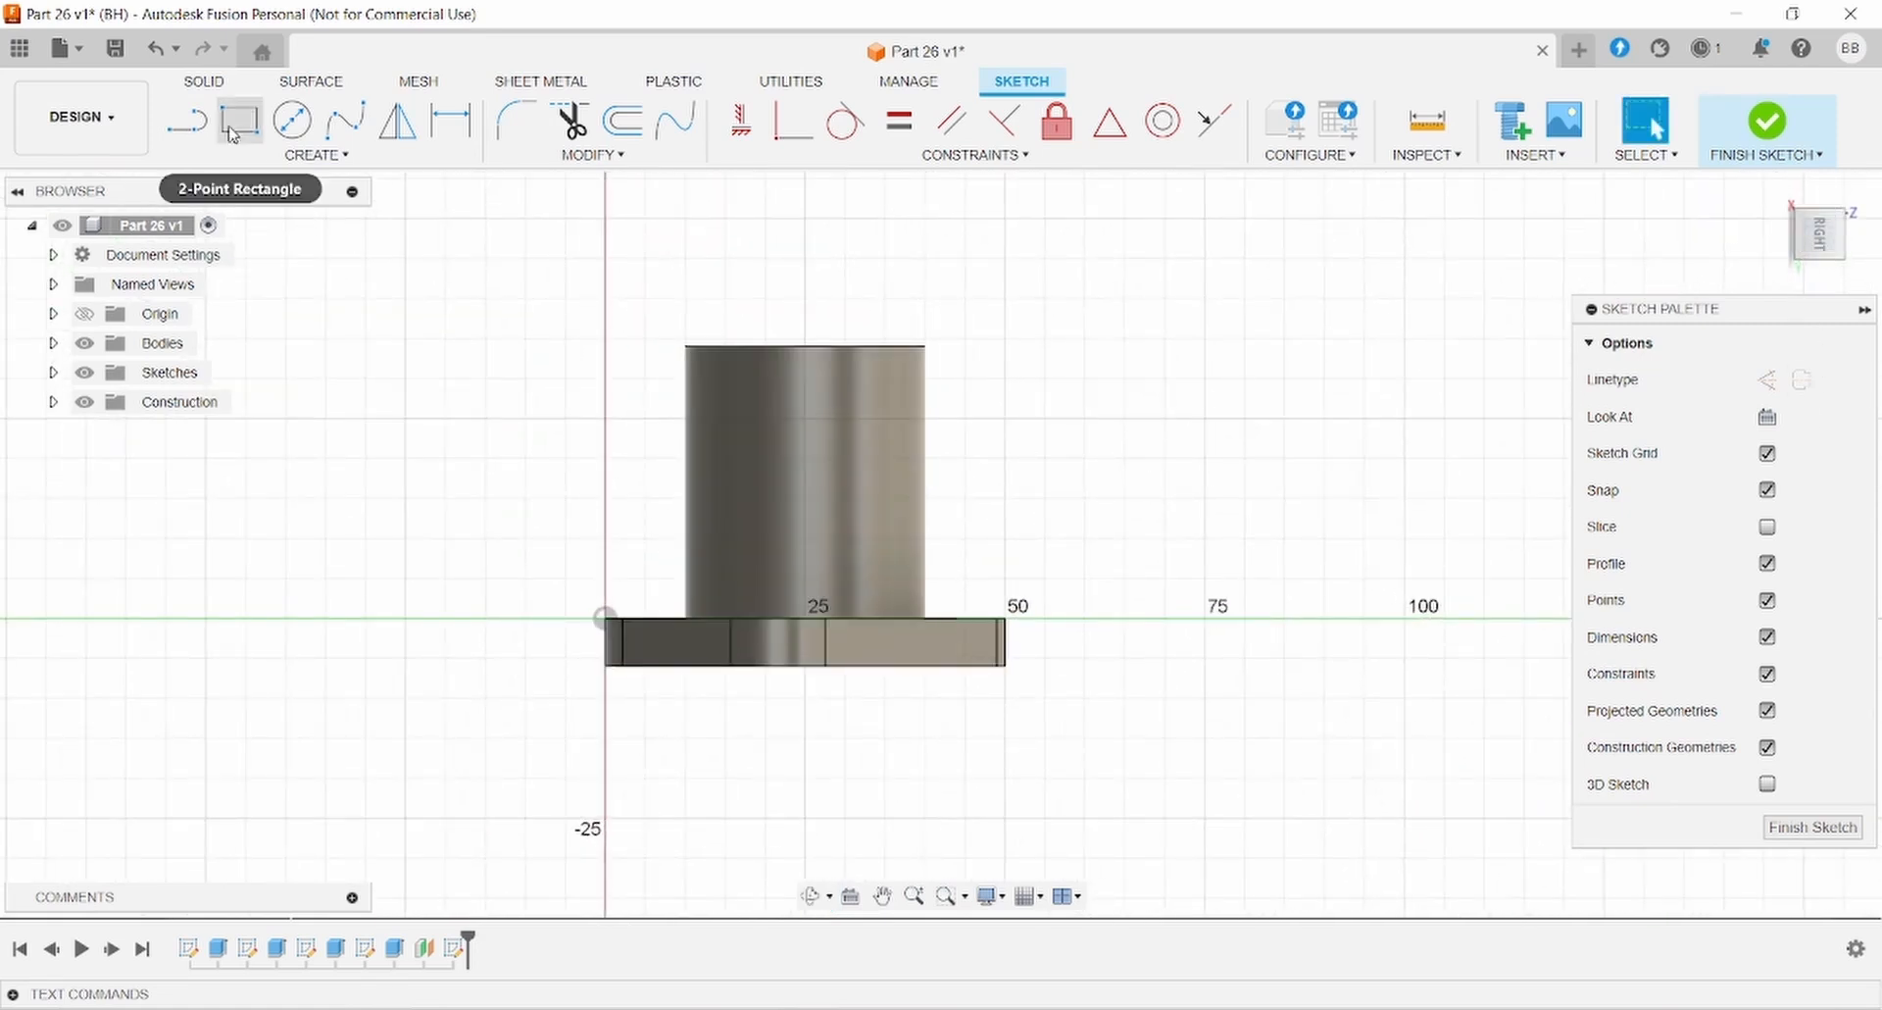
Draw a vertical construction line about 45 mm long from the plate's face up along the middle of the boss.
{"action": "left_click", "coordinate": [186, 120]}
{"action": "left_click", "coordinate": [1763, 380]}
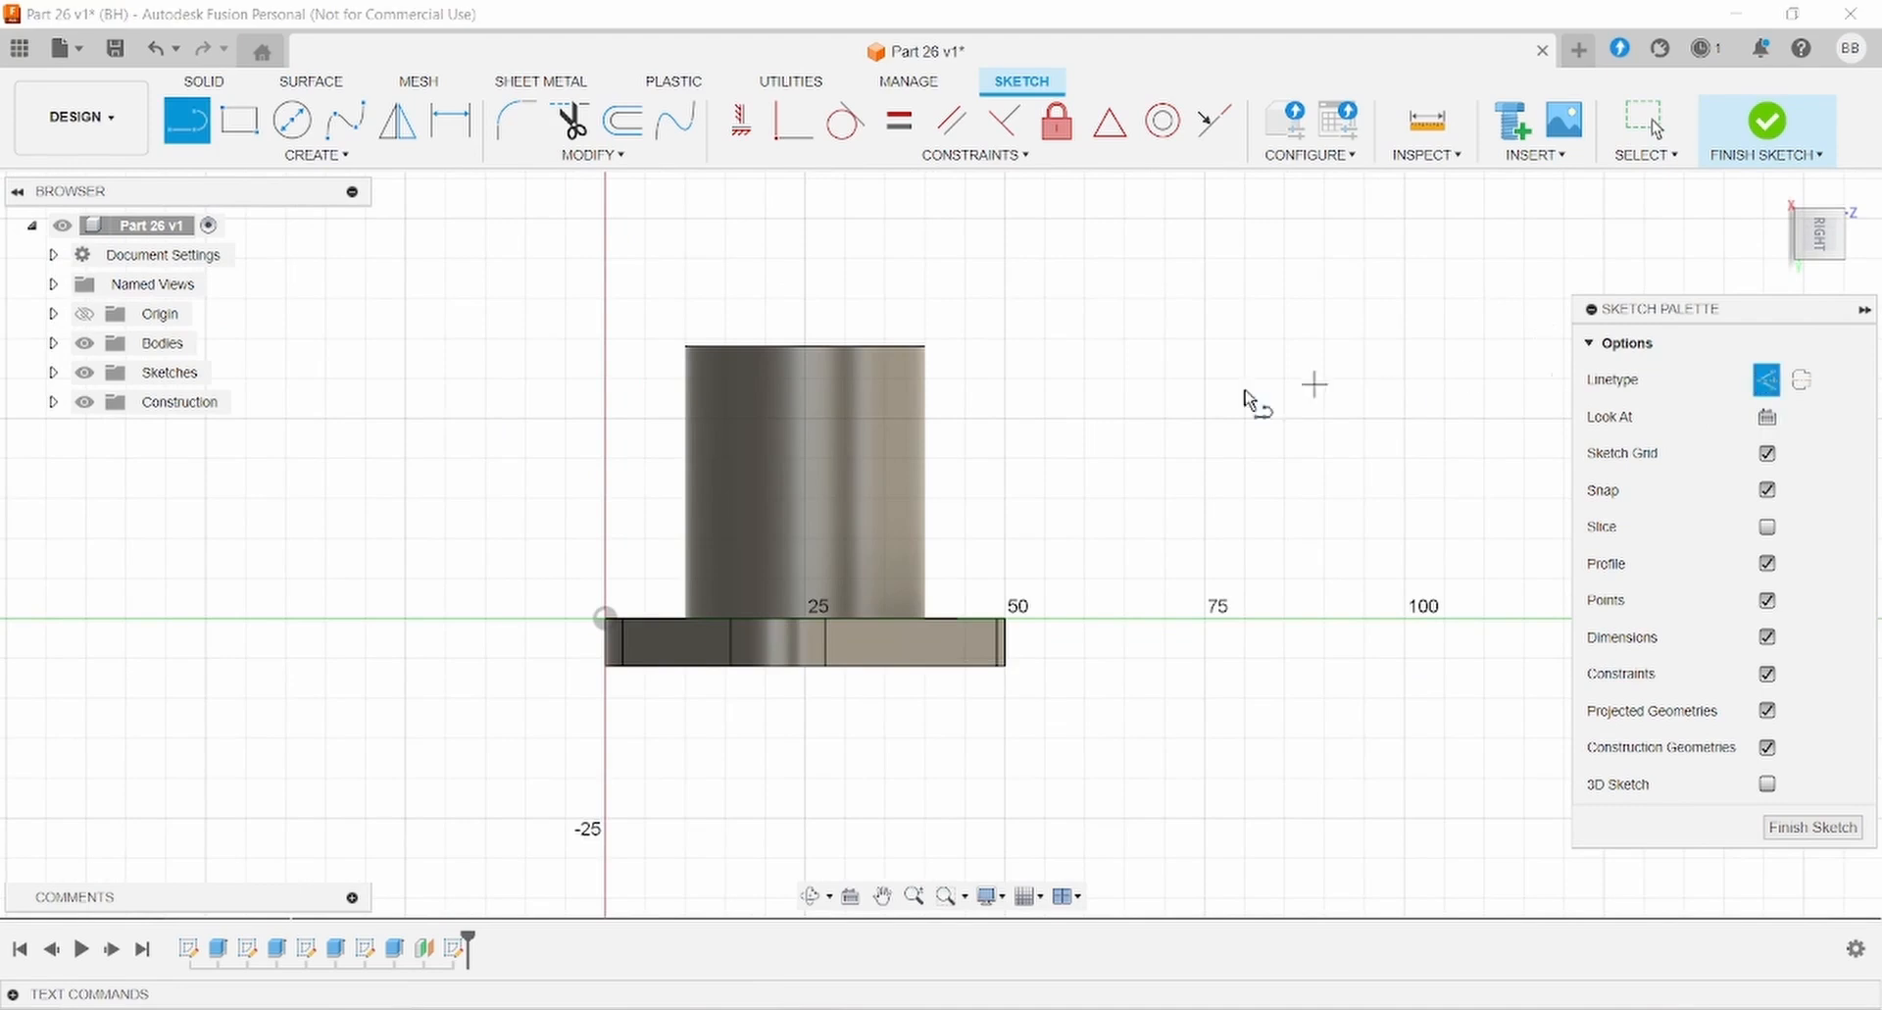
{"action": "left_click", "coordinate": [806, 619]}
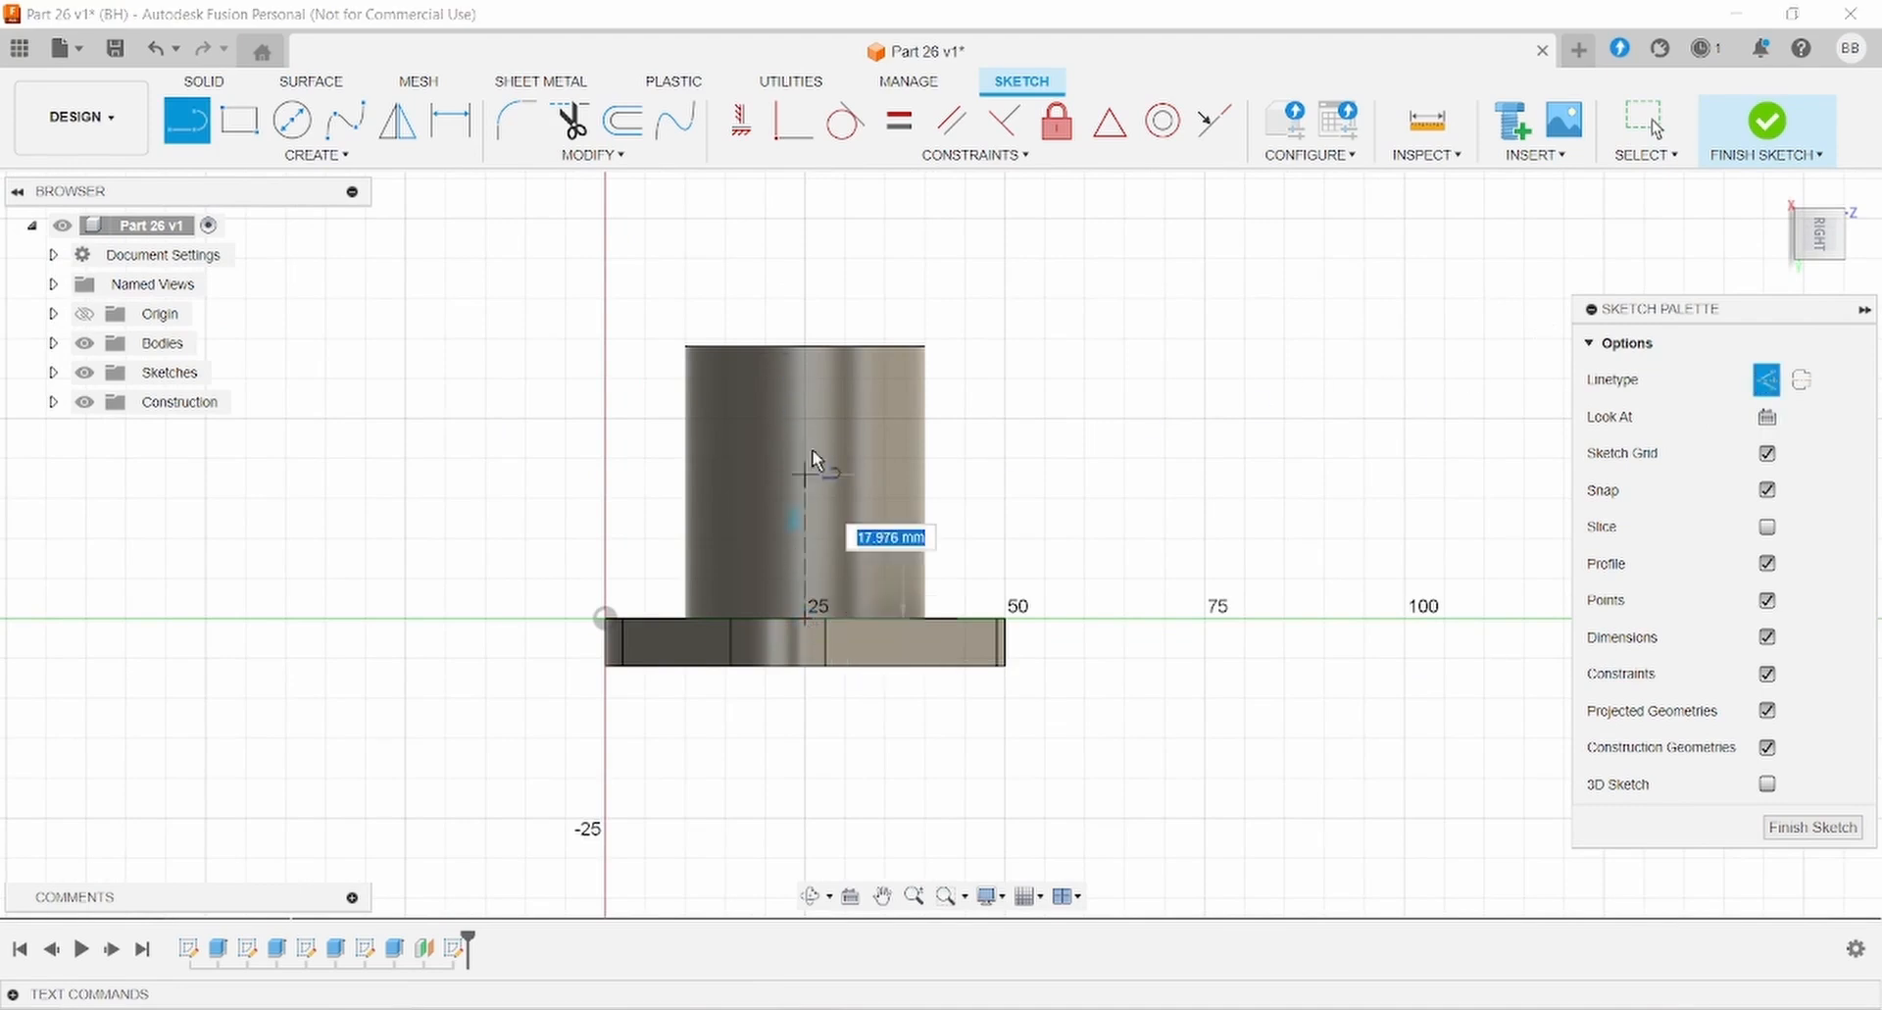
{"action": "left_click", "coordinate": [806, 259]}
{"action": "key", "text": "Escape"}
{"action": "mouse_move", "coordinate": [806, 310]}
{"action": "left_mouse_down"}
{"action": "mouse_move", "coordinate": [770, 300]}
{"action": "mouse_move", "coordinate": [799, 305]}
{"action": "left_mouse_up"}
Check the centre distance in the reference drawing and dimension the construction line 17.5+7.5 mm from the origin.
{"action": "key", "text": "alt+Tab"}
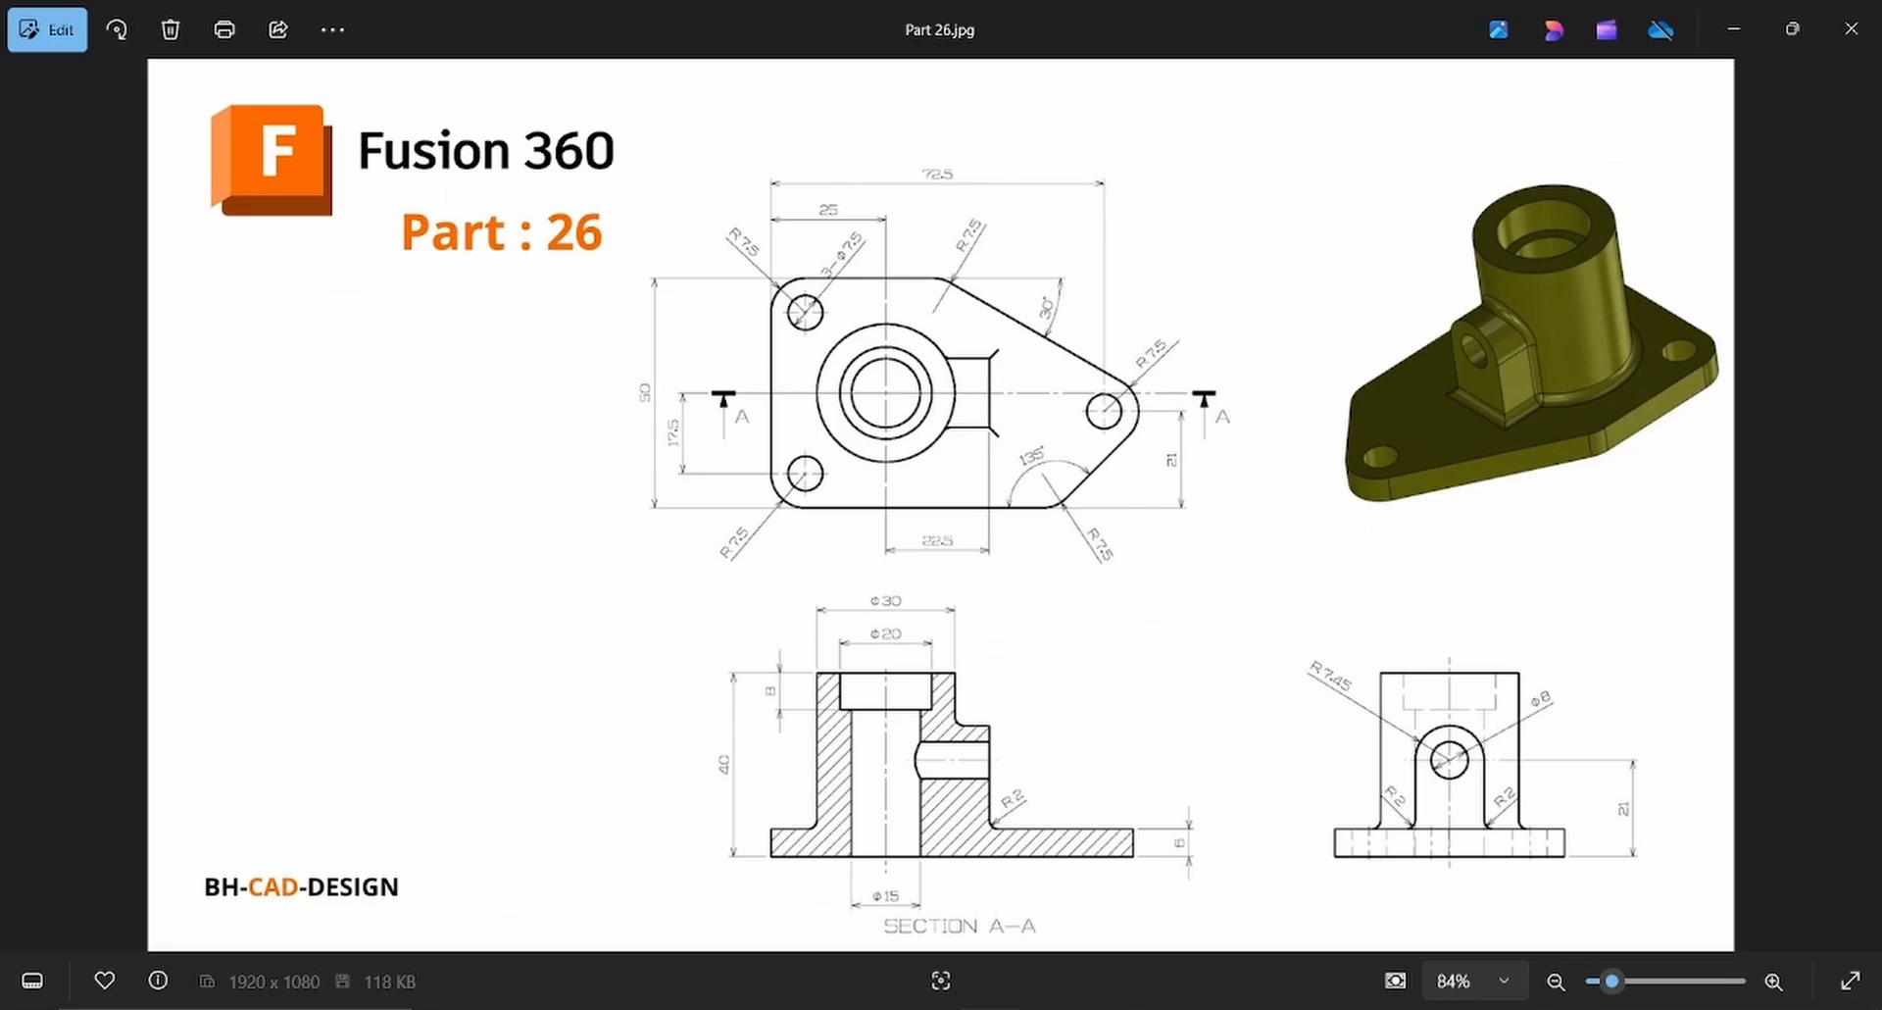
{"action": "key", "text": "alt+Tab"}
{"action": "left_click", "coordinate": [451, 120]}
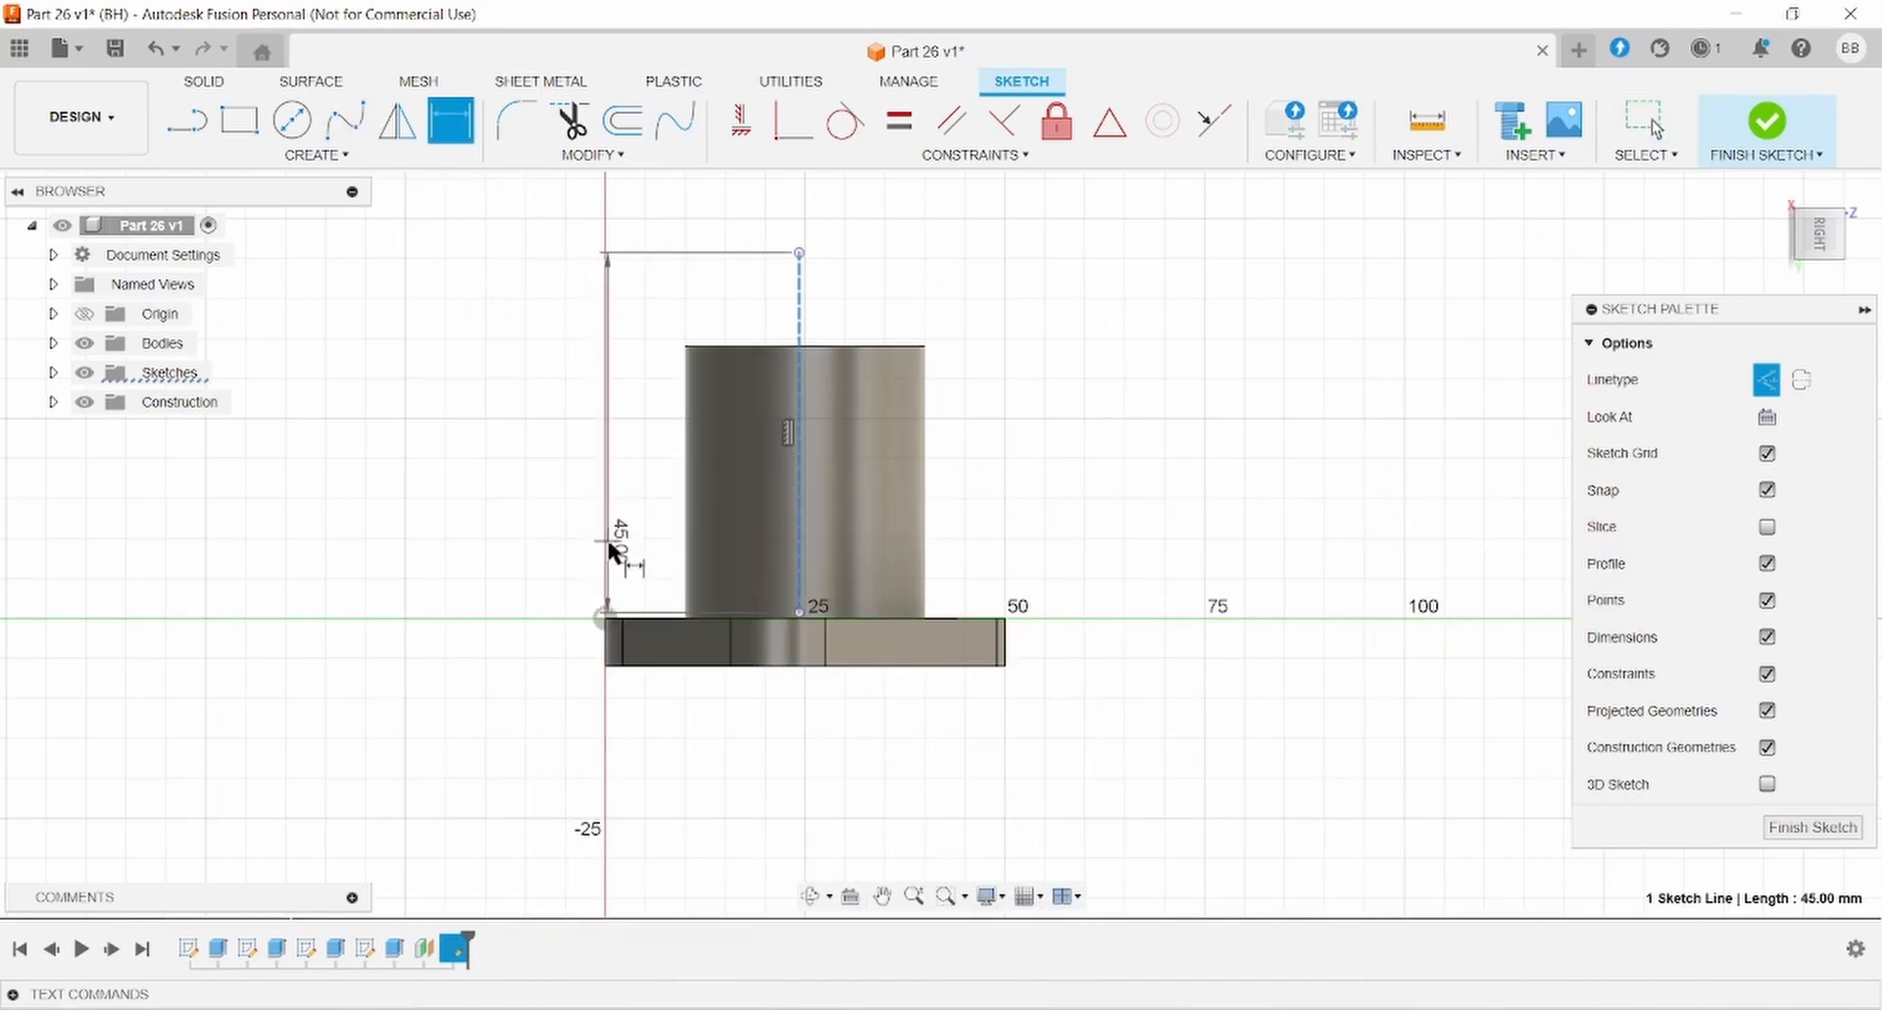
{"action": "key", "text": "Escape"}
{"action": "key", "text": "Escape"}
{"action": "left_click", "coordinate": [451, 121]}
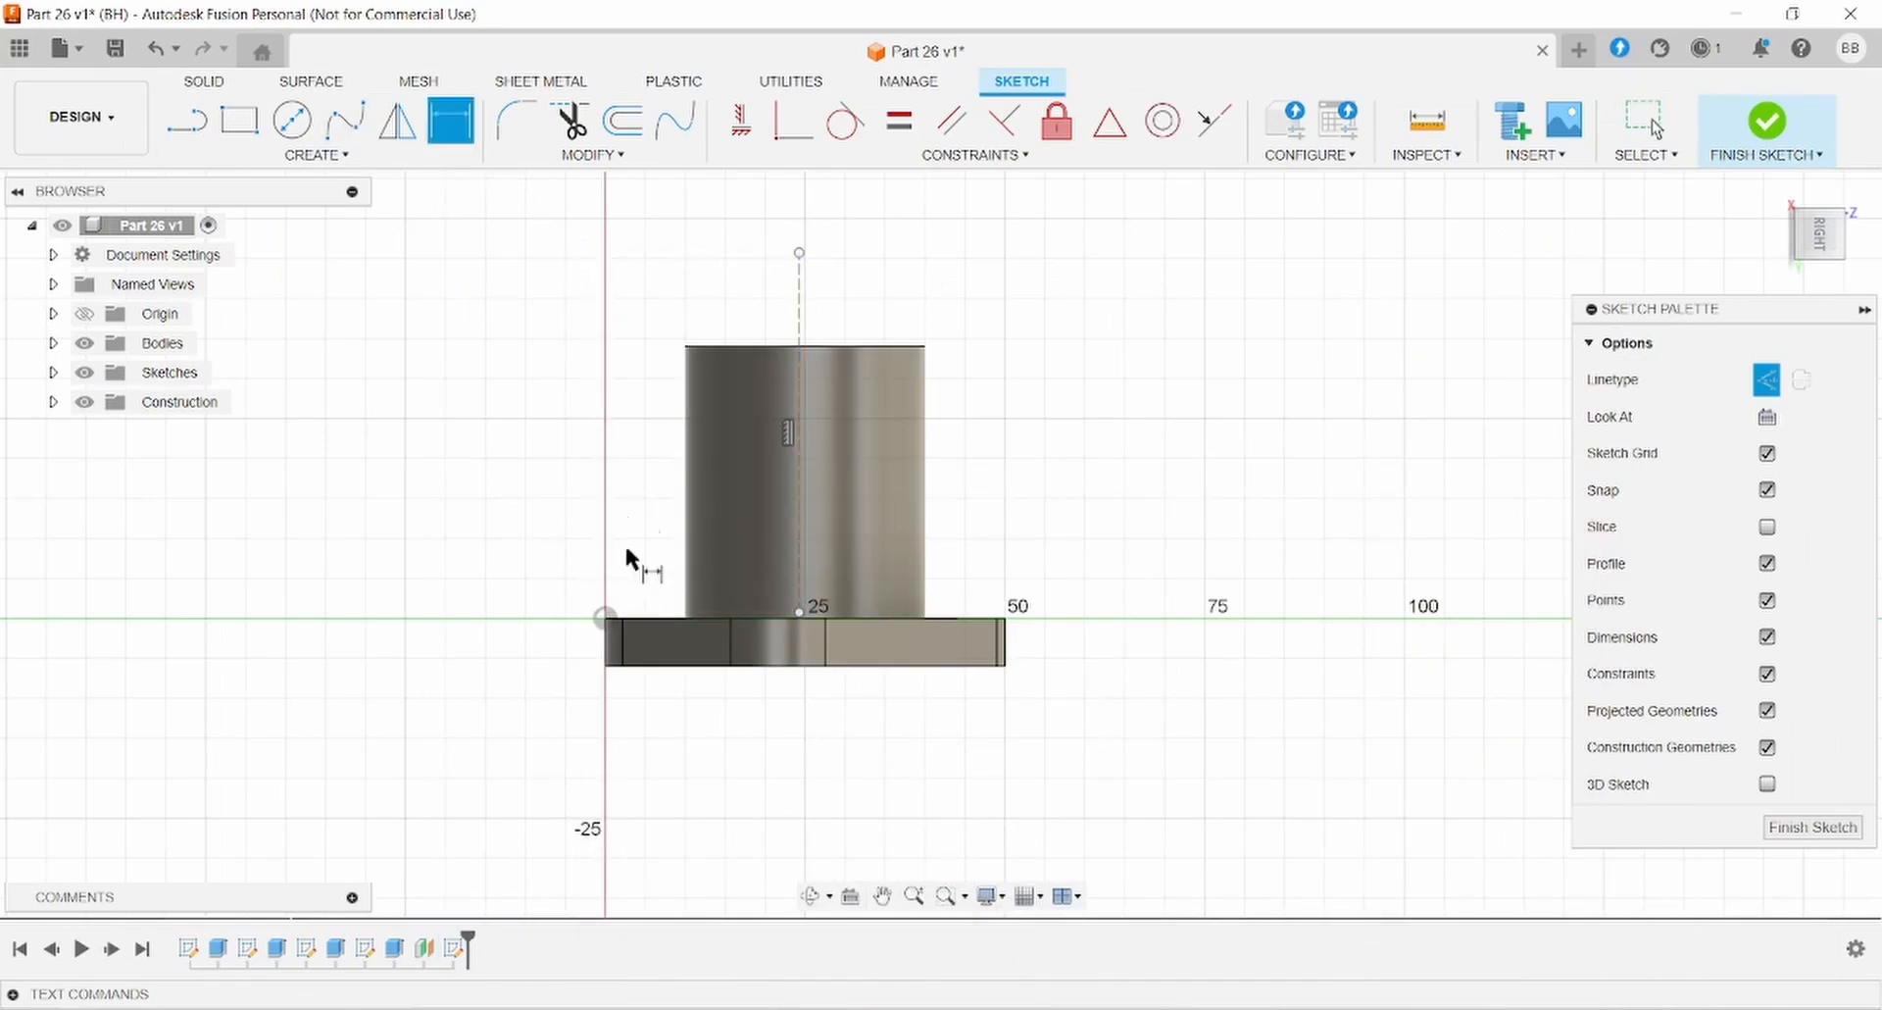
{"action": "left_click", "coordinate": [607, 618]}
{"action": "left_click", "coordinate": [797, 323]}
{"action": "left_click", "coordinate": [698, 259]}
{"action": "type", "text": "17.5+7.5"}
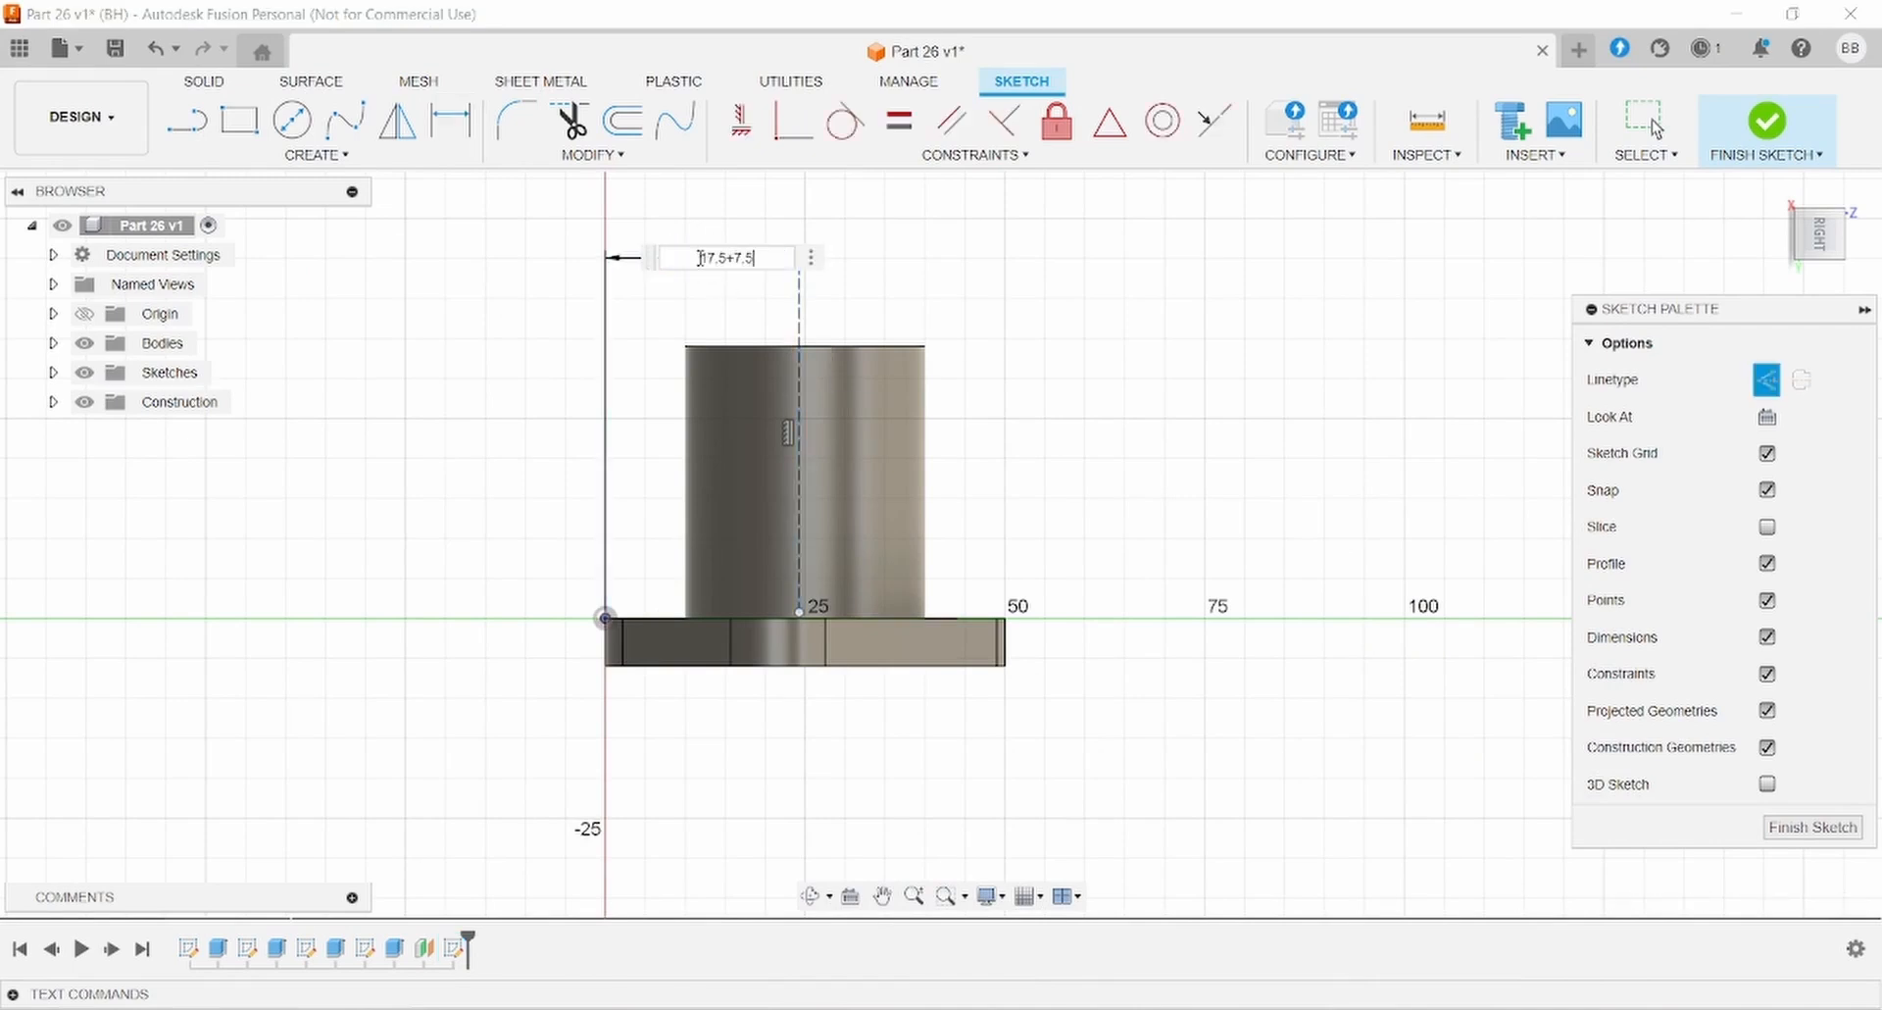
{"action": "key", "text": "Return"}
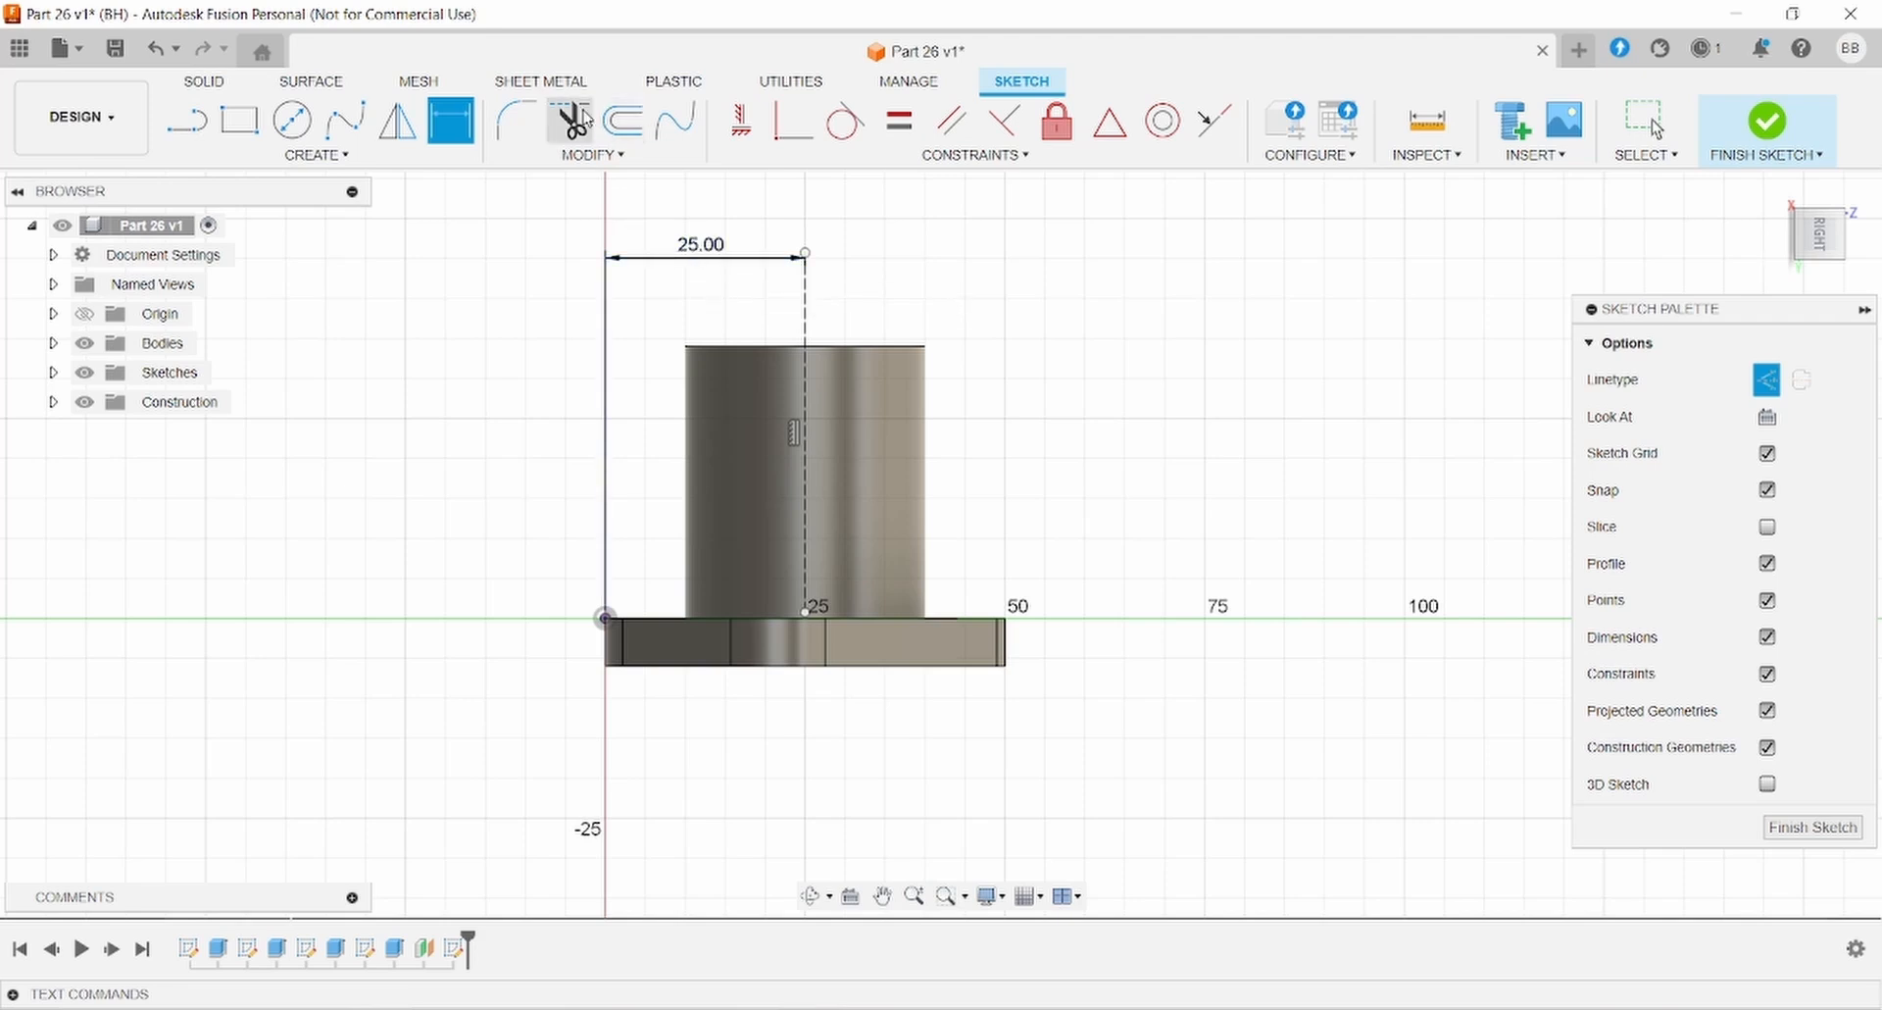
Draw a solid vertical line up from the plate beside the construction line and cap it with an arc about 10 mm wide.
{"action": "left_click", "coordinate": [186, 120]}
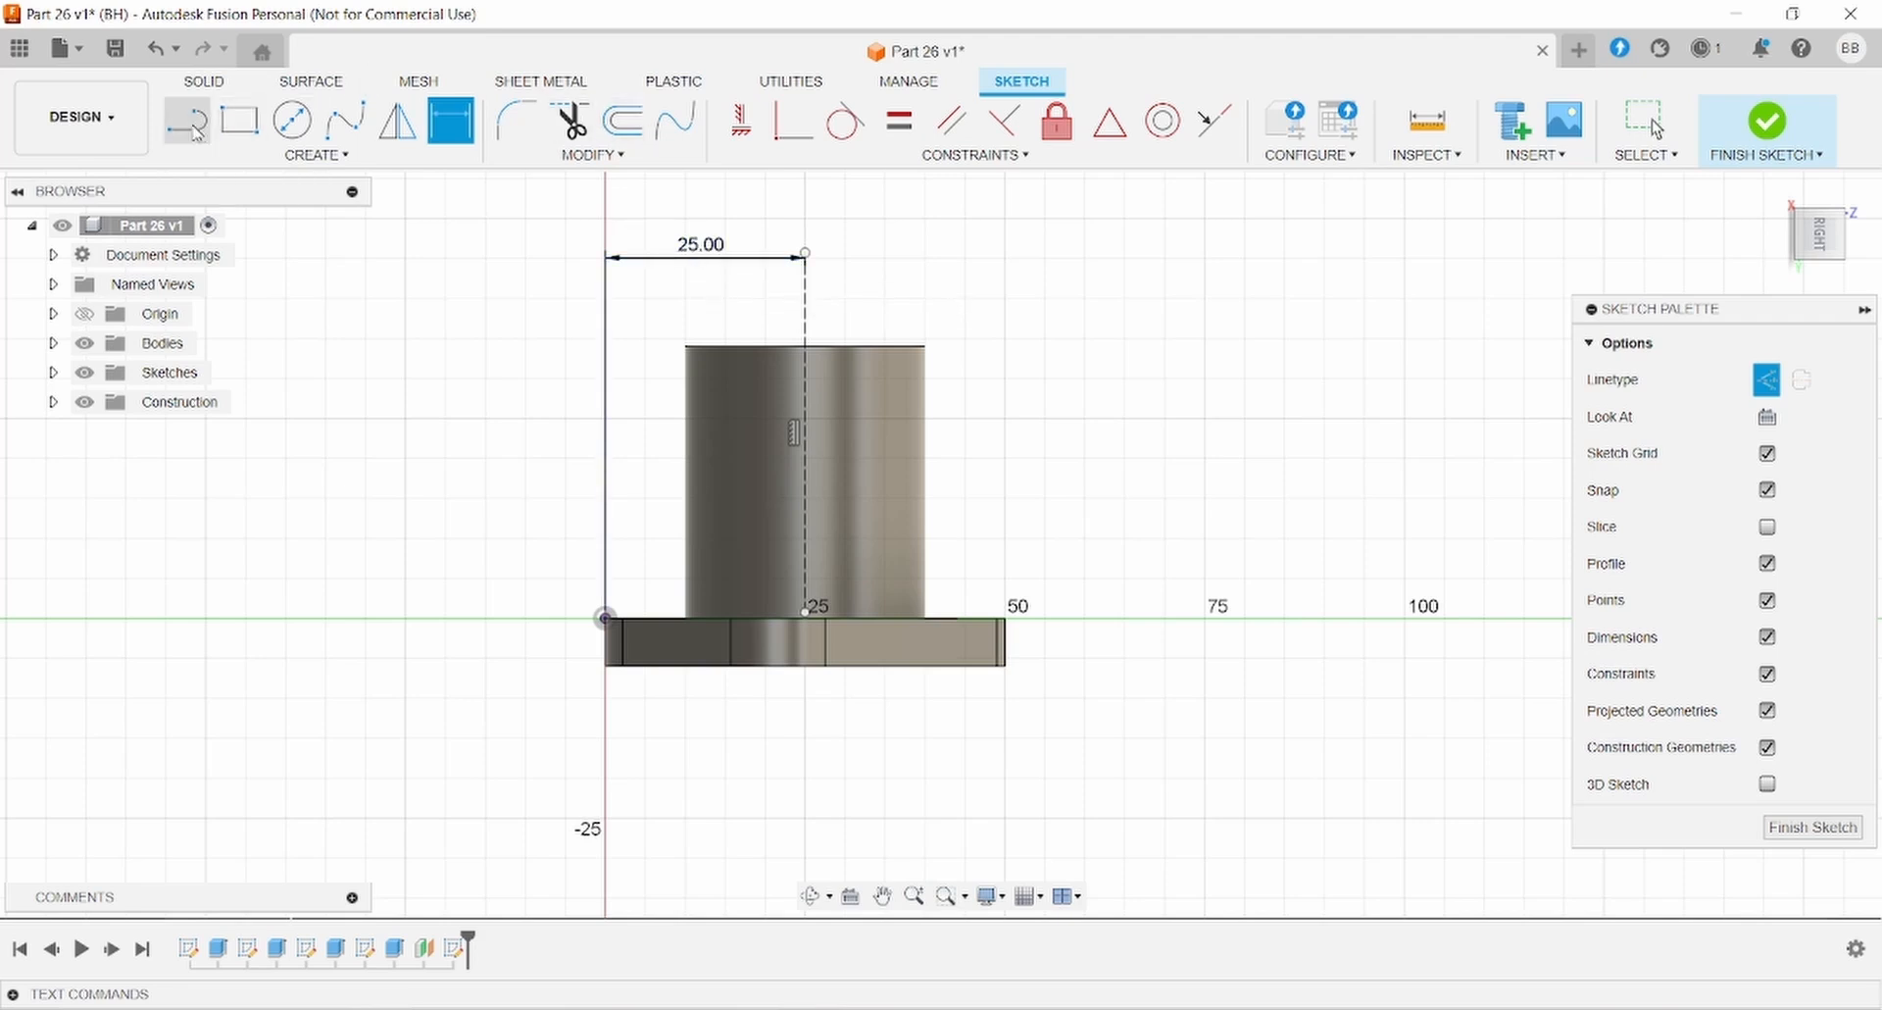
{"action": "left_click", "coordinate": [757, 615]}
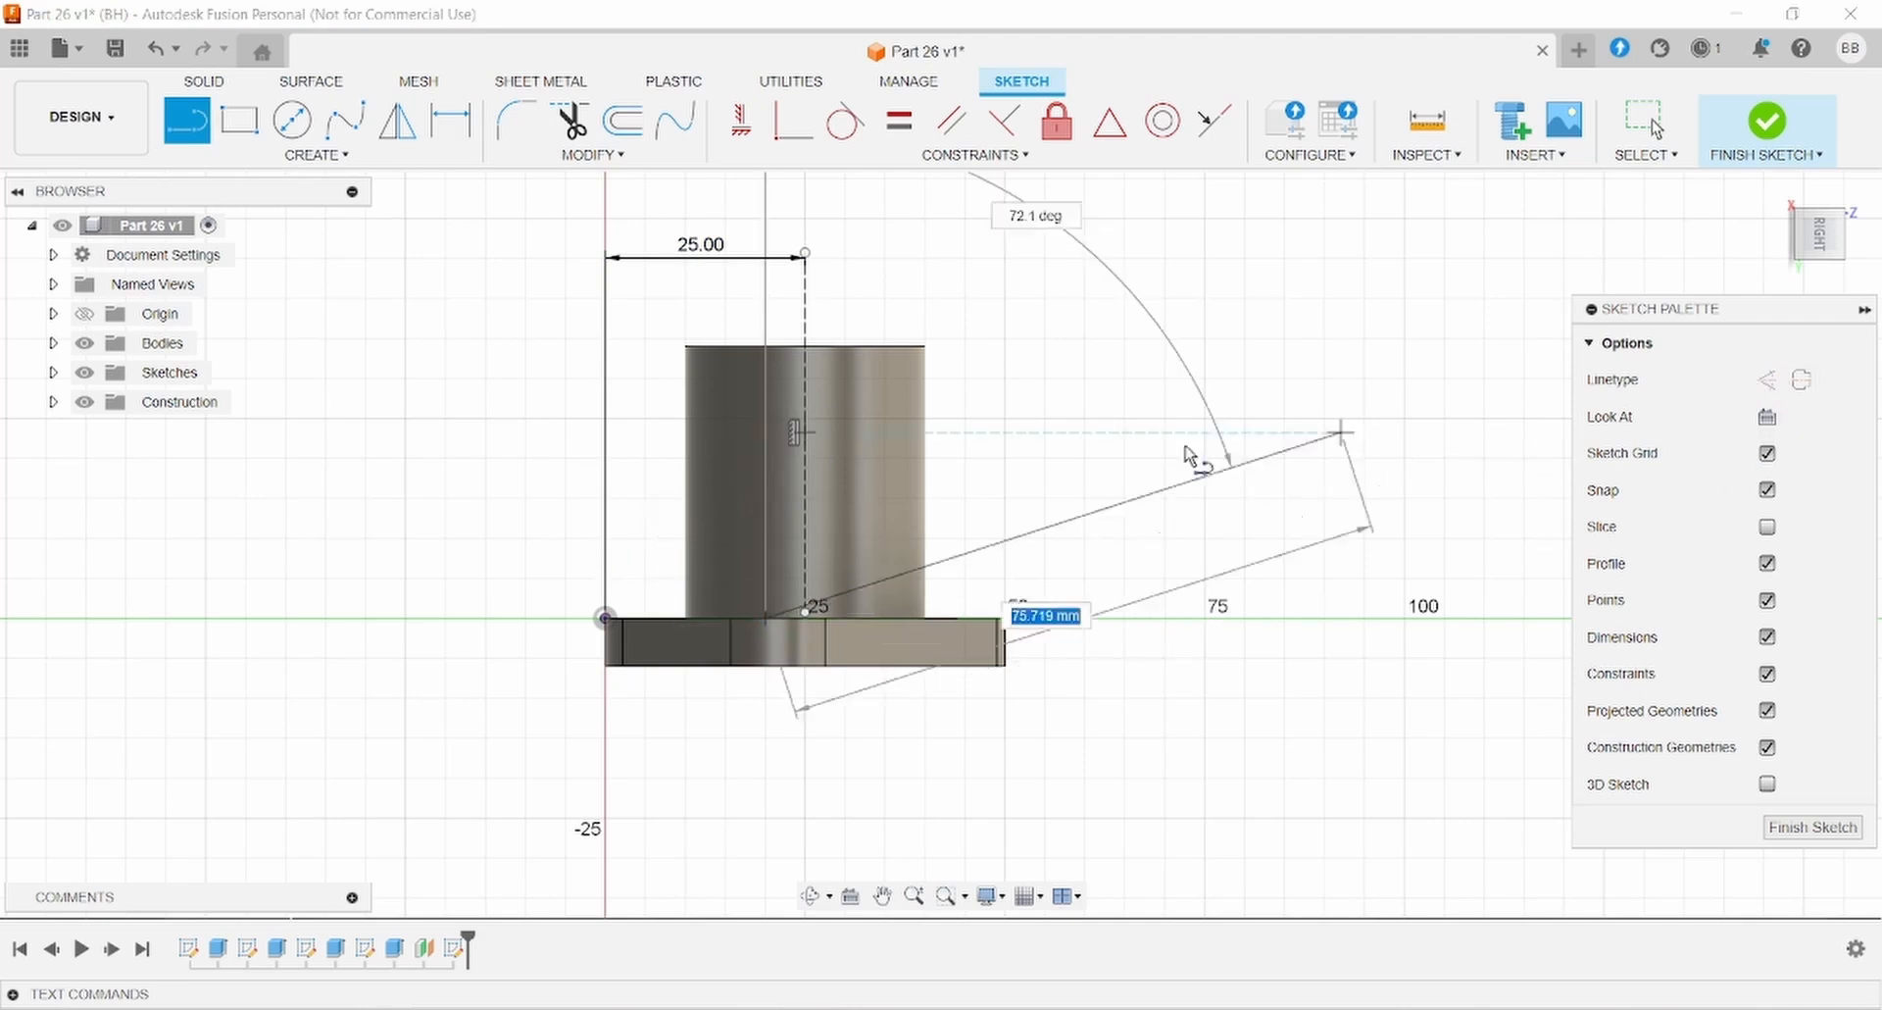
{"action": "key", "text": "Escape"}
{"action": "left_click", "coordinate": [766, 500]}
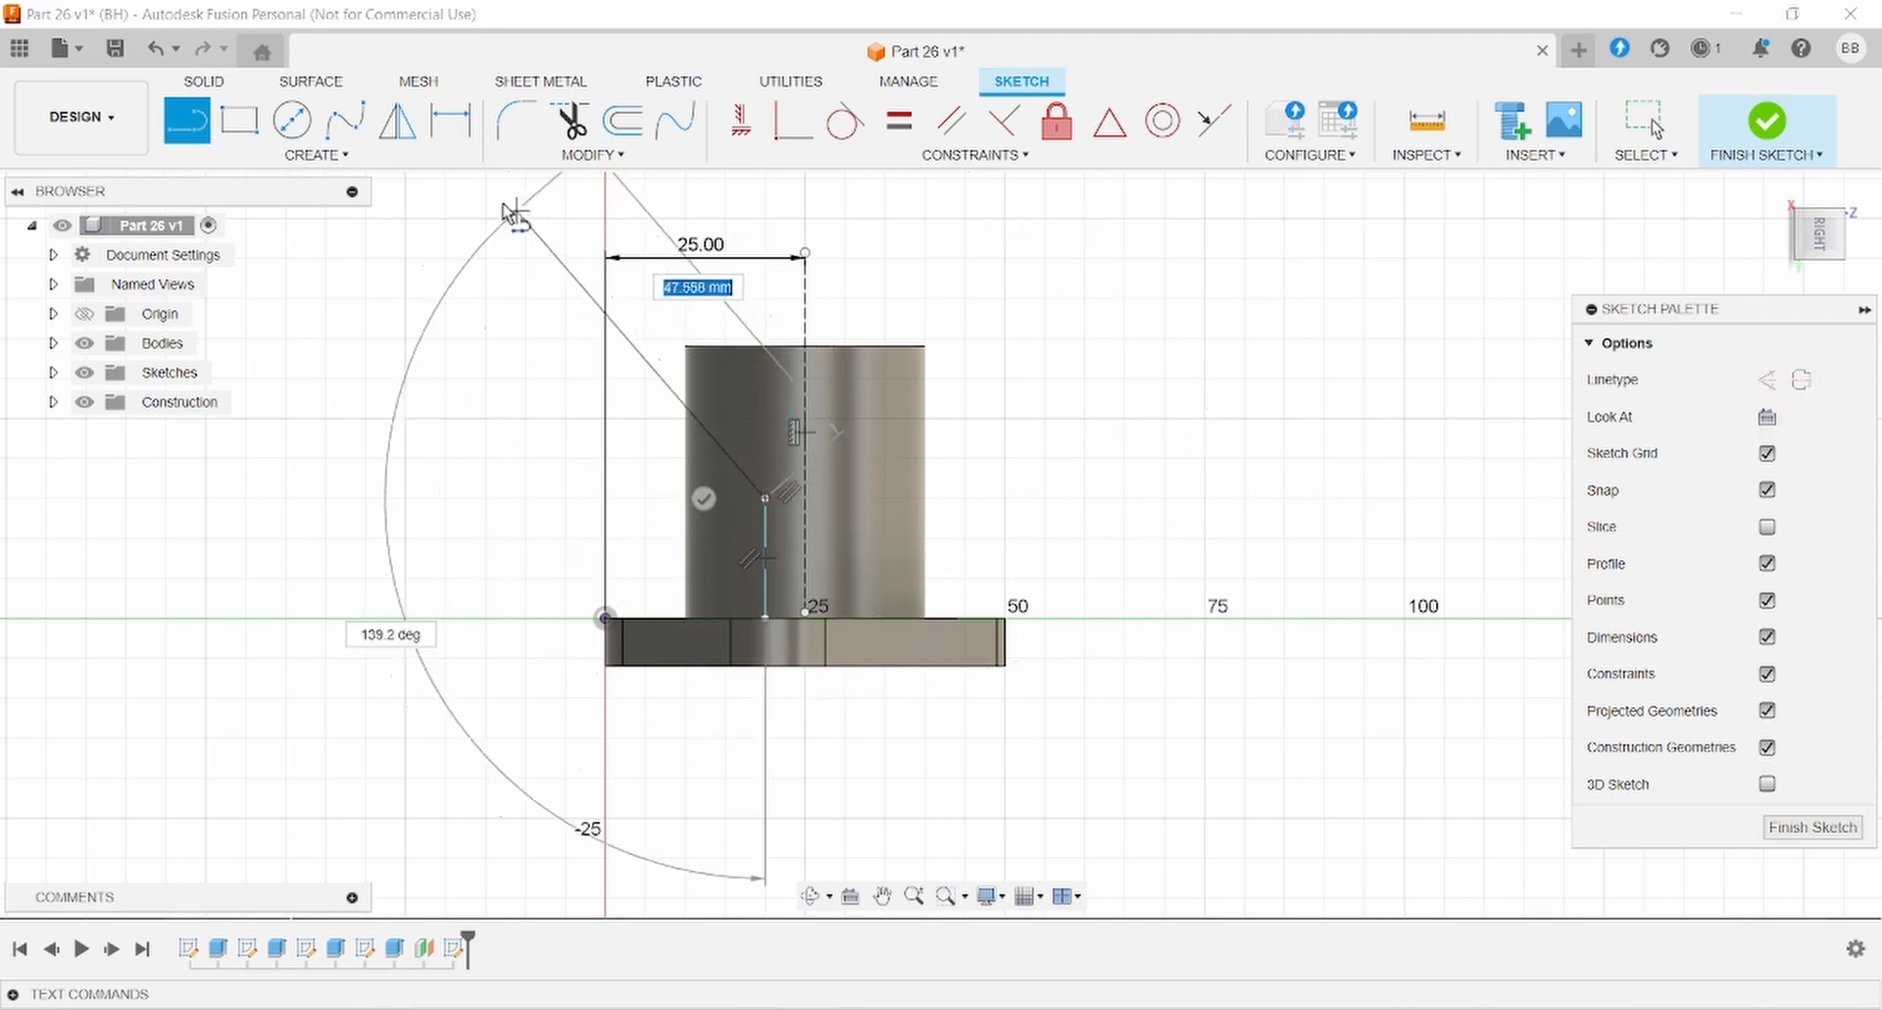
{"action": "left_click", "coordinate": [317, 155]}
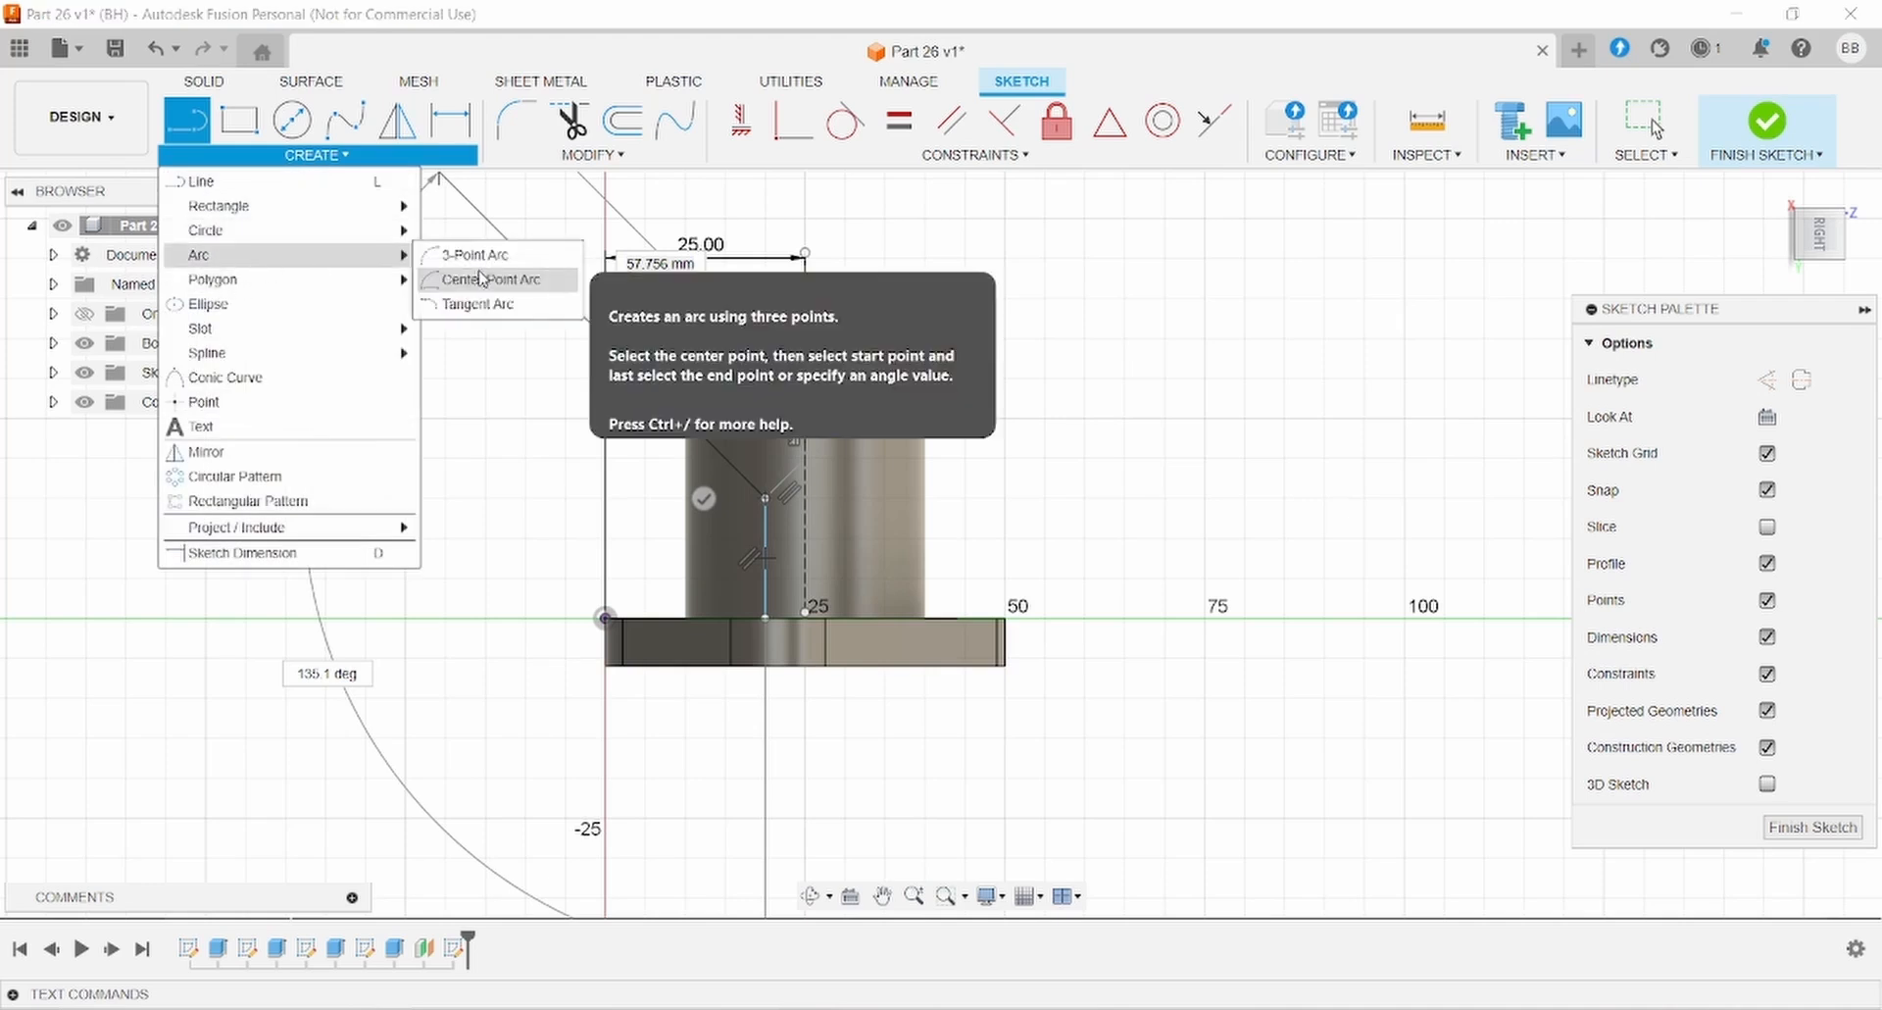
{"action": "left_click", "coordinate": [508, 270]}
{"action": "left_click", "coordinate": [765, 499]}
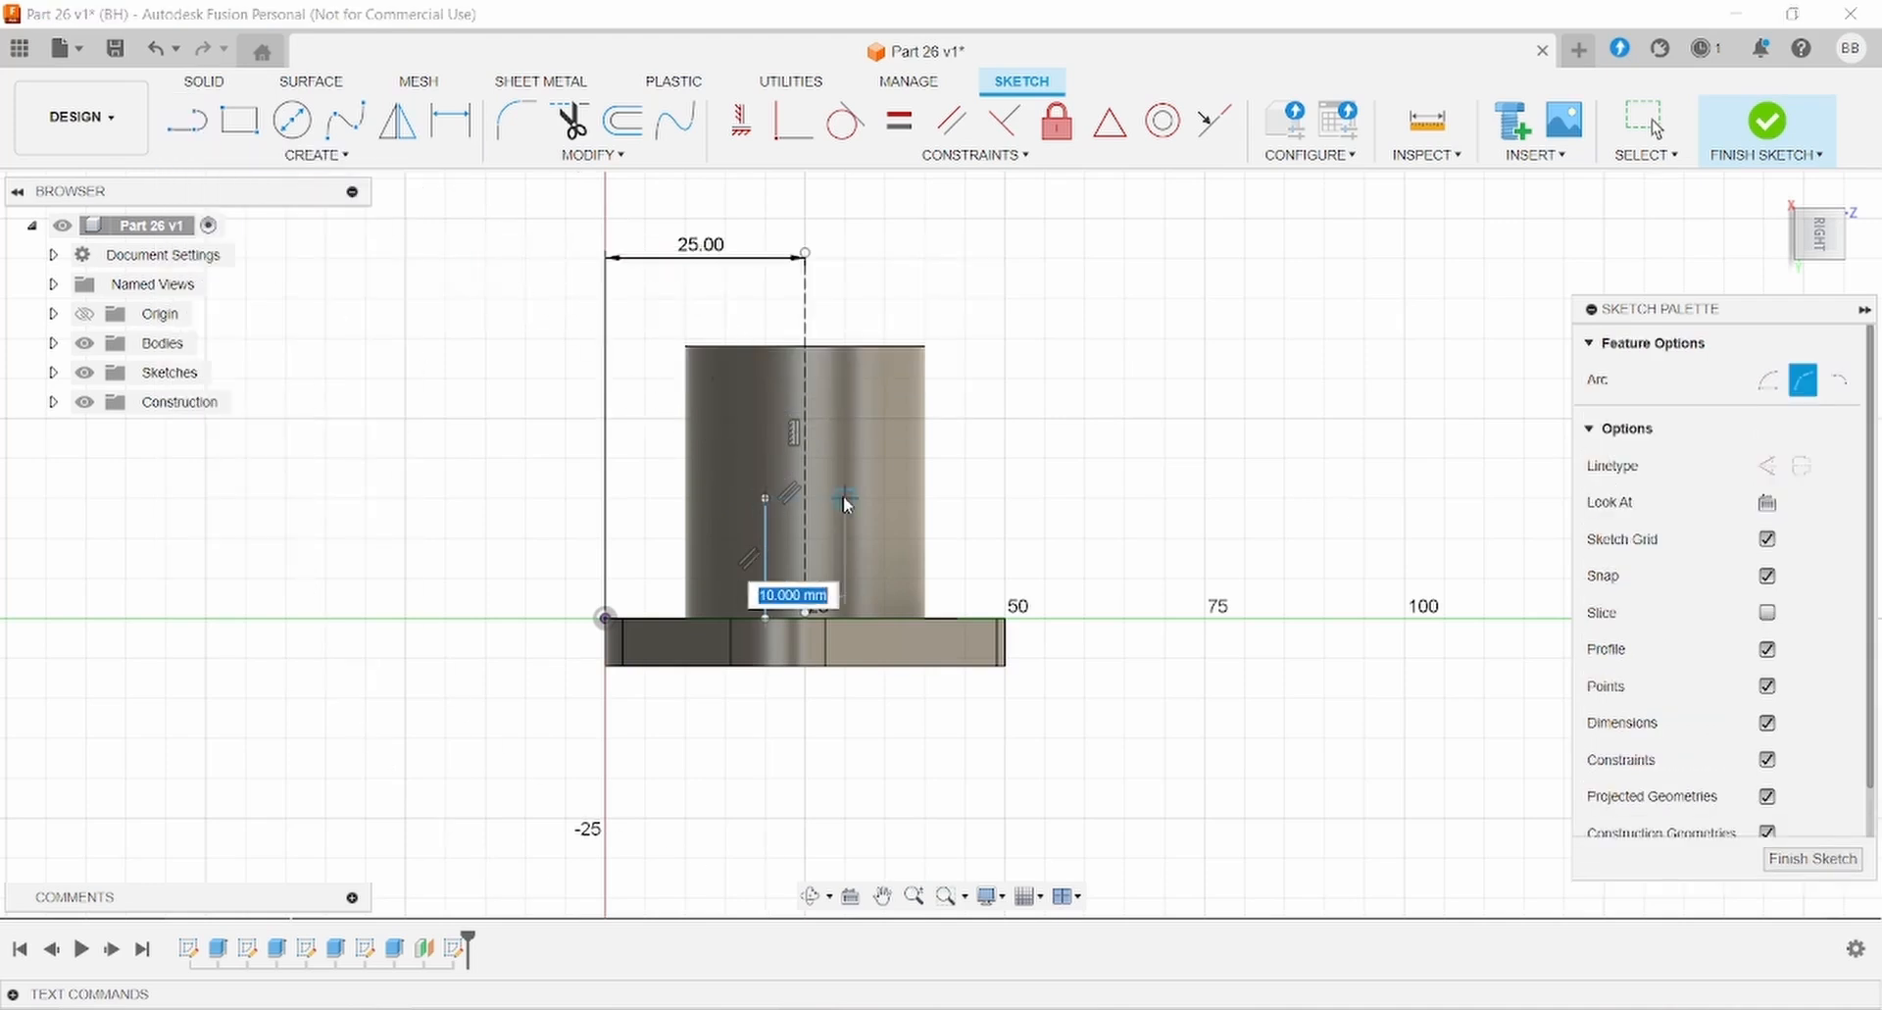
{"action": "left_click", "coordinate": [841, 480]}
Close the arched lug profile with a vertical line down from the arc's free end and a line across the base.
{"action": "key", "text": "l"}
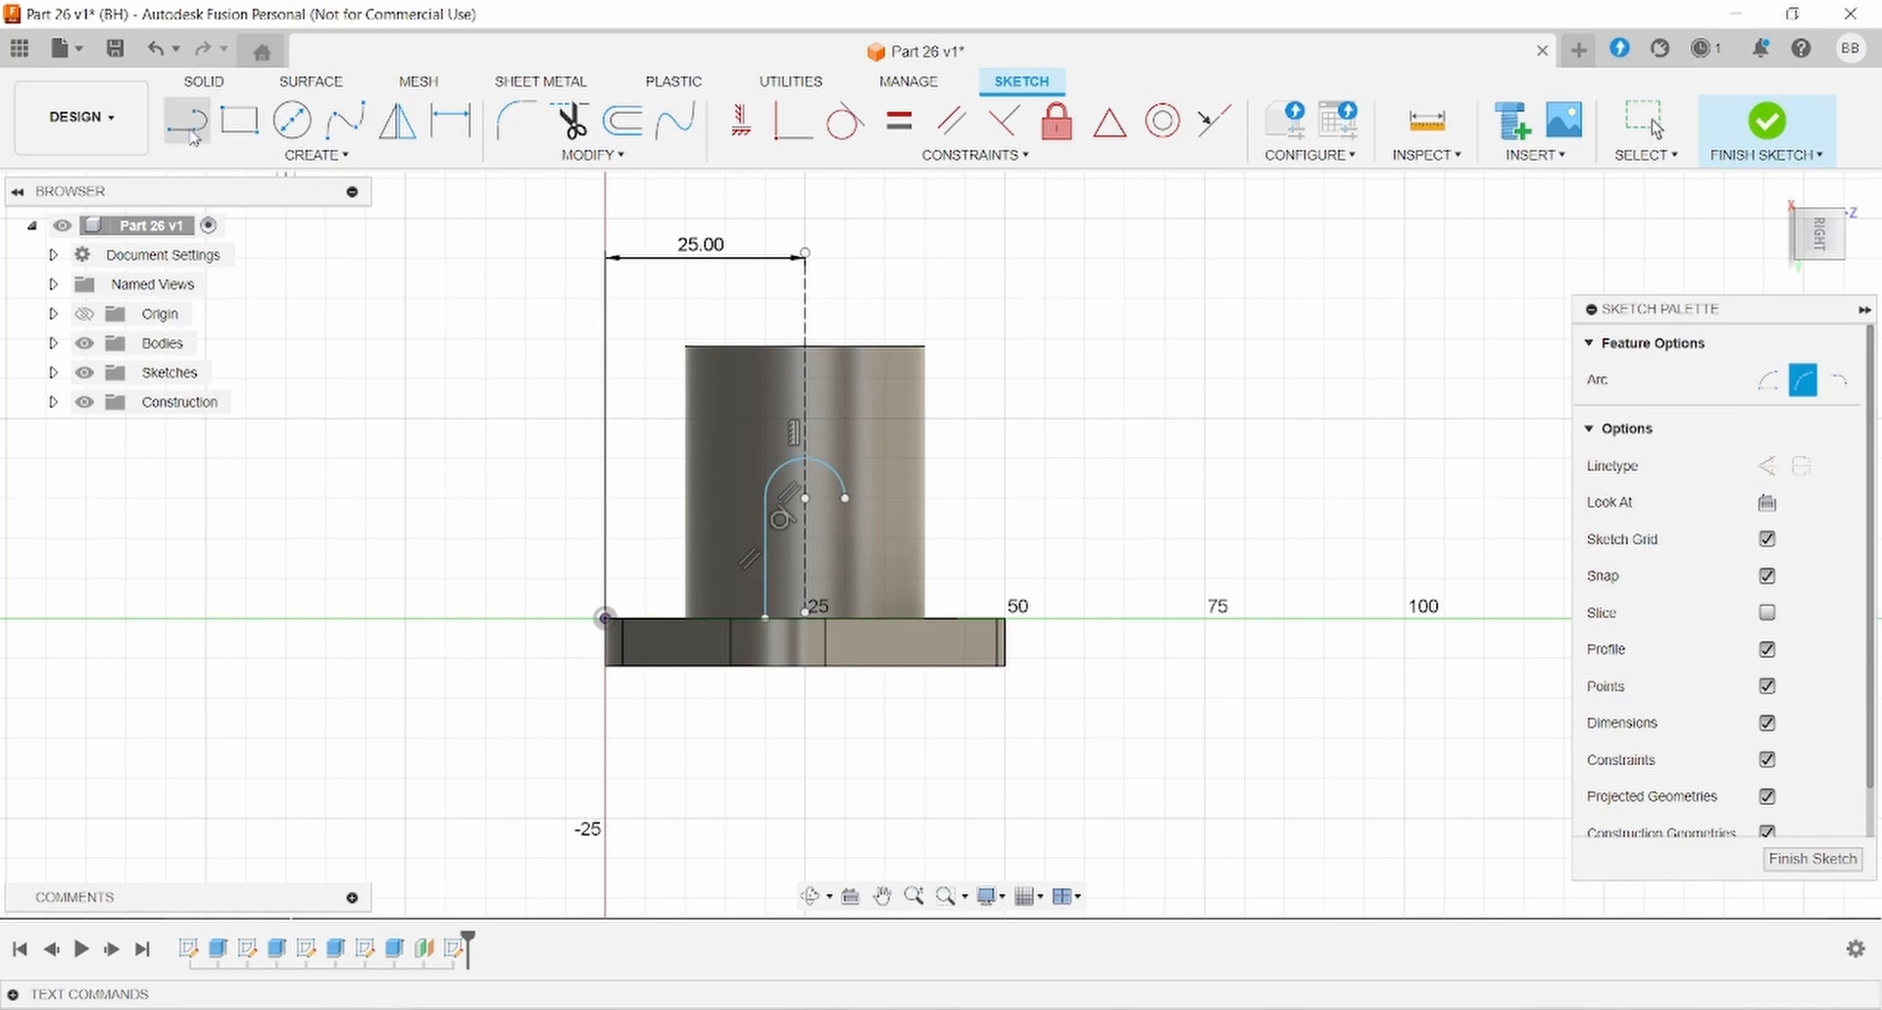
{"action": "left_click", "coordinate": [844, 498]}
{"action": "left_click", "coordinate": [845, 615]}
{"action": "left_click", "coordinate": [768, 614]}
{"action": "key", "text": "Escape"}
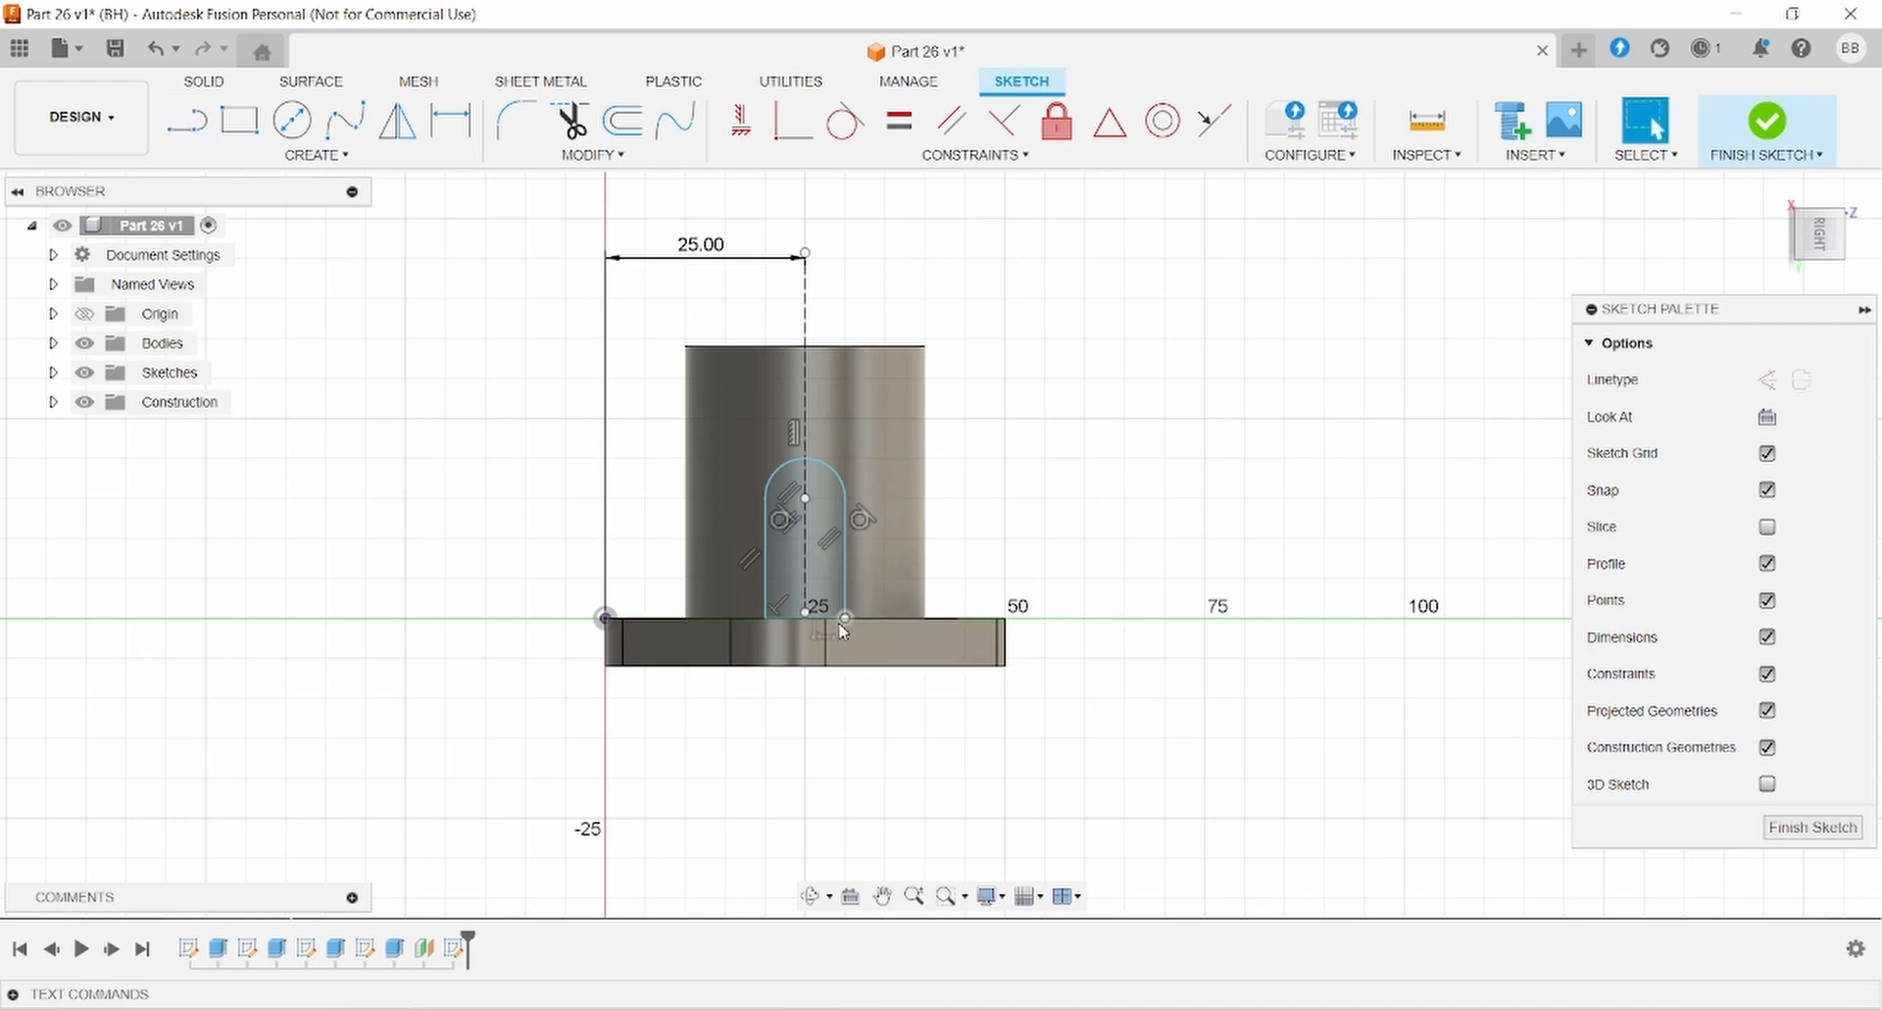
Align the profile's lower corner nearest the origin with the origin using a Horizontal/Vertical constraint.
{"action": "left_click", "coordinate": [766, 606]}
{"action": "left_click", "coordinate": [605, 617], "text": "shift"}
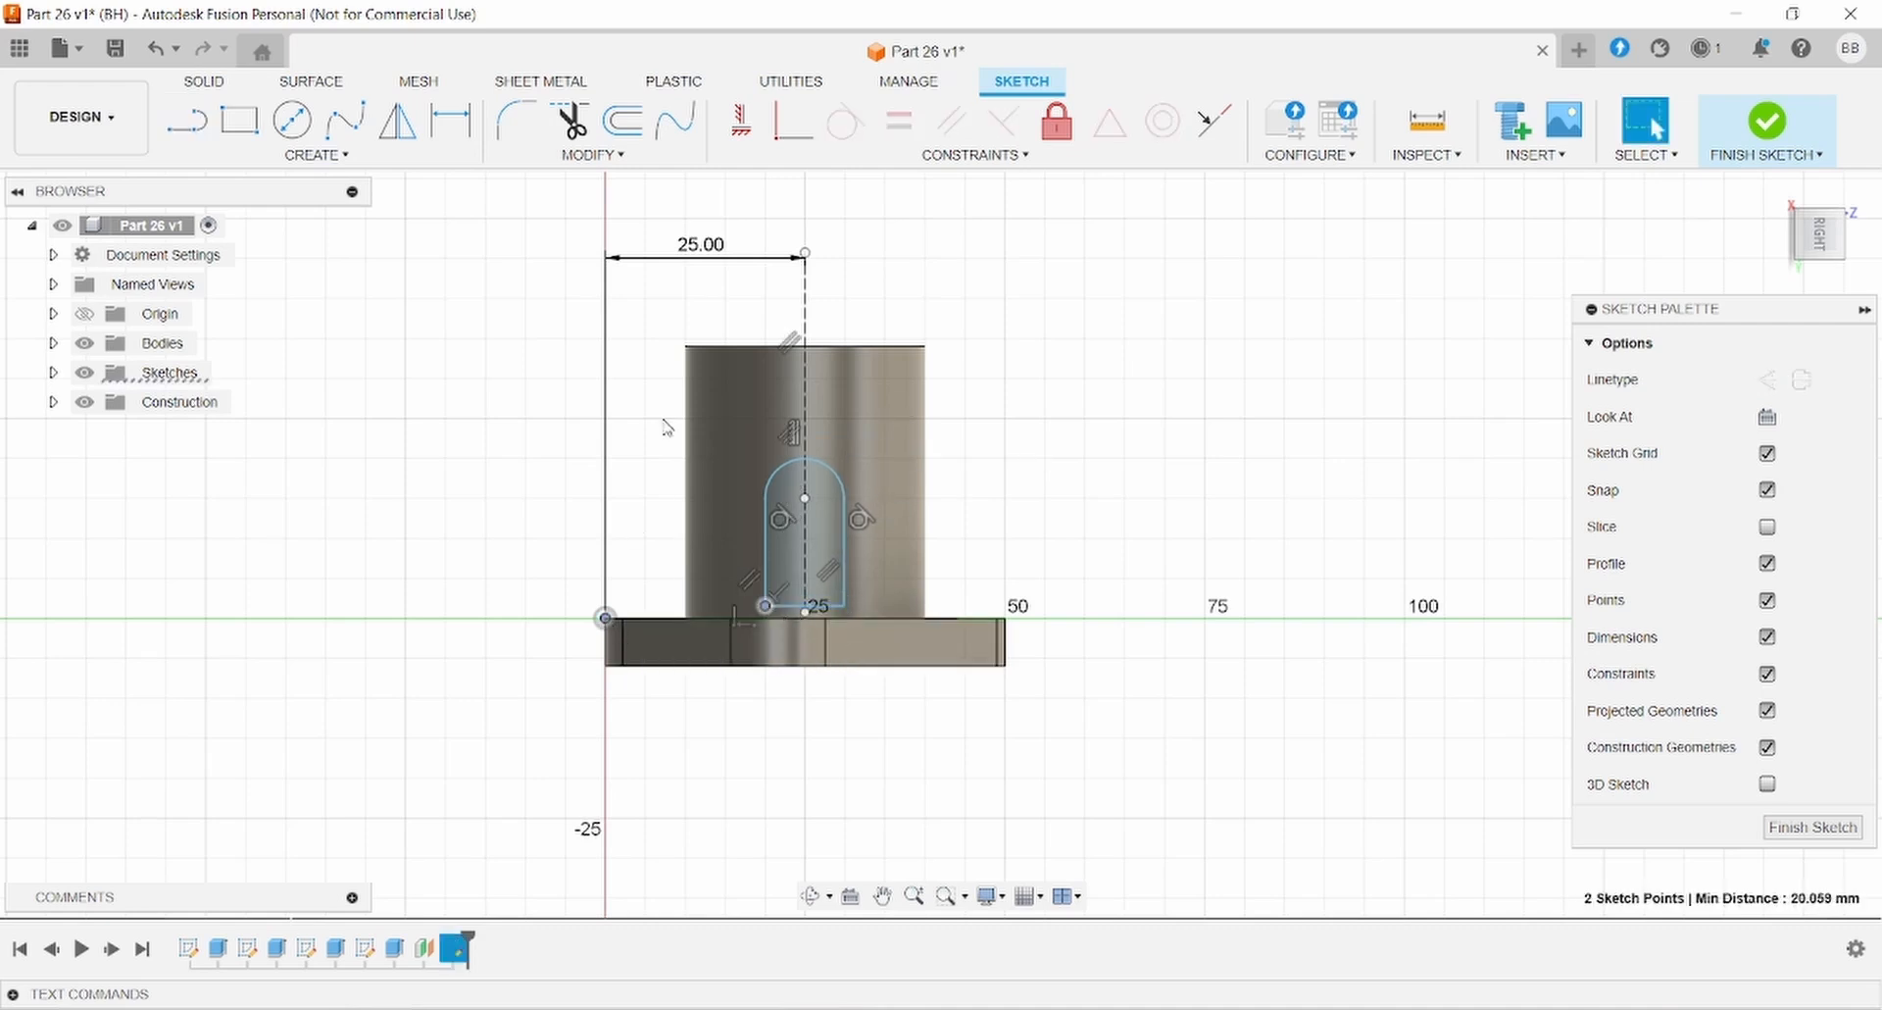
{"action": "left_click", "coordinate": [741, 121]}
Check the lug radius in the reference drawing and dimension the profile's arc to a radius of 7.45 mm.
{"action": "left_click", "coordinate": [938, 1009]}
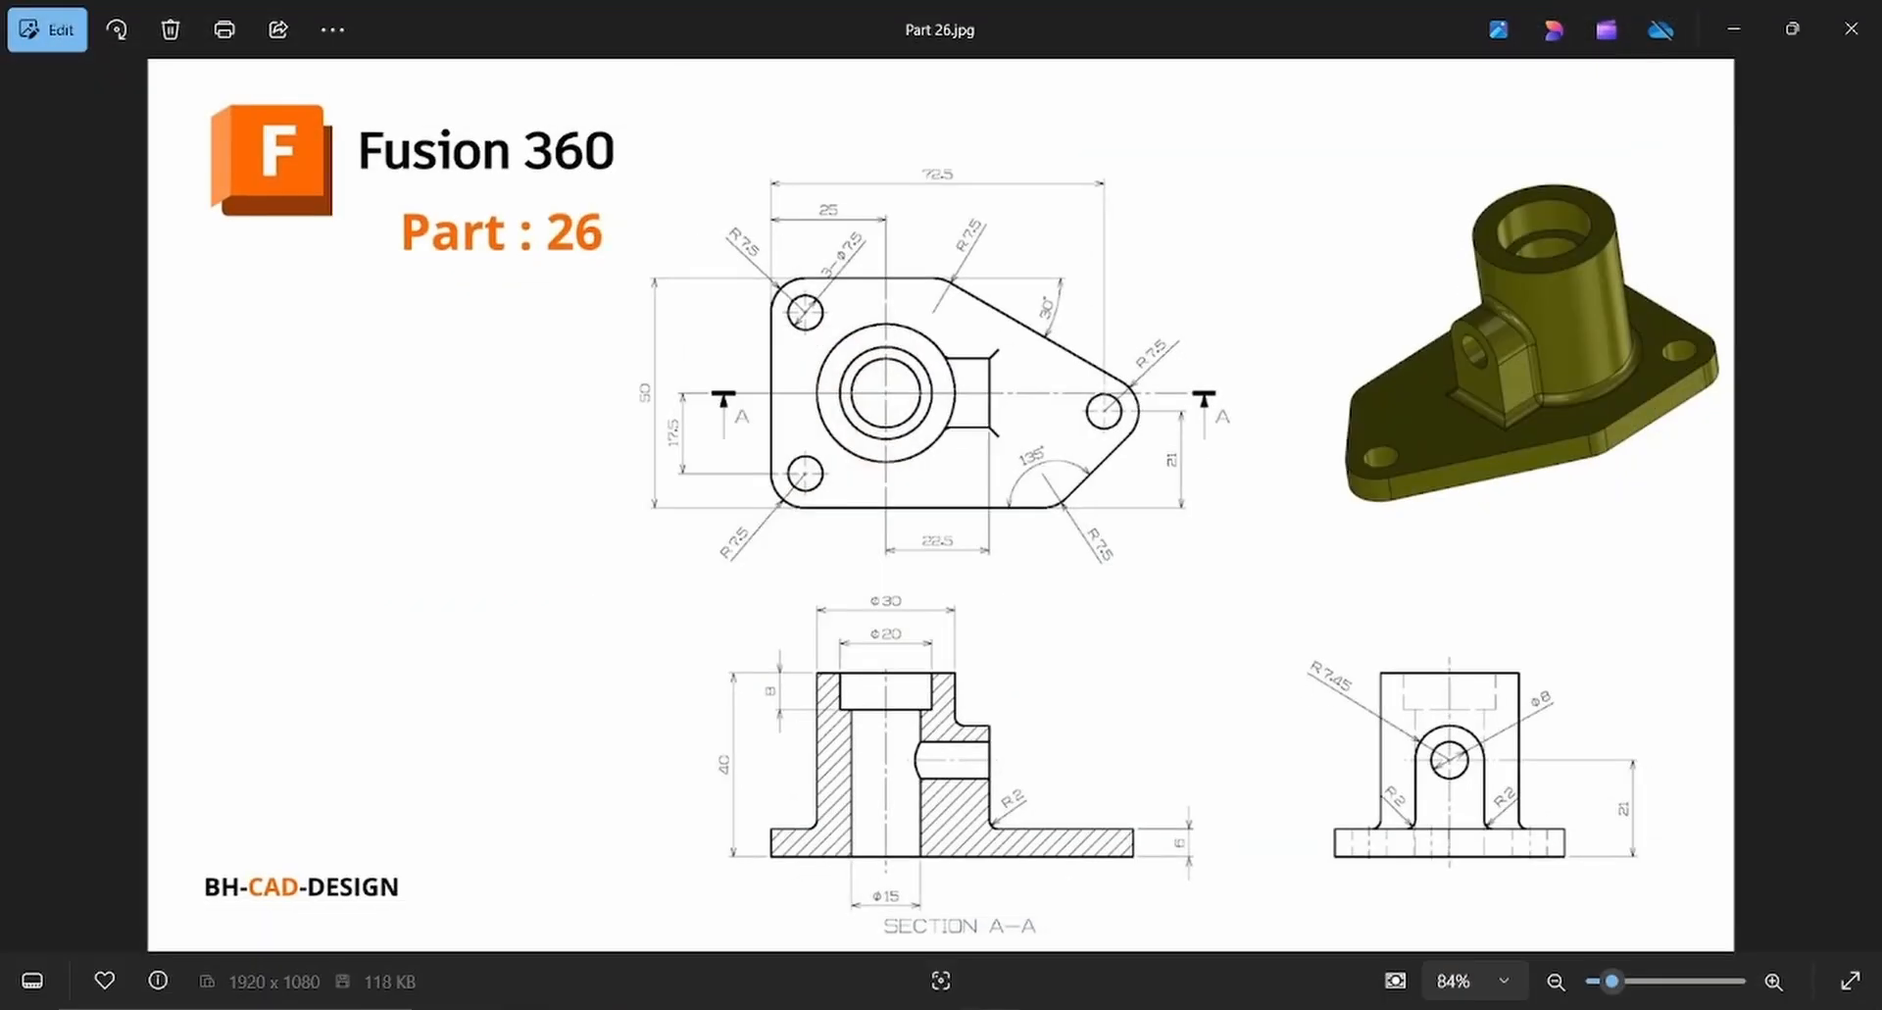
{"action": "left_click", "coordinate": [938, 1009]}
{"action": "left_click", "coordinate": [470, 123]}
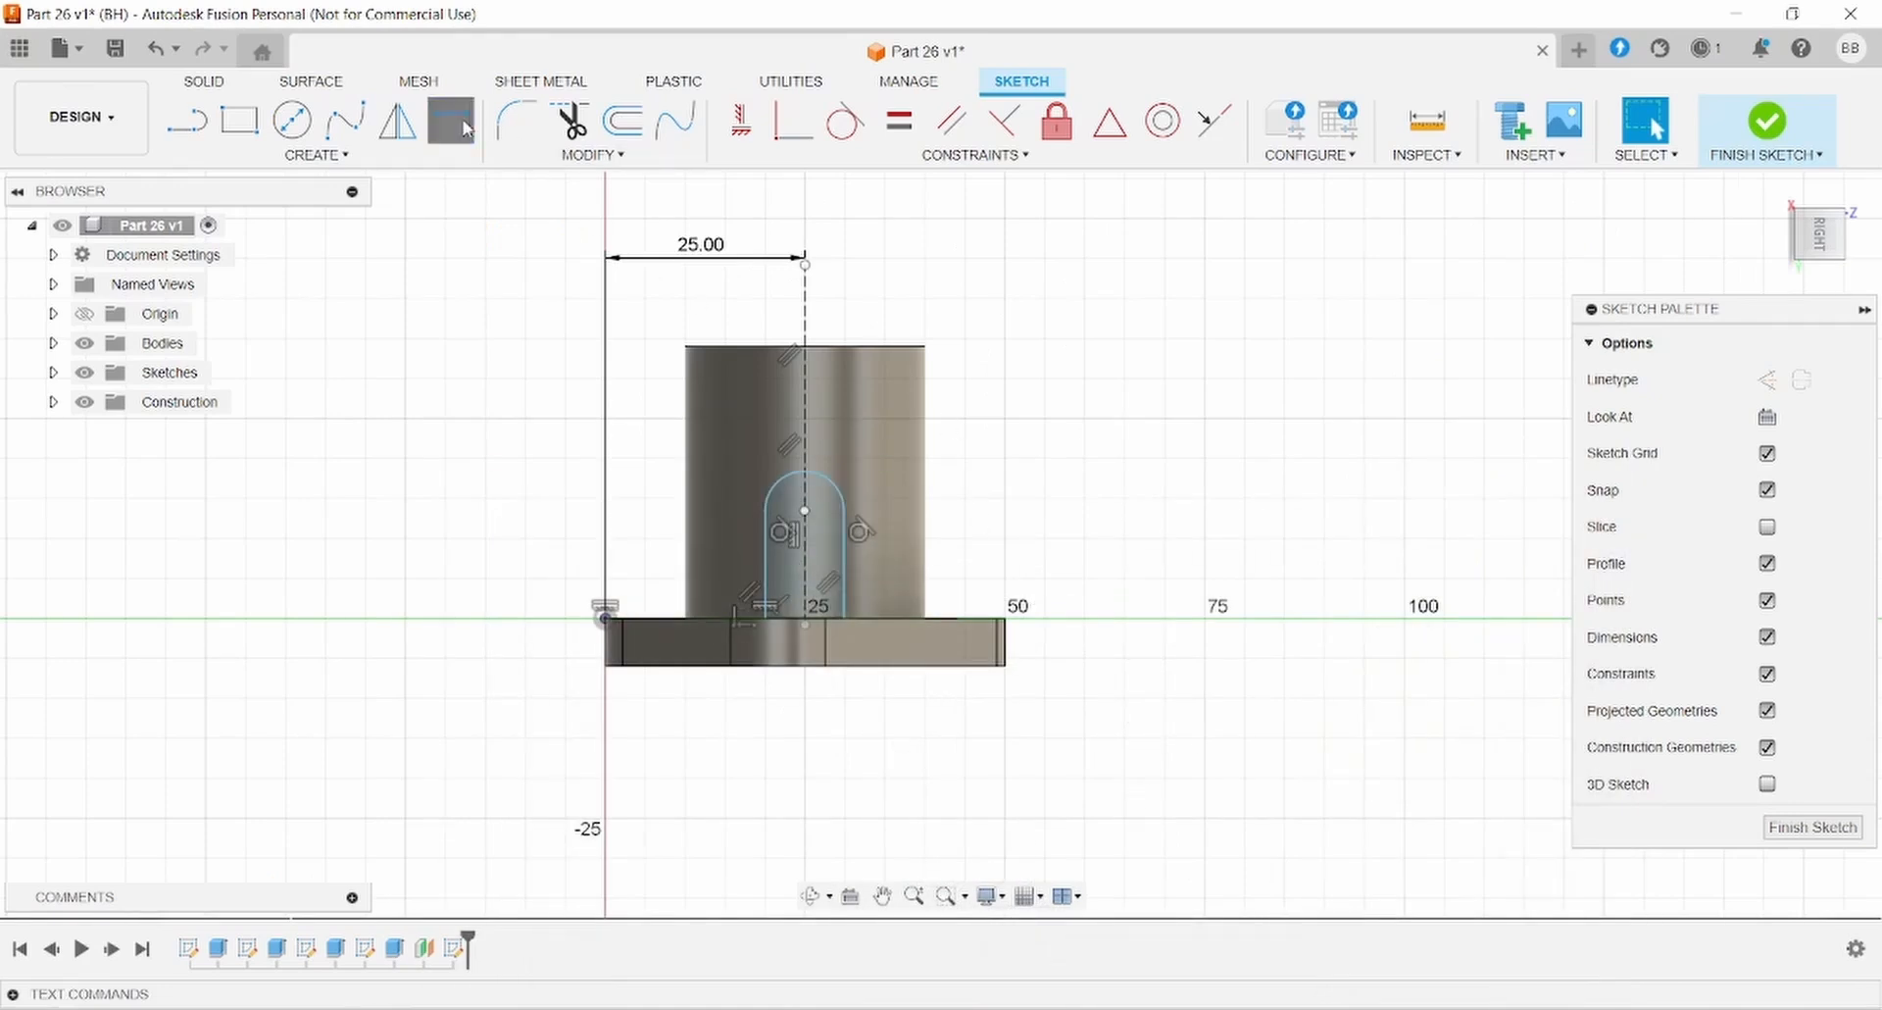
{"action": "left_click", "coordinate": [821, 476]}
{"action": "left_click", "coordinate": [990, 397]}
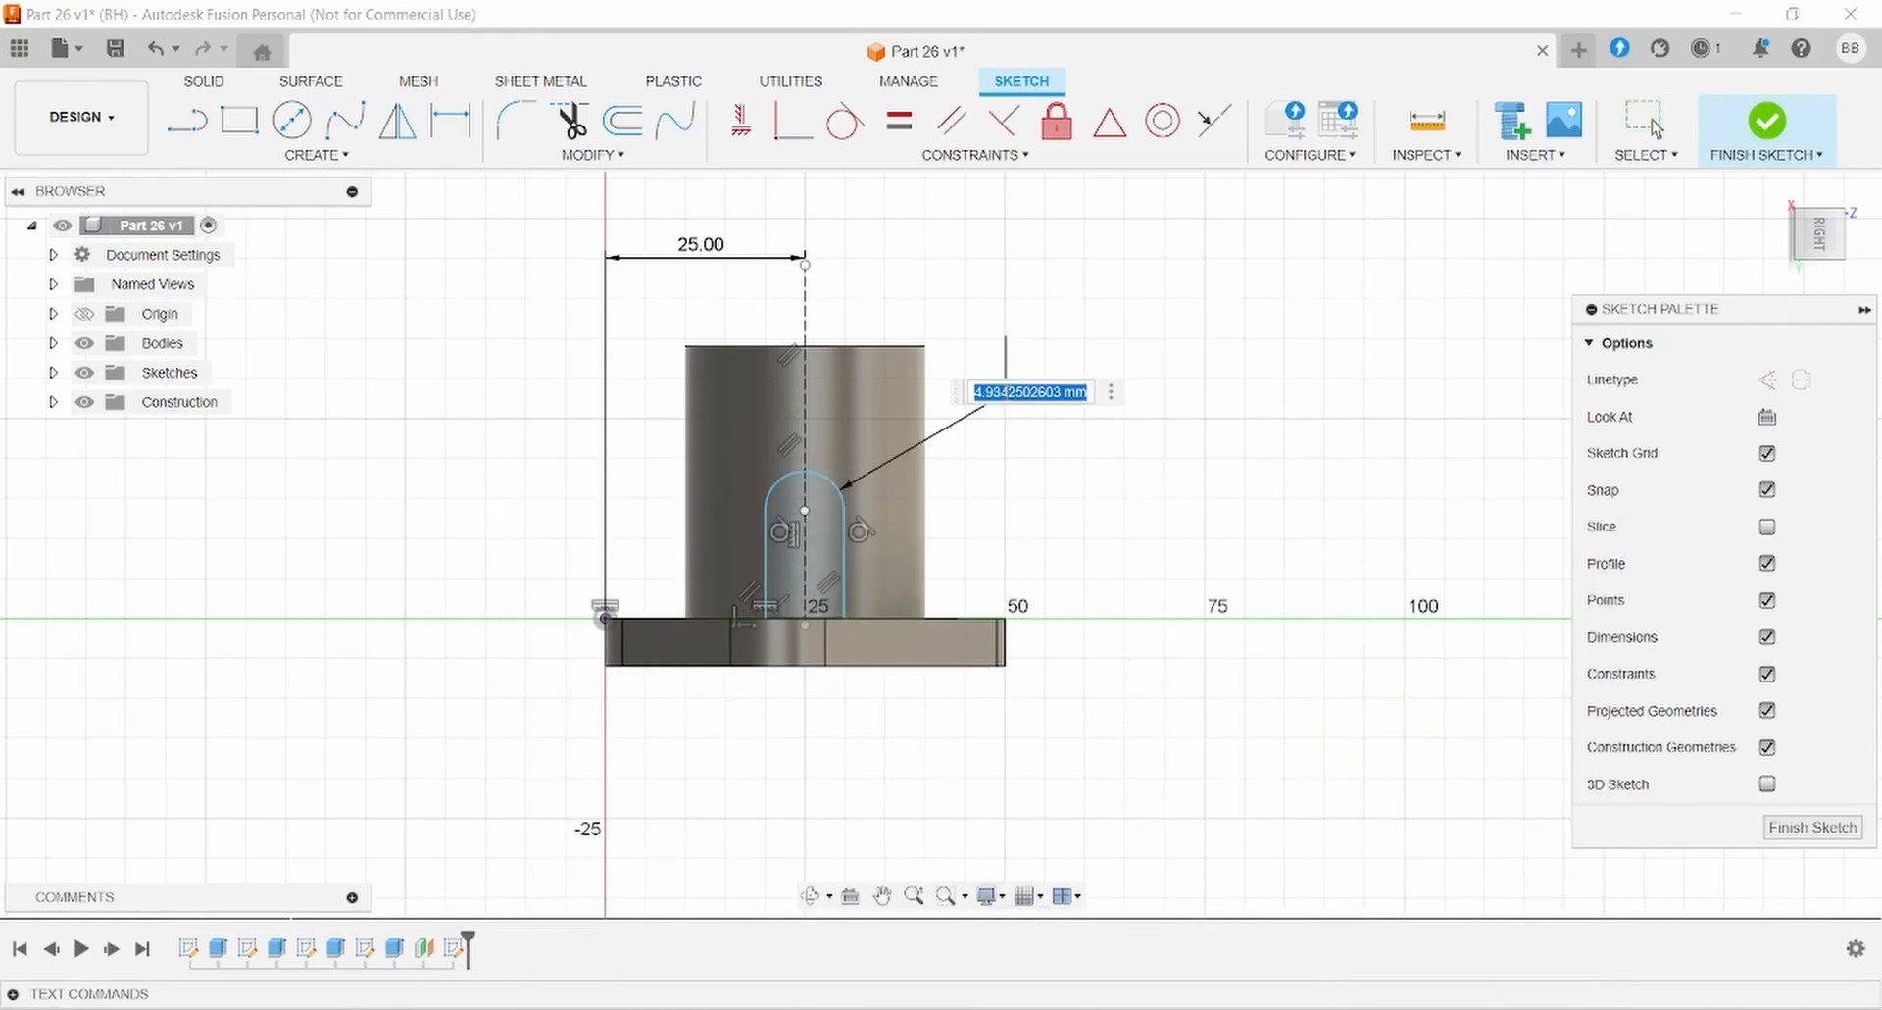
{"action": "type", "text": "7.45"}
{"action": "key", "text": "Return"}
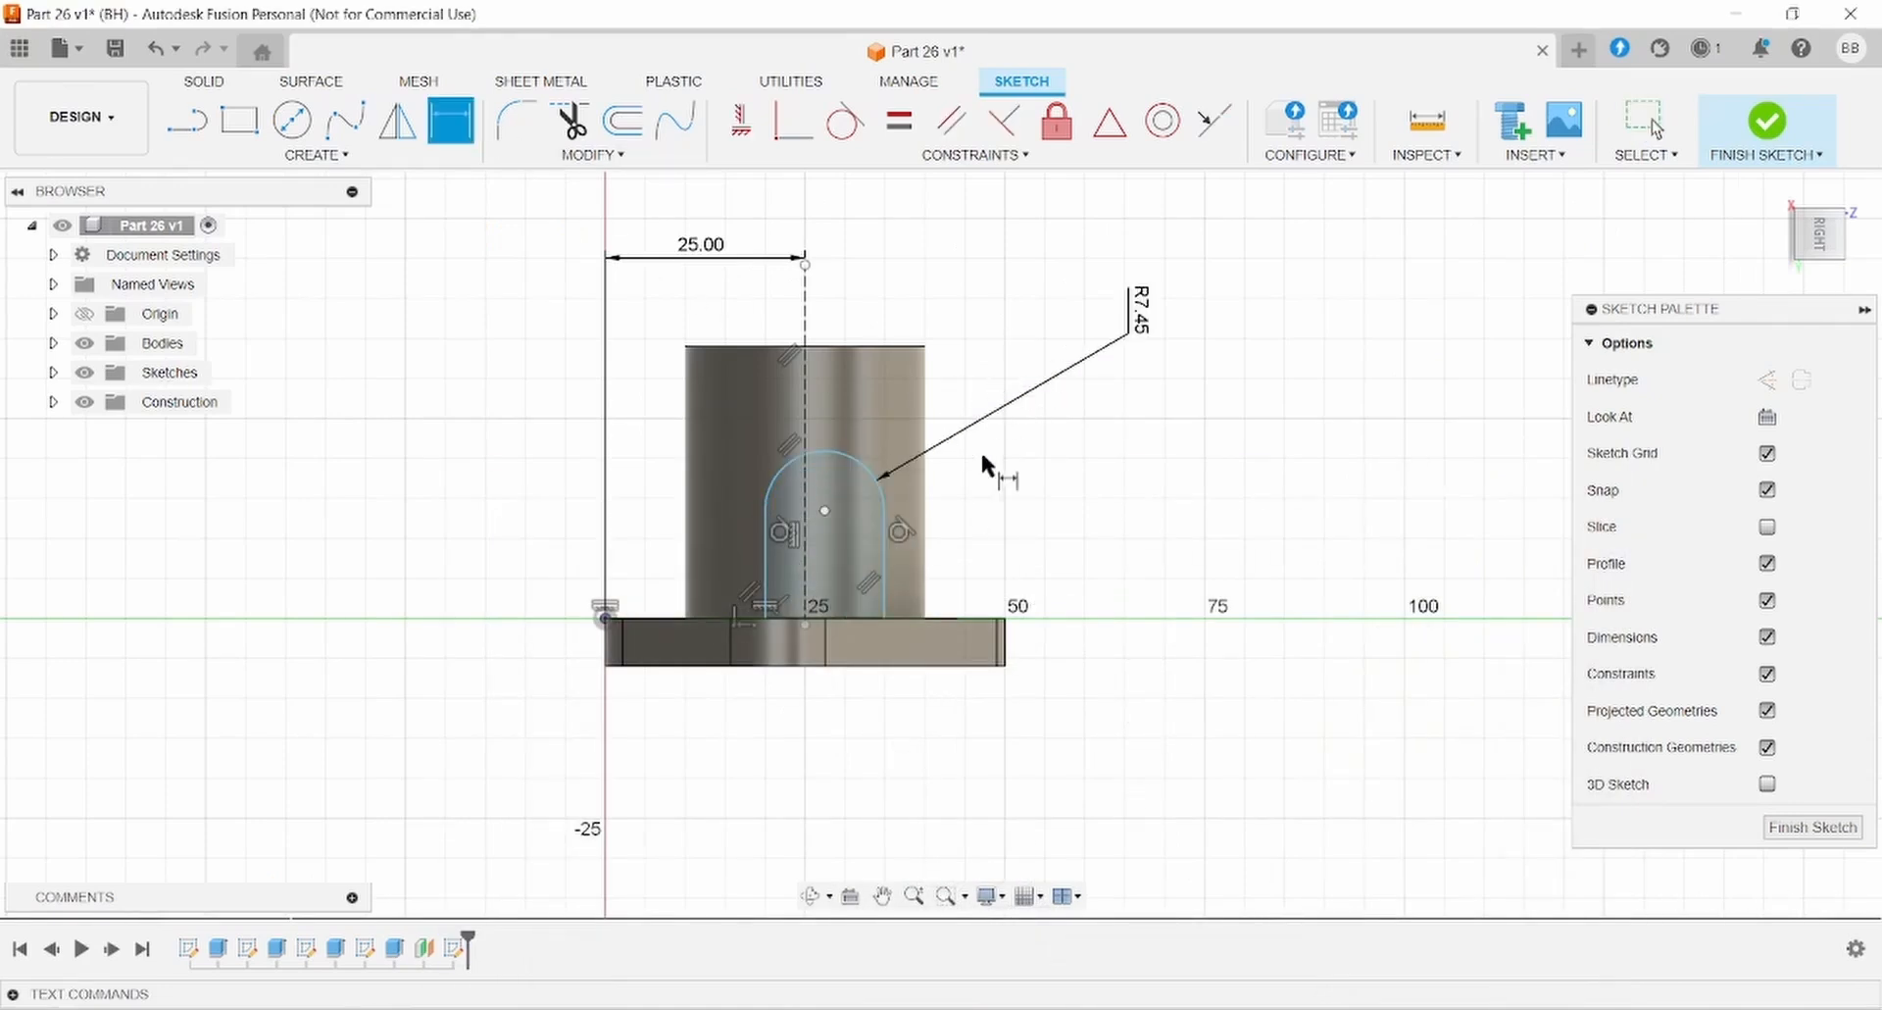
Dimension the arc's centre 21 mm above the bottom edge of the base plate.
{"action": "left_click", "coordinate": [826, 507]}
{"action": "left_click", "coordinate": [802, 668]}
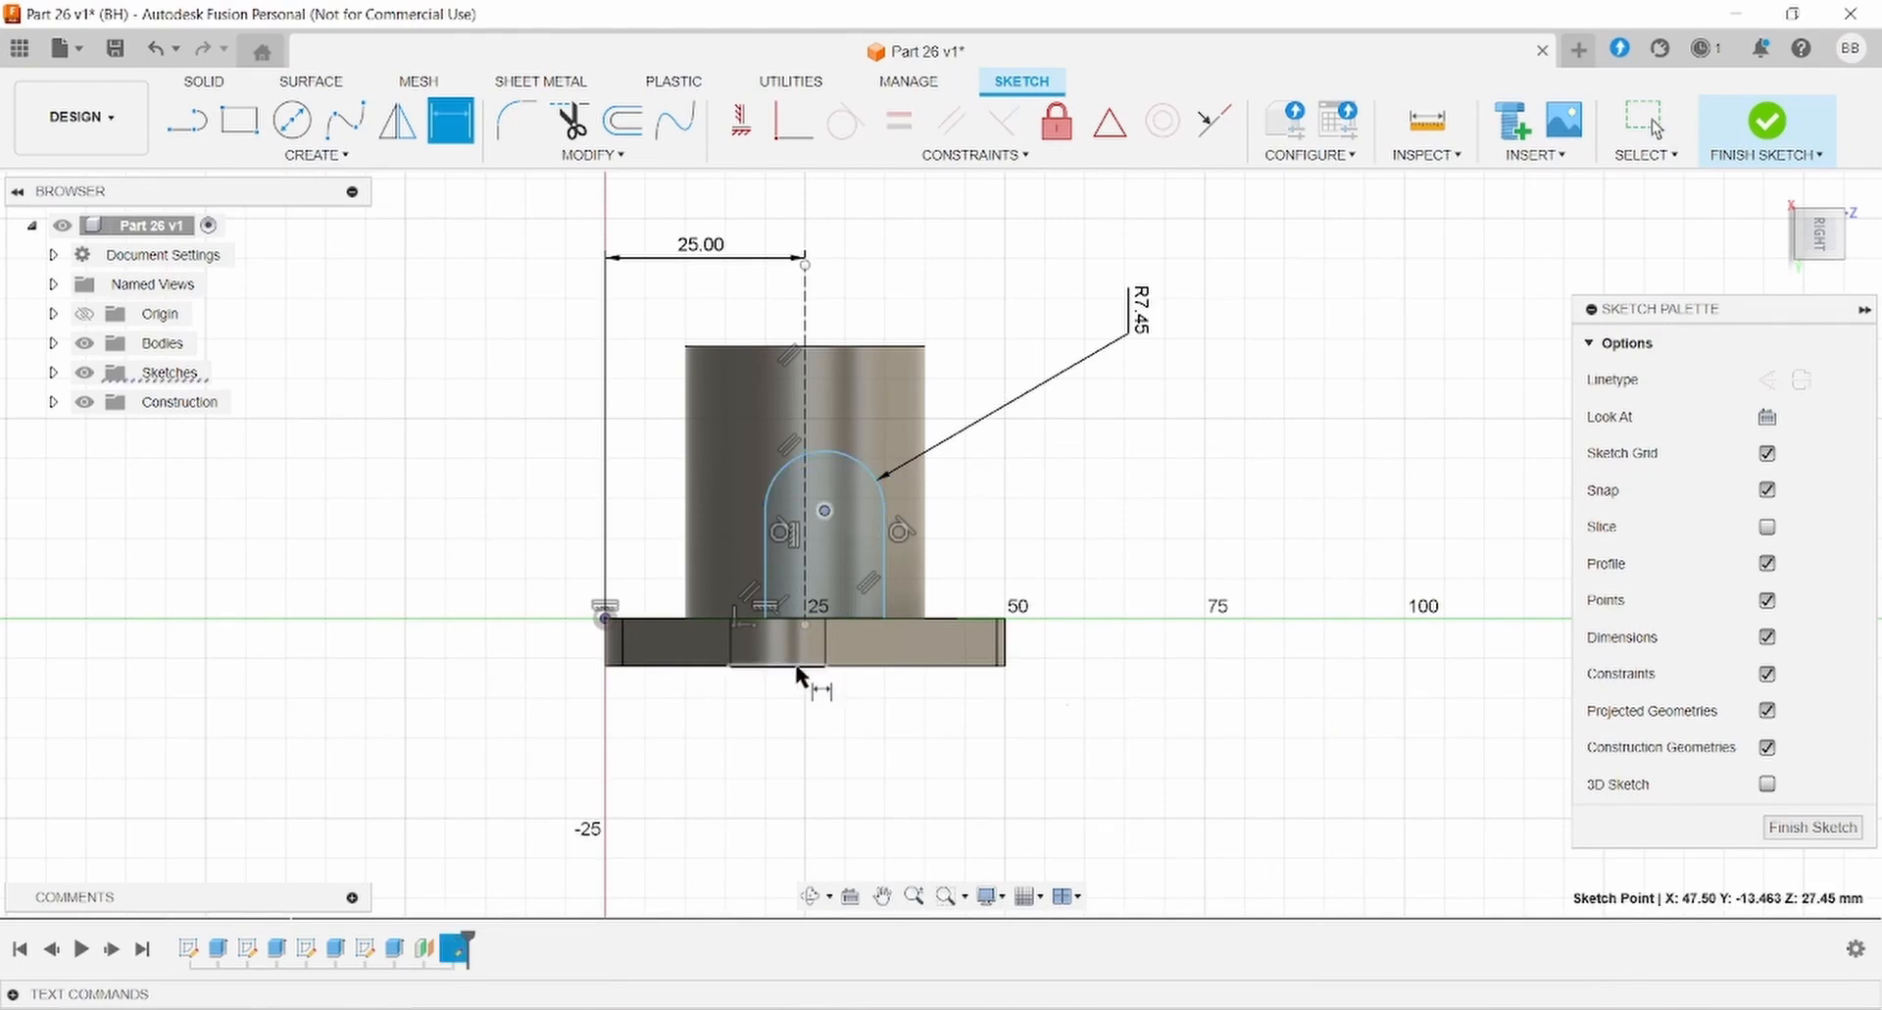
{"action": "left_click", "coordinate": [392, 512]}
{"action": "type", "text": "21"}
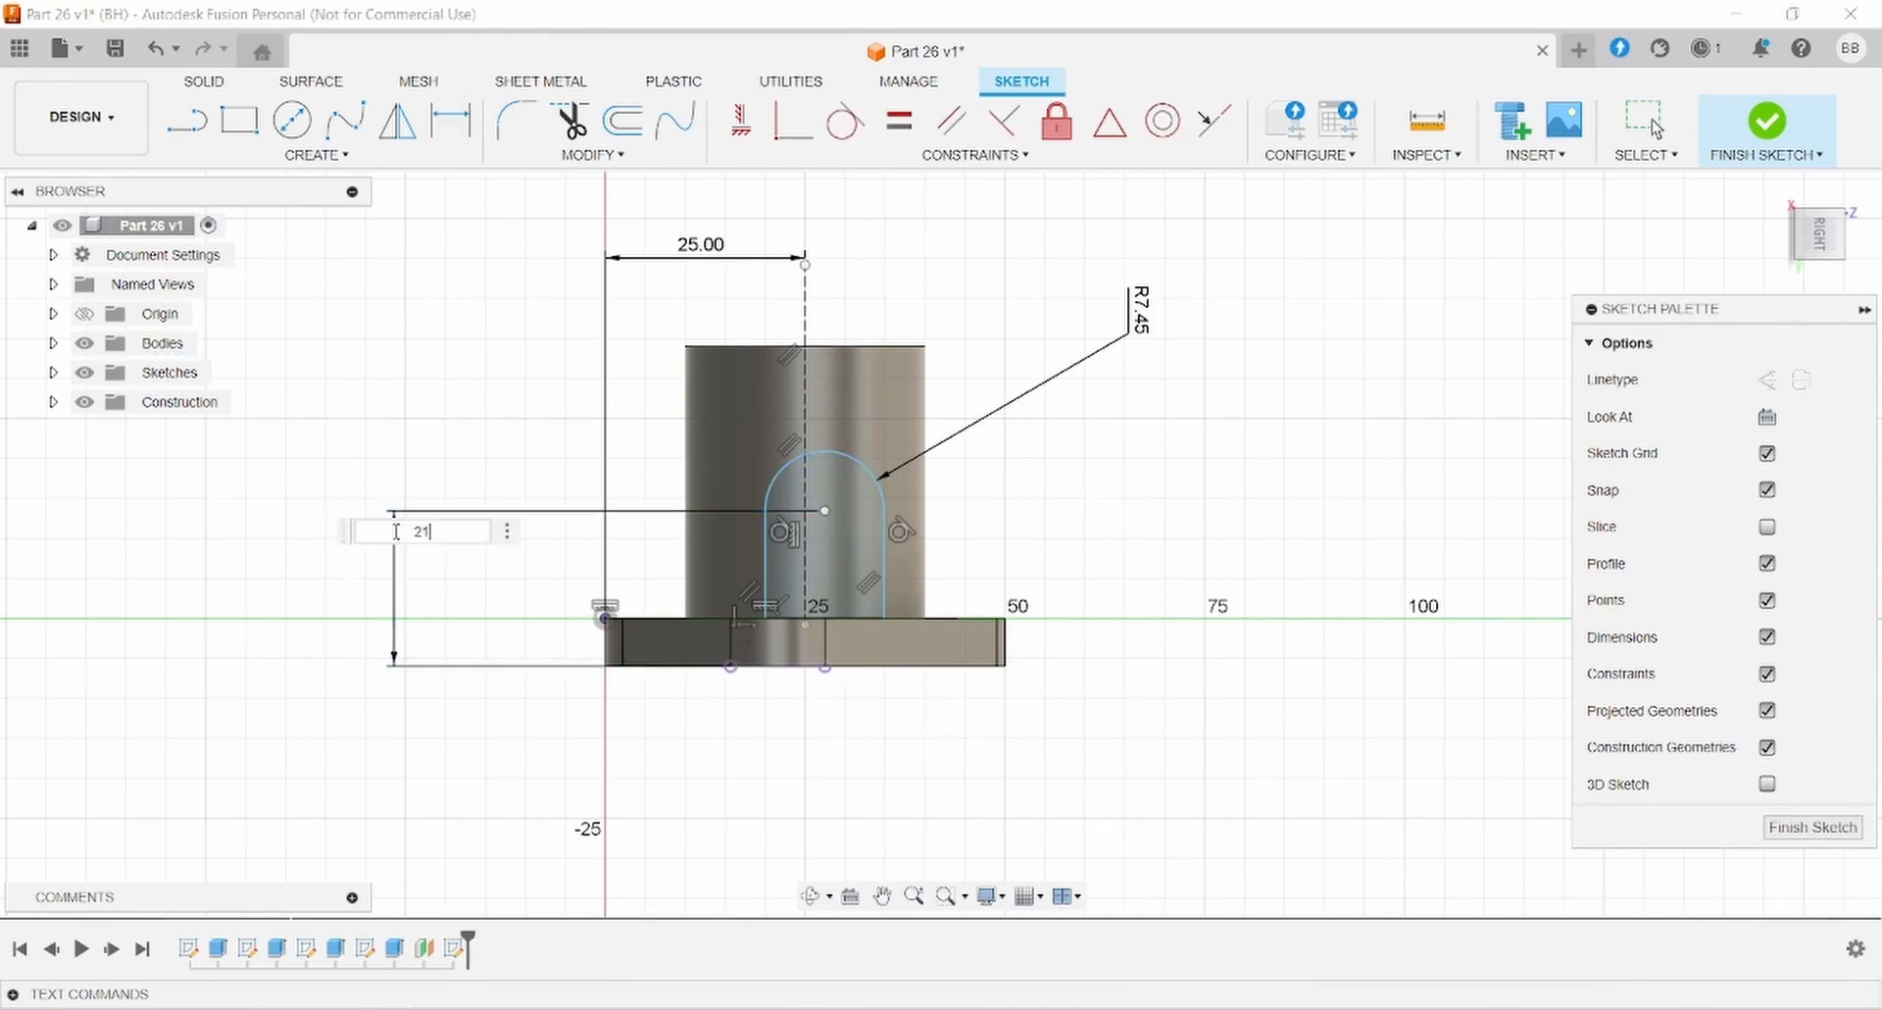
{"action": "key", "text": "Return"}
{"action": "key", "text": "Escape"}
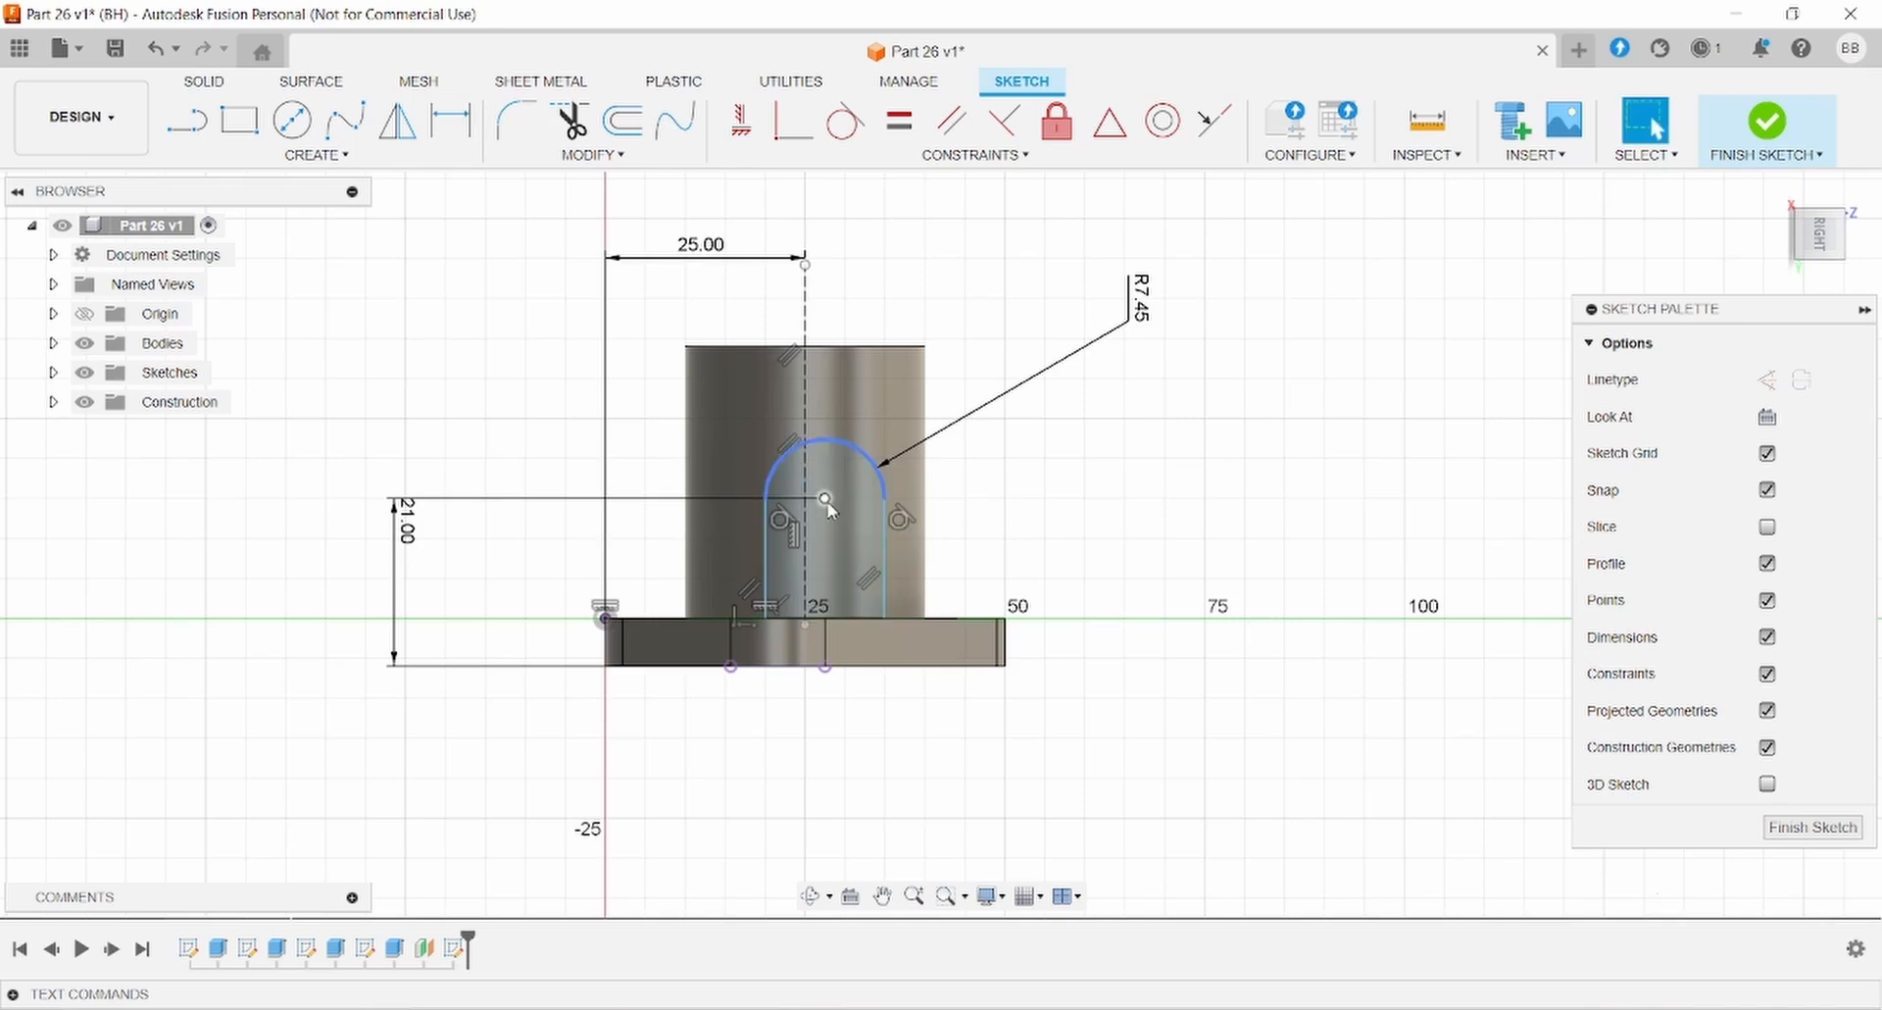
Constrain the arc's centre point to lie on the vertical construction line with a Coincident constraint.
{"action": "left_click", "coordinate": [825, 498]}
{"action": "left_click", "coordinate": [805, 480], "text": "ctrl"}
{"action": "left_click", "coordinate": [794, 121]}
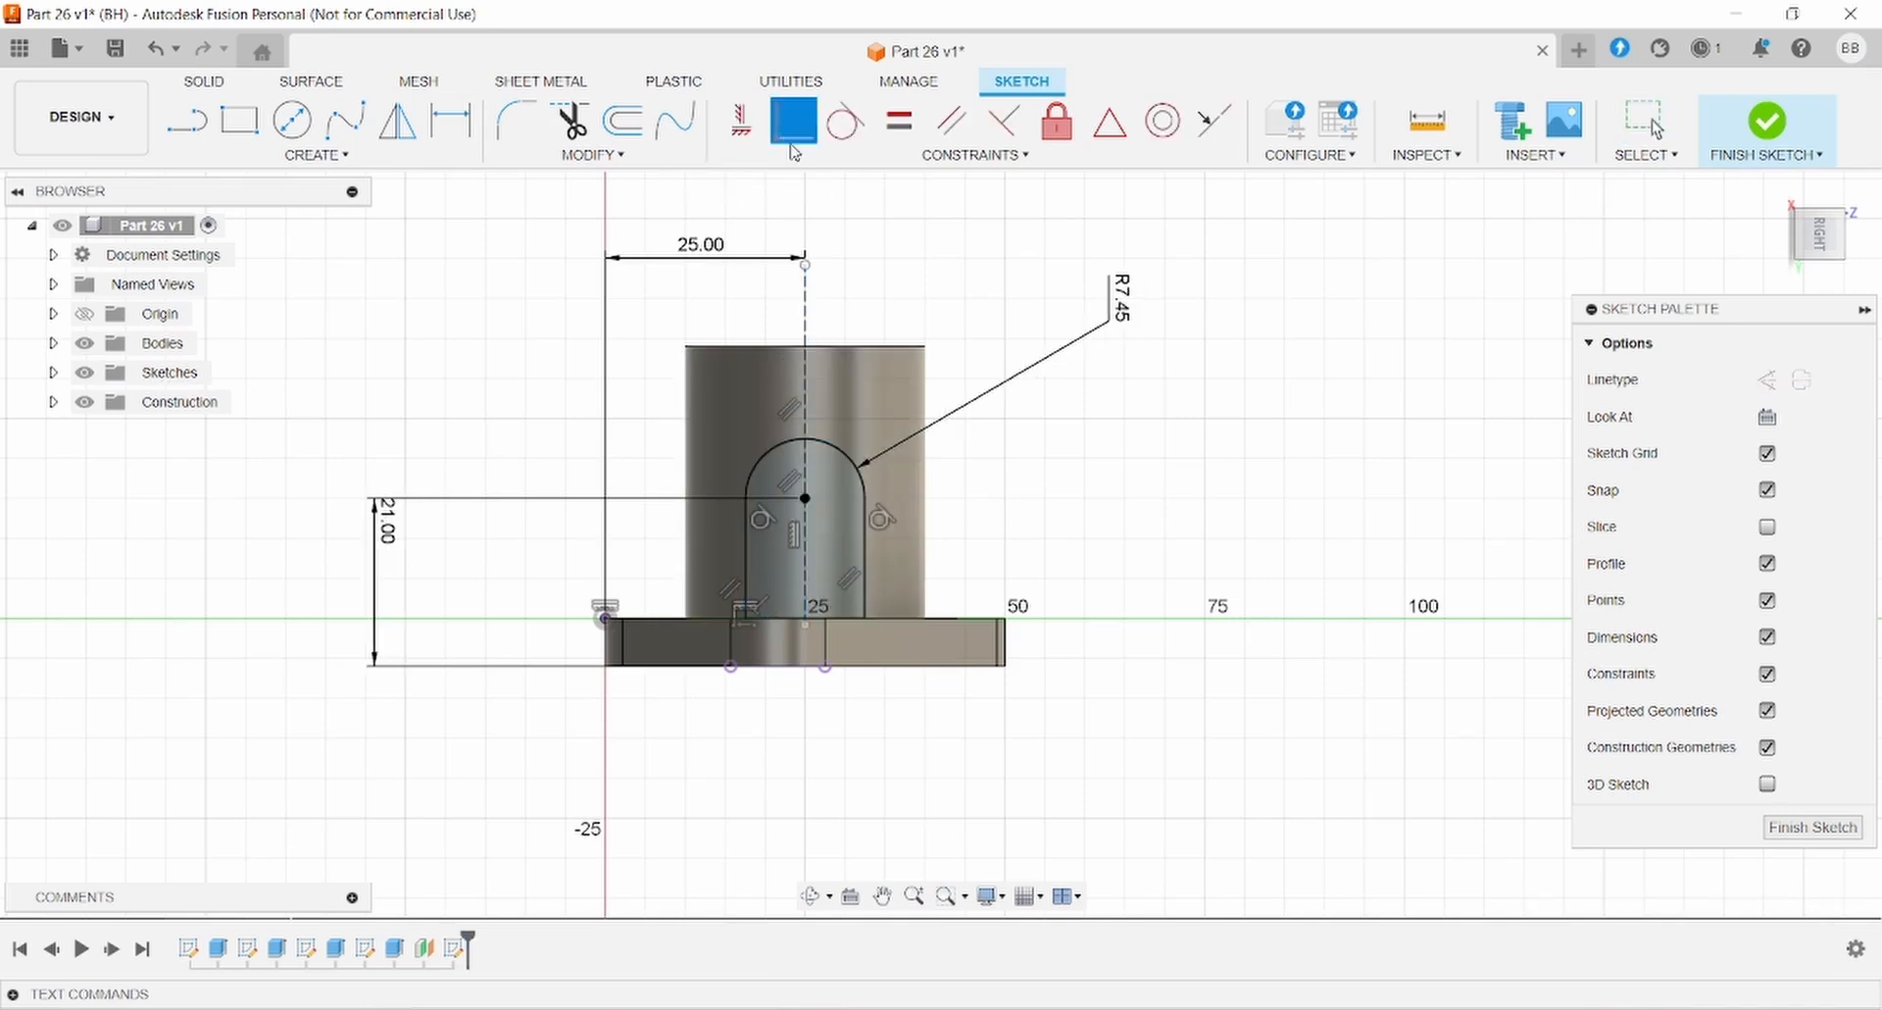
Extrude the arched lug profile using the To Object extent, ending at the boss's cylindrical outer face.
{"action": "left_click", "coordinate": [204, 81]}
{"action": "left_click", "coordinate": [239, 120]}
{"action": "left_click", "coordinate": [774, 527]}
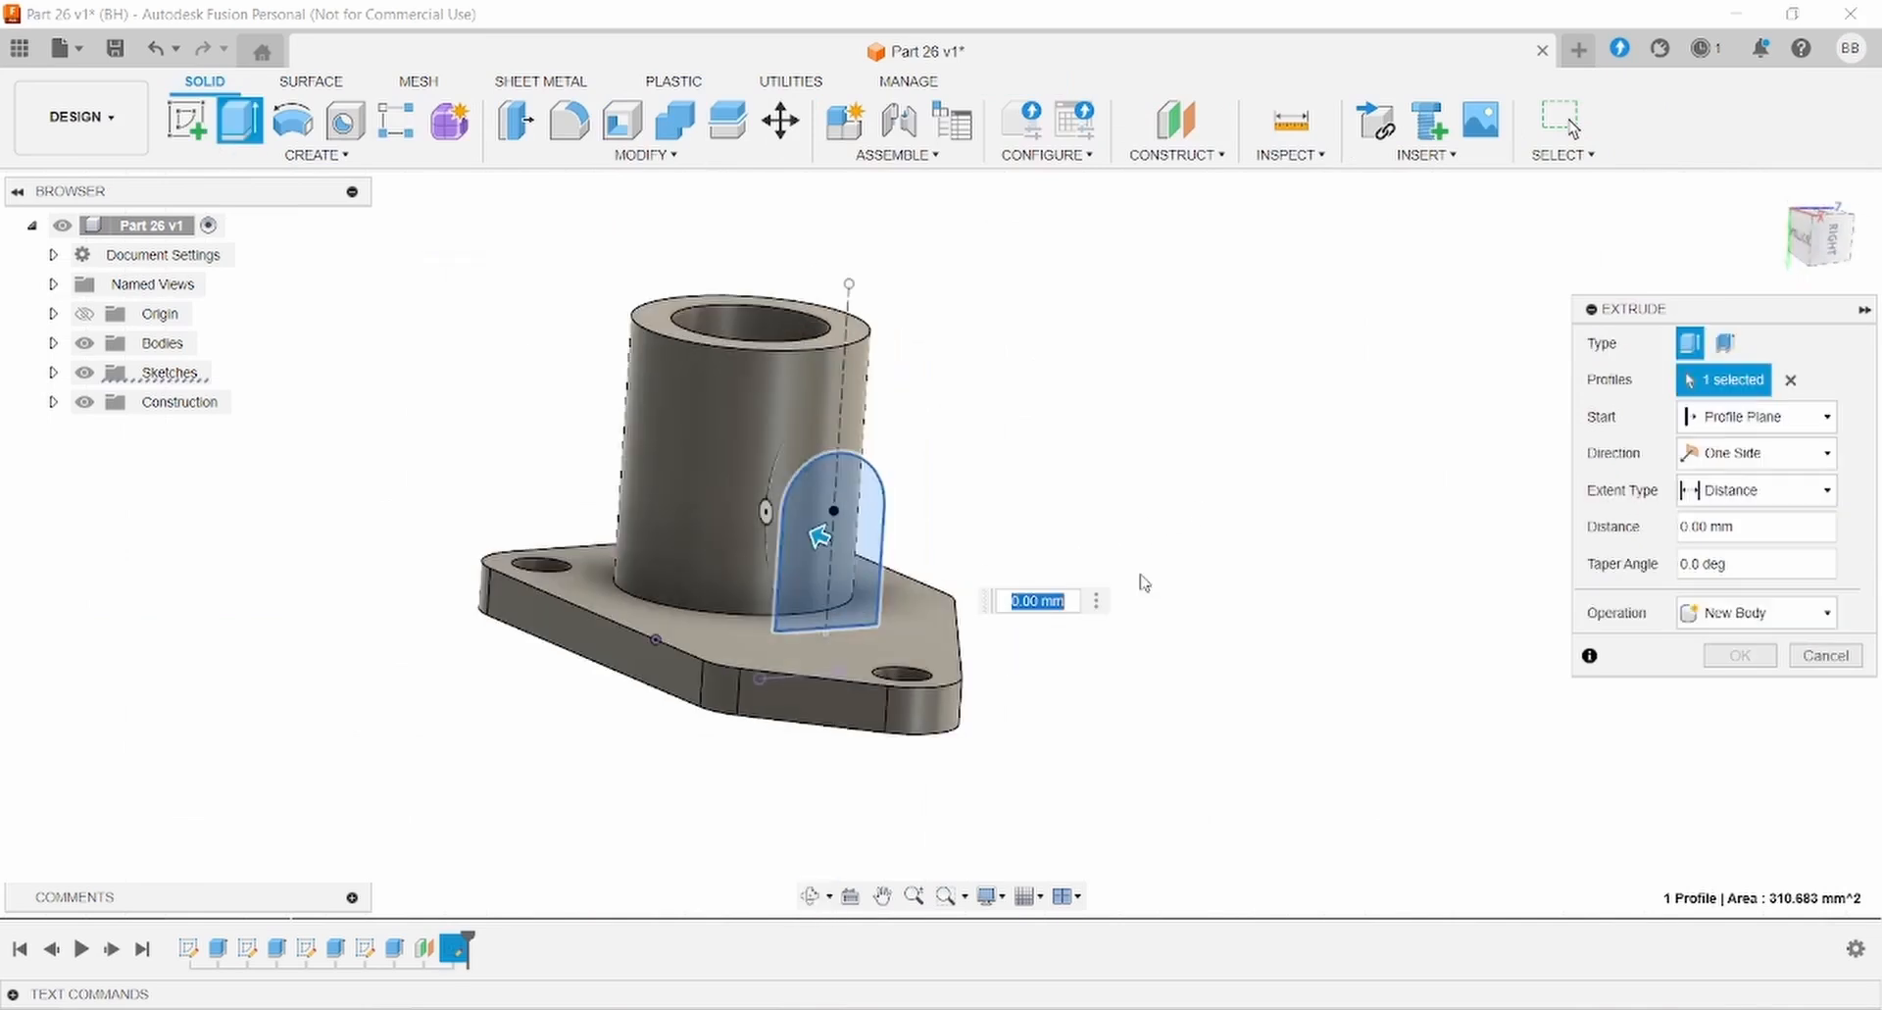
{"action": "left_click", "coordinate": [1754, 490]}
{"action": "left_click", "coordinate": [1725, 545]}
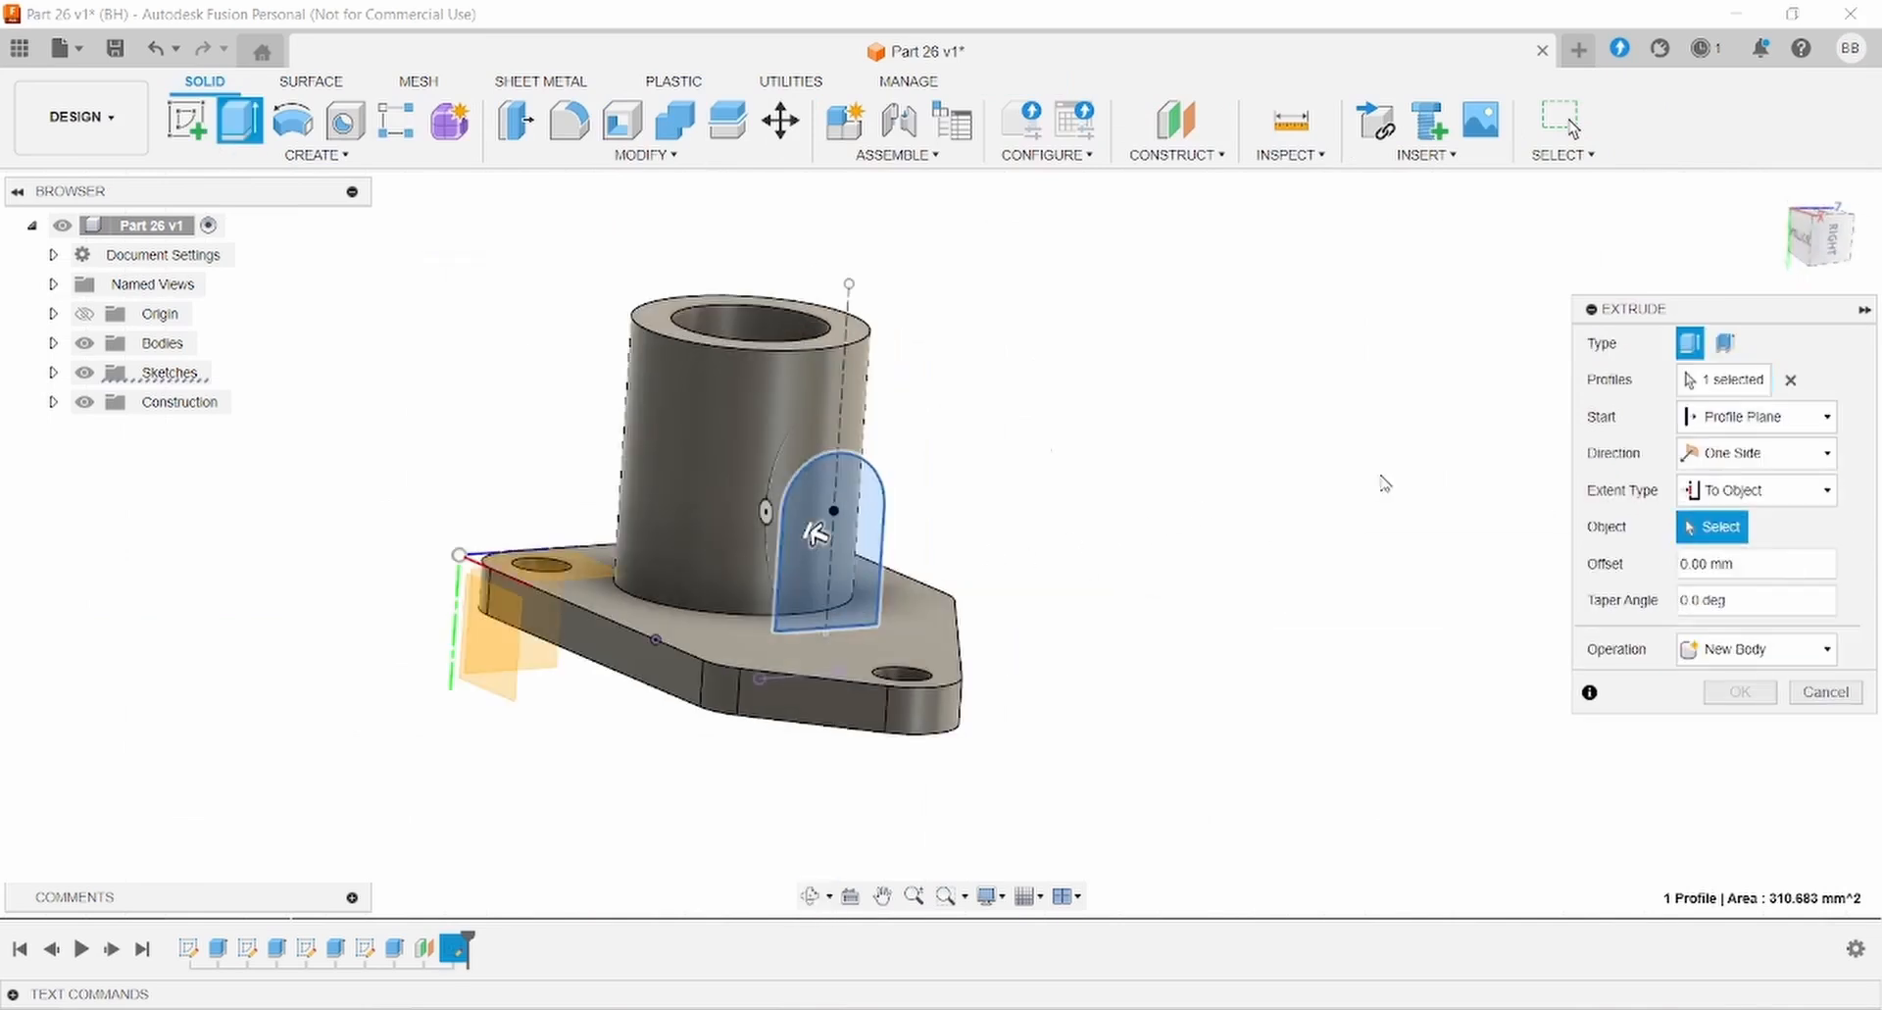
{"action": "left_click", "coordinate": [718, 429]}
{"action": "left_click", "coordinate": [1738, 798]}
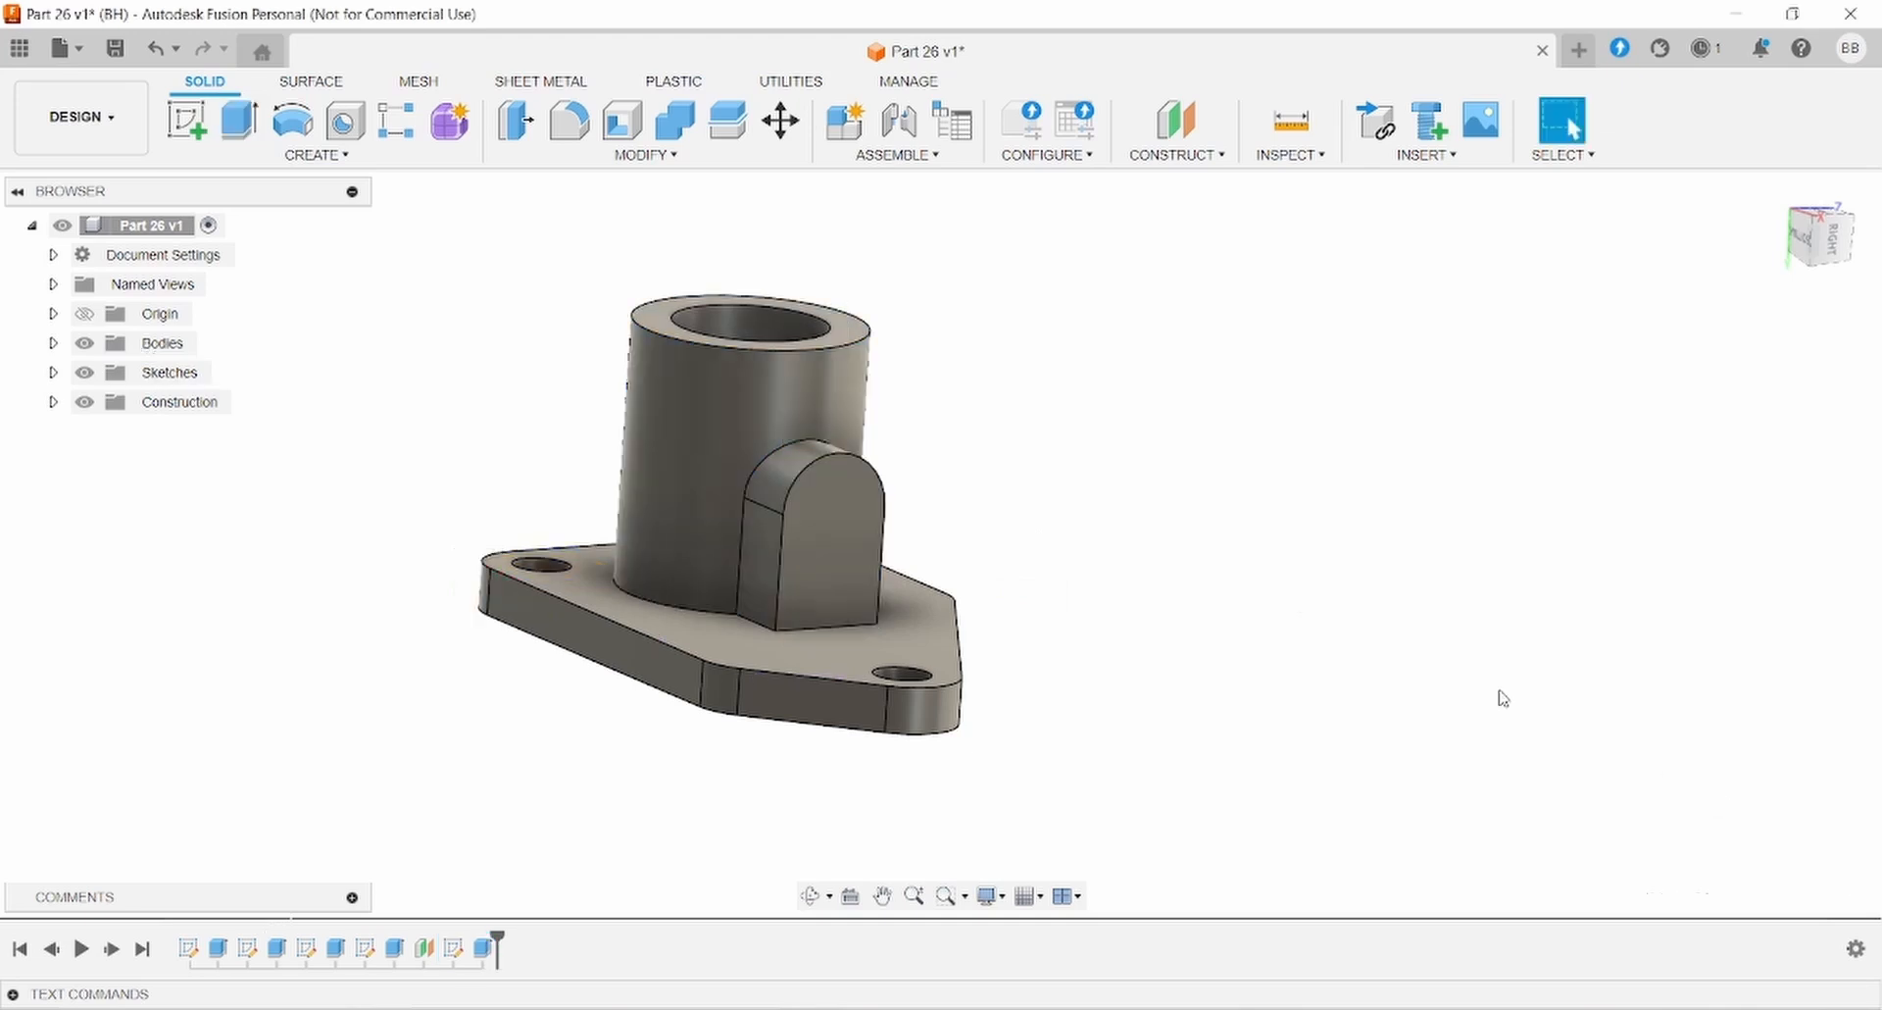
Start a sketch on the lug's flat front face and draw a circle about 10 mm in diameter at the arch's centre.
{"action": "middle_click_drag", "start_coordinate": [1218, 527], "coordinate": [849, 520], "text": "shift"}
{"action": "left_click", "coordinate": [849, 520]}
{"action": "left_click", "coordinate": [186, 121]}
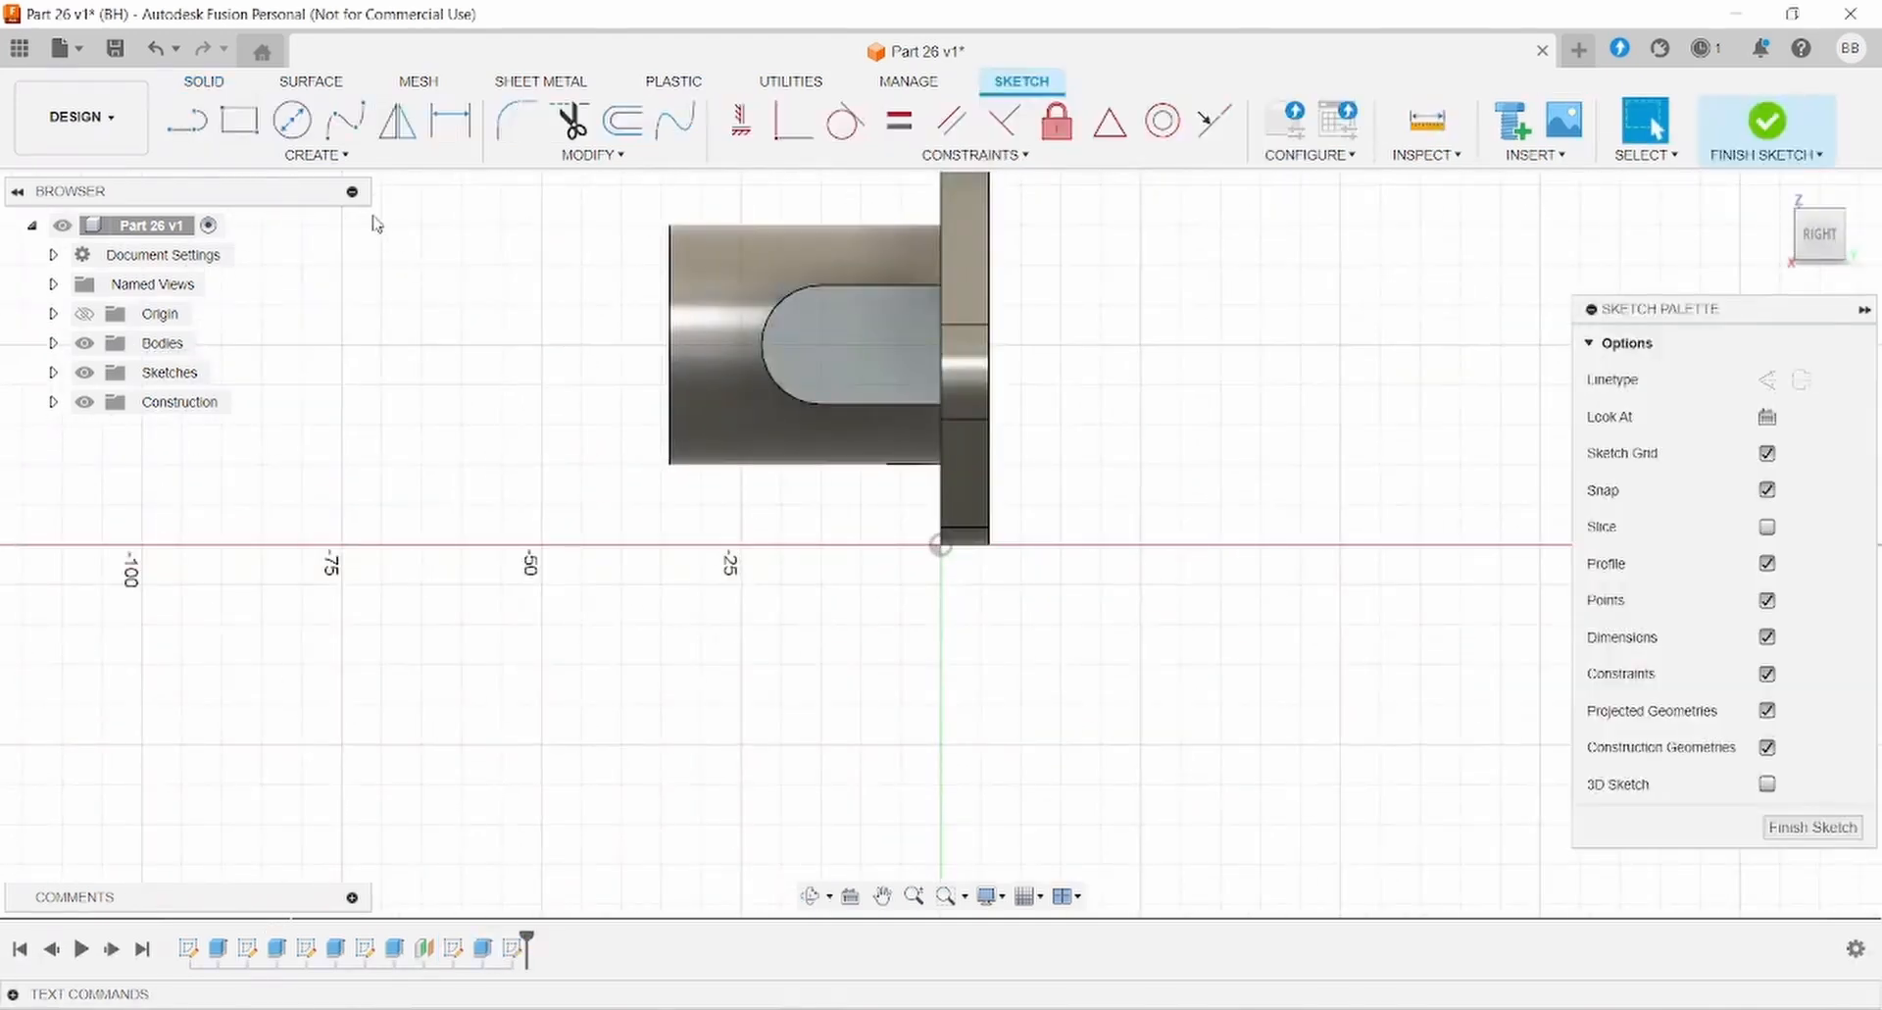
{"action": "left_click", "coordinate": [293, 121]}
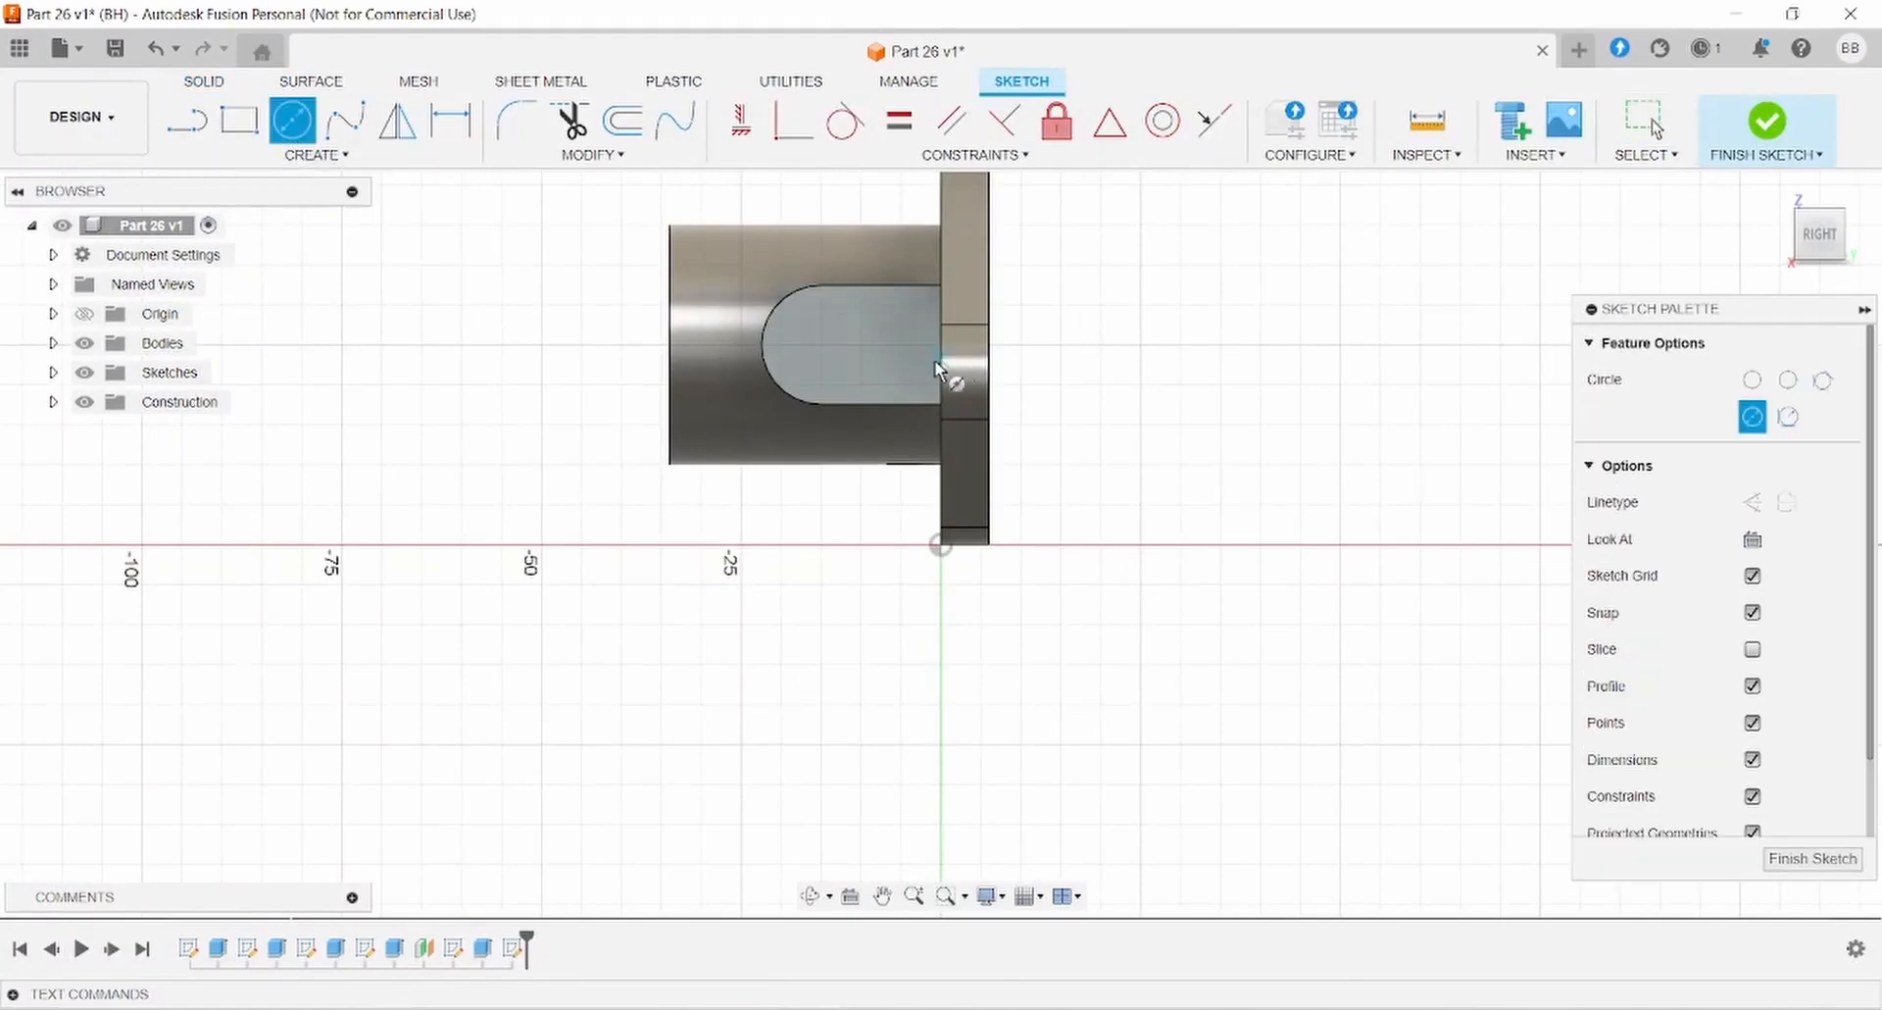
{"action": "left_click", "coordinate": [821, 344]}
{"action": "left_click", "coordinate": [862, 367]}
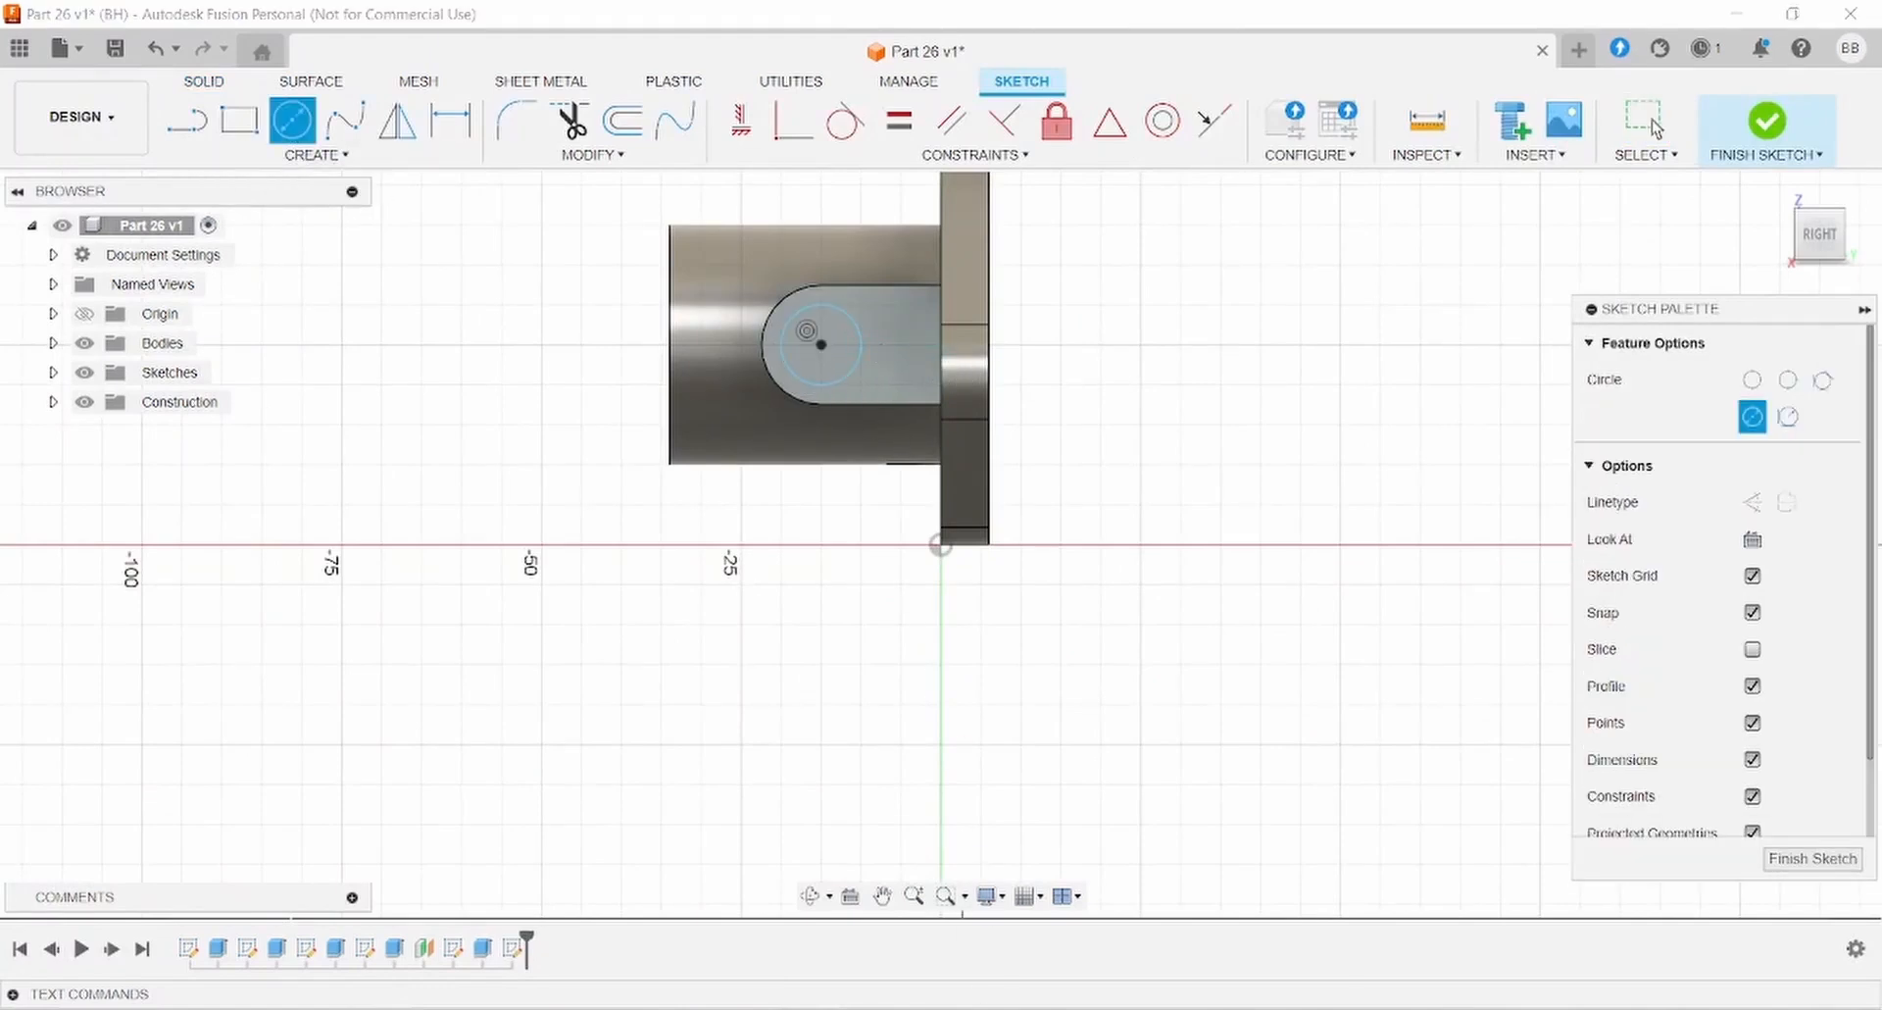
Check the lug hole size in the reference drawing and dimension the circle to a diameter of 8 mm.
{"action": "key", "text": "alt+Tab"}
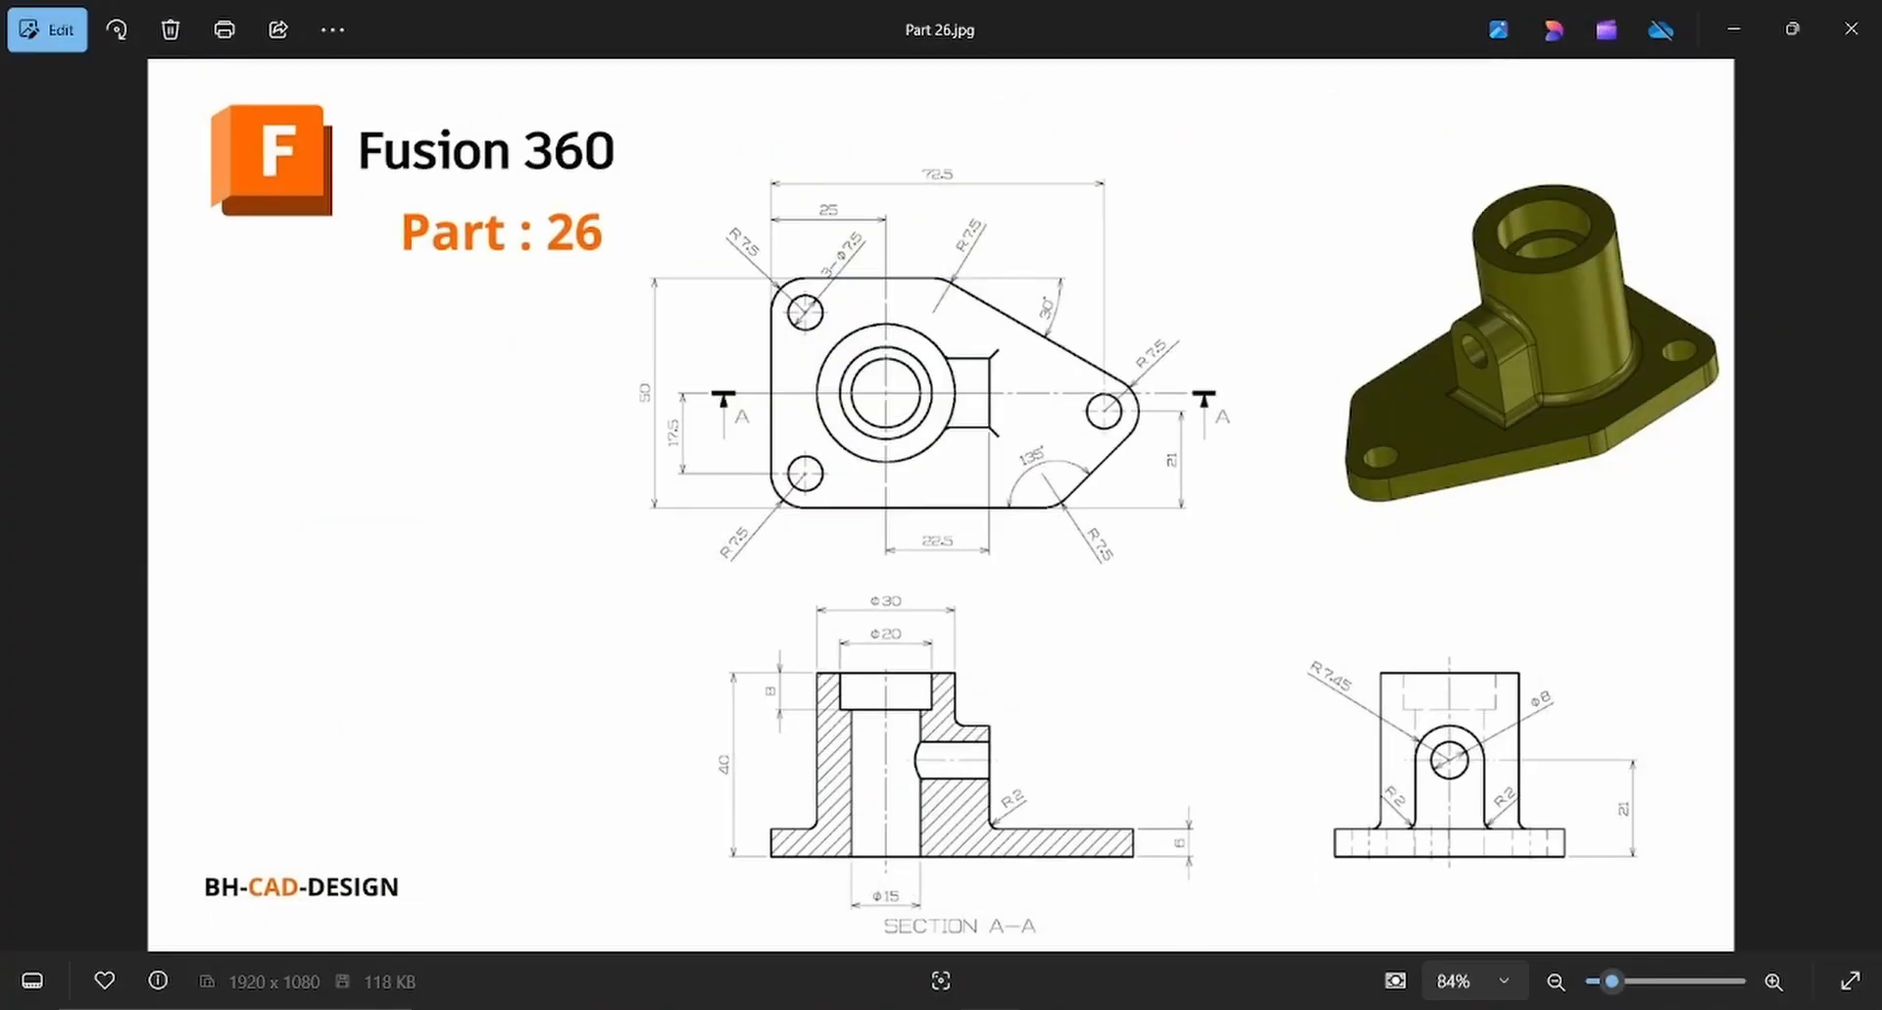
{"action": "key", "text": "alt+Tab"}
{"action": "key", "text": "d"}
{"action": "left_click", "coordinate": [841, 379]}
{"action": "left_click", "coordinate": [573, 412]}
{"action": "type", "text": "8"}
{"action": "key", "text": "Return"}
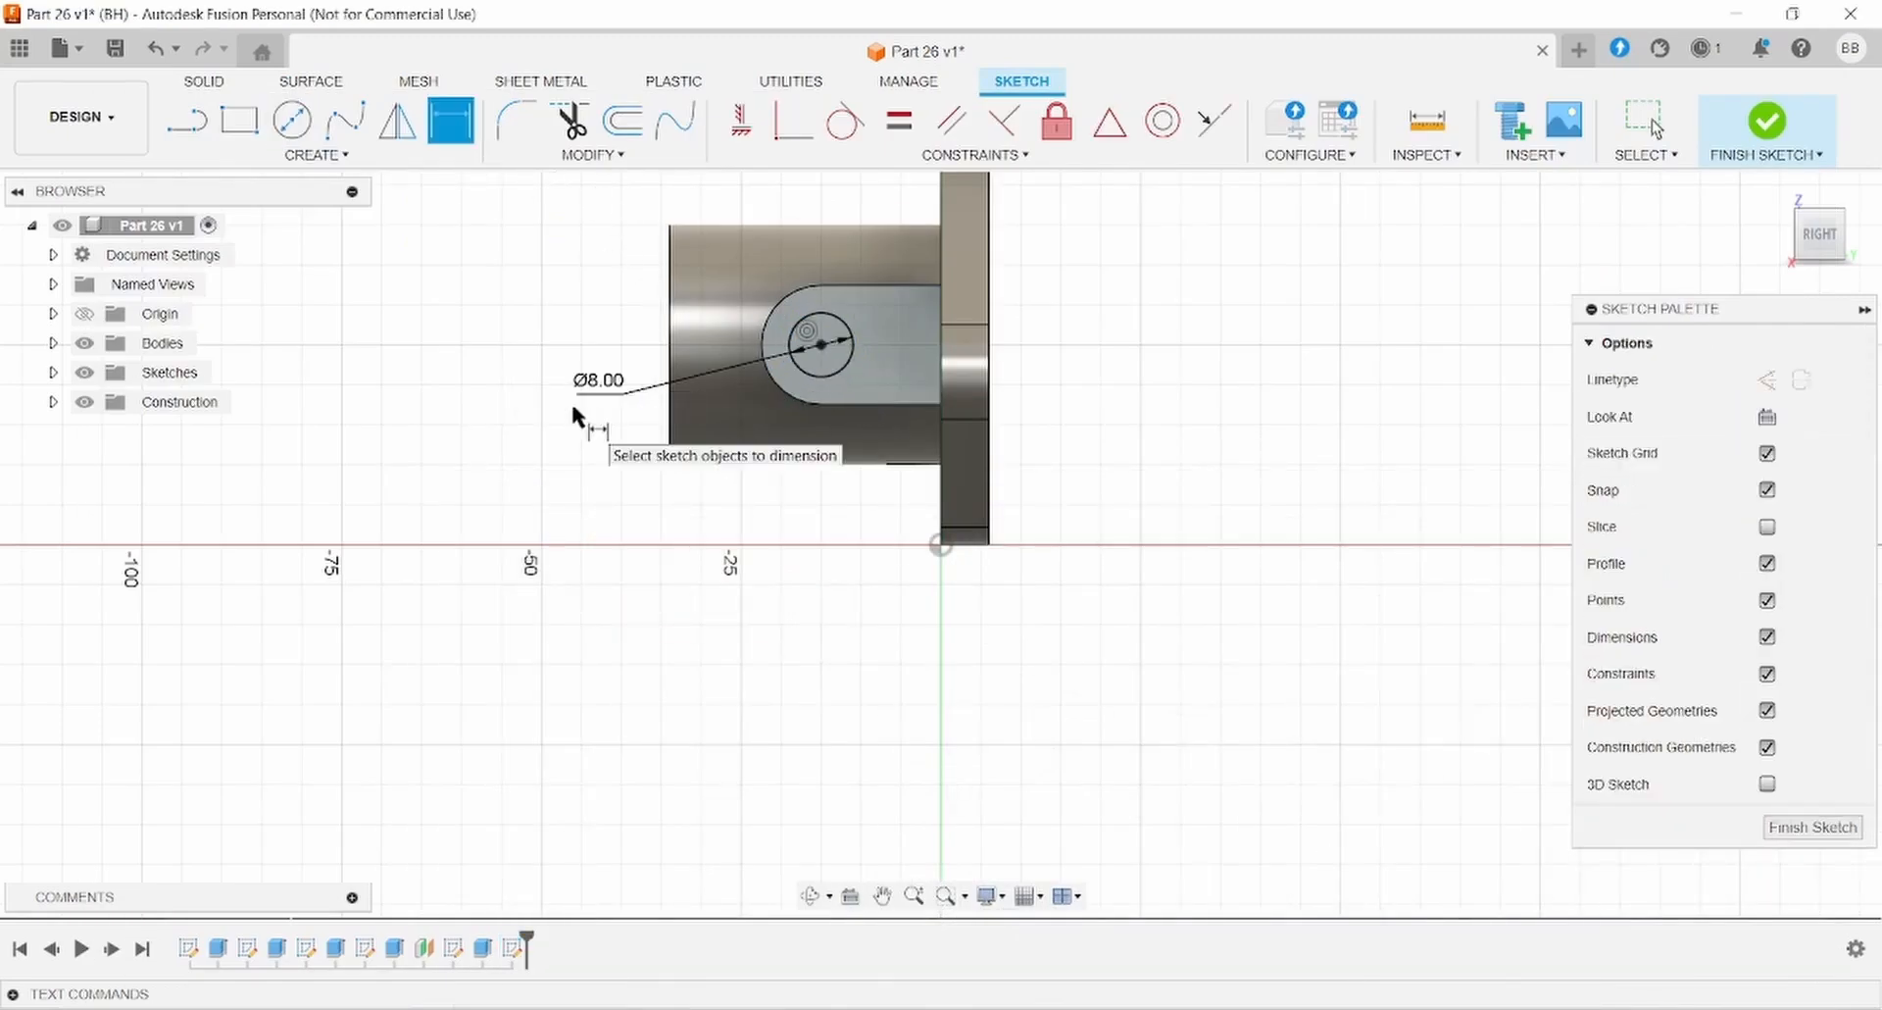
Cut the circle through the lug with an Extrude set to To Object, ending at the boss's inner bore face.
{"action": "left_click", "coordinate": [204, 80]}
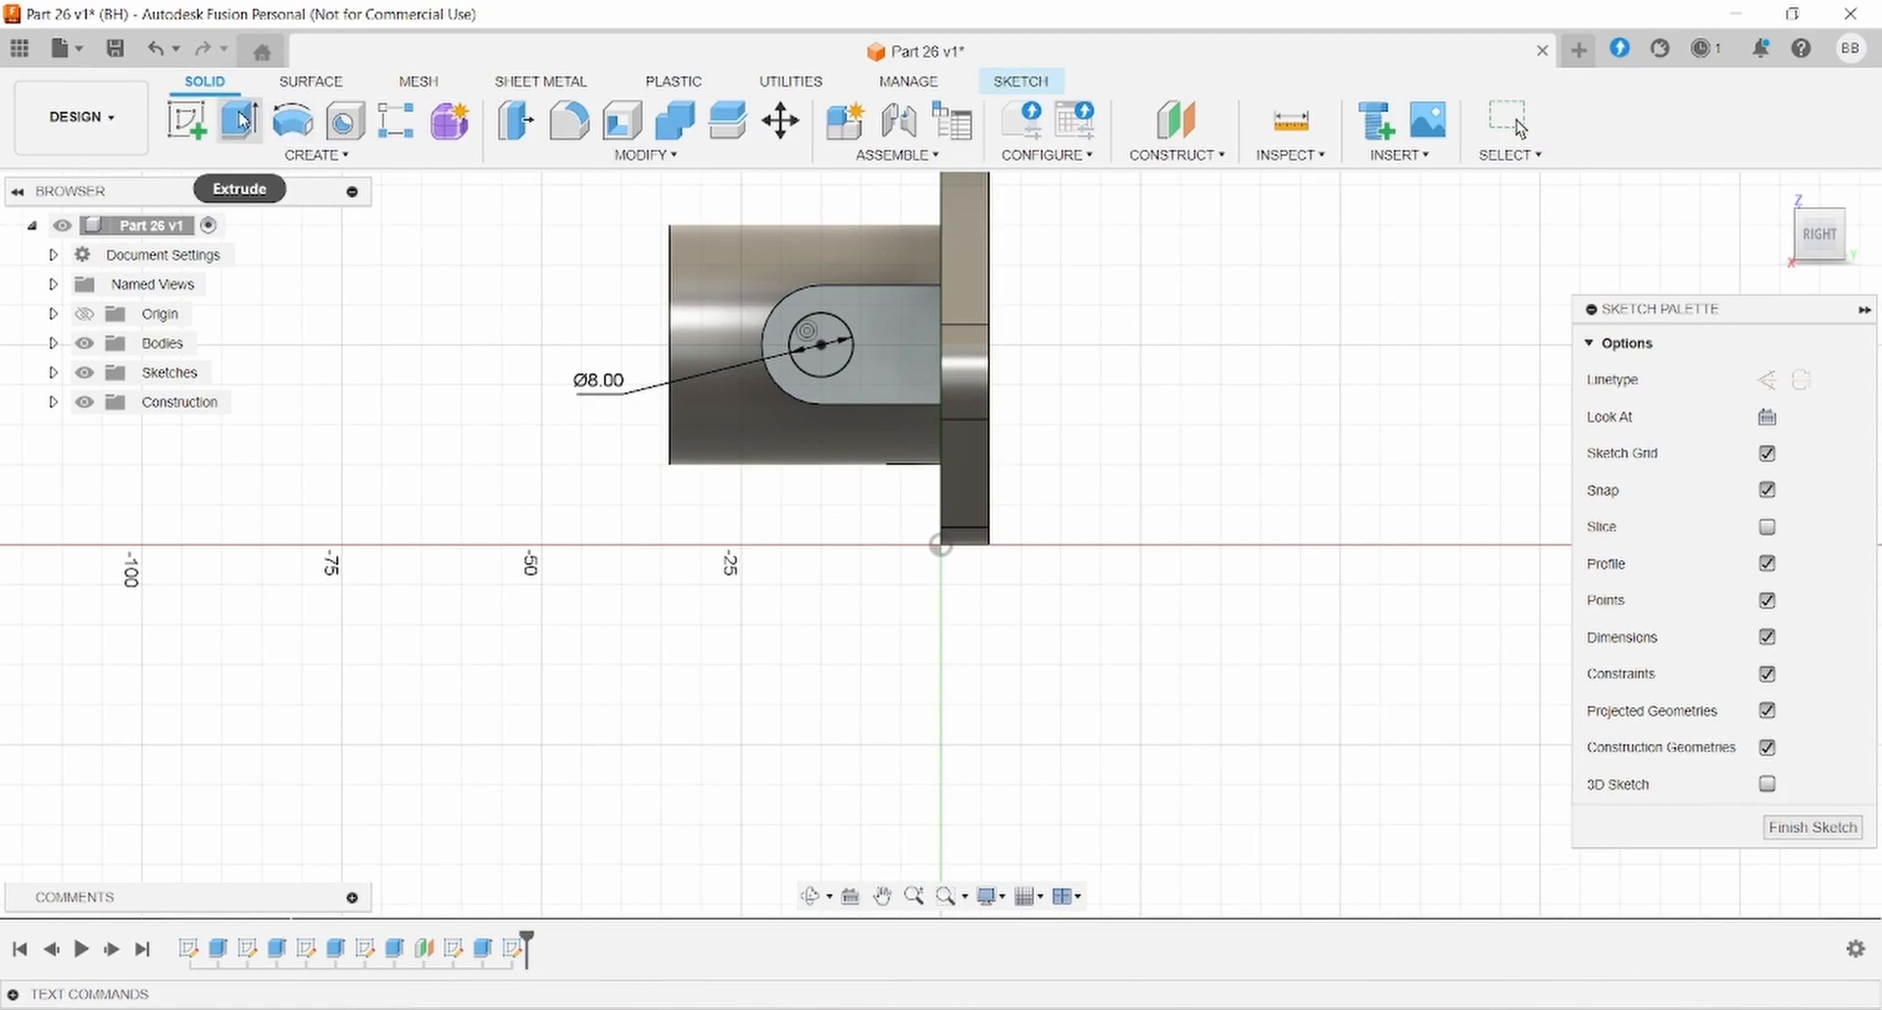
{"action": "left_click", "coordinate": [240, 119]}
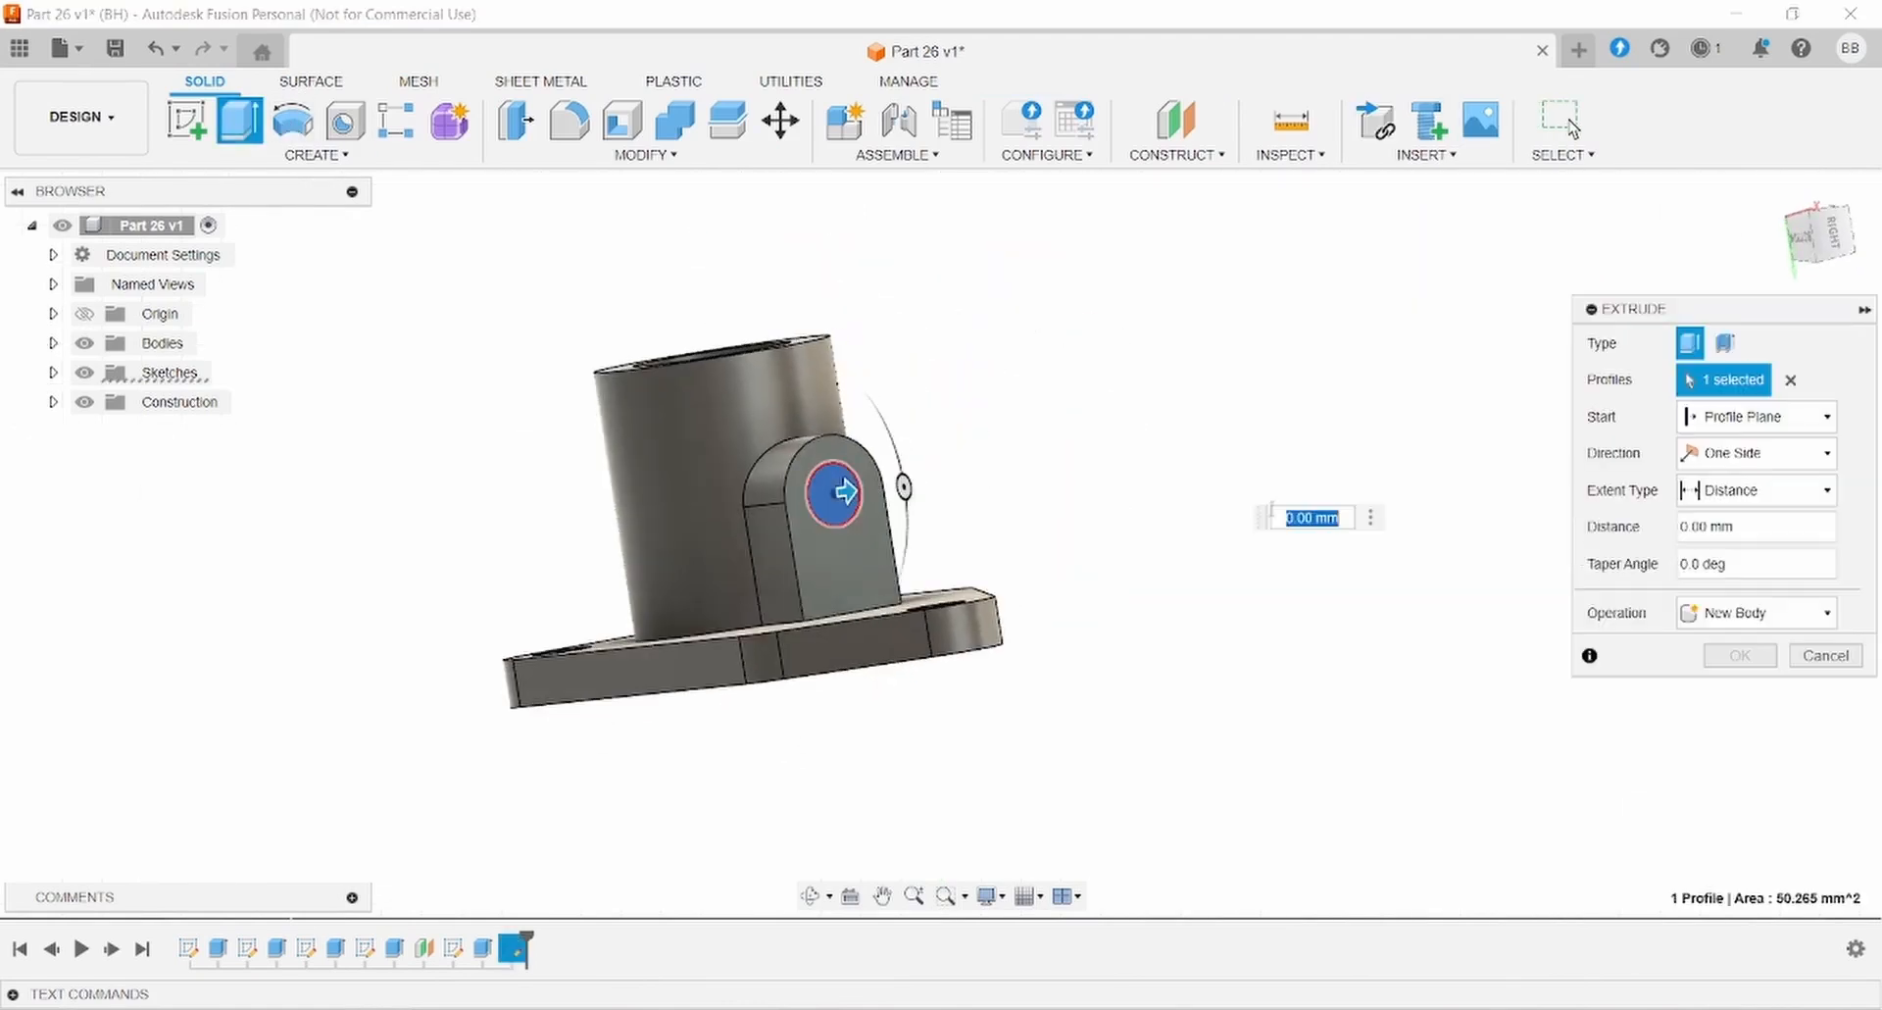
{"action": "left_click", "coordinate": [1722, 492]}
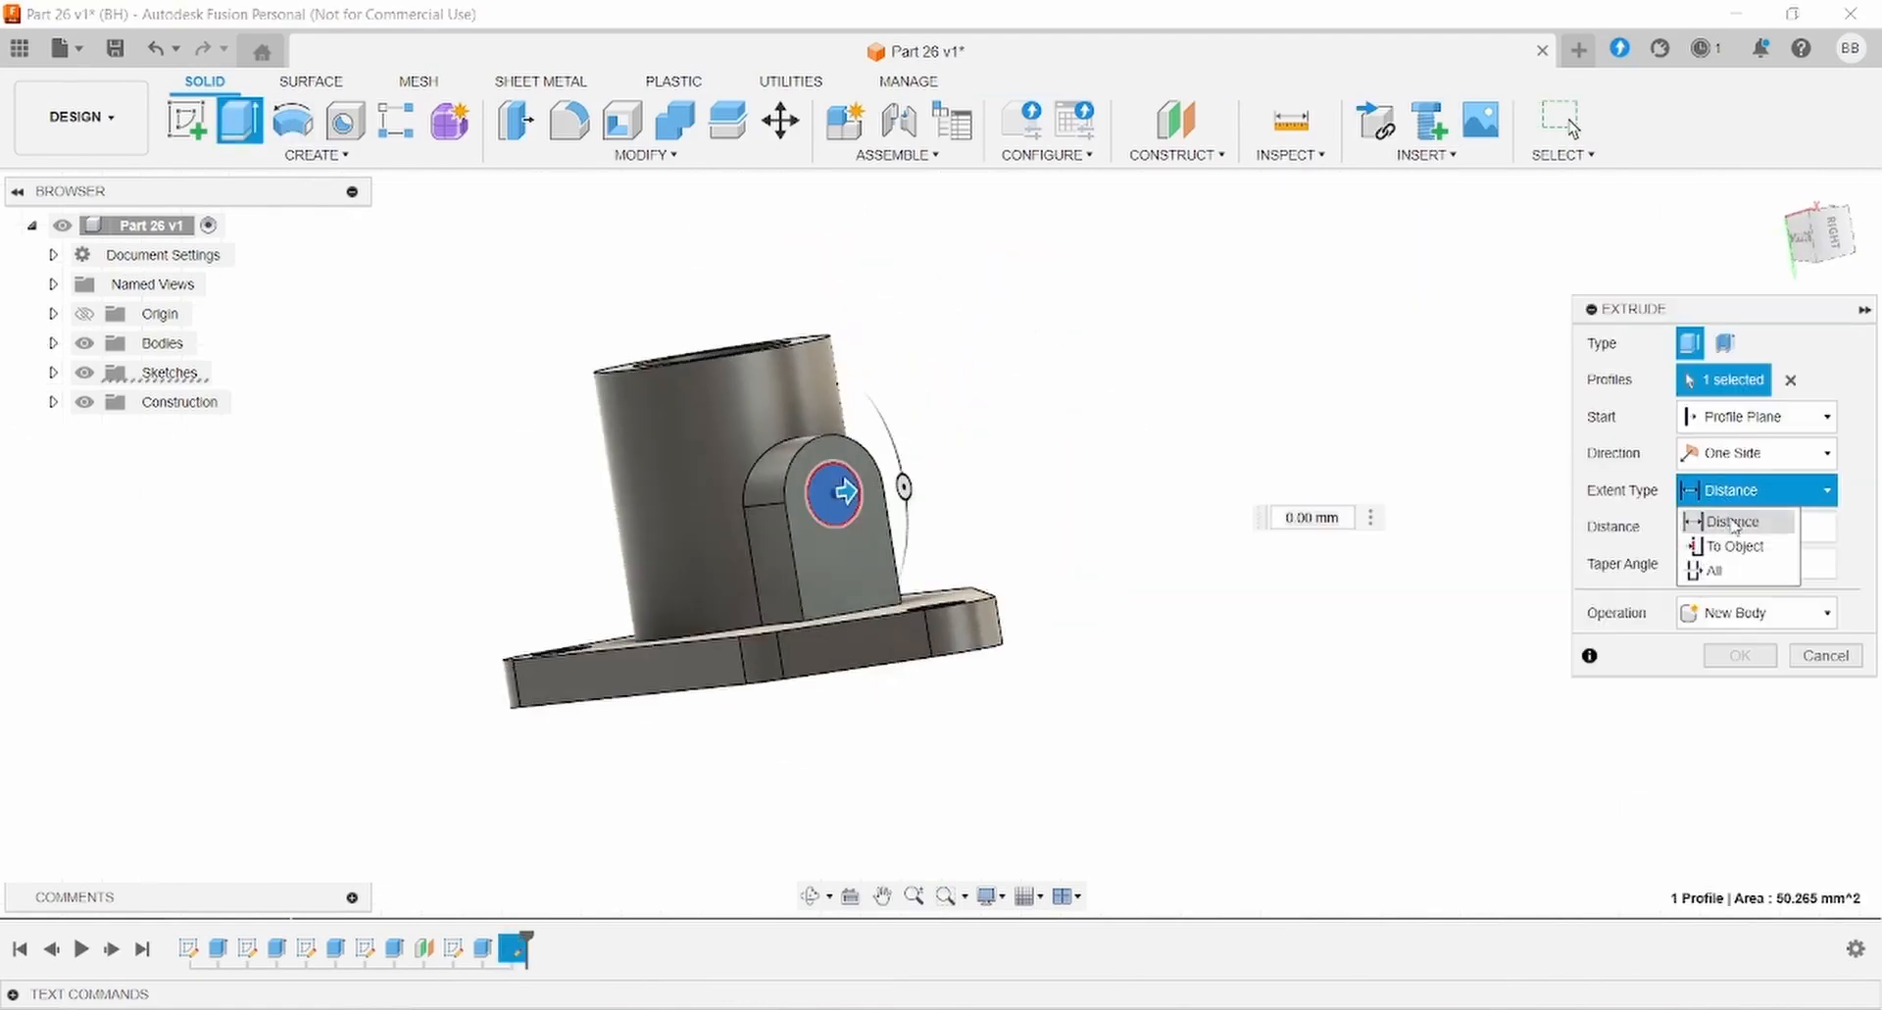
{"action": "left_click", "coordinate": [1735, 547]}
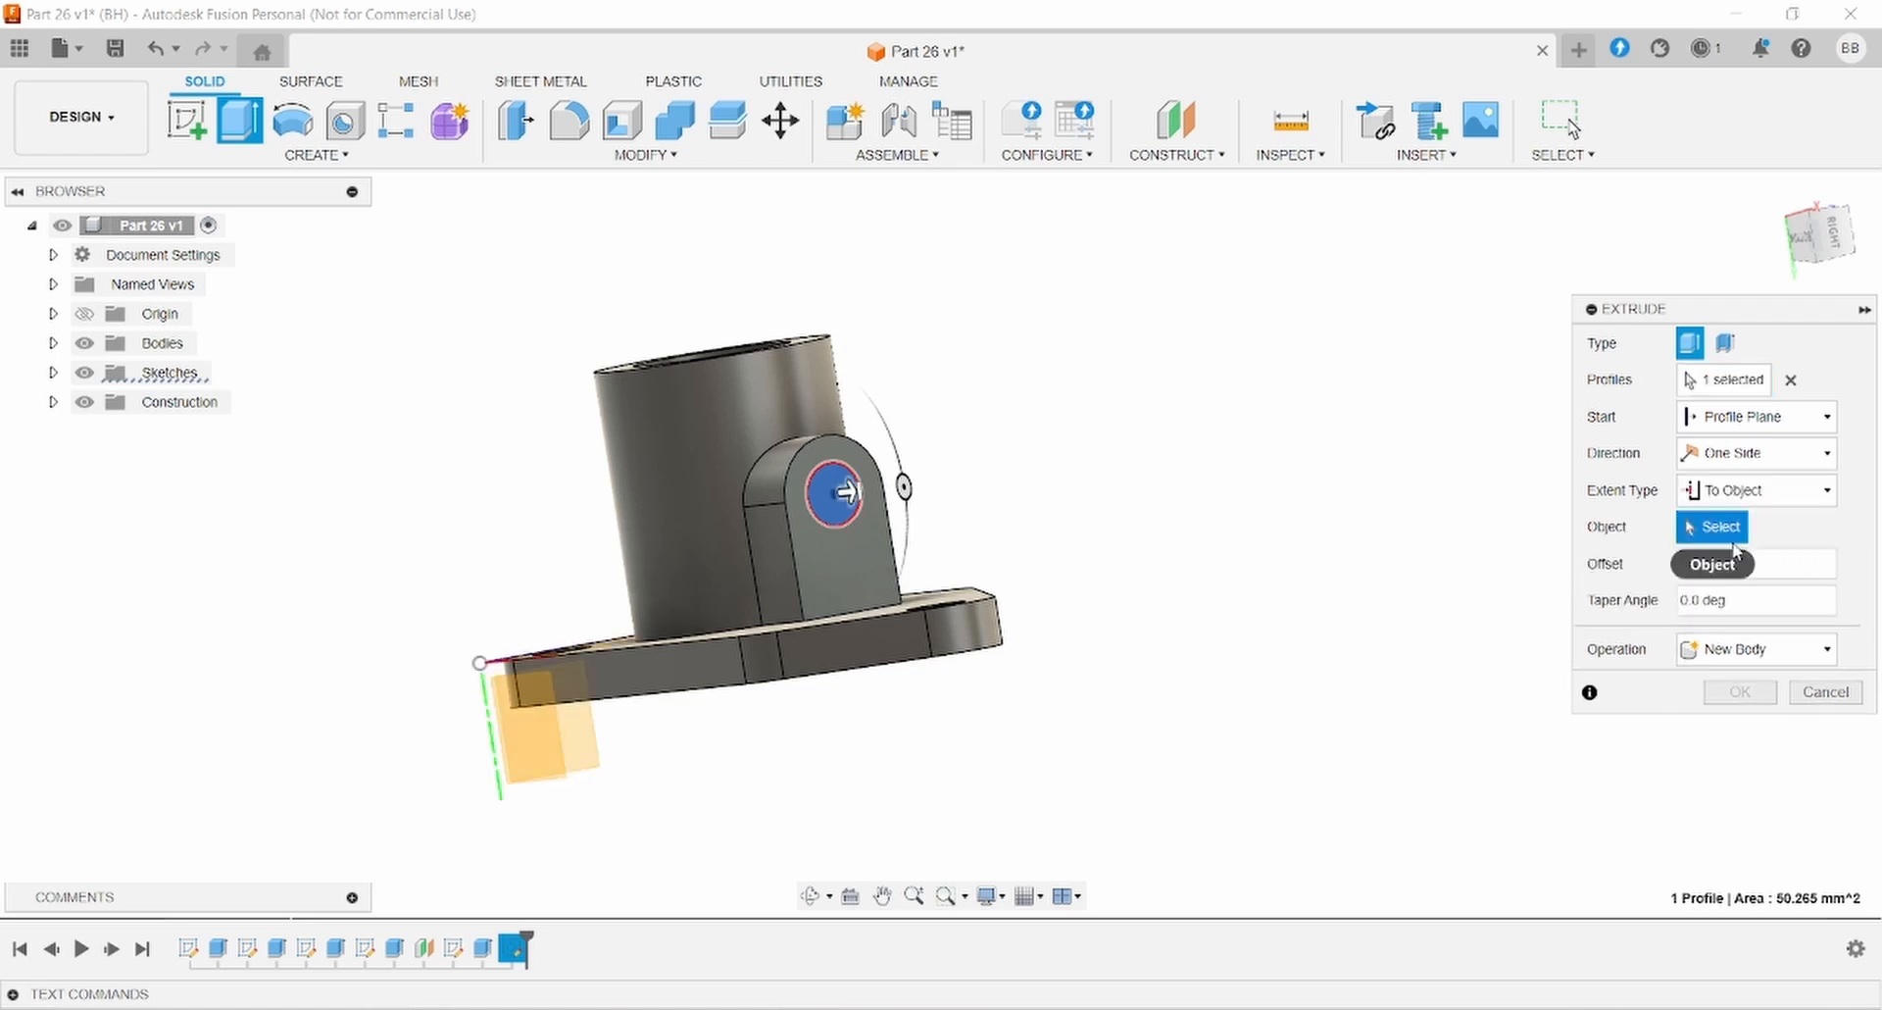
{"action": "left_click", "coordinate": [1739, 649]}
{"action": "left_click", "coordinate": [1716, 704]}
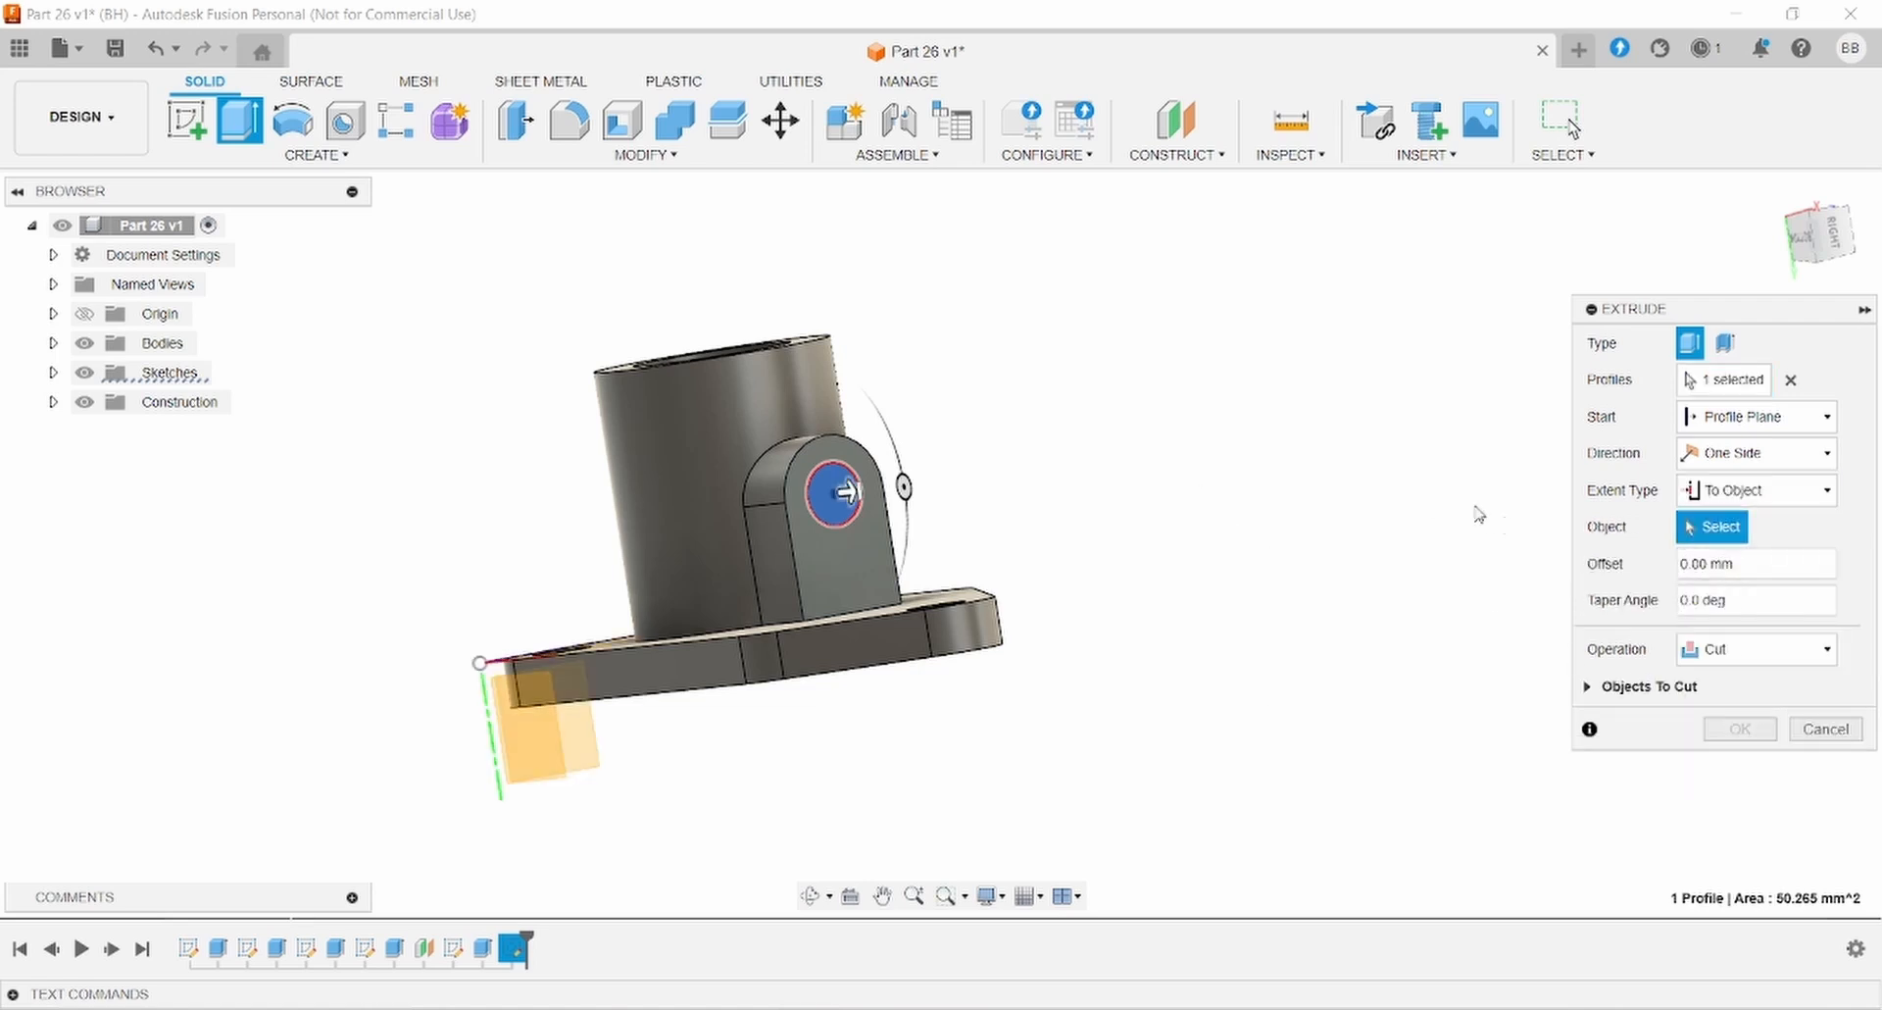
{"action": "middle_click_drag", "start_coordinate": [1176, 465], "coordinate": [1368, 586], "text": "shift"}
{"action": "middle_click_drag", "start_coordinate": [895, 491], "coordinate": [827, 546], "text": "shift"}
{"action": "left_click", "coordinate": [826, 547]}
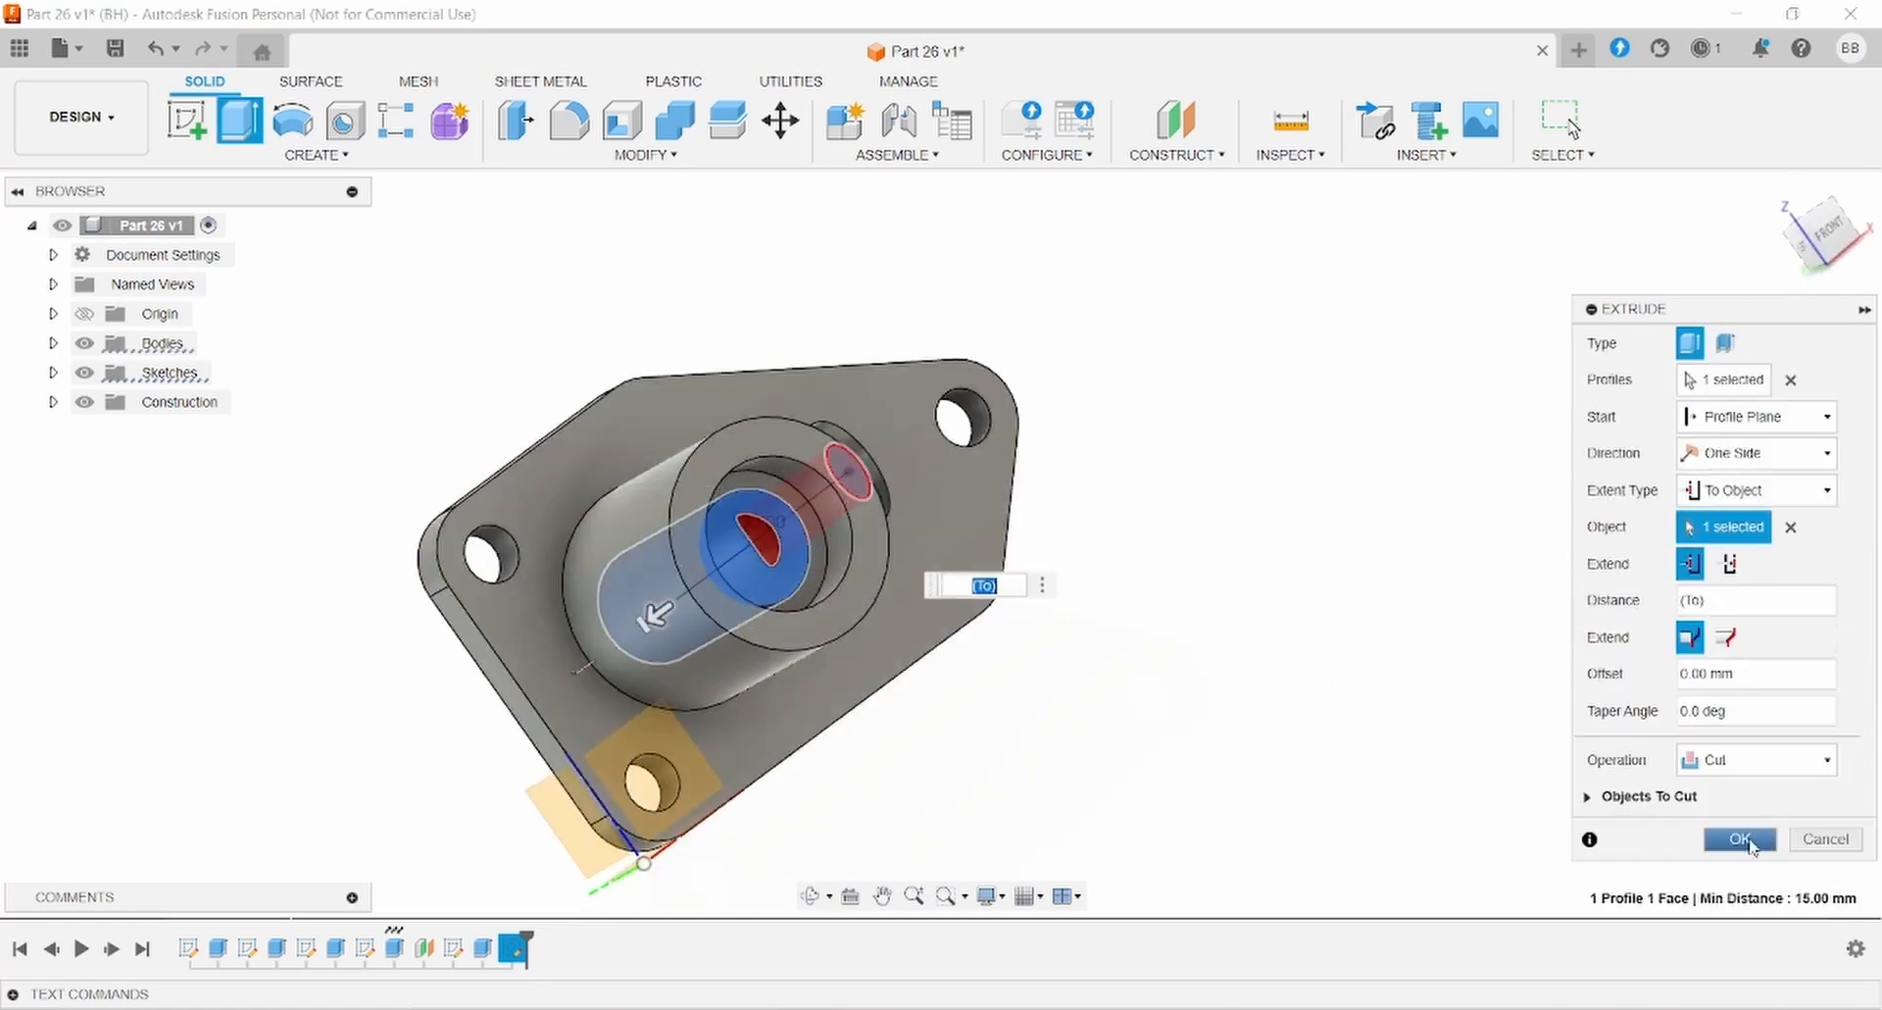
{"action": "left_click", "coordinate": [1740, 840]}
Start a Fillet and select the boss's base edge, the lug's junction edges with boss and plate, and its front face outline.
{"action": "middle_click_drag", "start_coordinate": [1386, 585], "coordinate": [1312, 738], "text": "shift"}
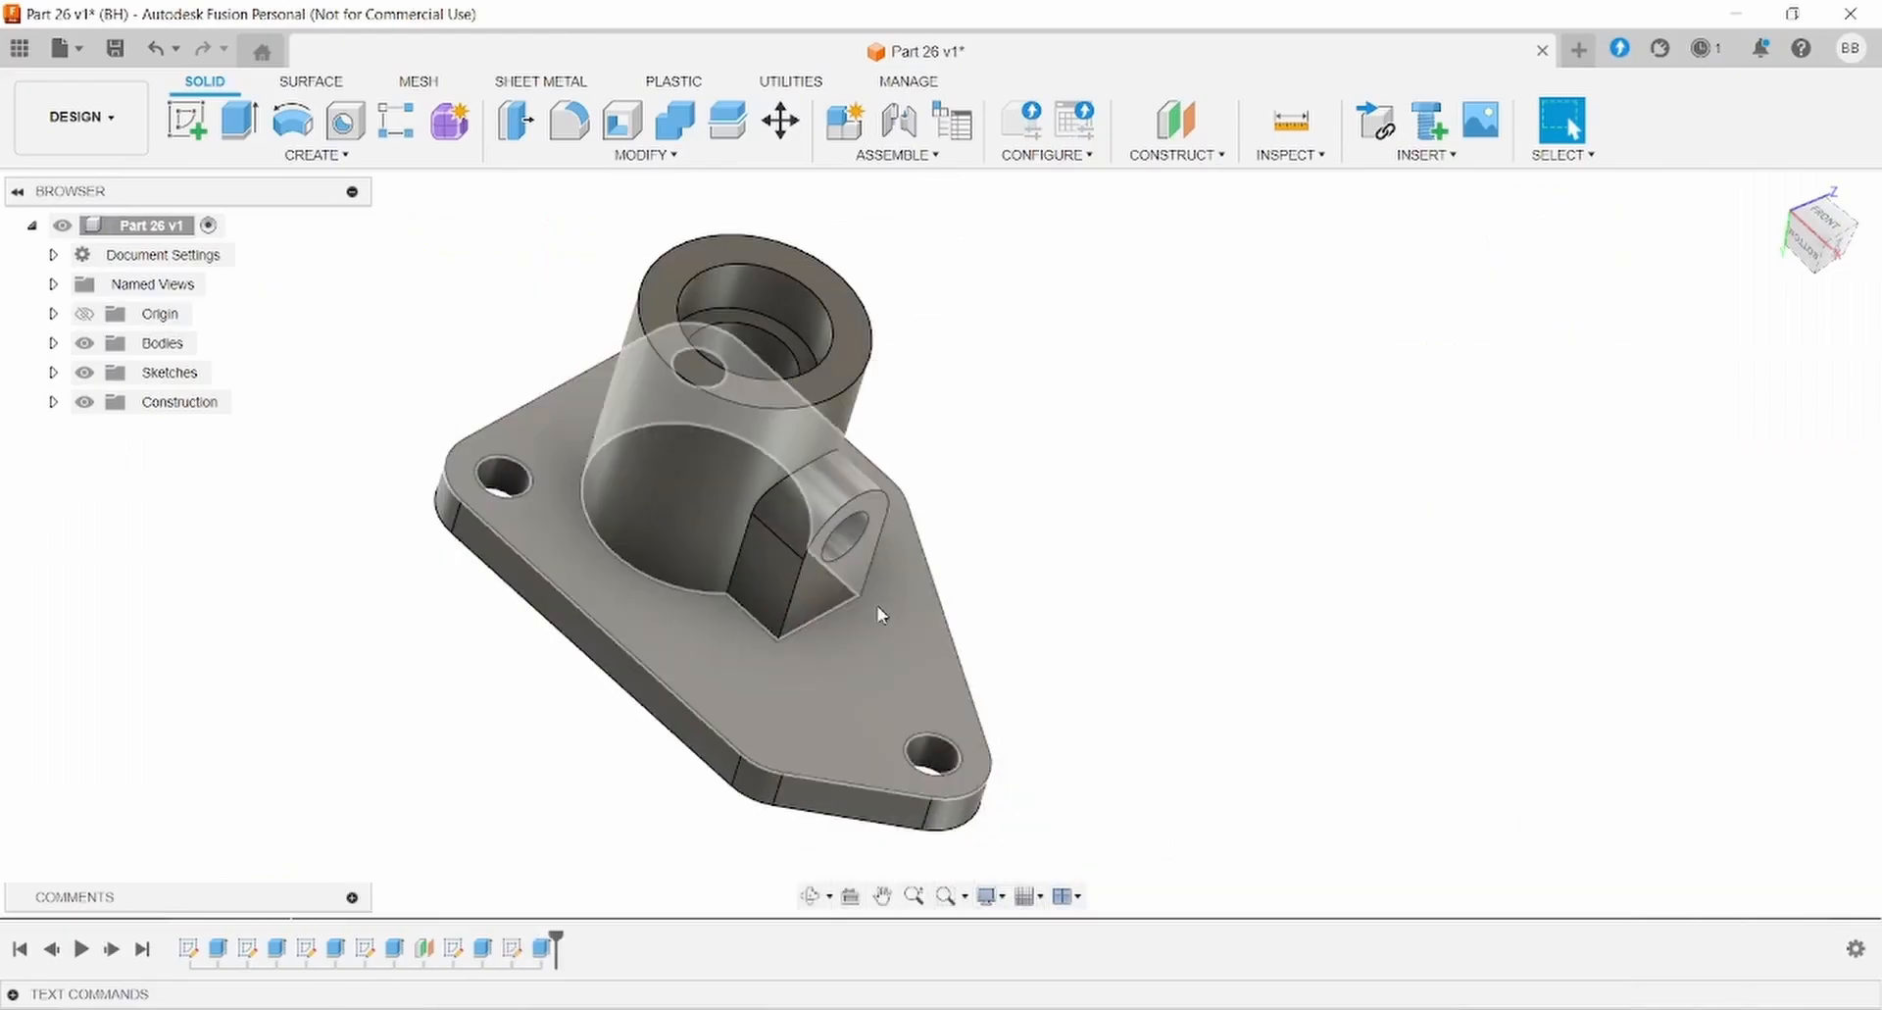
{"action": "left_click", "coordinate": [574, 130]}
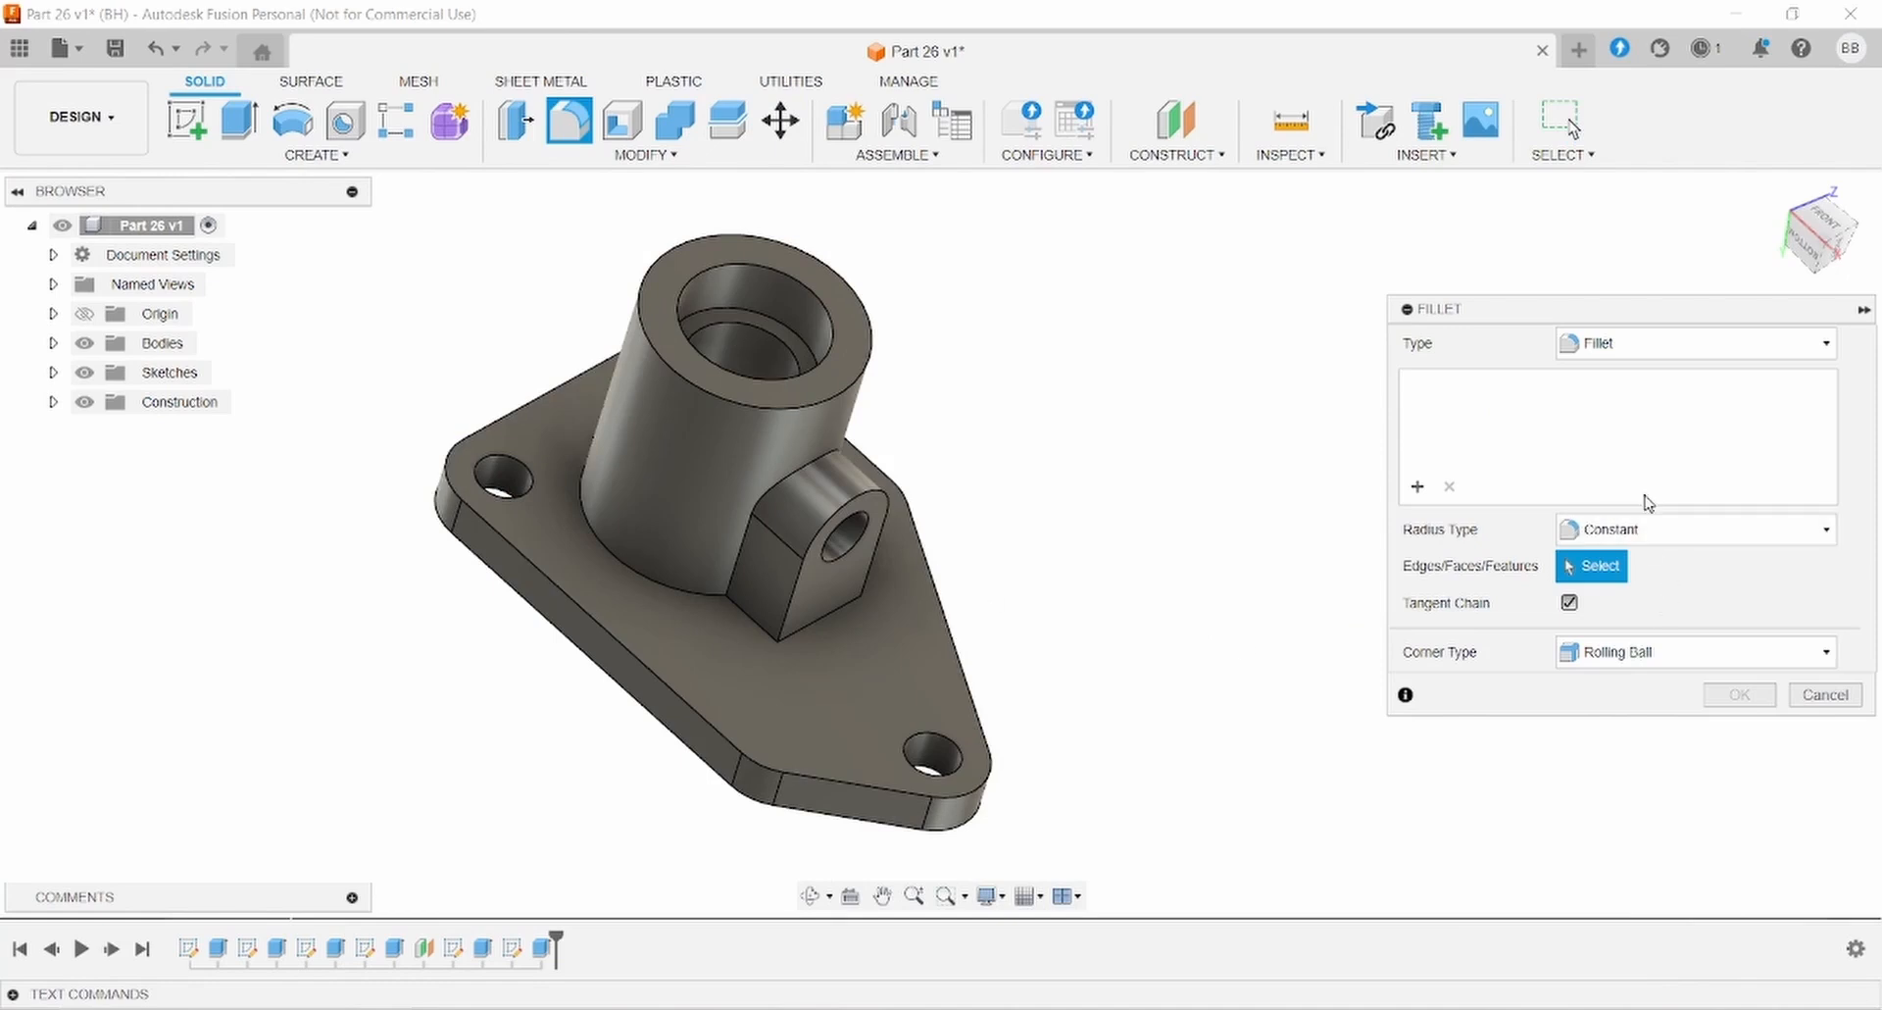
{"action": "left_click", "coordinate": [708, 594]}
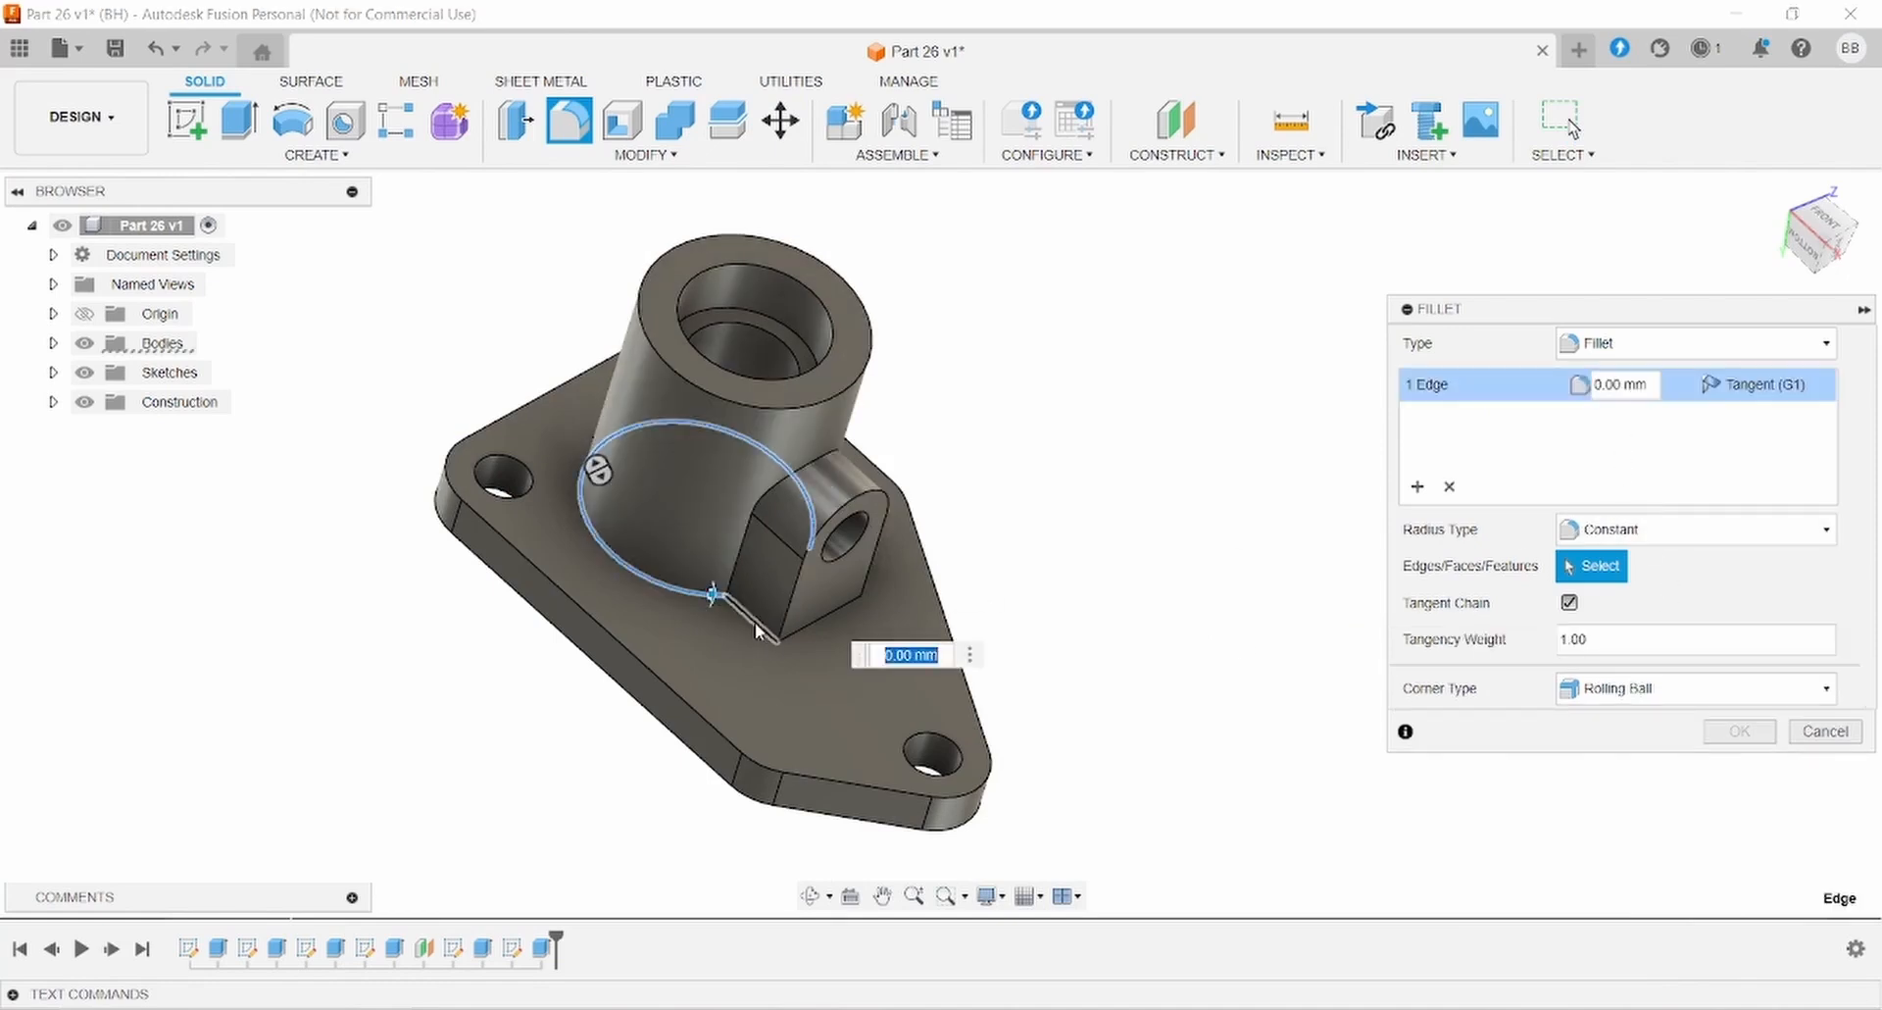
{"action": "left_click", "coordinate": [749, 578]}
{"action": "left_click", "coordinate": [737, 570]}
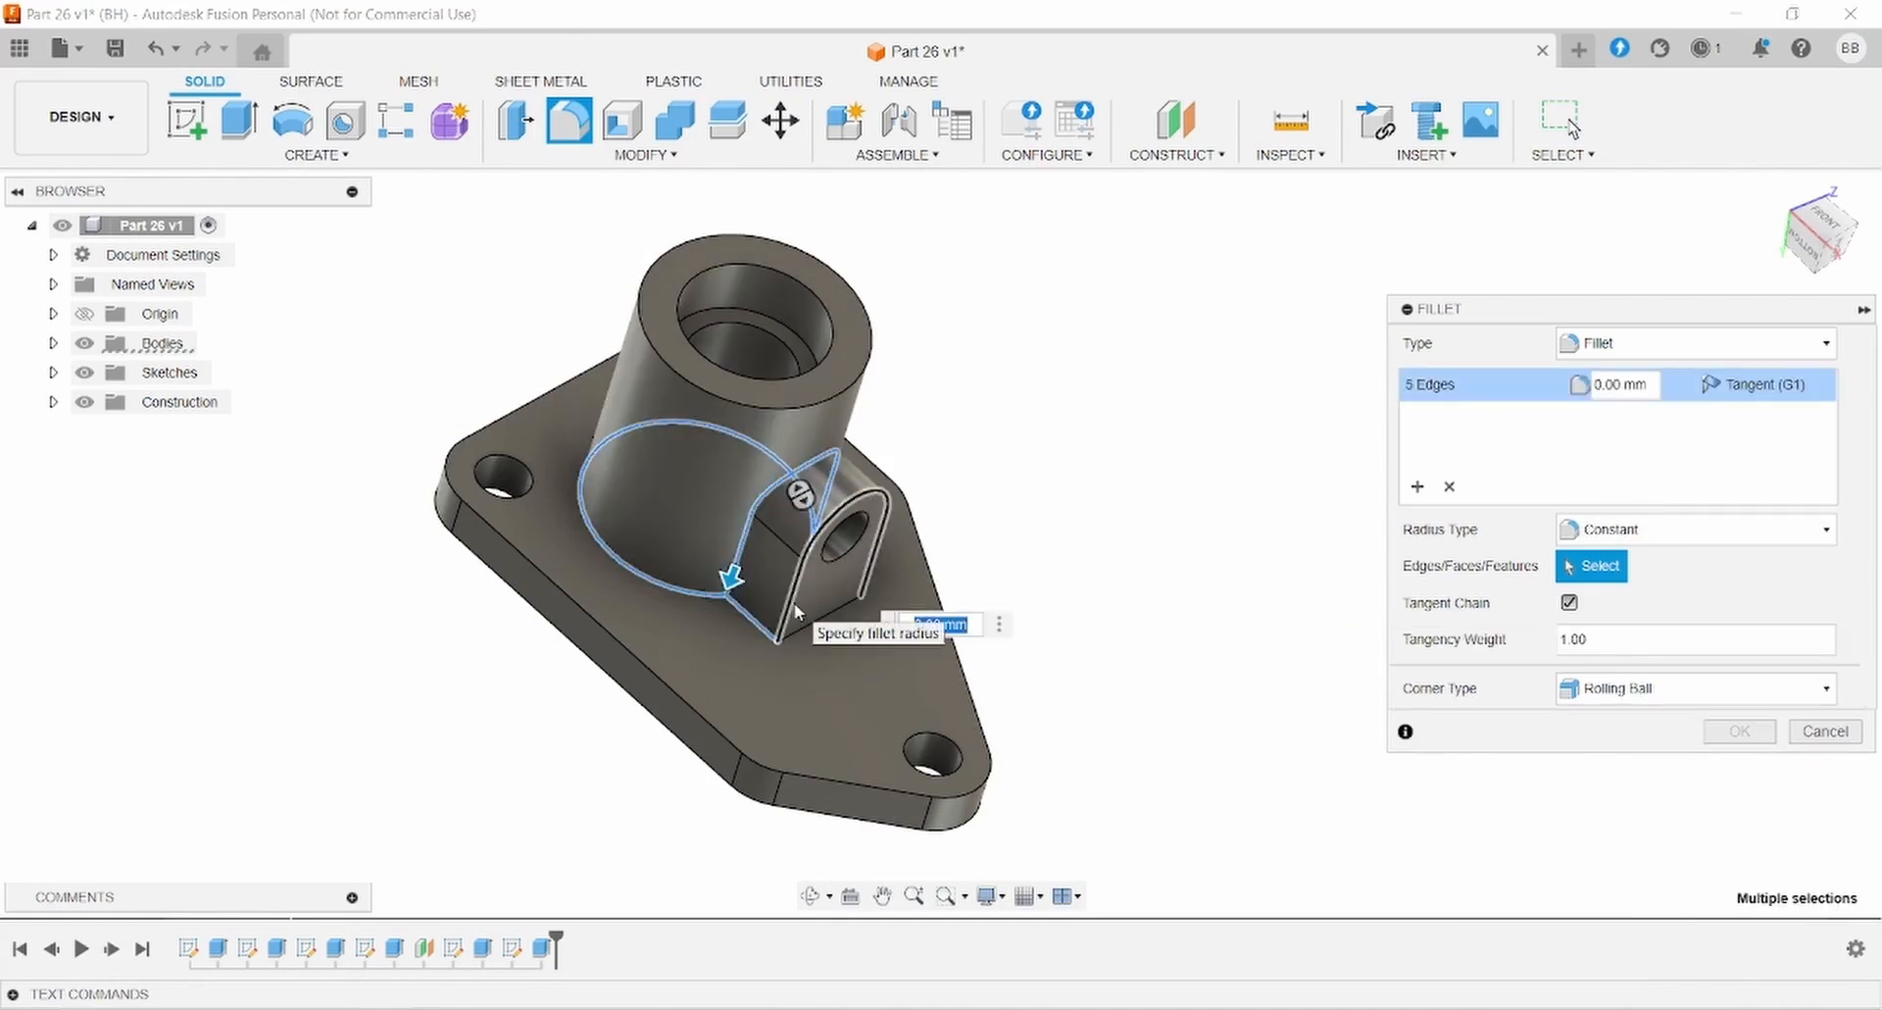
{"action": "left_click", "coordinate": [798, 627]}
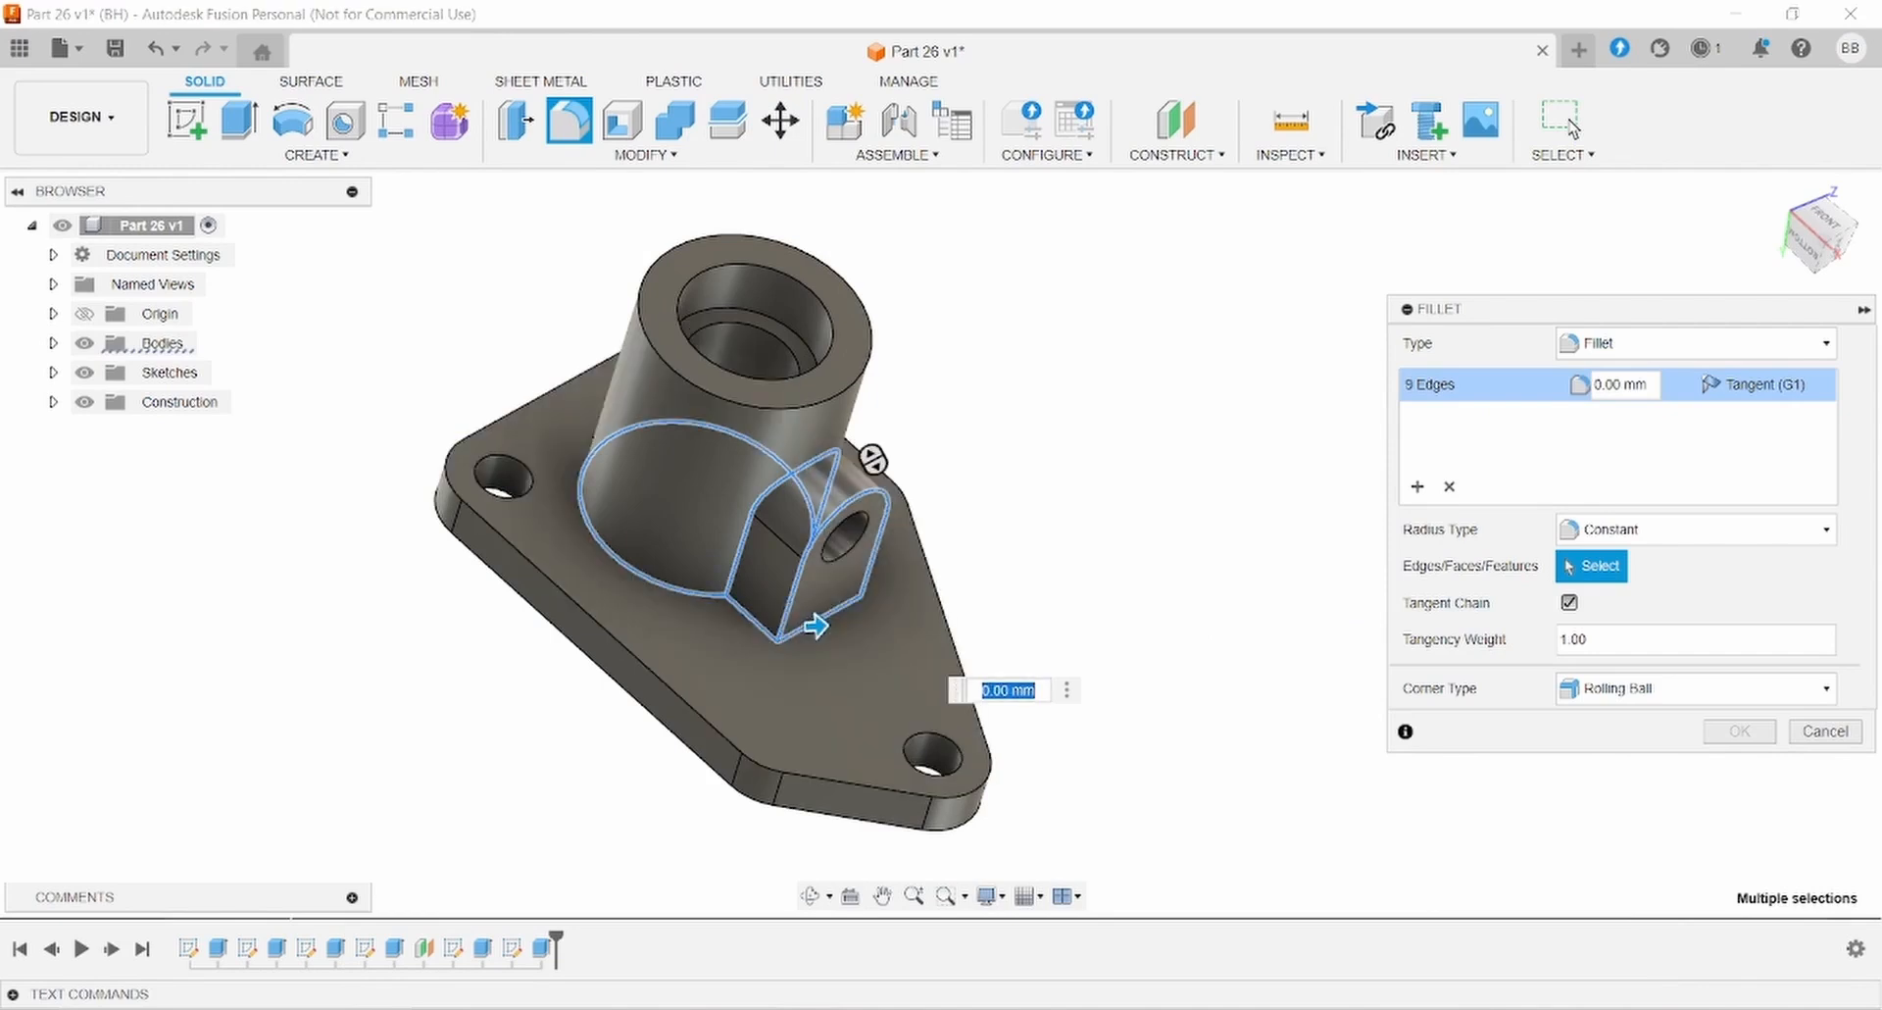
{"action": "key", "text": "alt+Tab"}
{"action": "key", "text": "alt+Tab"}
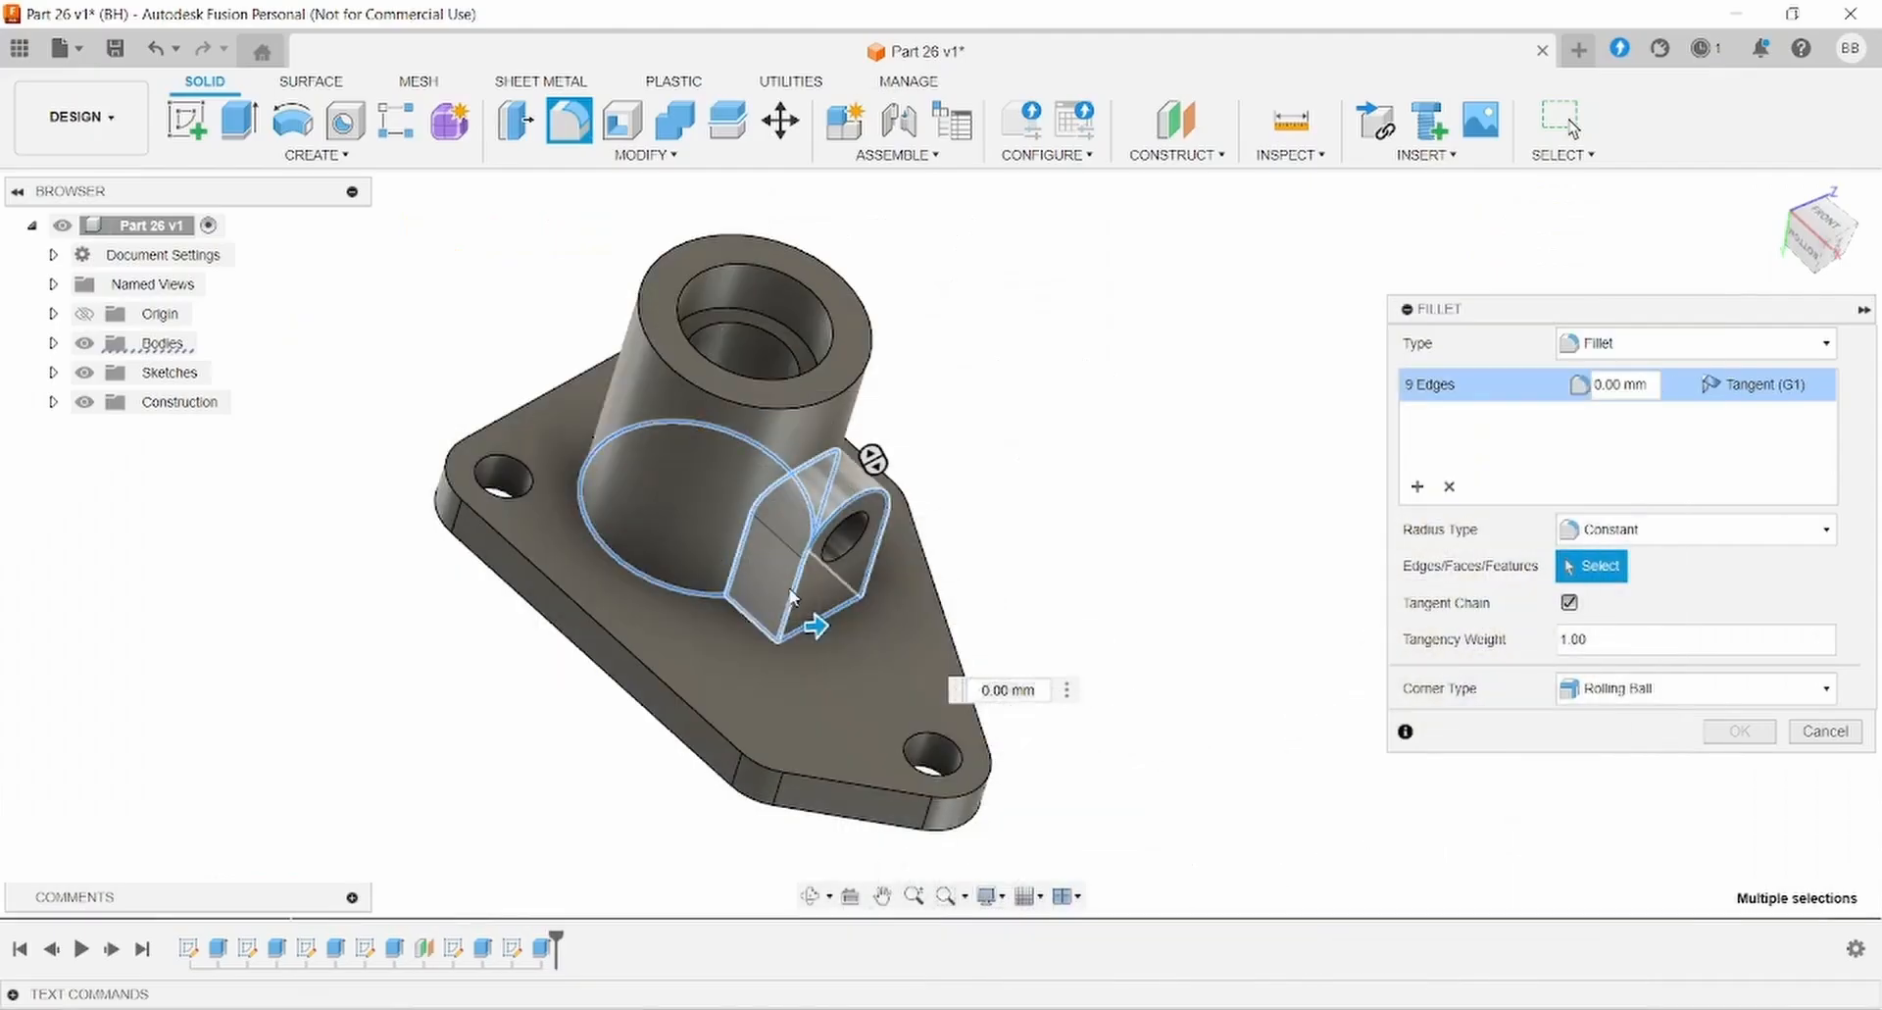
Compare with the reference drawing, drop the lug's front arched outline from the fillet selection and include its opposite base edge.
{"action": "key", "text": "alt+Tab"}
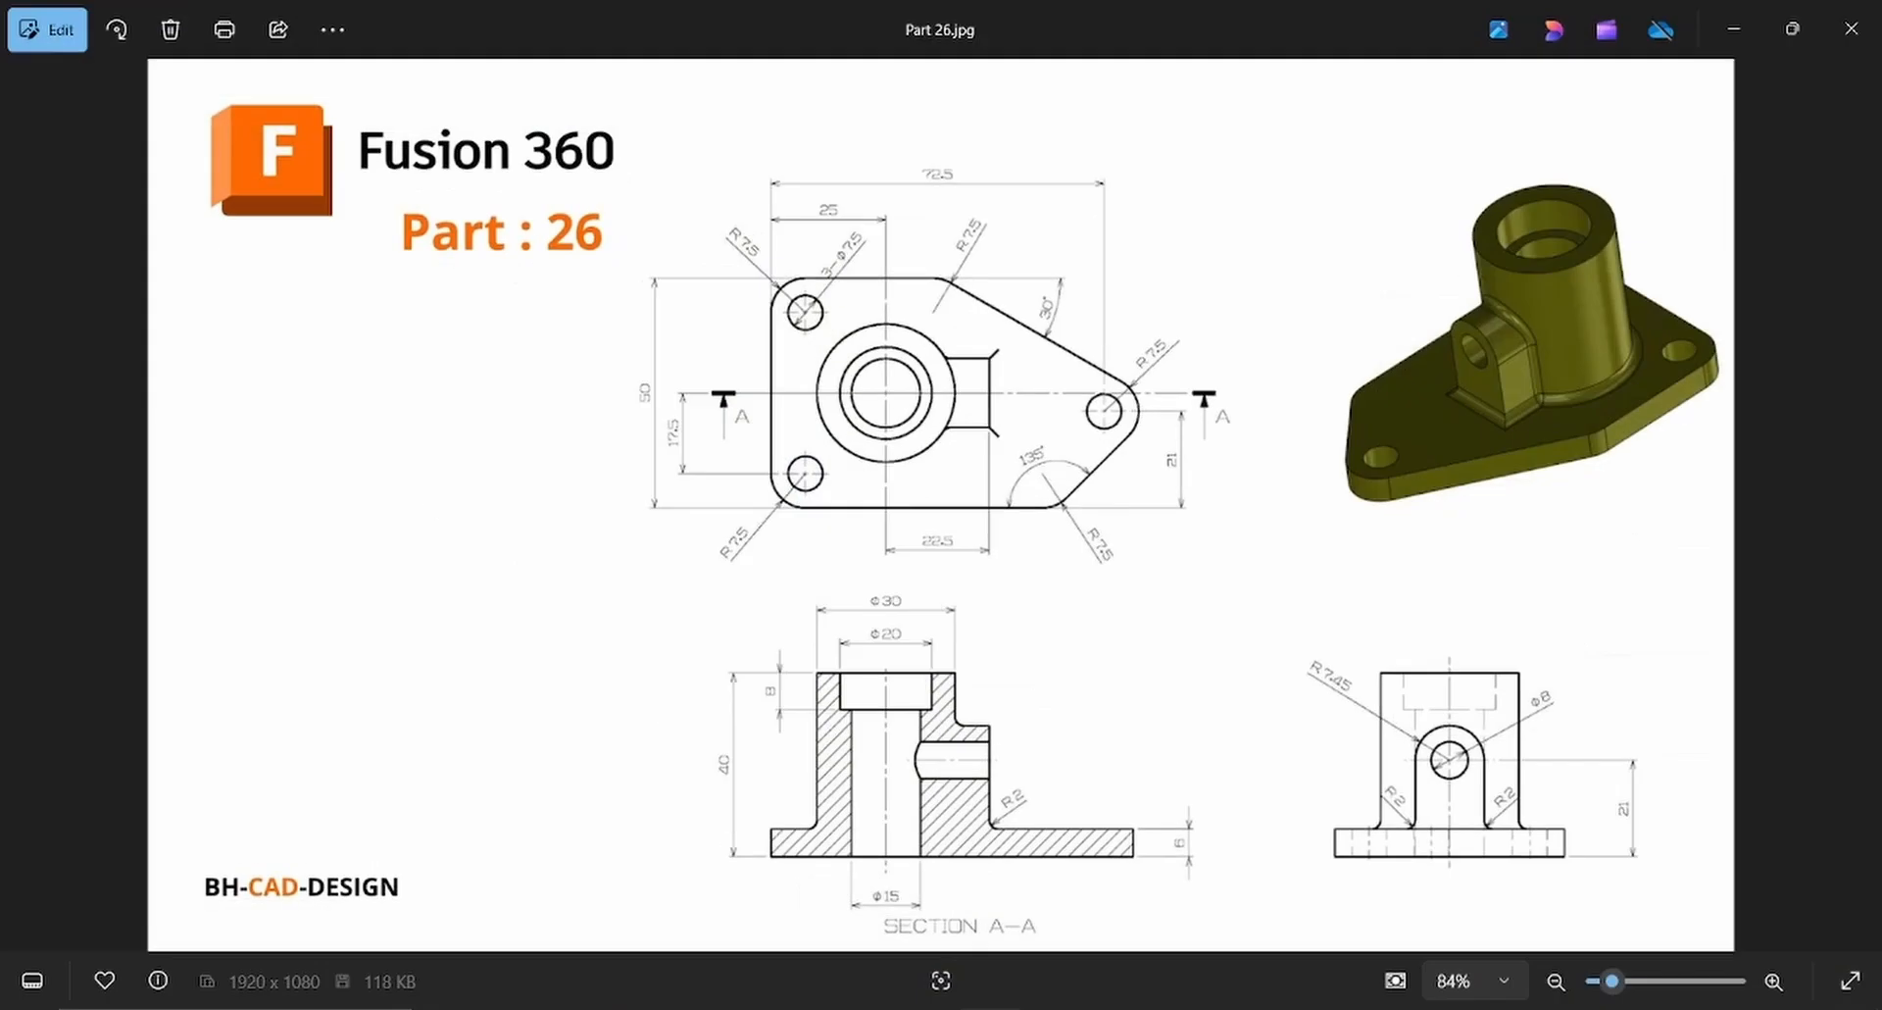
{"action": "key", "text": "alt+Tab"}
{"action": "middle_click_drag", "start_coordinate": [1102, 602], "coordinate": [894, 626], "text": "shift"}
{"action": "left_click", "coordinate": [874, 604]}
{"action": "middle_click_drag", "start_coordinate": [588, 622], "coordinate": [819, 687], "text": "shift"}
Check the fillet radius in the reference drawing and fillet the selected edges with a radius of 2 mm.
{"action": "key", "text": "alt+Tab"}
{"action": "key", "text": "alt+Tab"}
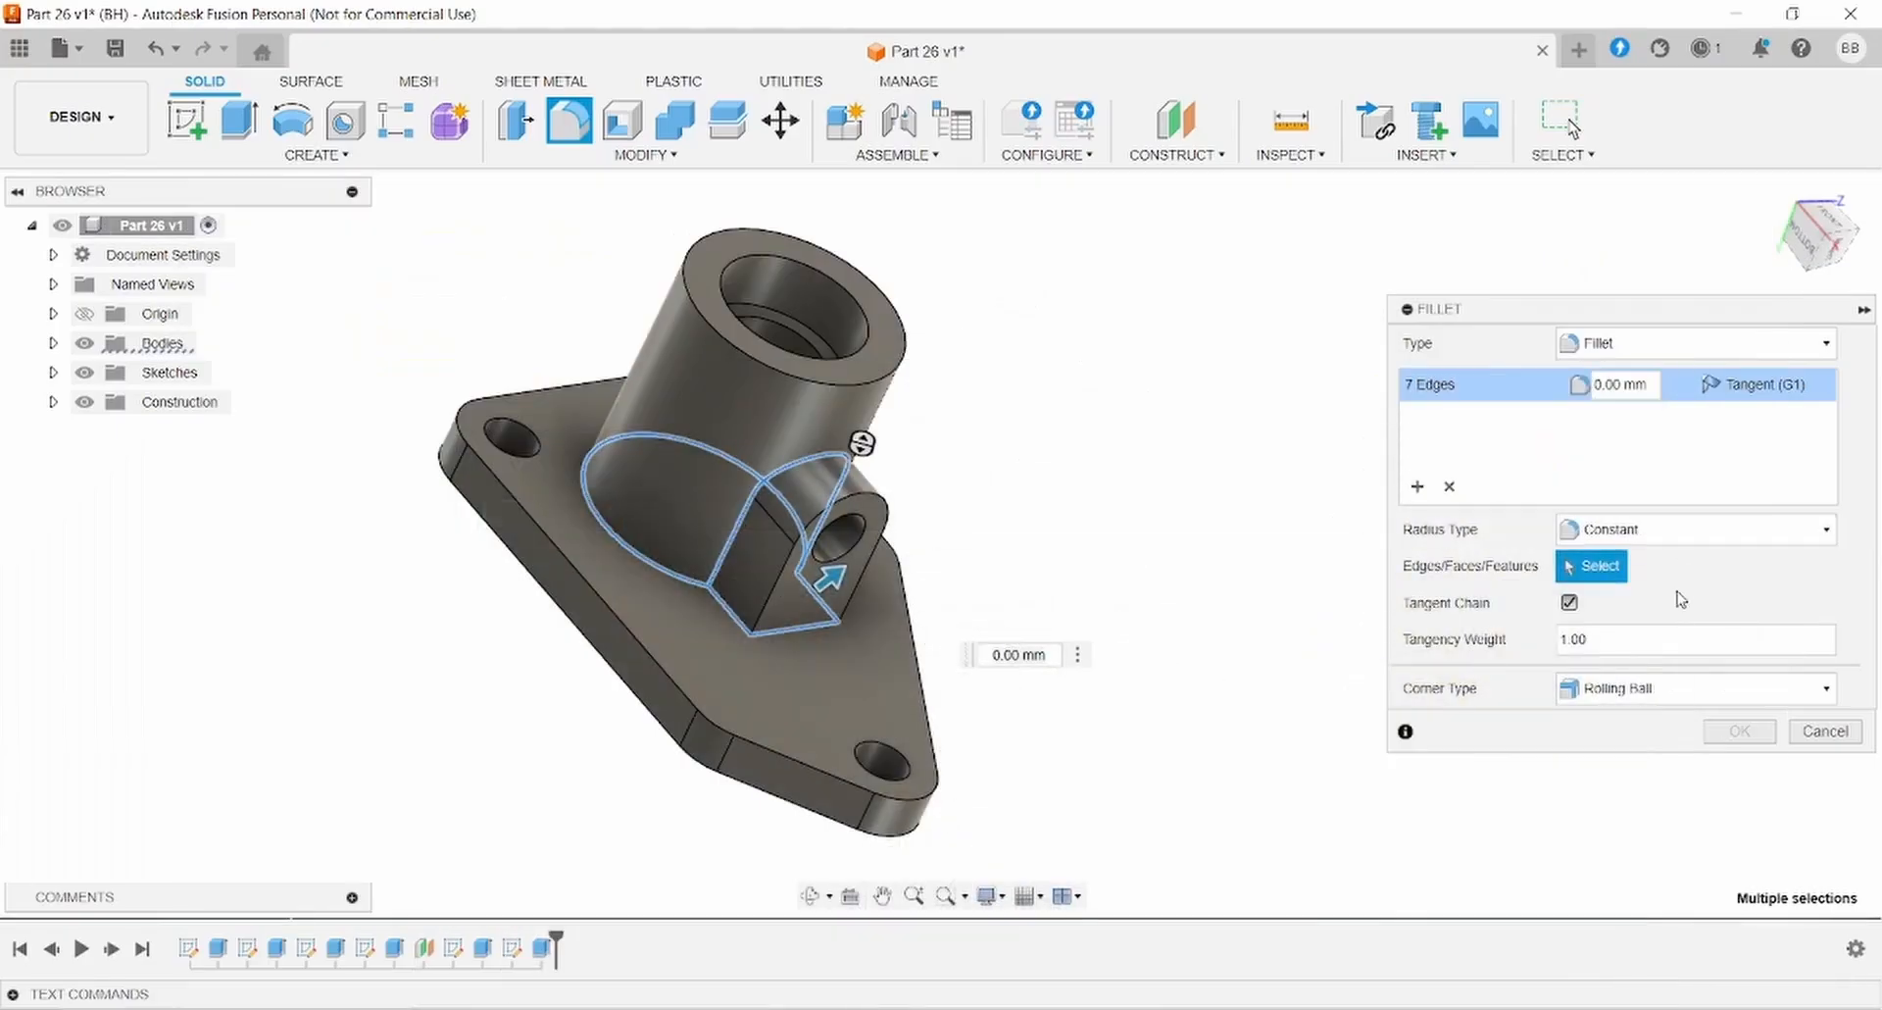
{"action": "left_click", "coordinate": [1623, 387]}
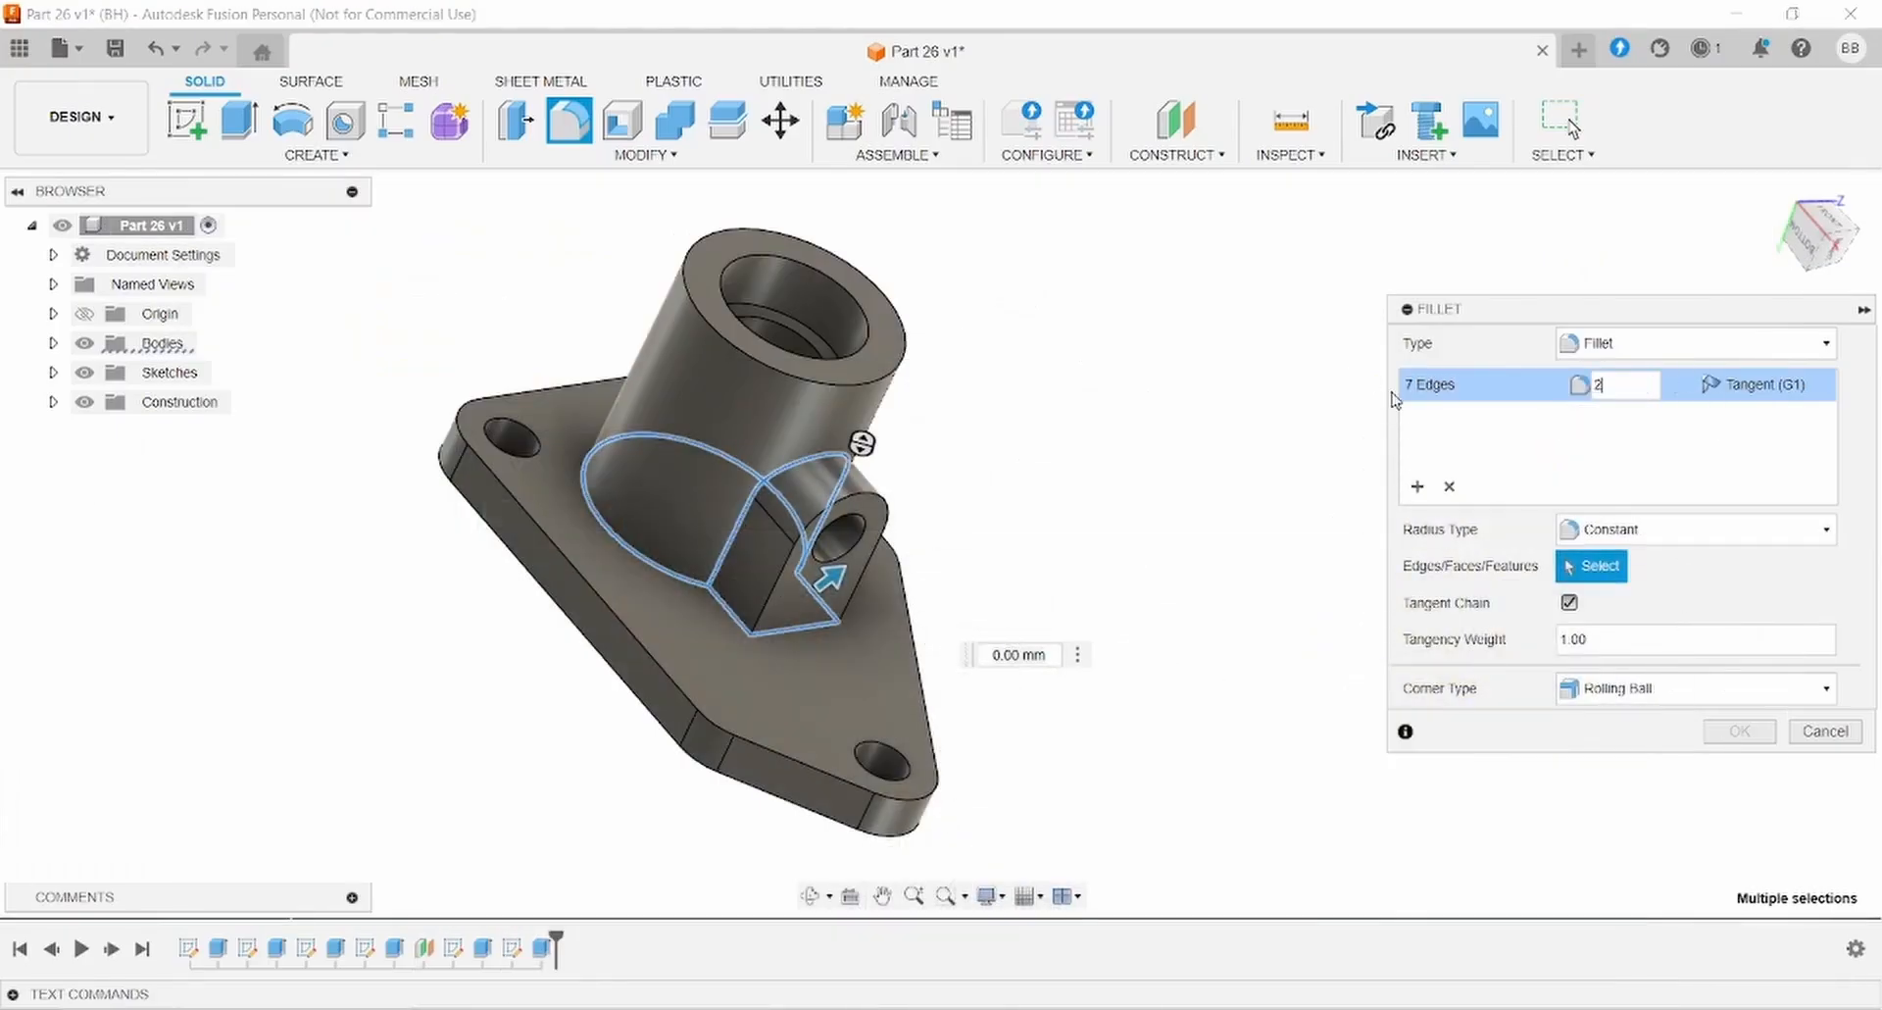
{"action": "left_click", "coordinate": [1739, 730]}
Open the Appearance settings for the whole Part 26 component.
{"action": "middle_click_drag", "start_coordinate": [1347, 577], "coordinate": [615, 732], "text": "shift"}
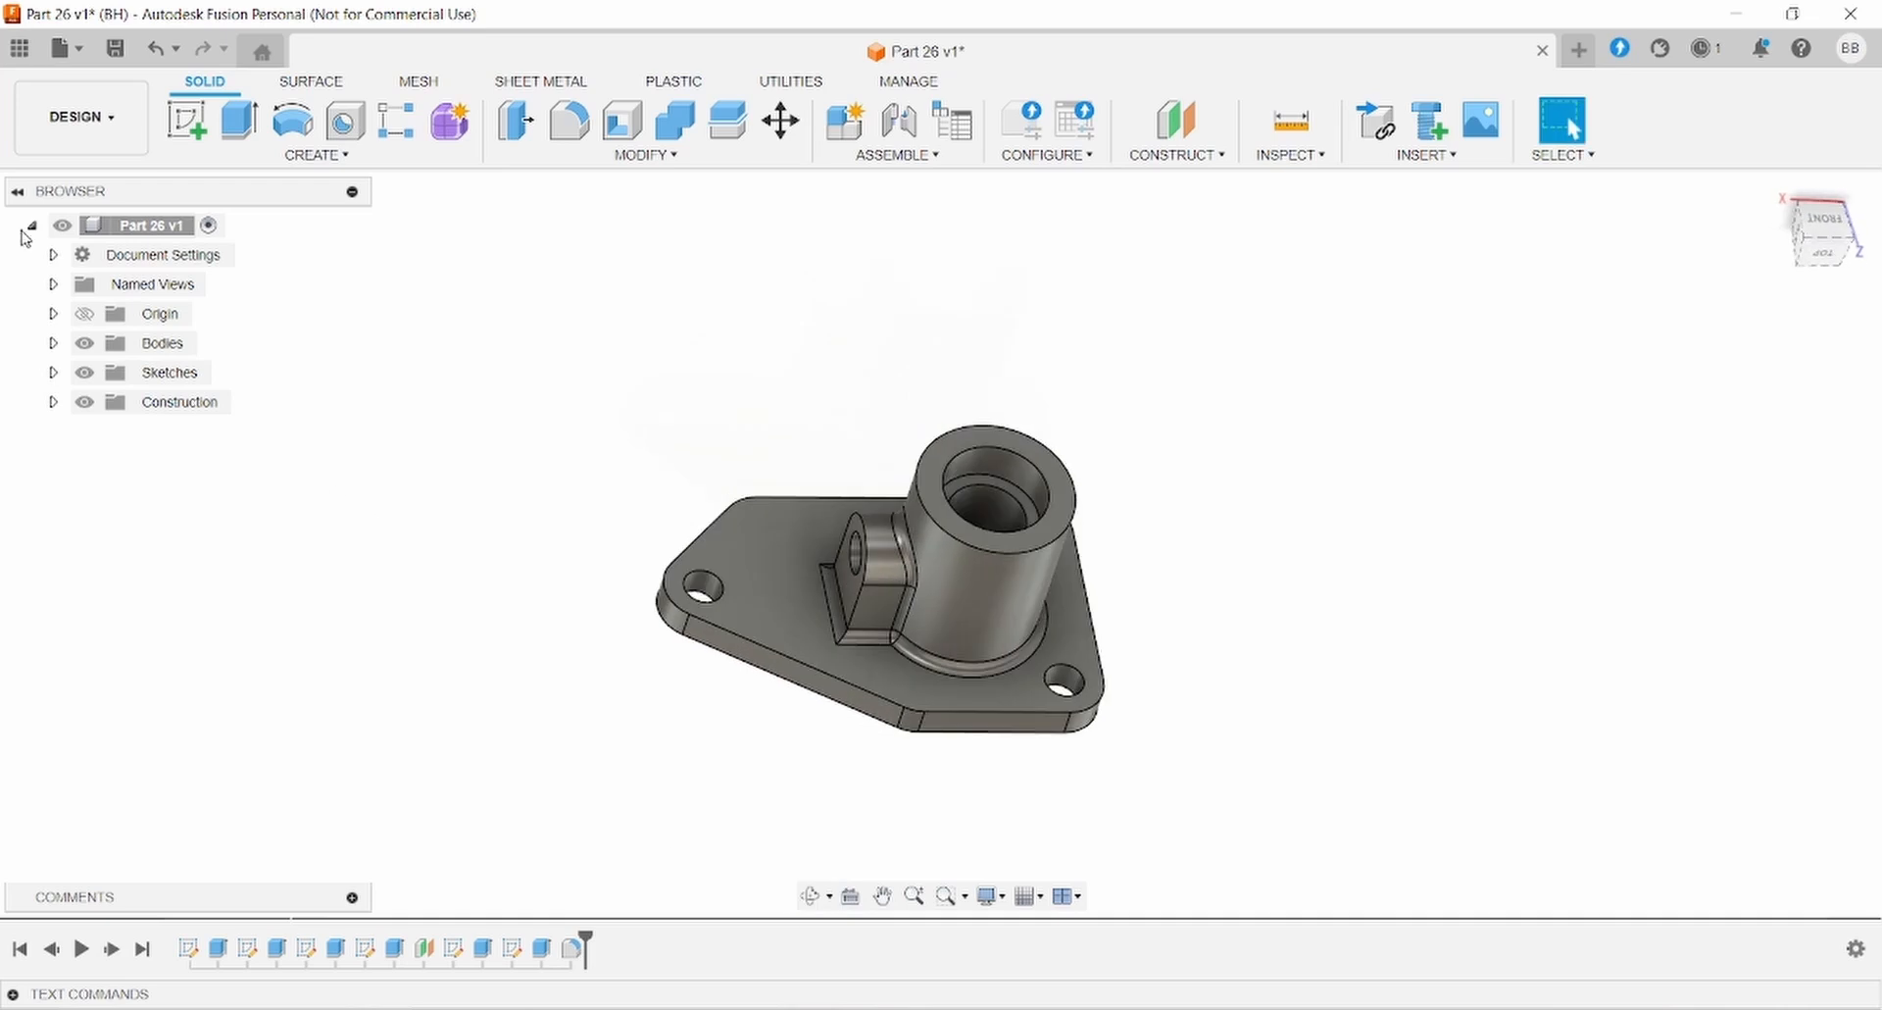
{"action": "right_click", "coordinate": [125, 229]}
{"action": "left_click", "coordinate": [214, 450]}
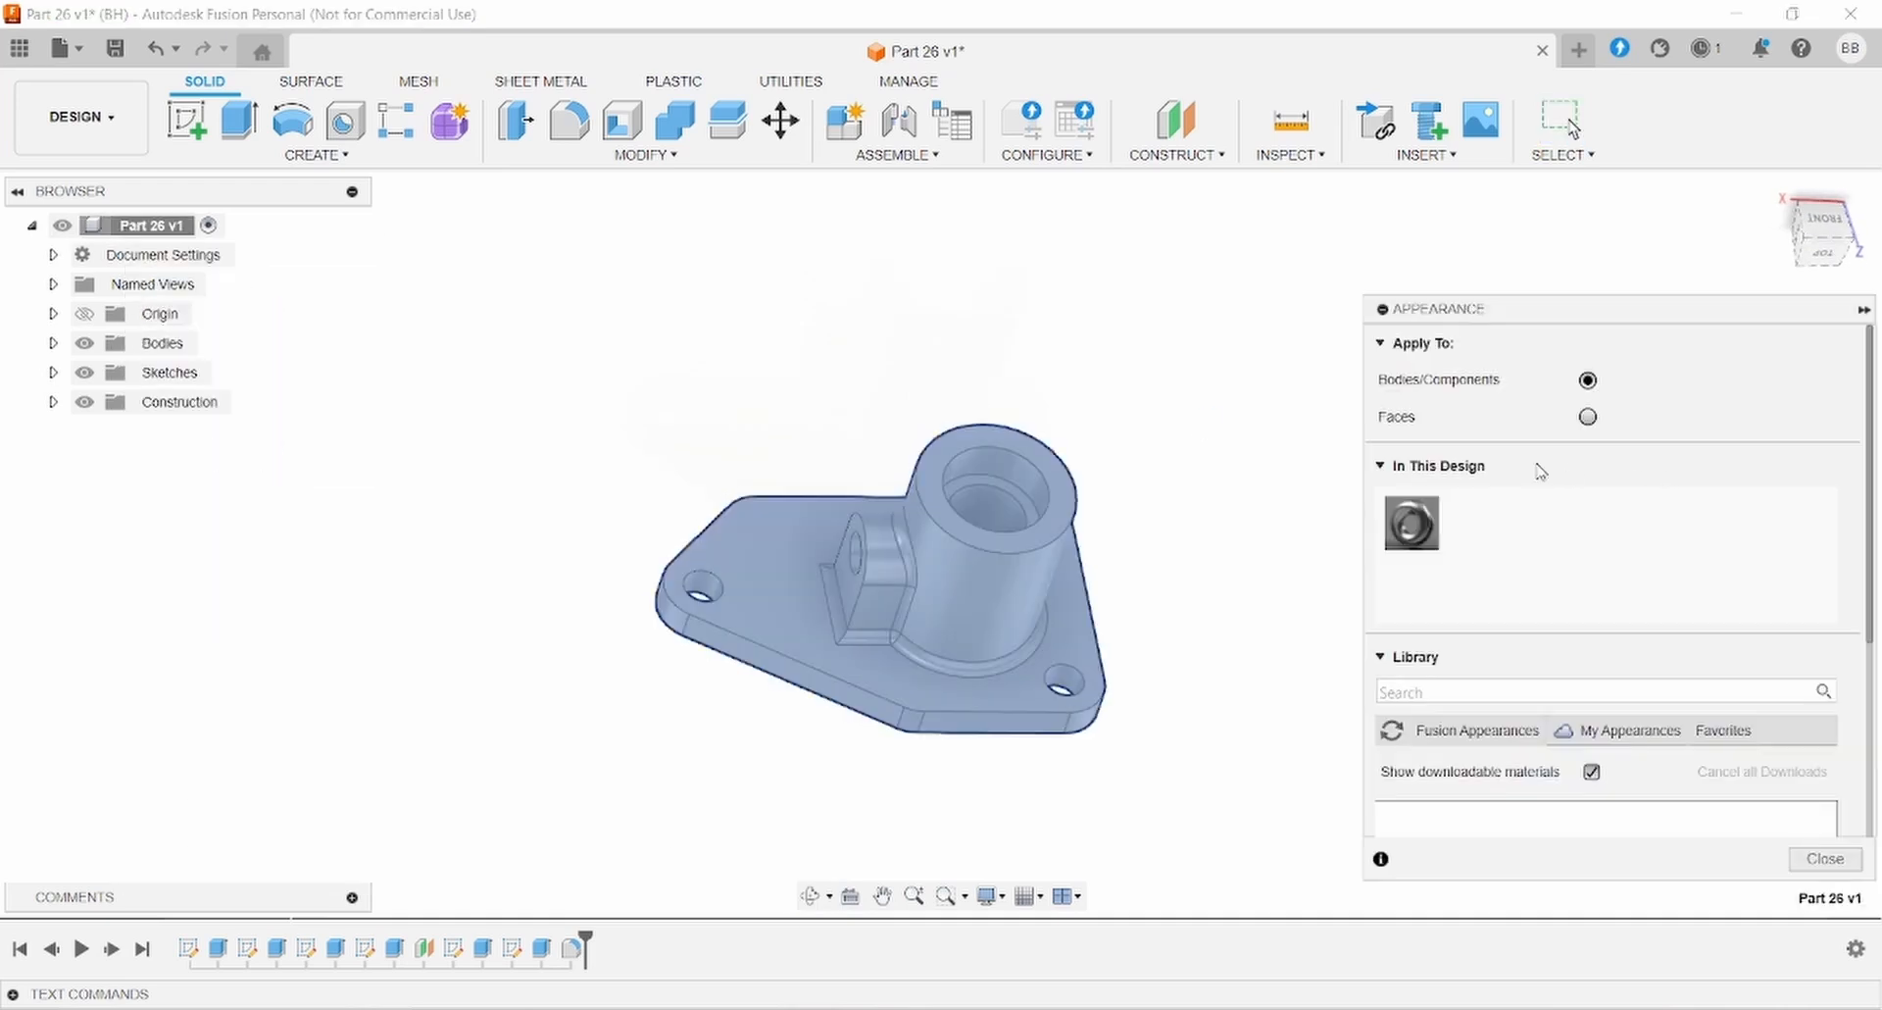
{"action": "right_click", "coordinate": [1422, 528]}
{"action": "left_click", "coordinate": [1466, 555]}
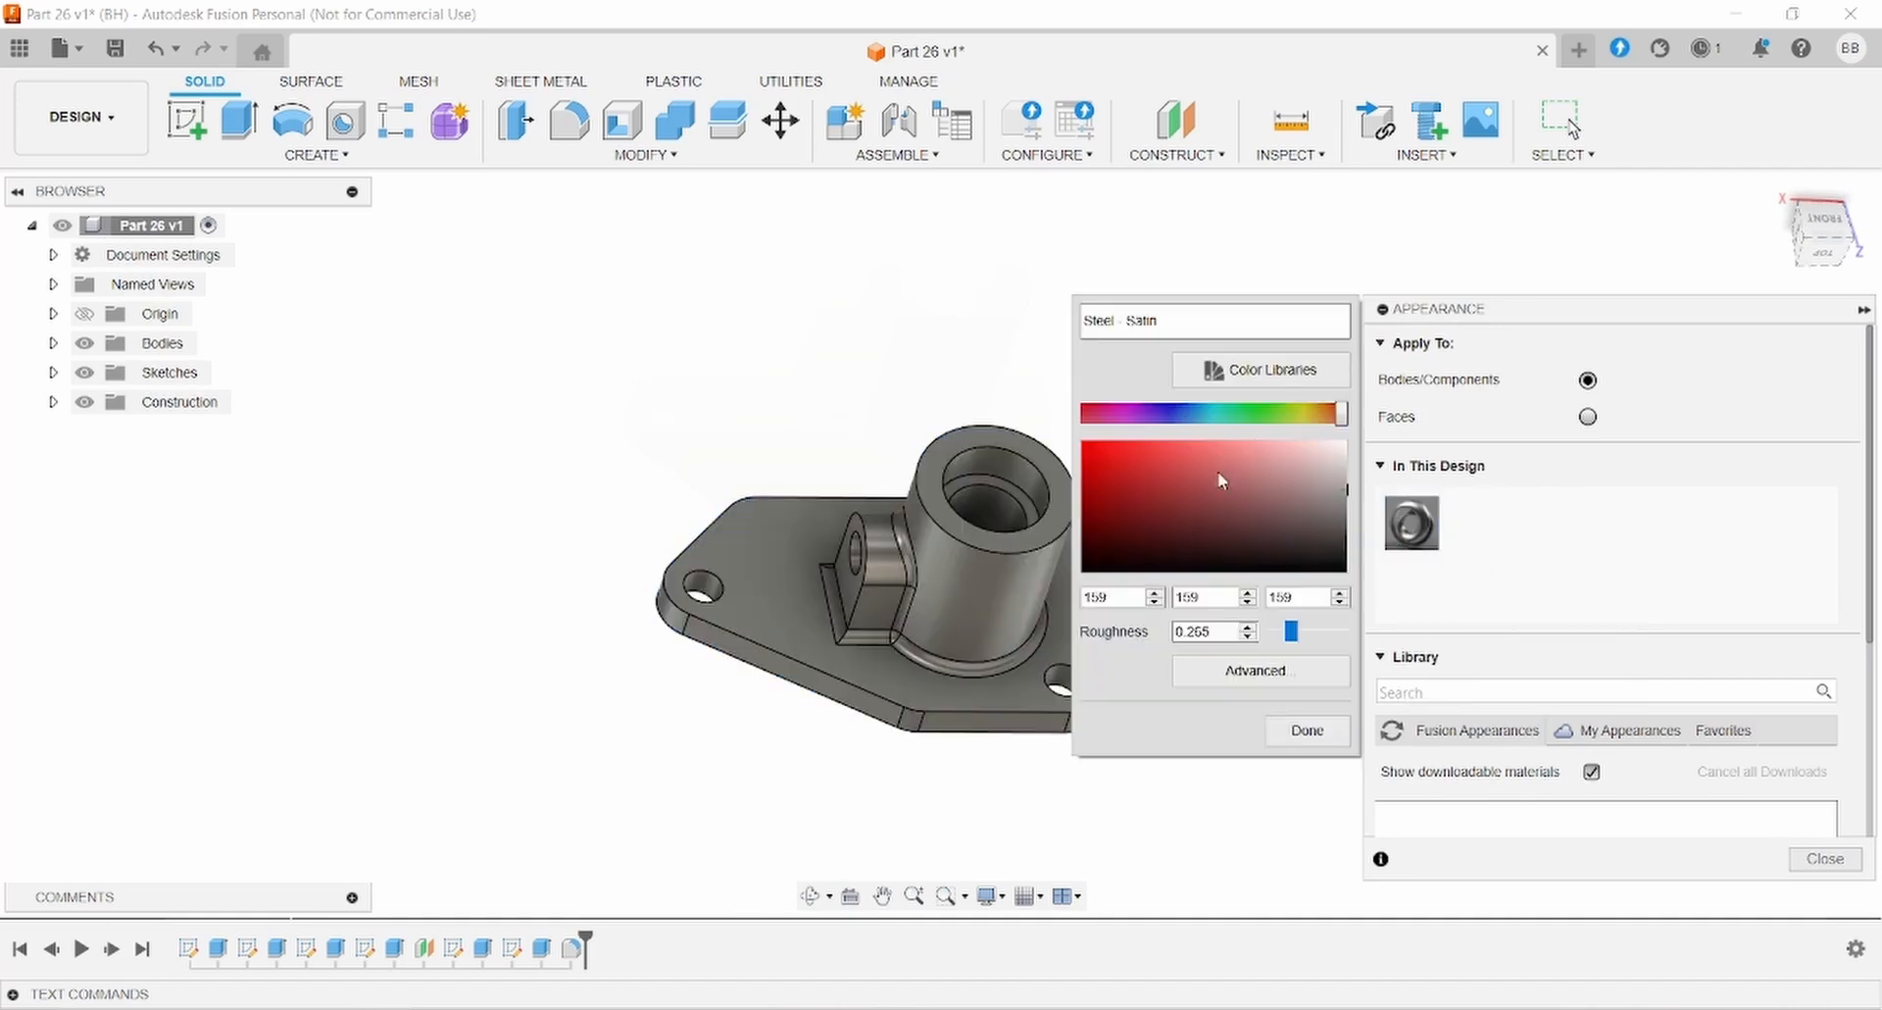
{"action": "mouse_move", "coordinate": [1344, 423]}
{"action": "left_mouse_down"}
{"action": "mouse_move", "coordinate": [1259, 420]}
{"action": "mouse_move", "coordinate": [1314, 419]}
{"action": "left_mouse_up"}
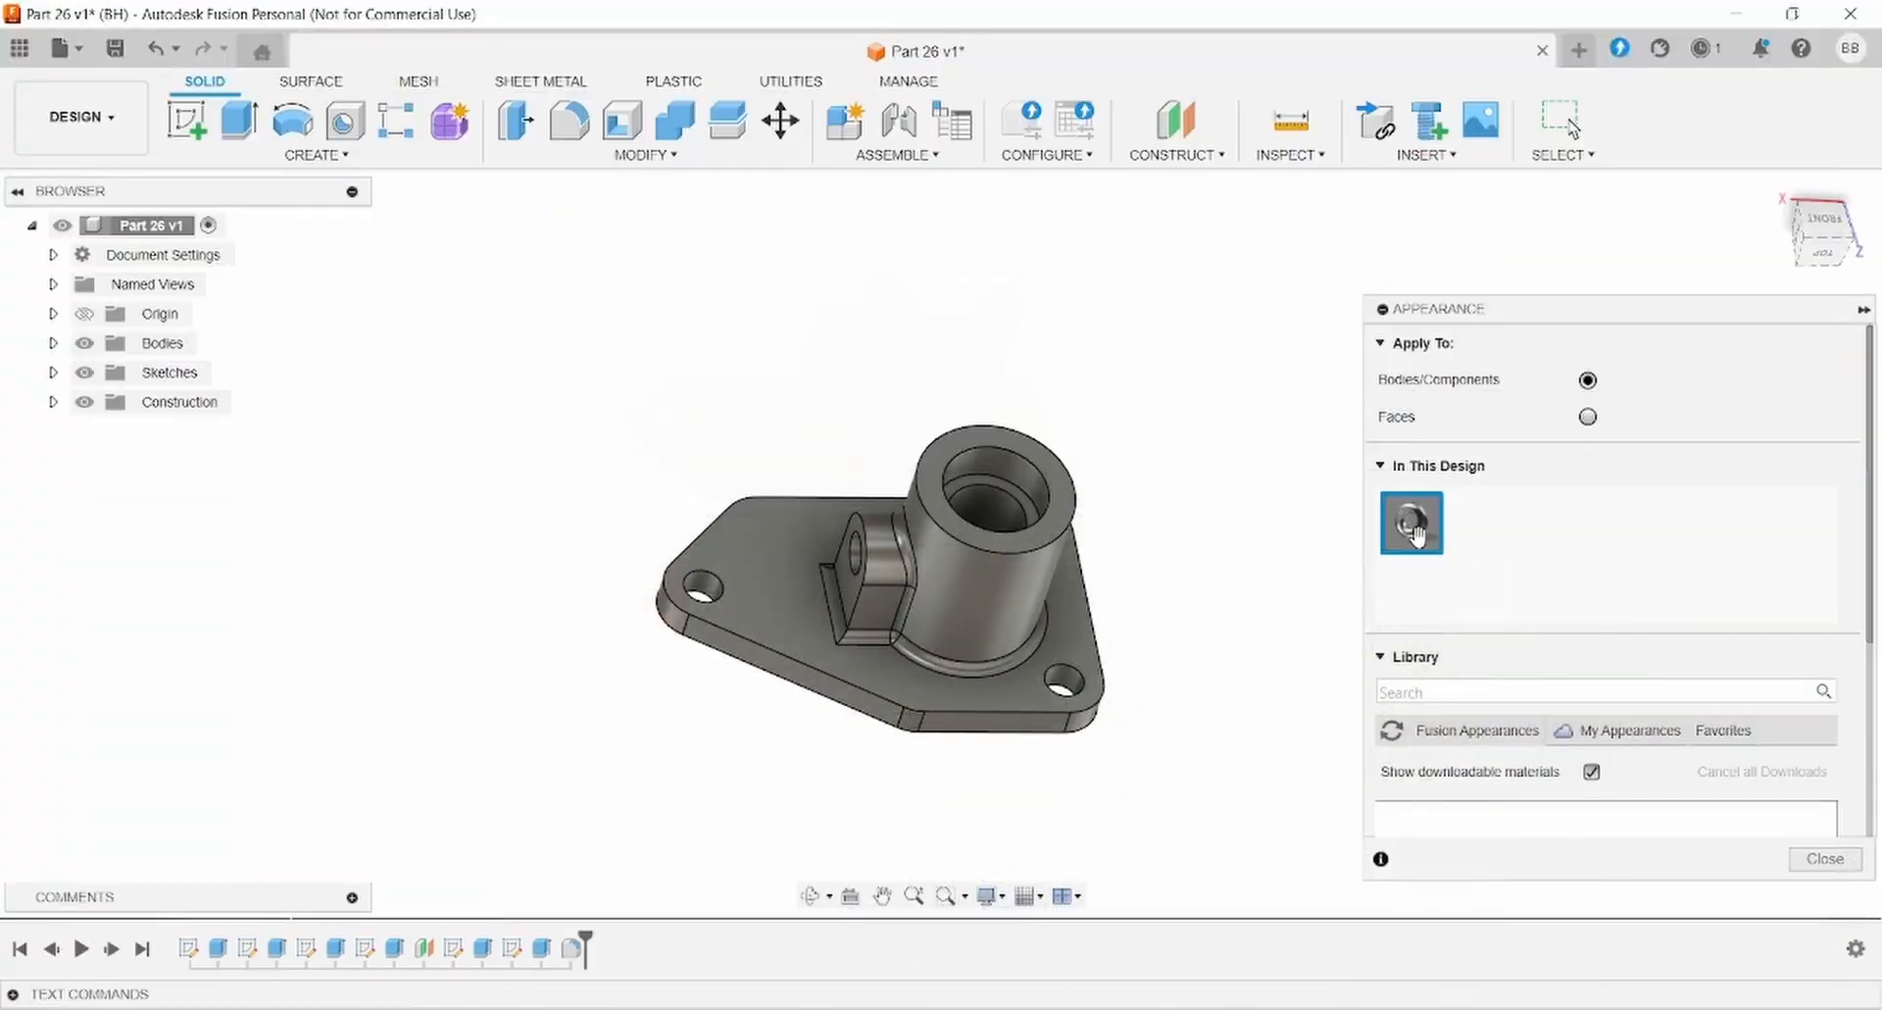
Edit the Steel - Satin appearance used in the design to a muted olive-gold colour and close the appearance settings.
{"action": "right_click", "coordinate": [1421, 538]}
{"action": "left_click", "coordinate": [1494, 555]}
{"action": "left_click_drag", "start_coordinate": [1332, 427], "coordinate": [1310, 421]}
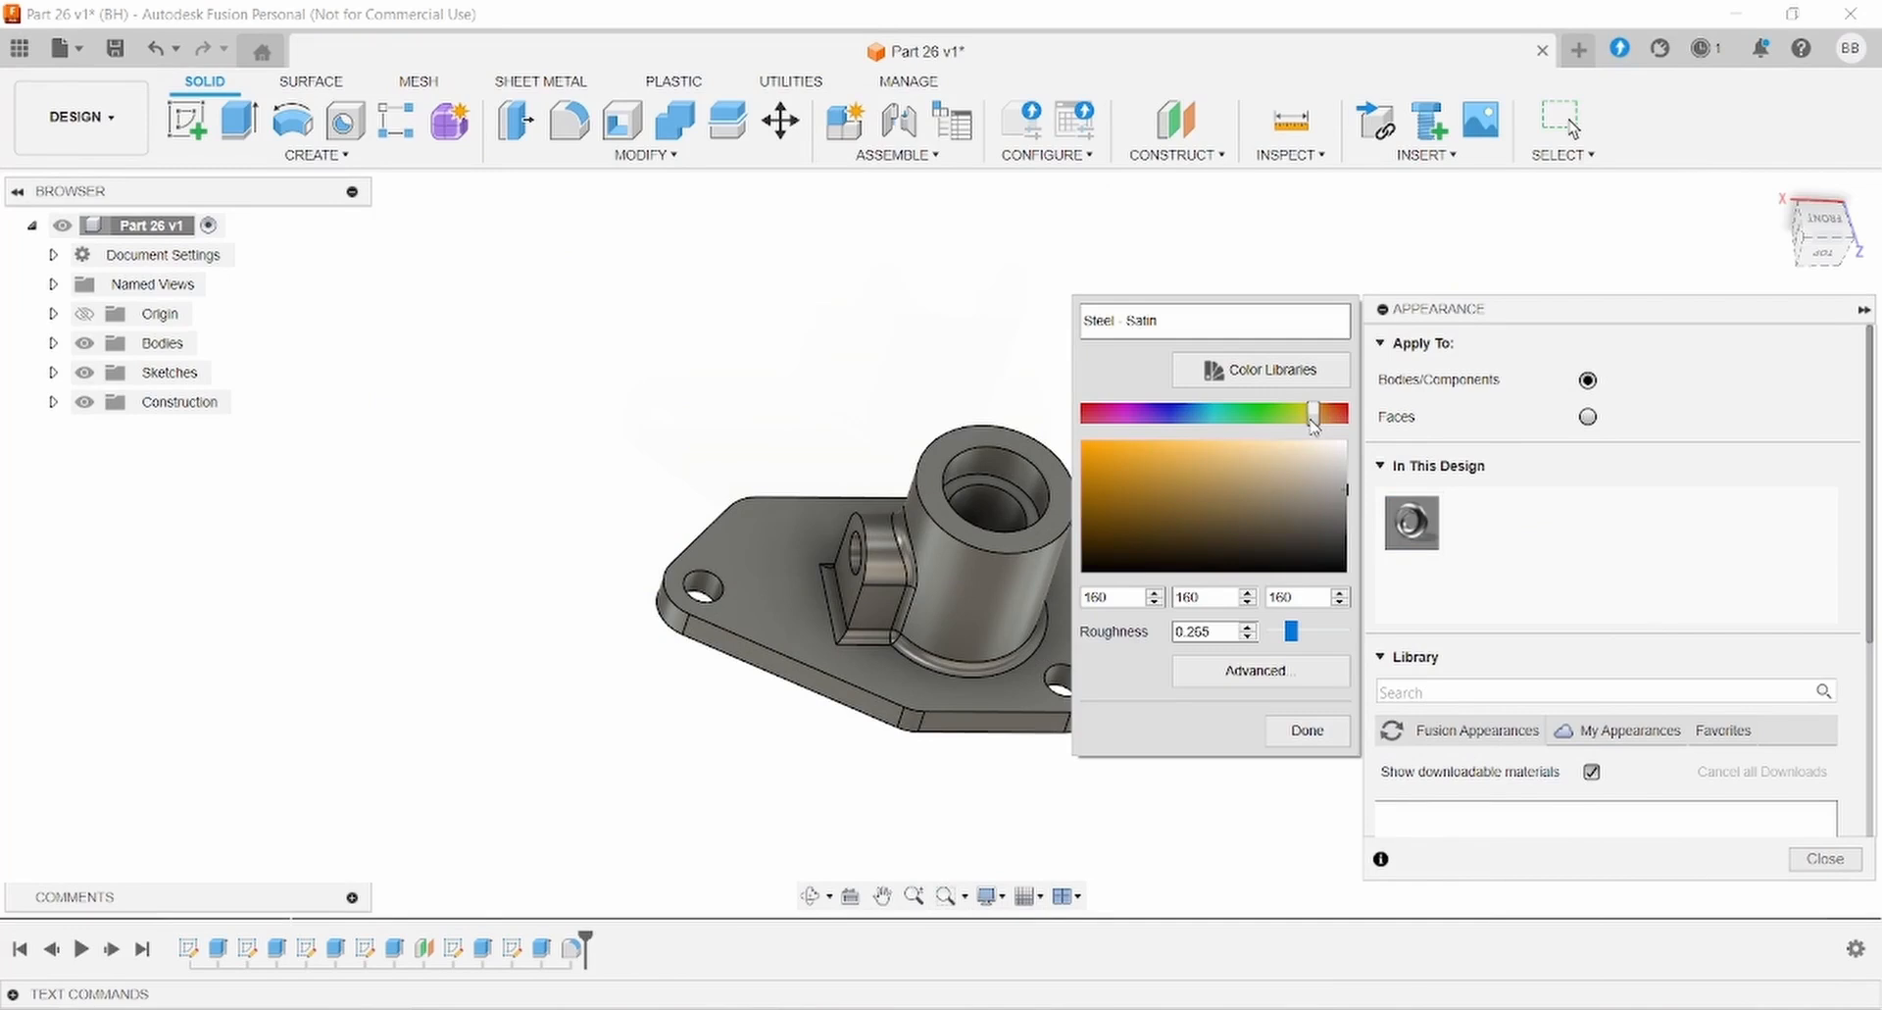
{"action": "left_click", "coordinate": [1207, 459]}
{"action": "left_click_drag", "start_coordinate": [1190, 452], "coordinate": [1196, 508]}
{"action": "mouse_move", "coordinate": [1271, 480]}
{"action": "left_mouse_down"}
{"action": "mouse_move", "coordinate": [1332, 418]}
{"action": "mouse_move", "coordinate": [1183, 487]}
{"action": "mouse_move", "coordinate": [1278, 467]}
{"action": "mouse_move", "coordinate": [1314, 430]}
{"action": "mouse_move", "coordinate": [1249, 493]}
{"action": "left_mouse_up"}
{"action": "left_click", "coordinate": [1311, 733]}
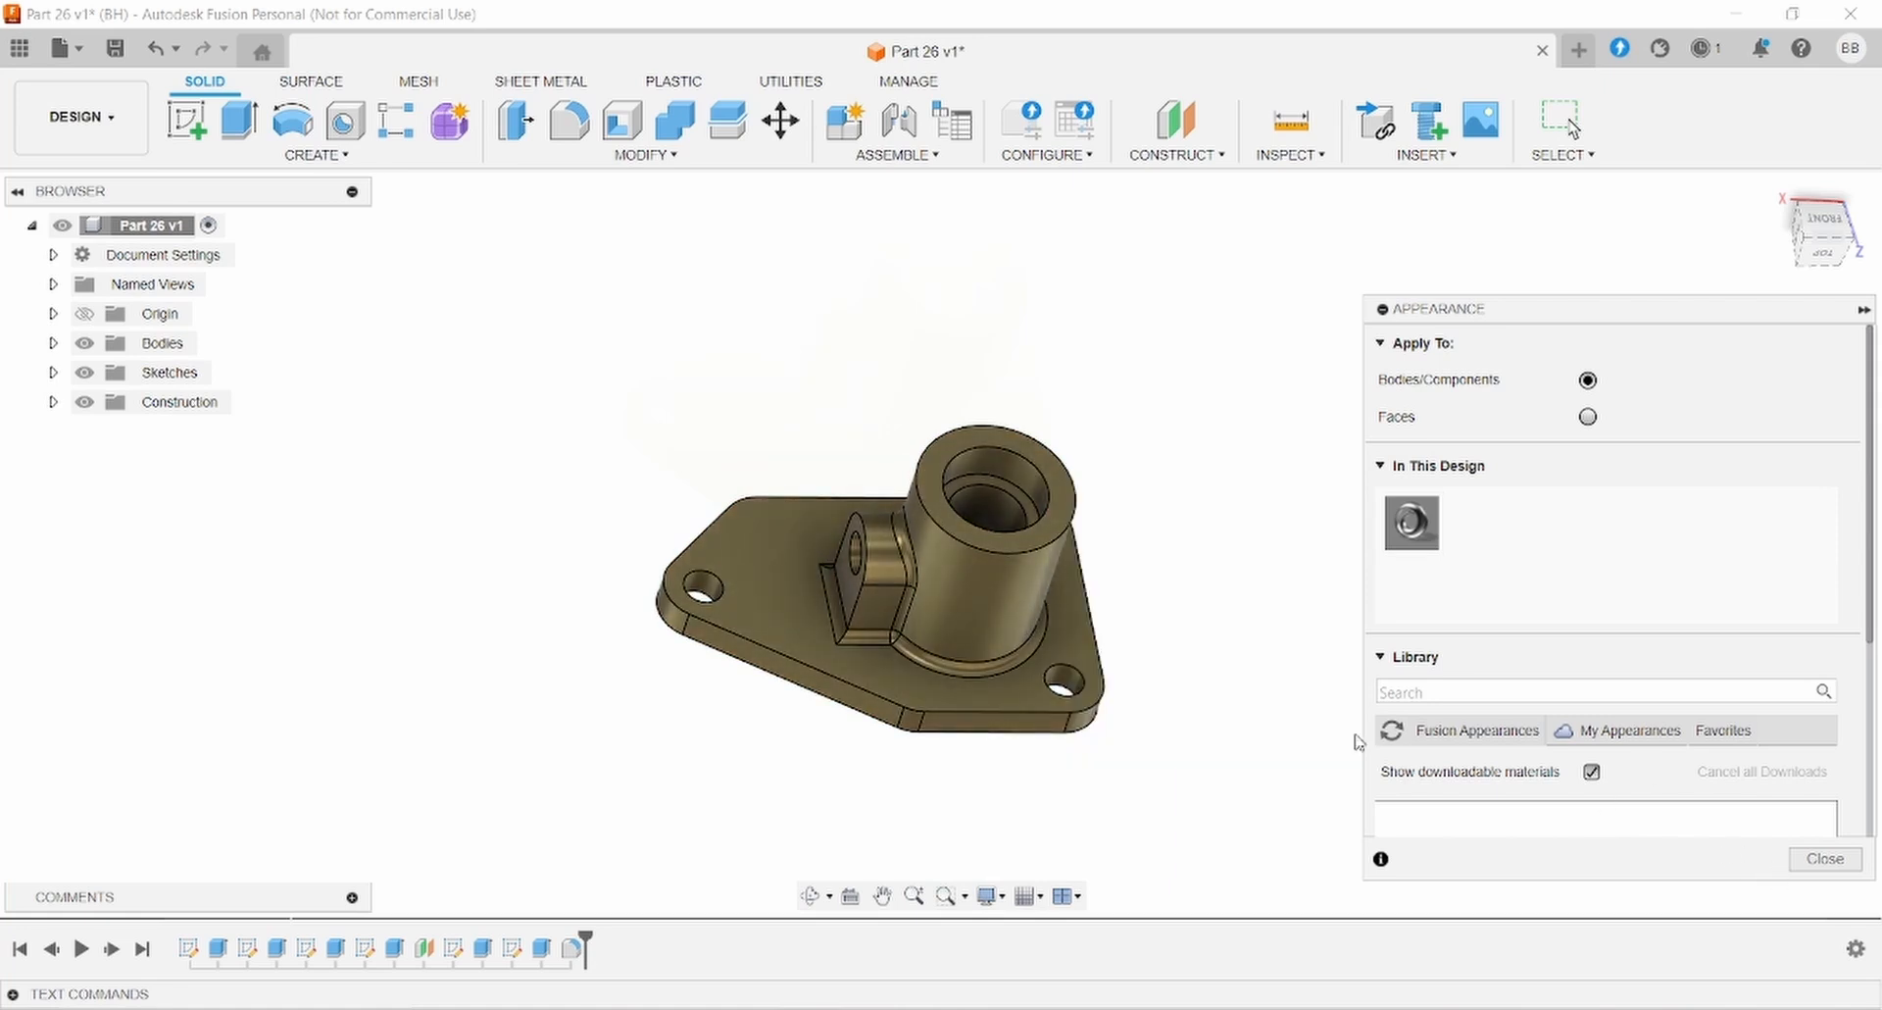
{"action": "left_click", "coordinate": [1825, 860]}
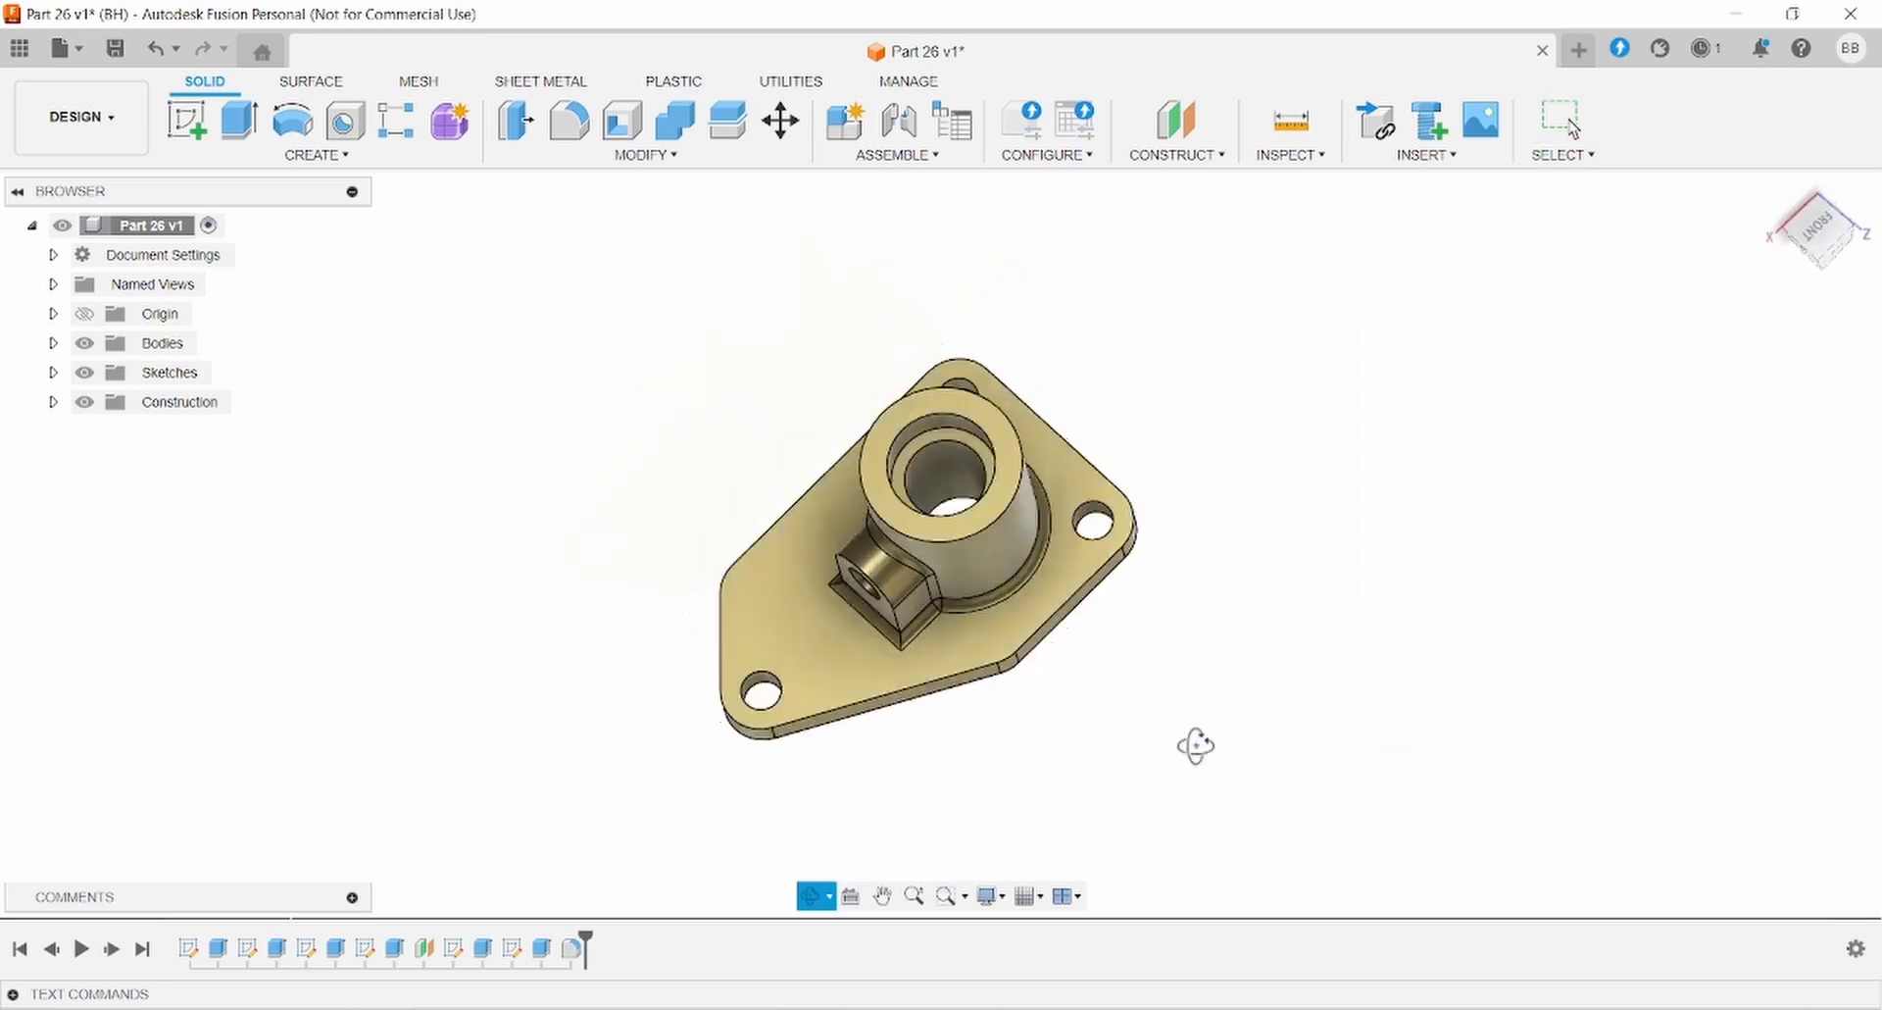